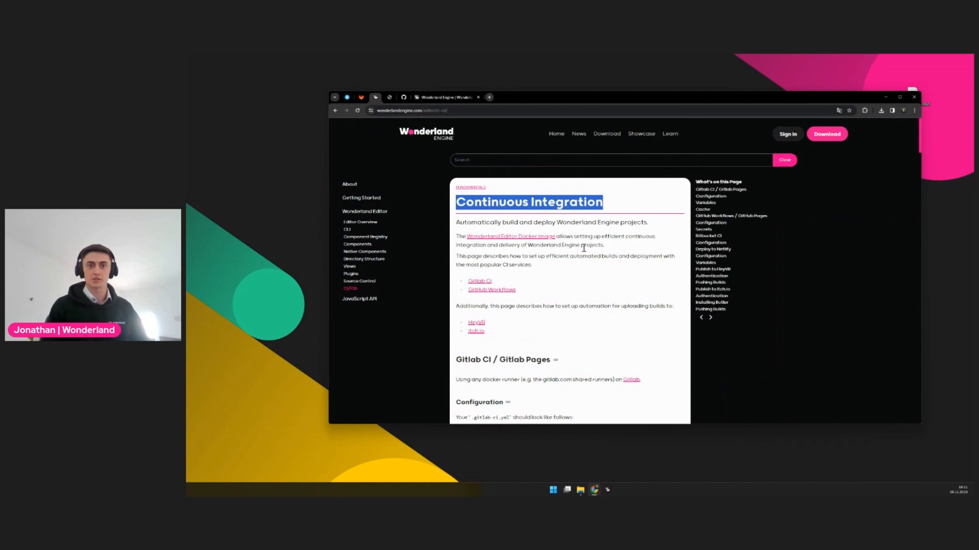
Review the GitLab CI configuration section on the Continuous Integration documentation page
scroll(560, 265, "down", 4)
left_click_drag(567, 397, 479, 252)
left_click(611, 298)
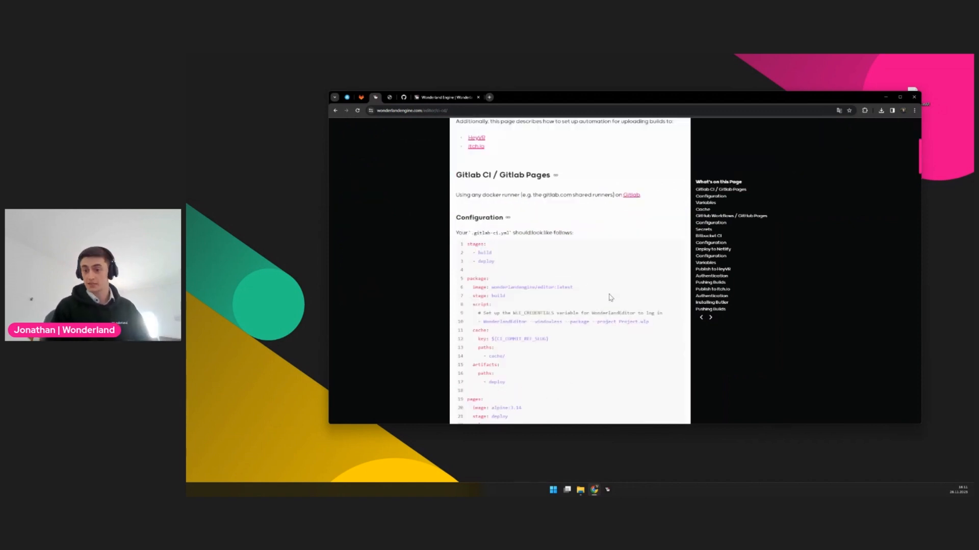
Switch to the wonderland-mind-ar-tracking GitHub repository and look through its file list and README examples
key("ctrl+Tab")
key("ctrl+Tab")
left_click(517, 111)
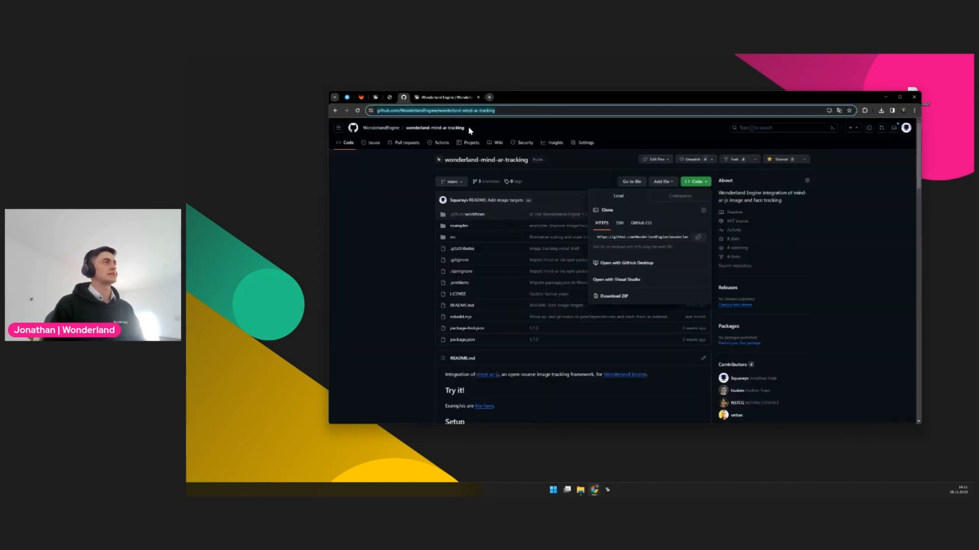
scroll(408, 268, "up", 2, "ctrl")
left_click(357, 265)
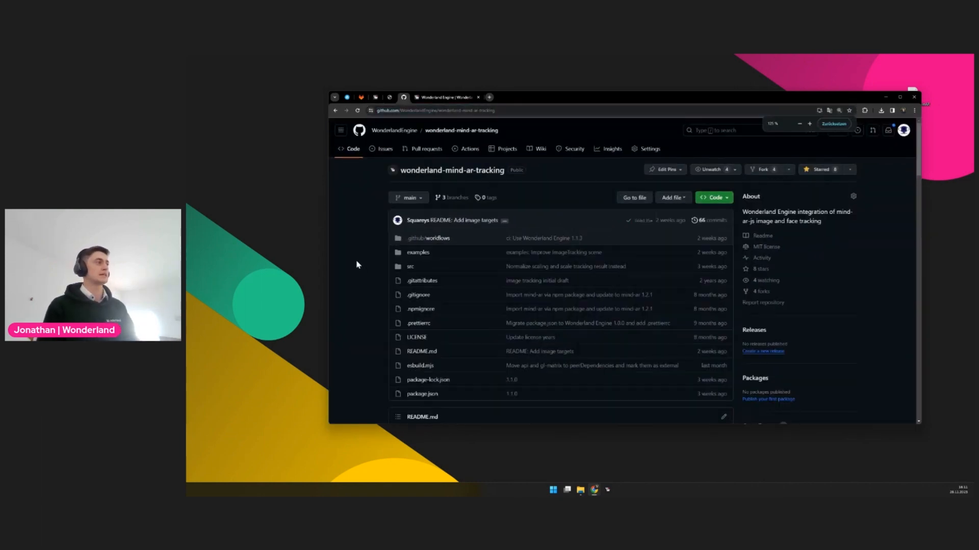
scroll(393, 240, "down", 20)
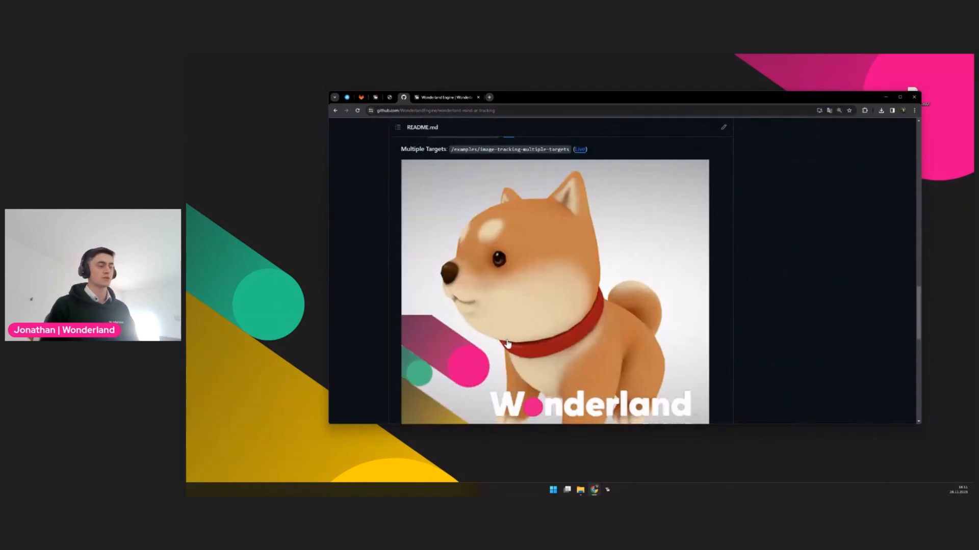
scroll(508, 341, "up", 20)
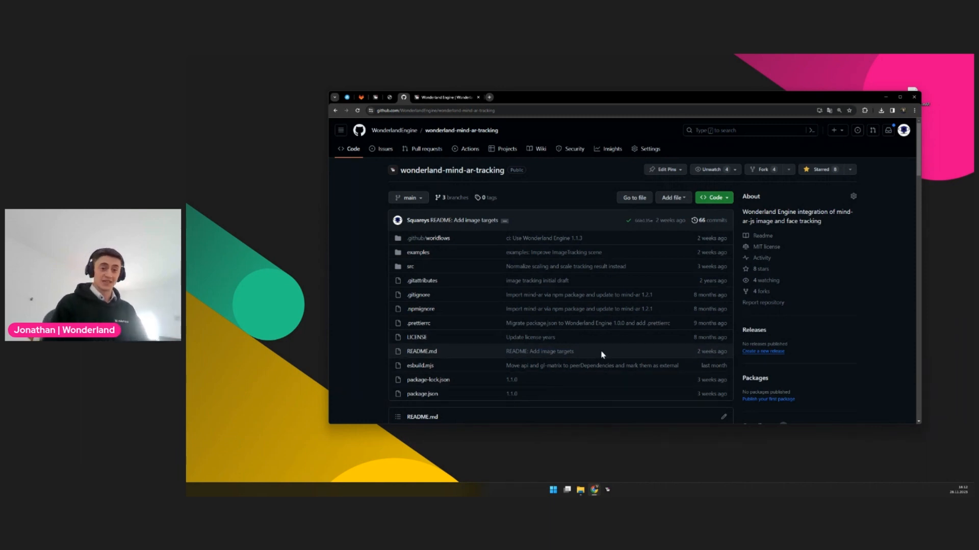
Open Wonderland Editor maximized, look at its new-project page, and close the editor again
left_click(608, 492)
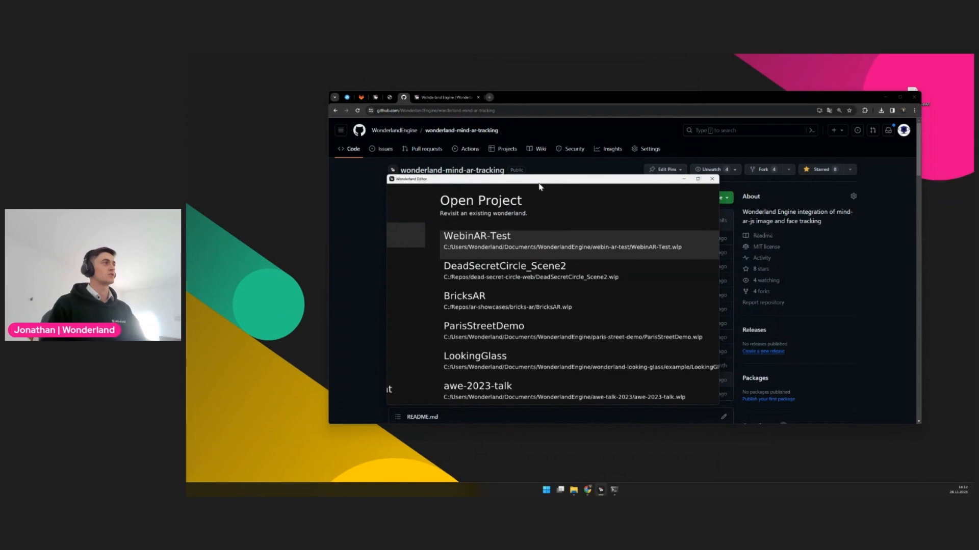
double_click(547, 183)
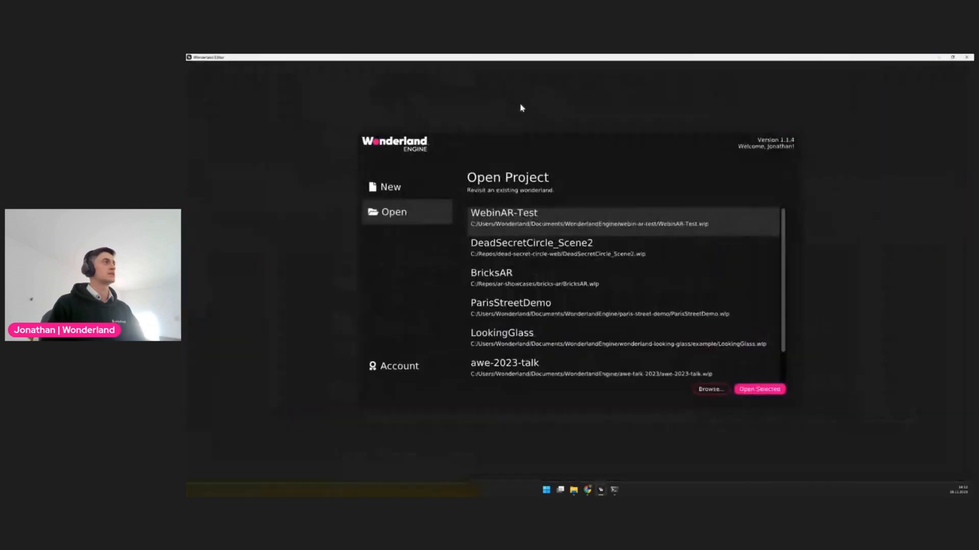
left_click(391, 187)
left_click(967, 58)
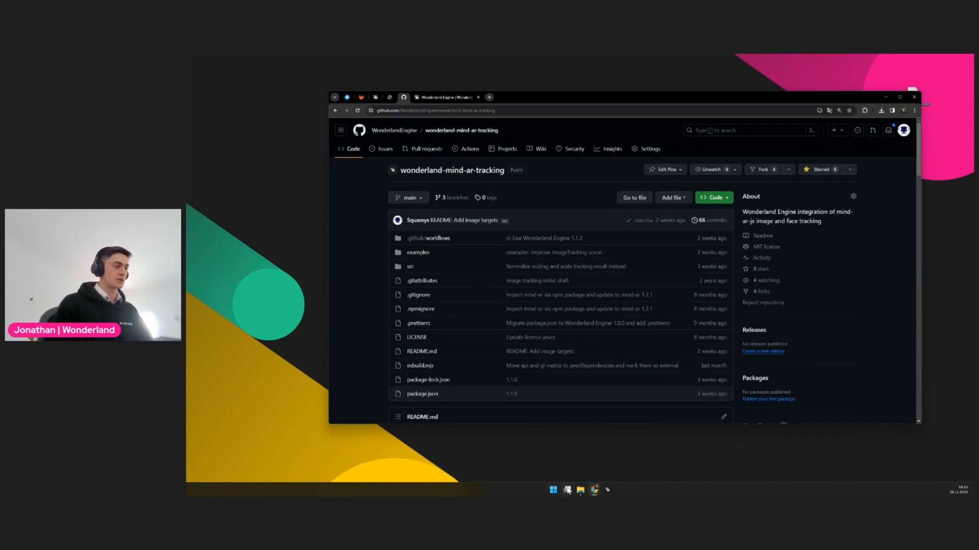
Copy the HTTPS clone URL of the wonderland-mind-ar-tracking repository
left_click(498, 109)
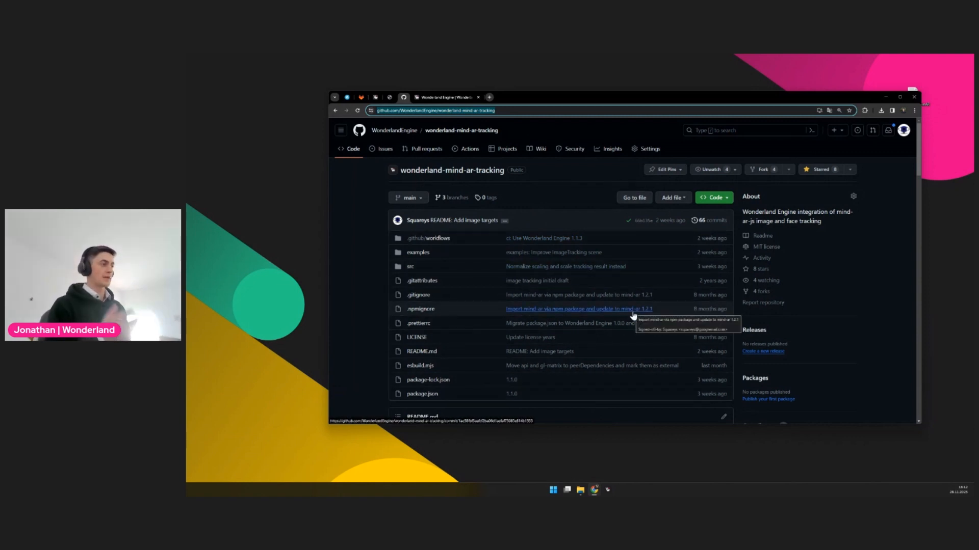
left_click(728, 201)
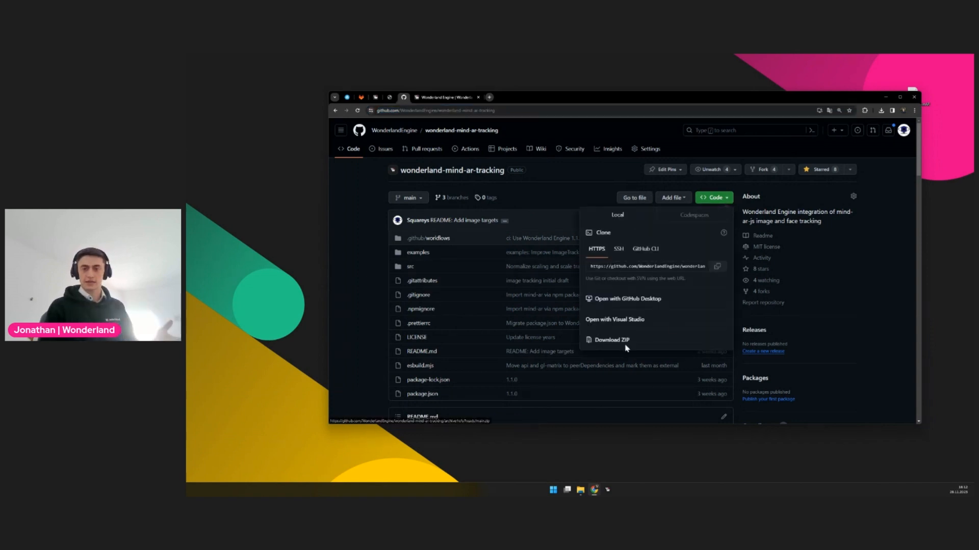
left_click(717, 266)
Switch to the WebinAR folder in File Explorer and open Git Bash there
mouse_move(584, 490)
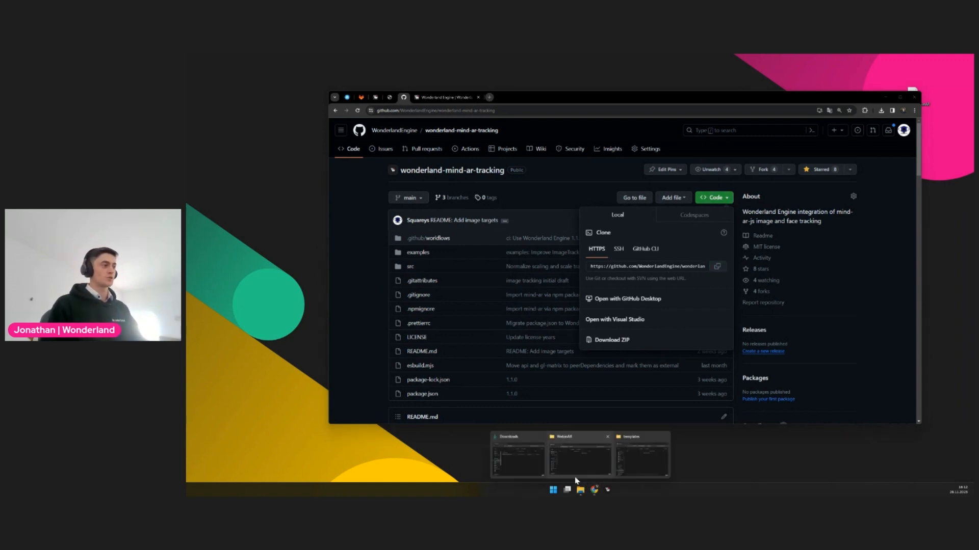
left_click(582, 454)
left_click_drag(470, 285, 649, 153)
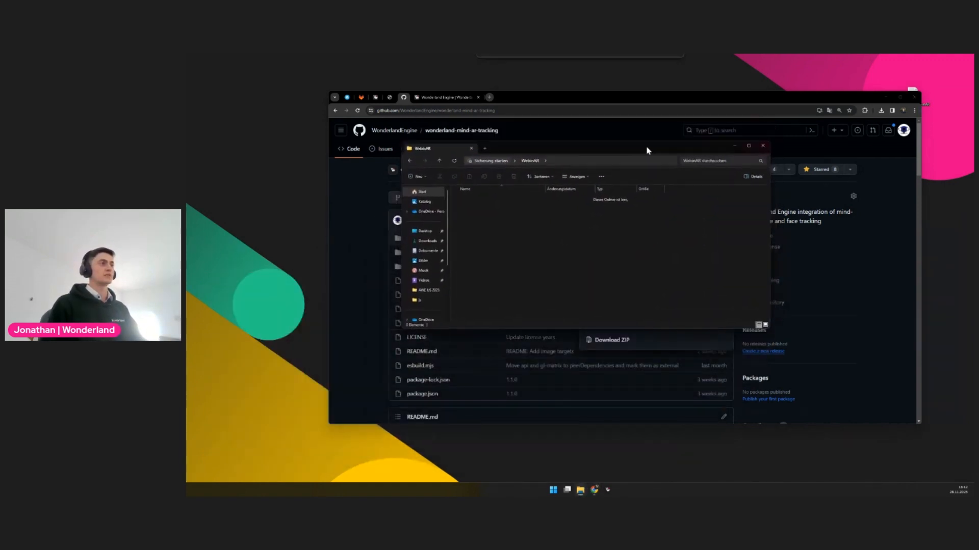
right_click(561, 242)
left_click(599, 322)
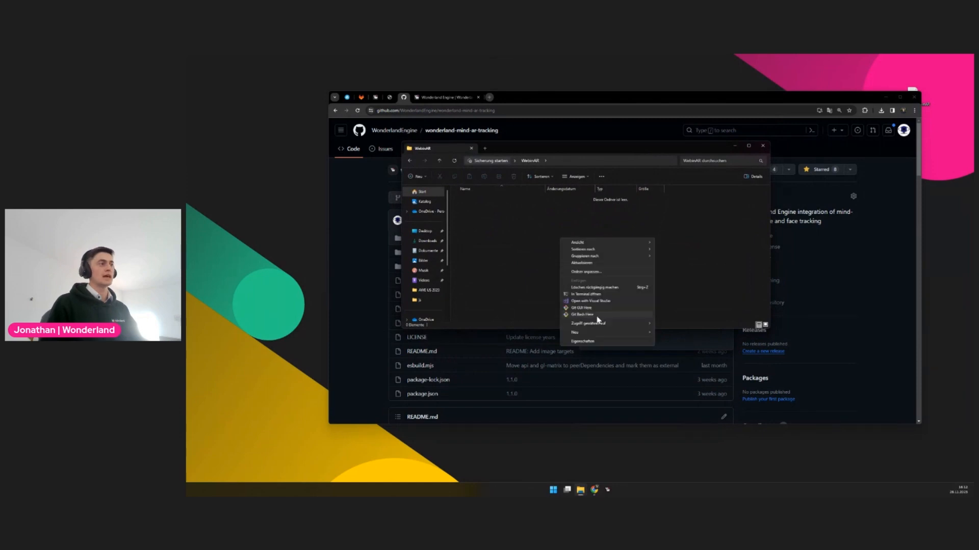
left_click(600, 320)
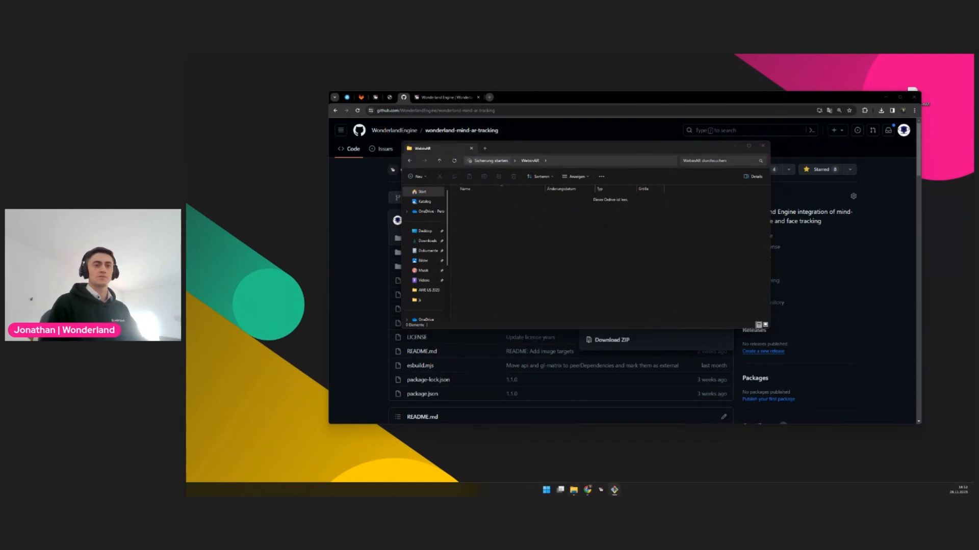
left_click_drag(602, 305, 887, 405)
Try to run git clone with the copied repository URL in Git Bash
type("git cl")
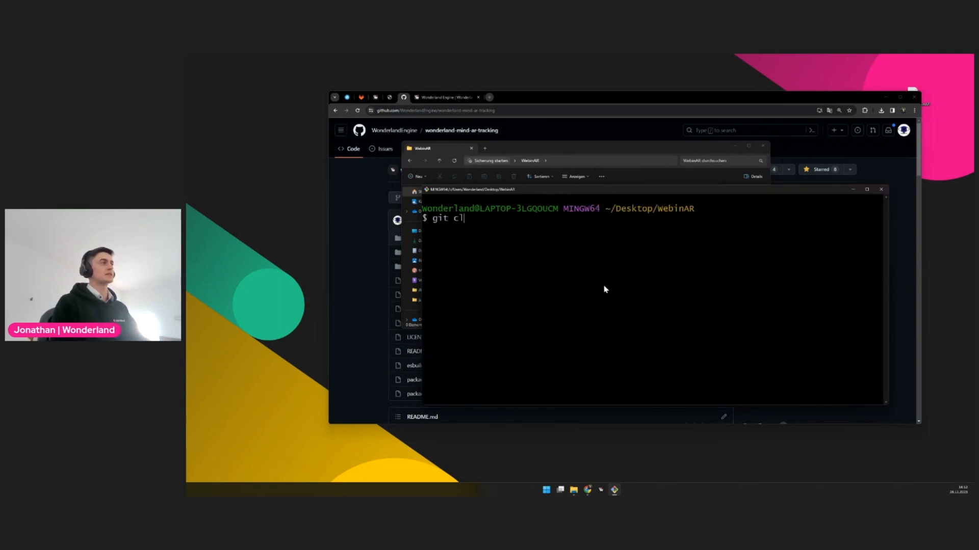
type("one")
left_click(612, 162)
left_click(699, 333)
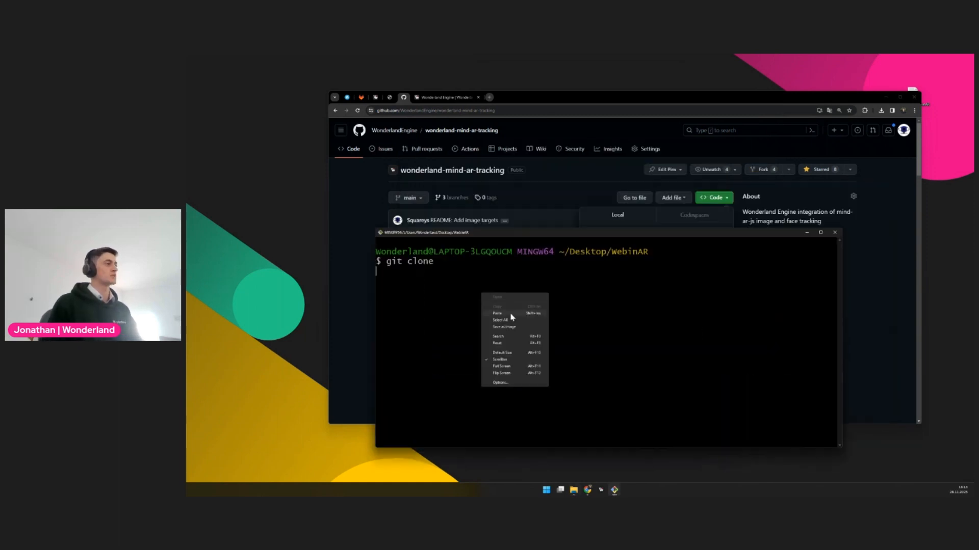
left_click(511, 314)
key("Return")
type("git clone")
right_click(611, 336)
left_click(631, 353)
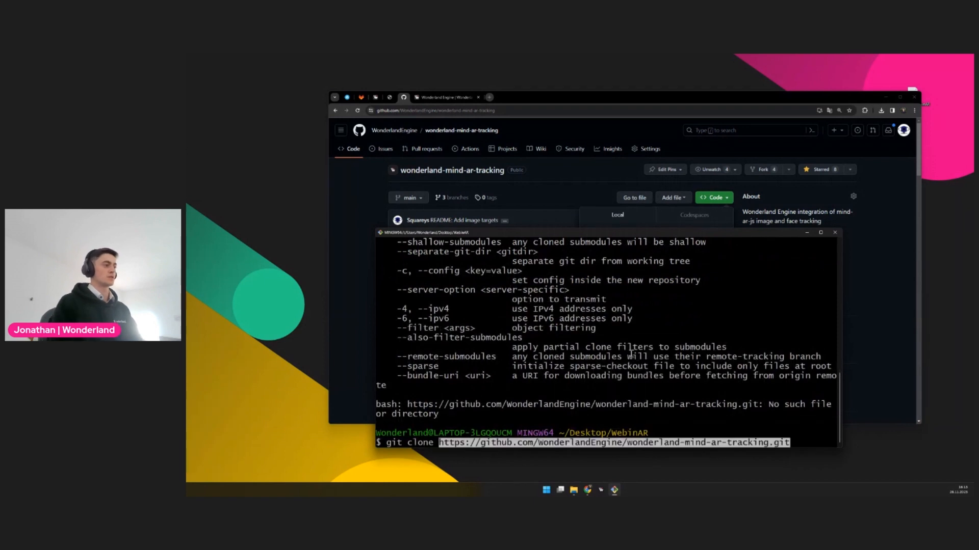
key("Return")
Switch to the WebinAR folder and browse the cloned repository's examples folder
mouse_move(574, 491)
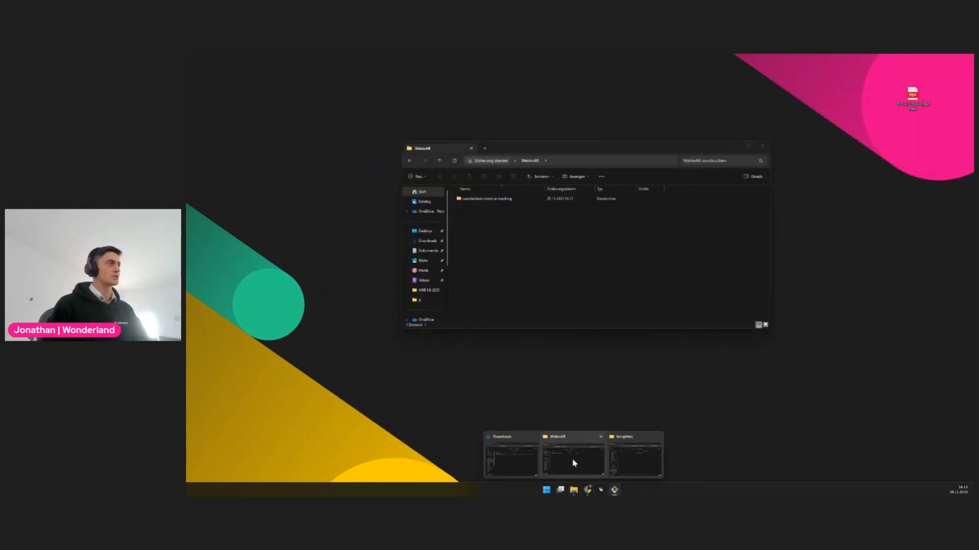
left_click(574, 463)
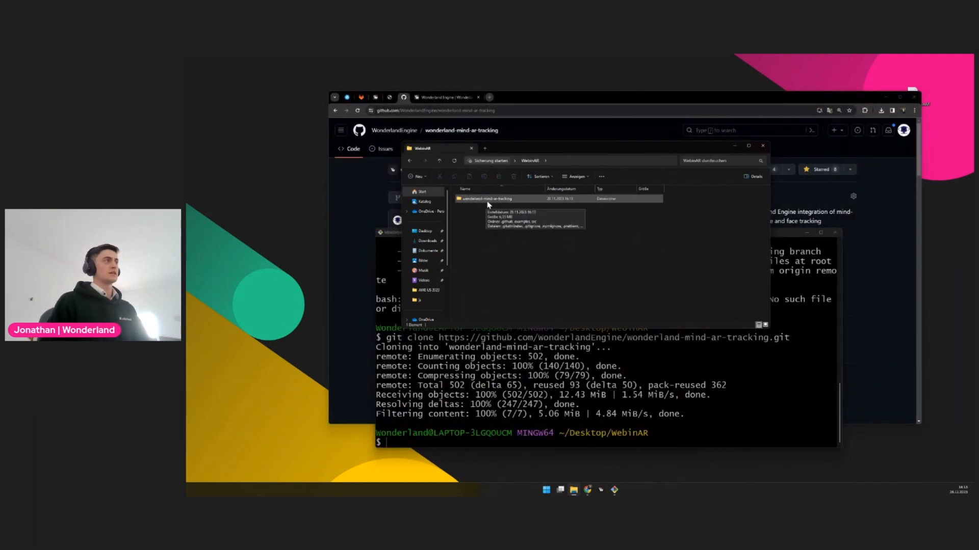
double_click(493, 200)
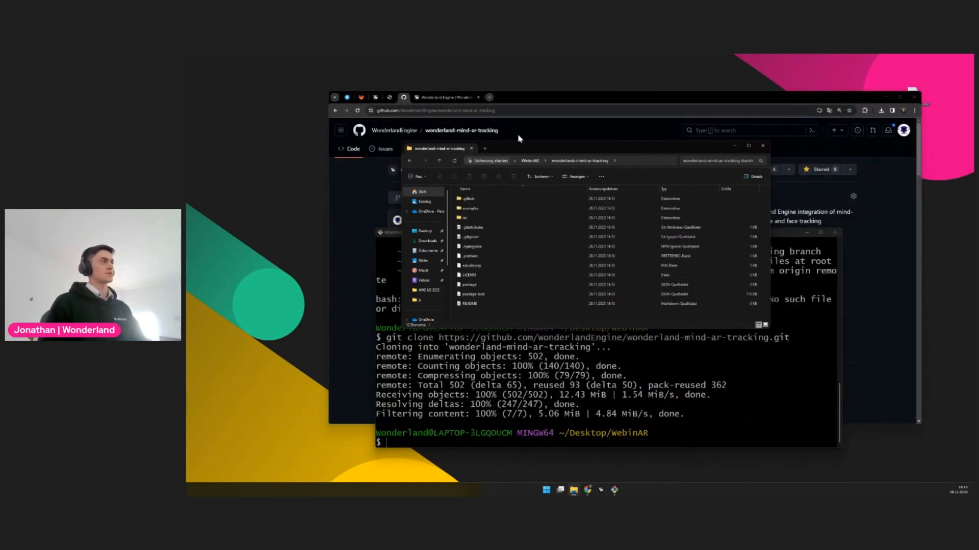
double_click(480, 209)
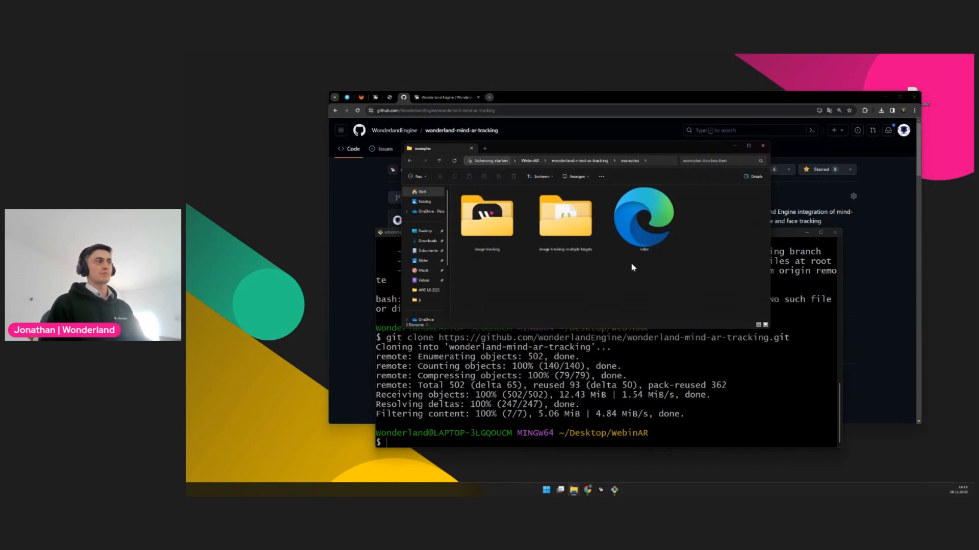
left_click(490, 242)
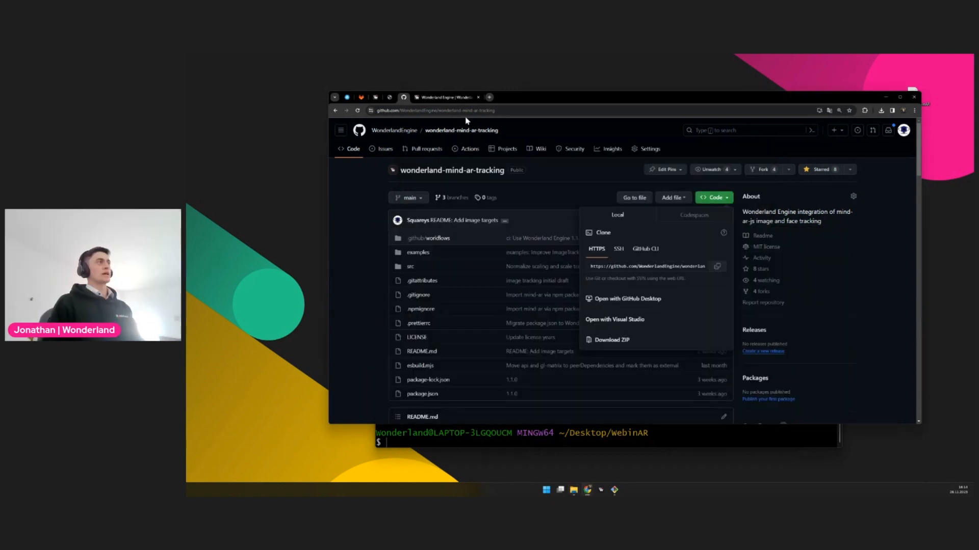
Search the web for "Wonderland MindAR" in a new browser tab, then close that tab
left_click_drag(439, 110, 508, 111)
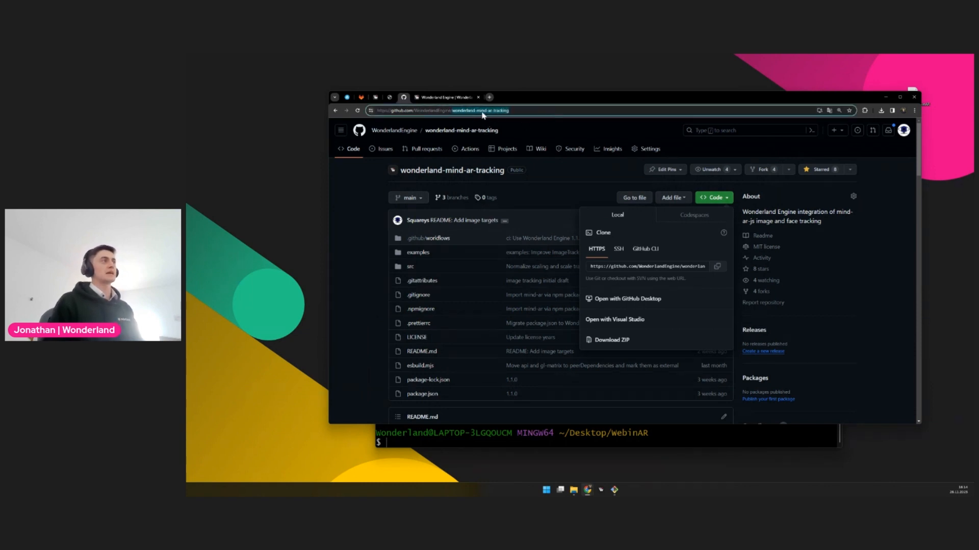
key("ctrl+t")
type("Wonderl")
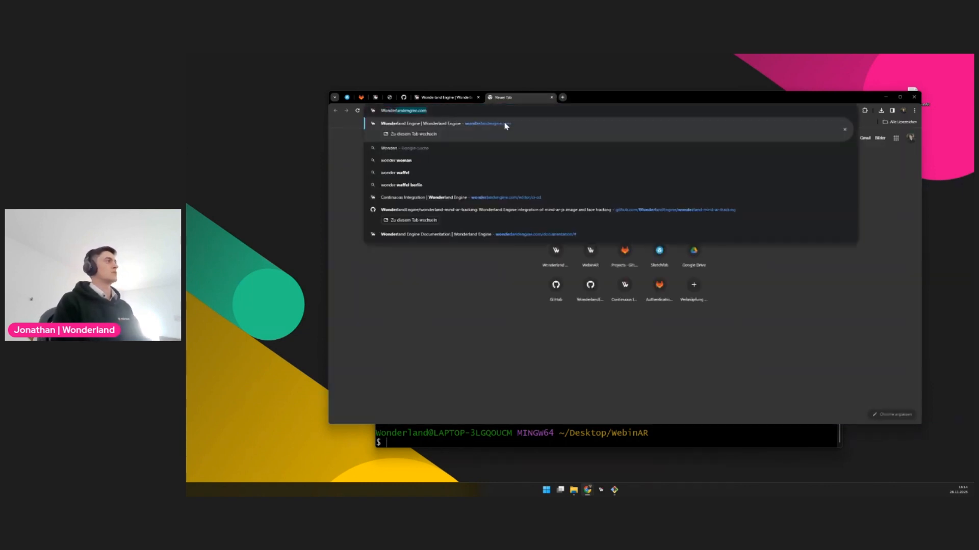
type("and MindAR")
key("Return")
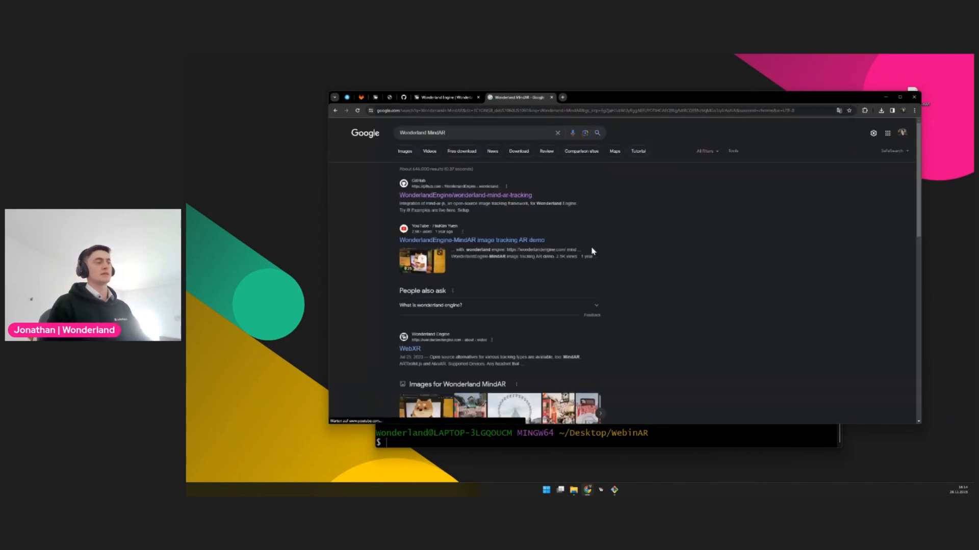
key("ctrl+w")
Return to File Explorer, reopen the cloned repository's examples folder from WebinAR, and select the image-tracking folder
mouse_move(573, 490)
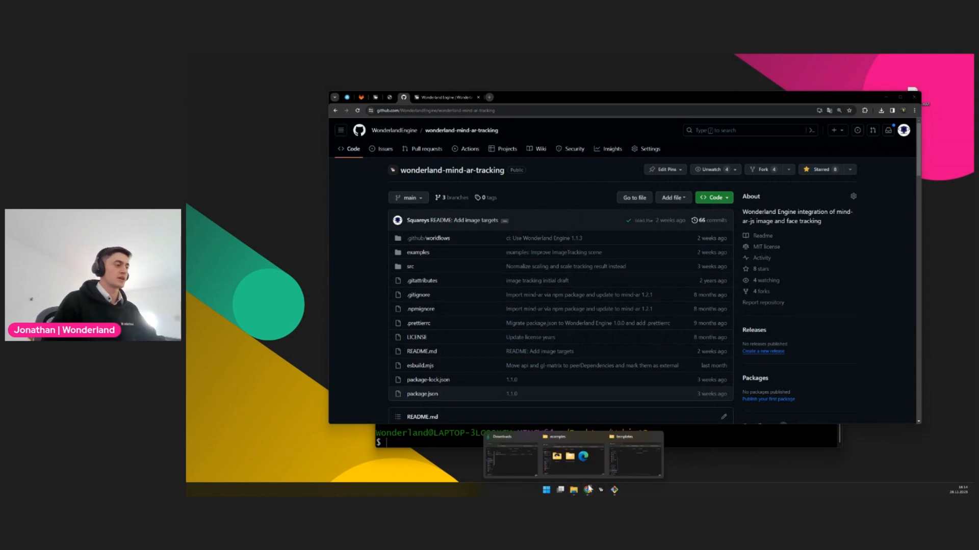
left_click(571, 459)
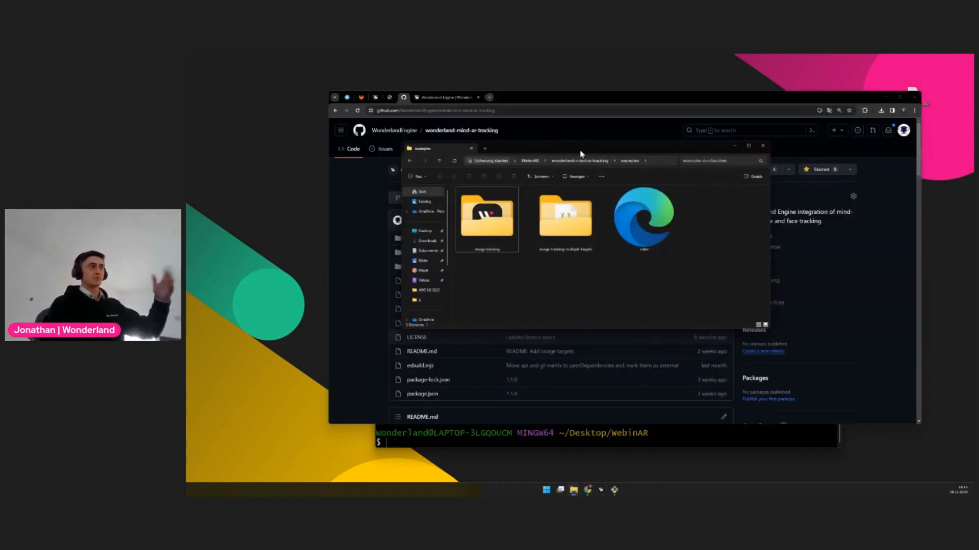
left_click(530, 160)
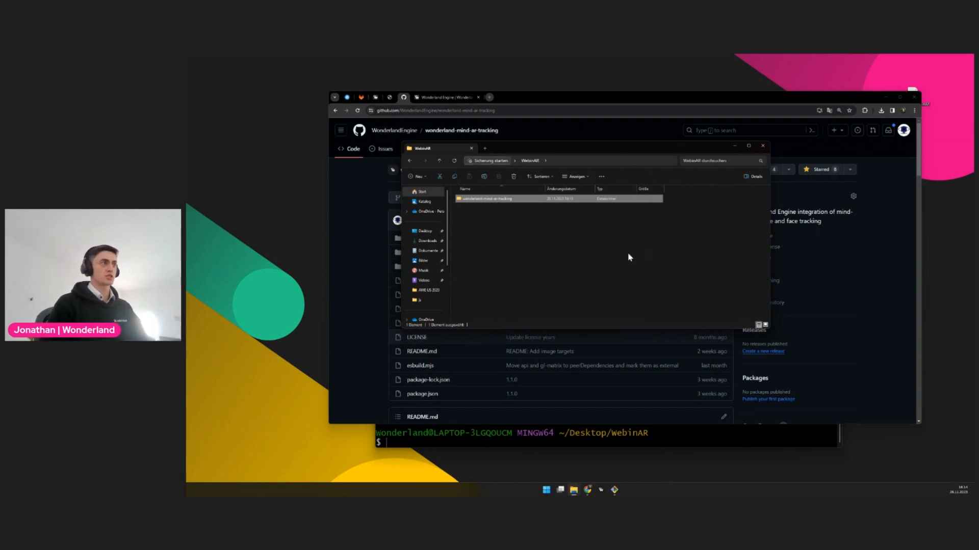
left_click(634, 256)
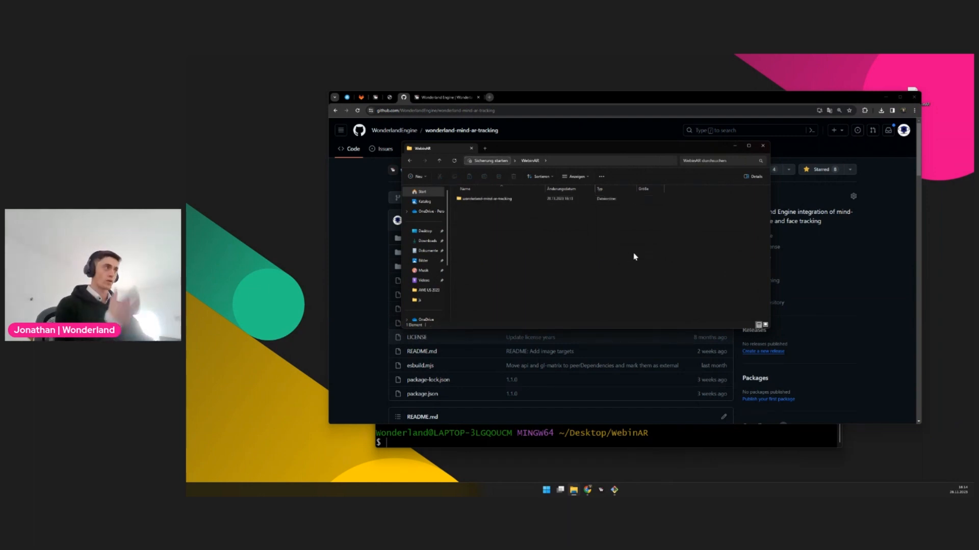
double_click(486, 199)
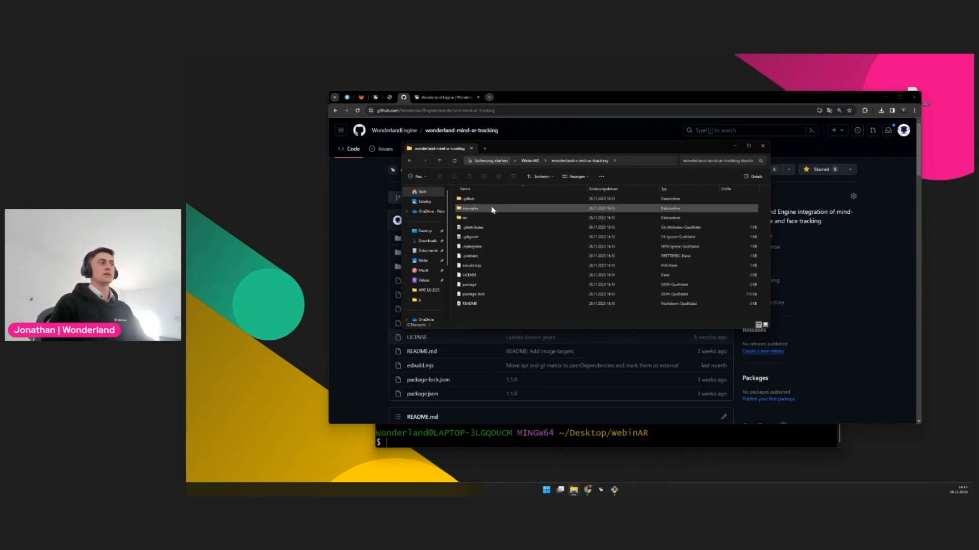
double_click(494, 209)
left_click(504, 229)
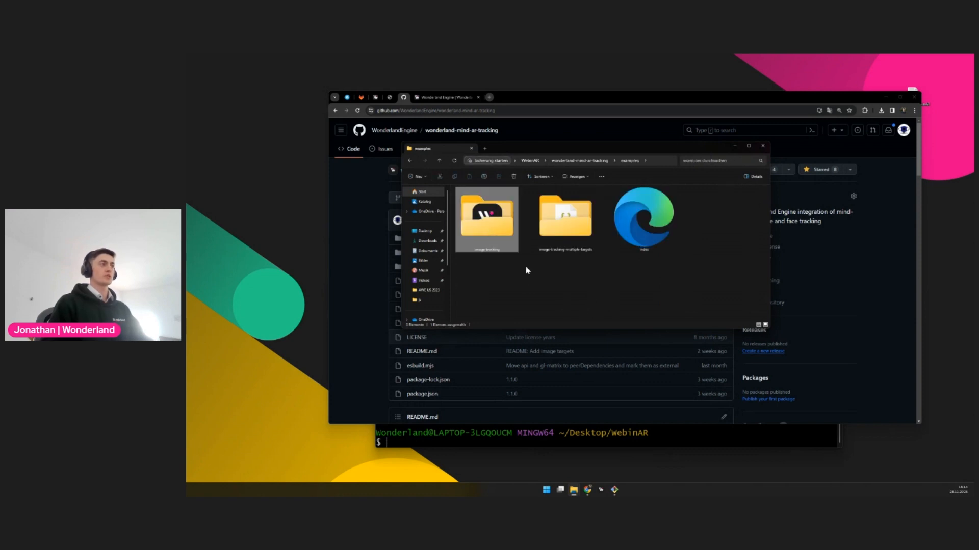
Switch to the File Explorer window showing the empty templates folder and navigate to %APPDATA%/WonderlandEngine
mouse_move(576, 491)
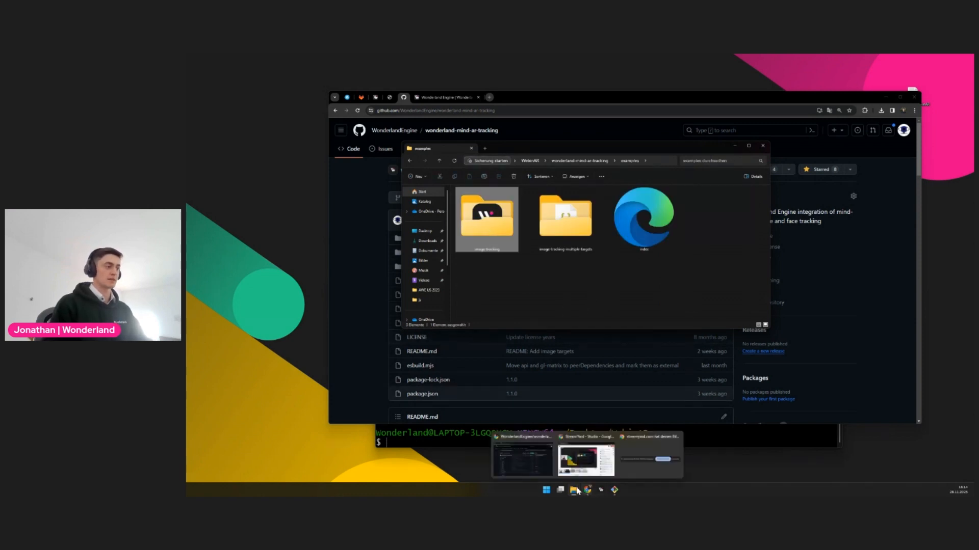
left_click(652, 456)
left_click(668, 223)
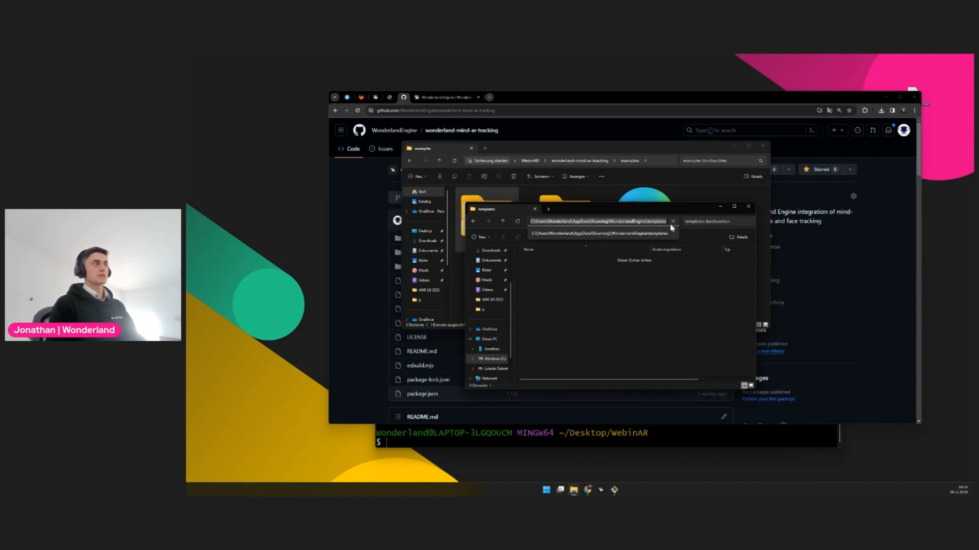
type("%APPDATA")
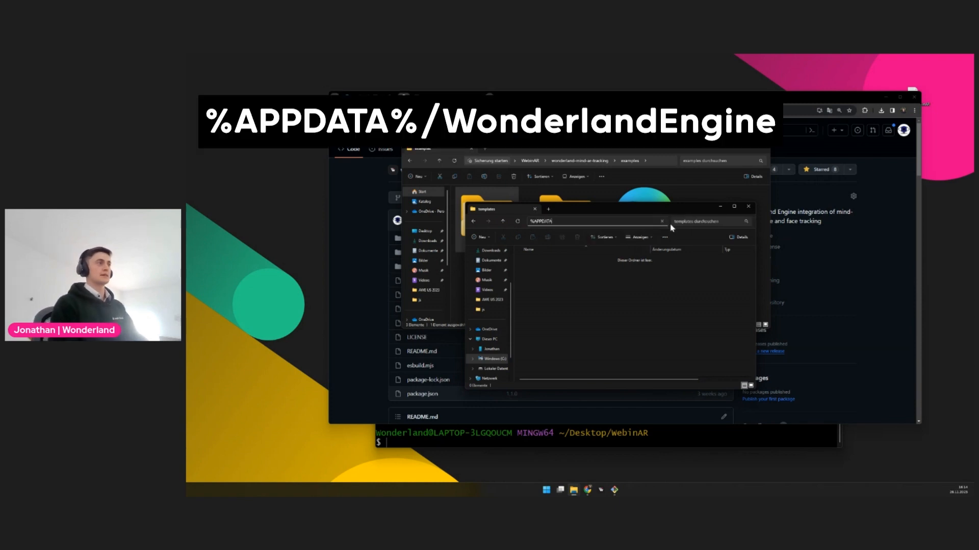
type("%/WonderlandEngine")
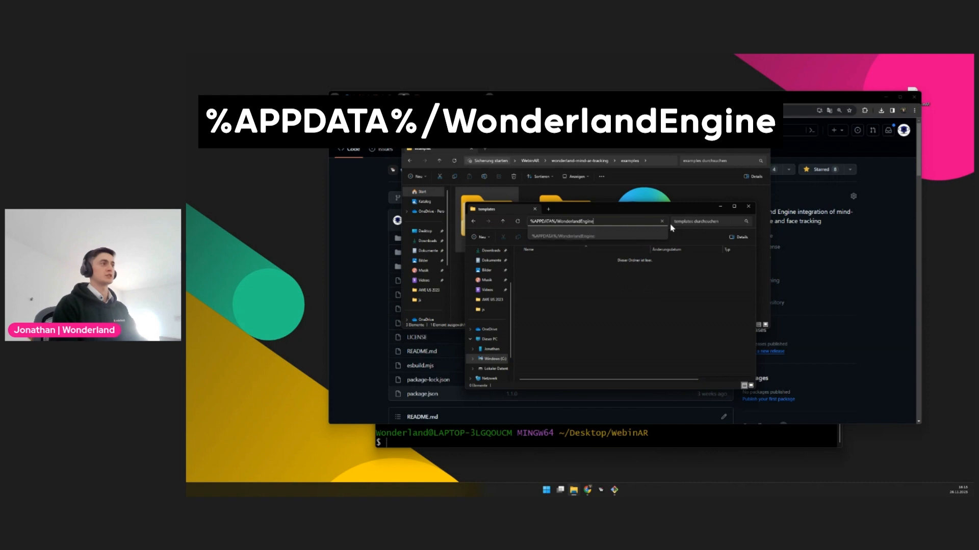
key("Return")
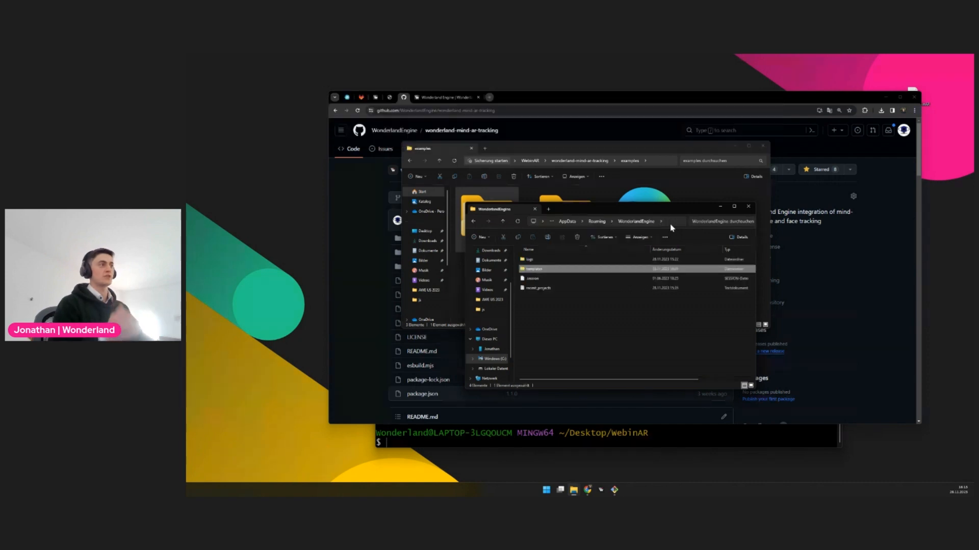
Open the templates folder in WonderlandEngine and copy the image-tracking folder from the repository's examples into it
left_click(536, 261)
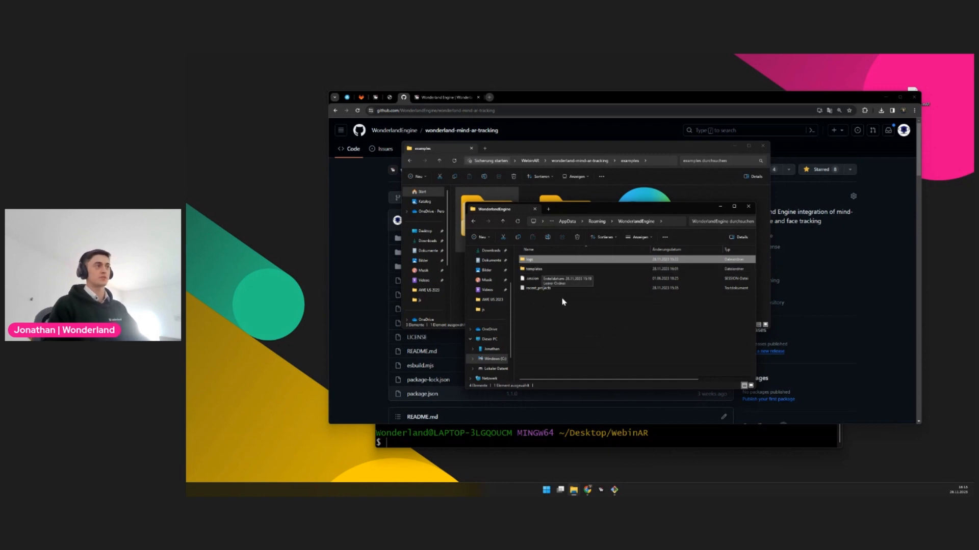
left_click(540, 270)
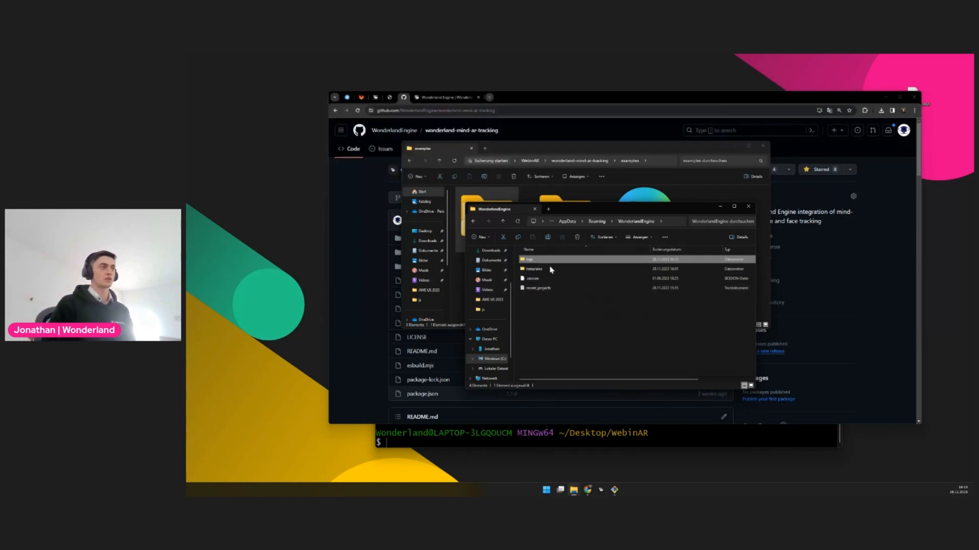
left_click(543, 279)
left_click(614, 329)
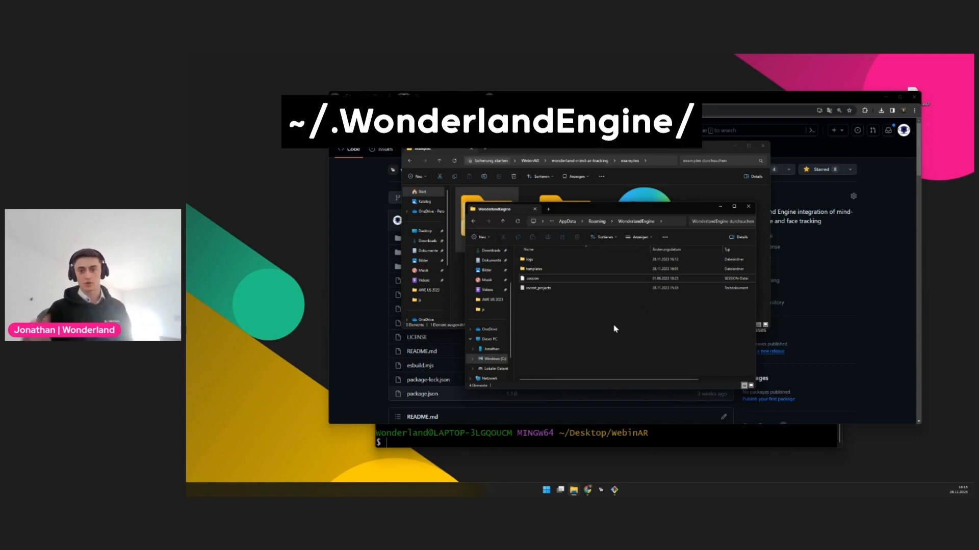
double_click(536, 270)
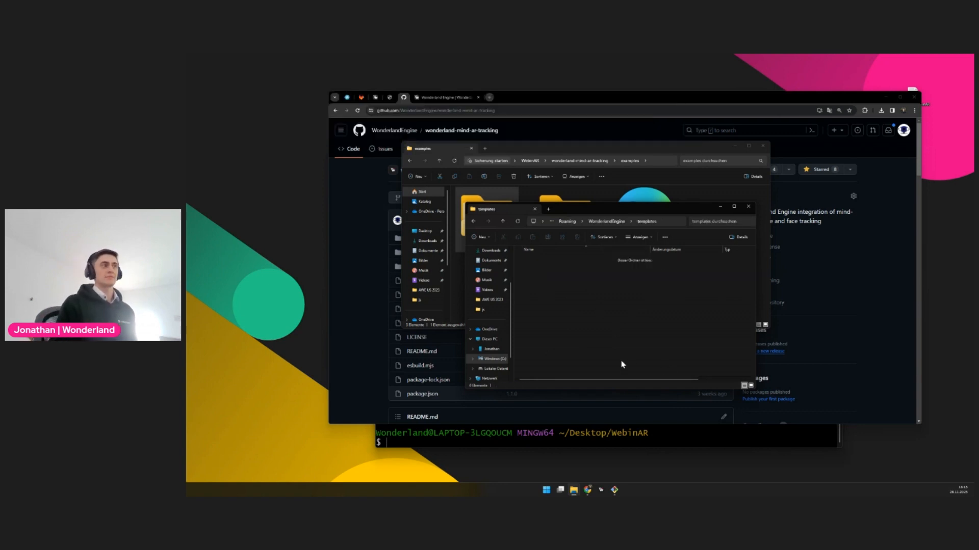
left_click_drag(611, 209, 769, 206)
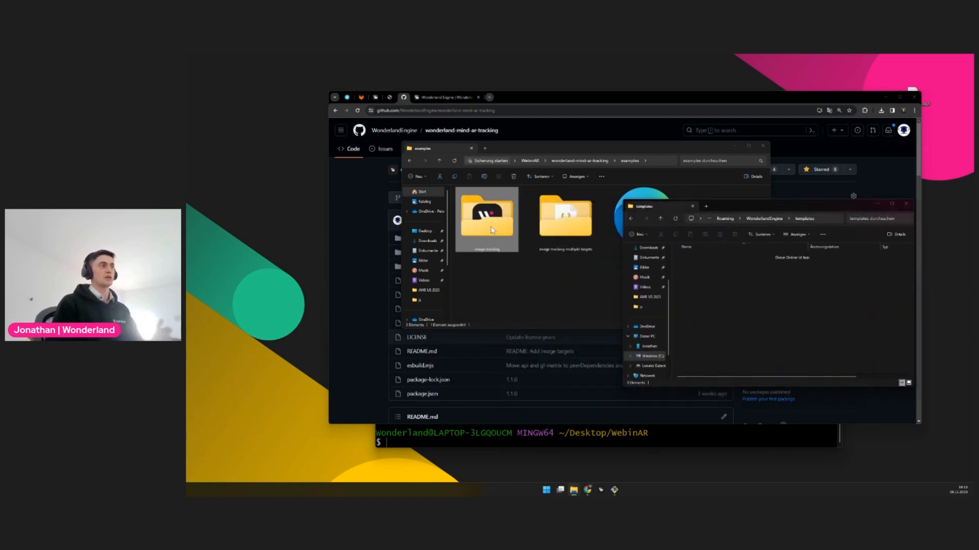
left_click_drag(491, 230, 786, 327)
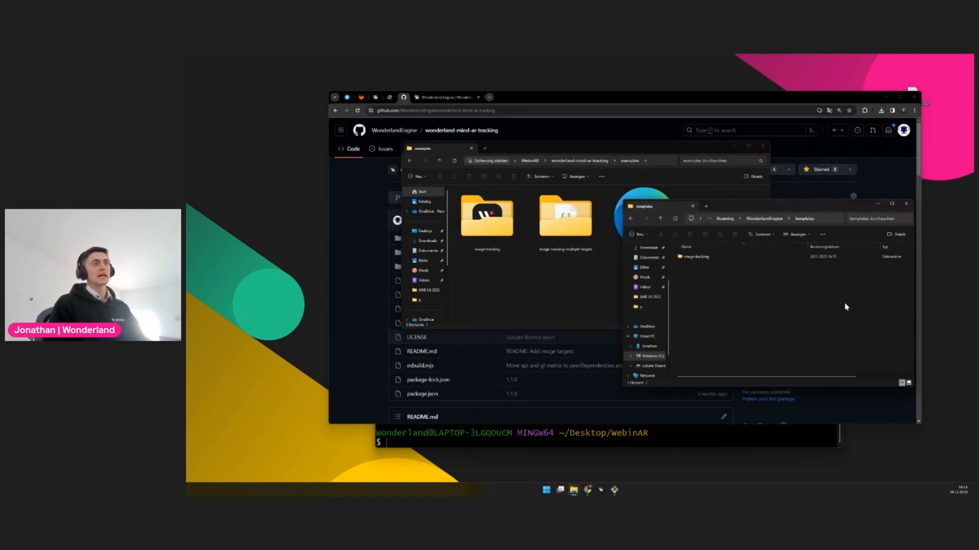
Copy .prettierrc from the repository root into the templates' image-tracking folder and delete the package-lock file there
double_click(704, 258)
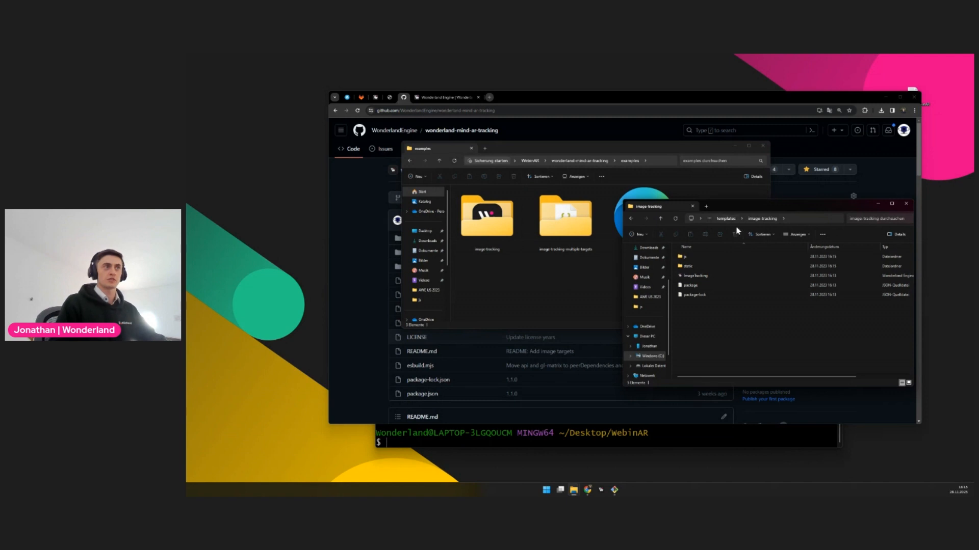
left_click(551, 286)
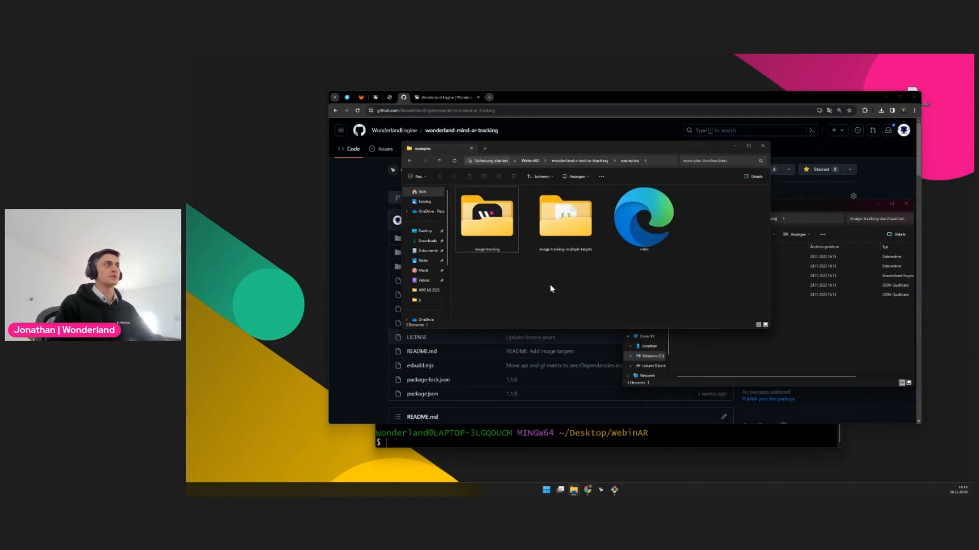
left_click(577, 162)
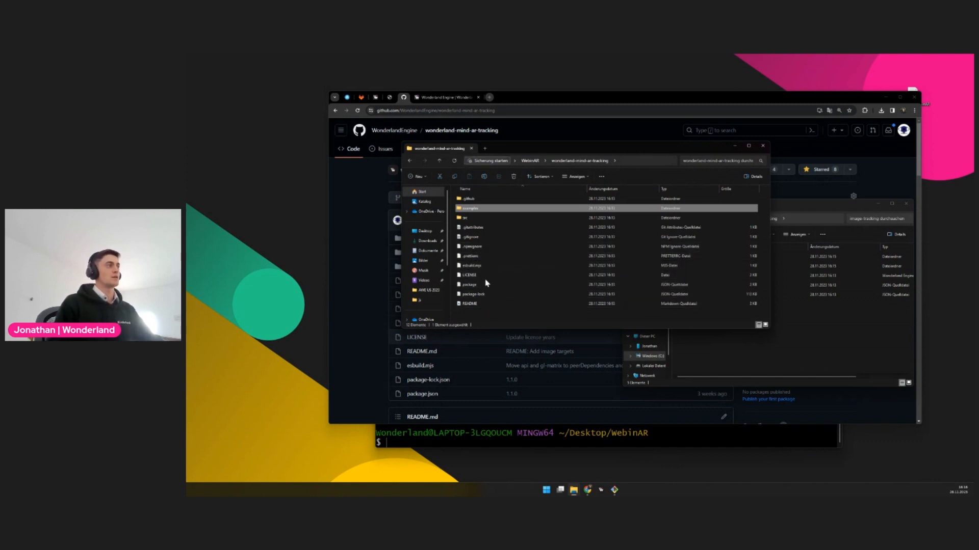
left_click_drag(466, 258, 825, 334)
left_click(771, 343)
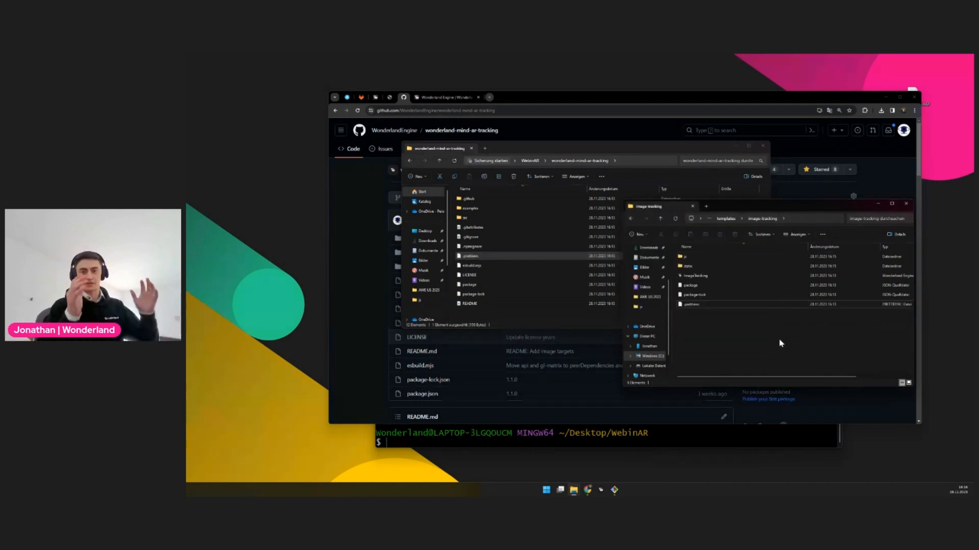
left_click(694, 295)
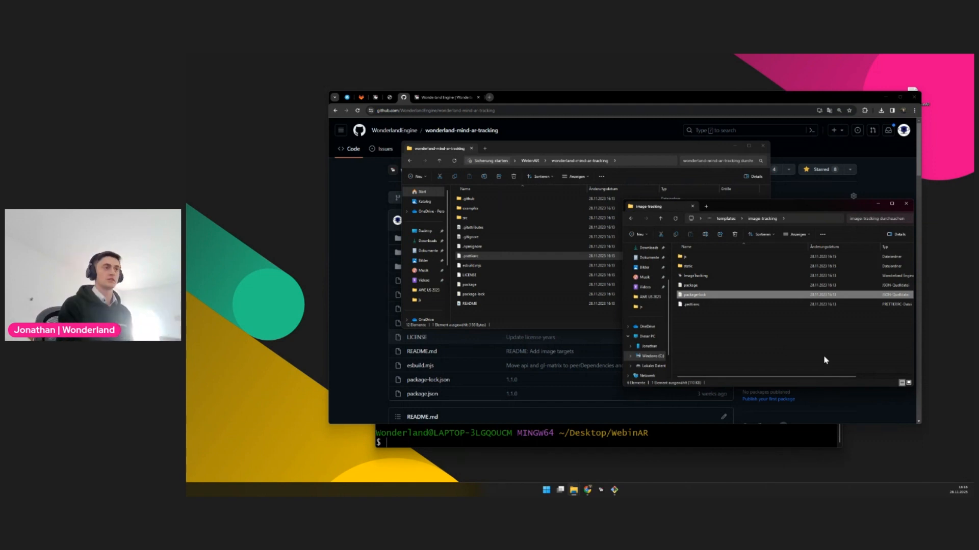
key("Delete")
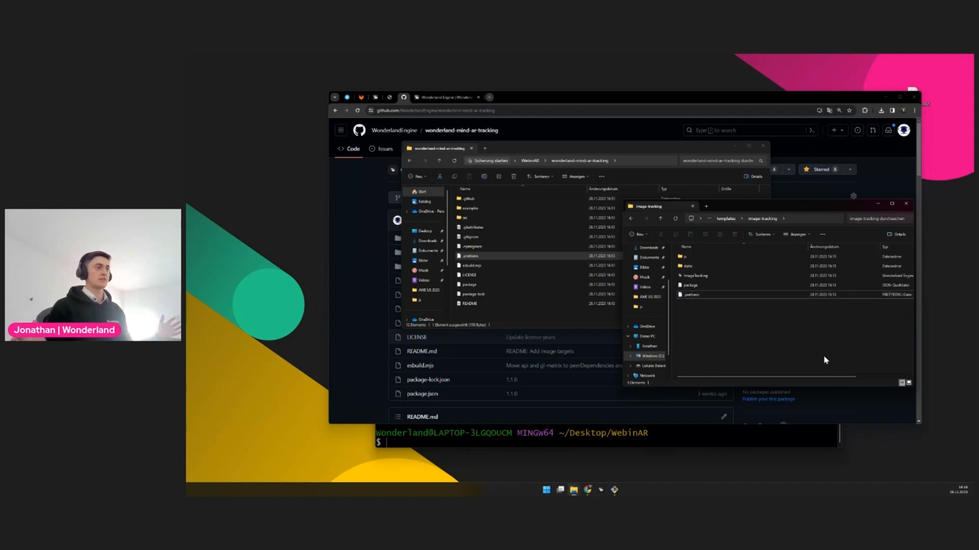
Switch to Wonderland Editor and set up a new project named WebinAR with the ImageTracking base template
left_click(602, 491)
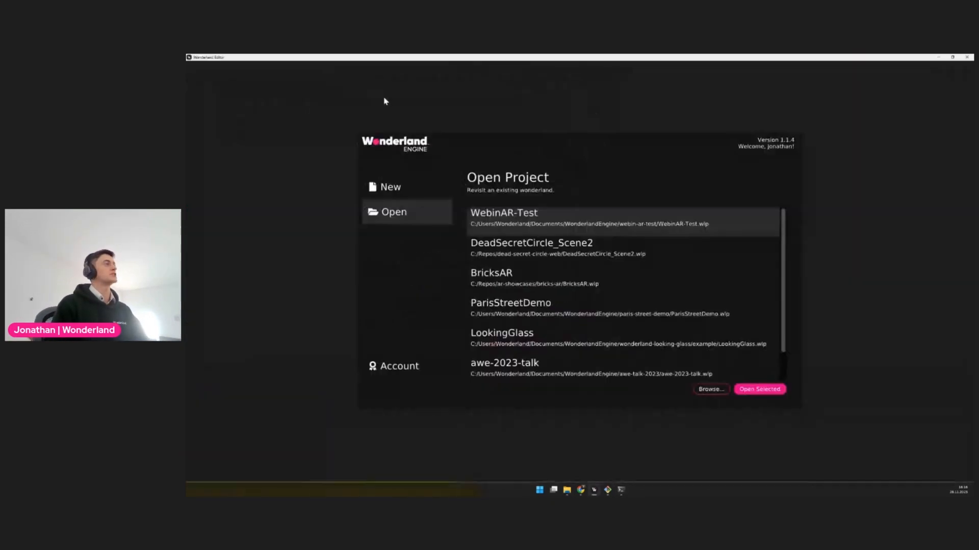
left_click(403, 190)
double_click(560, 214)
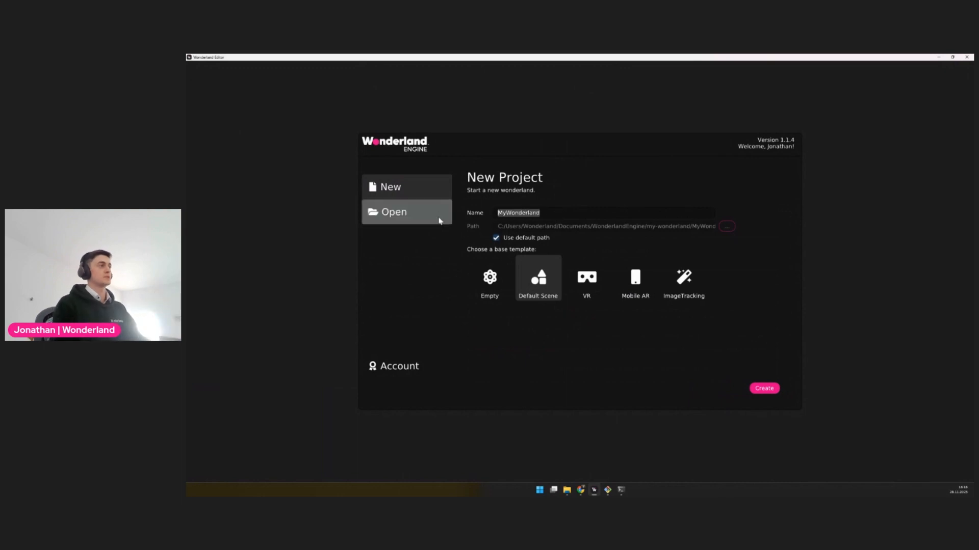
type("WE")
type("AR")
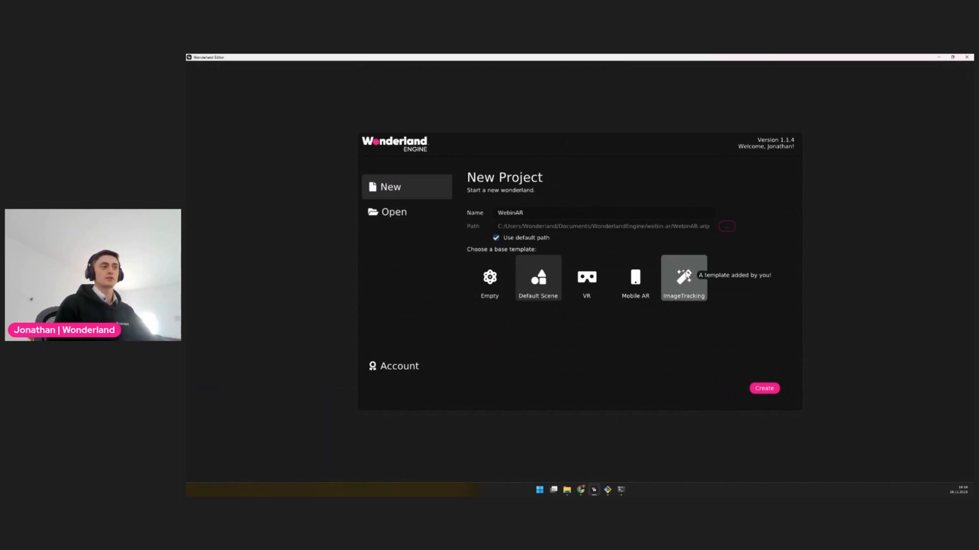
left_click(683, 298)
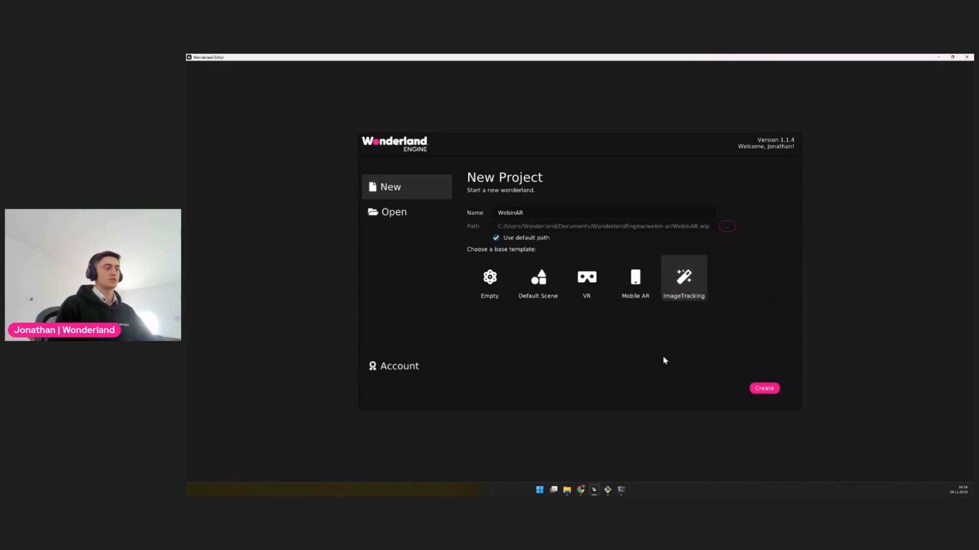
Check the template's ImageTracking project file in File Explorer, then return to Wonderland Editor and create the WebinAR project
mouse_move(566, 490)
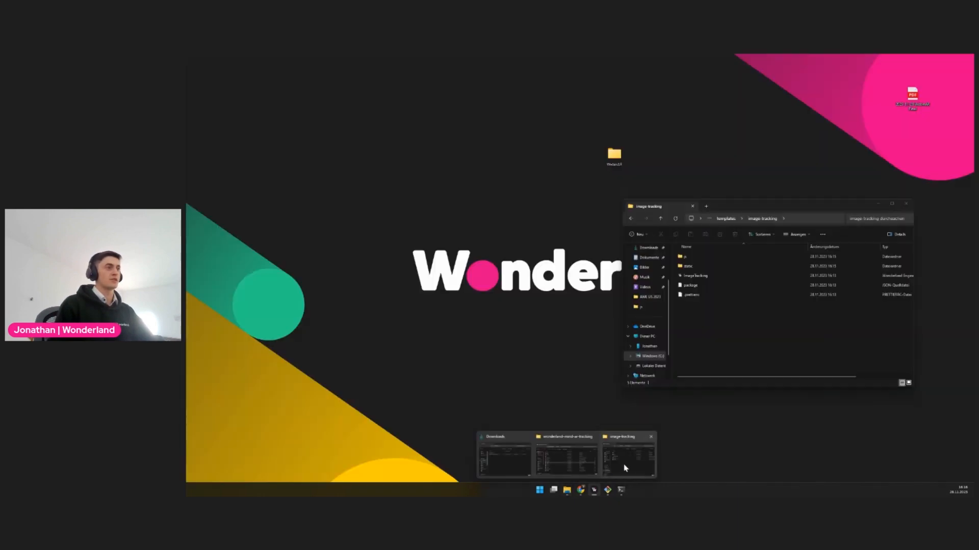
left_click(626, 468)
left_click(687, 277)
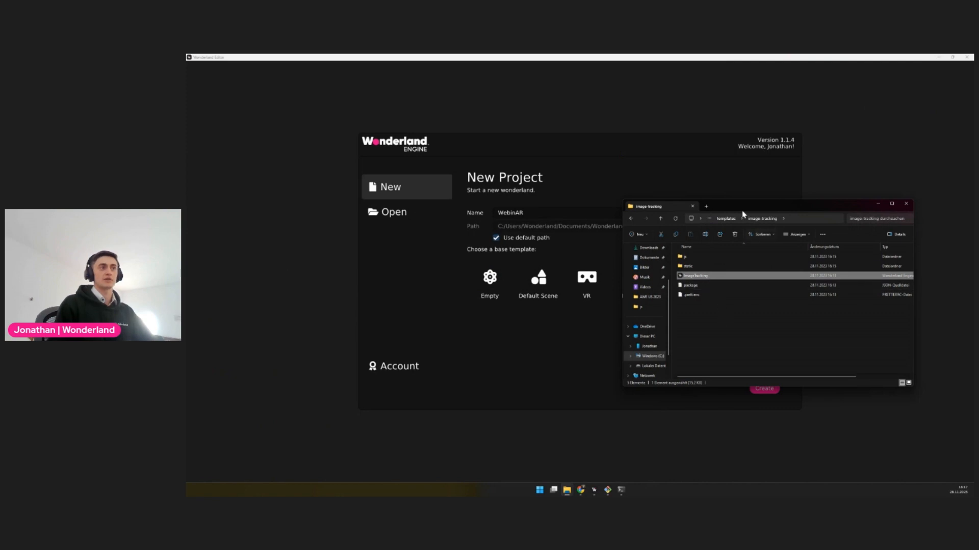
left_click(742, 191)
left_click(683, 285)
left_click(760, 388)
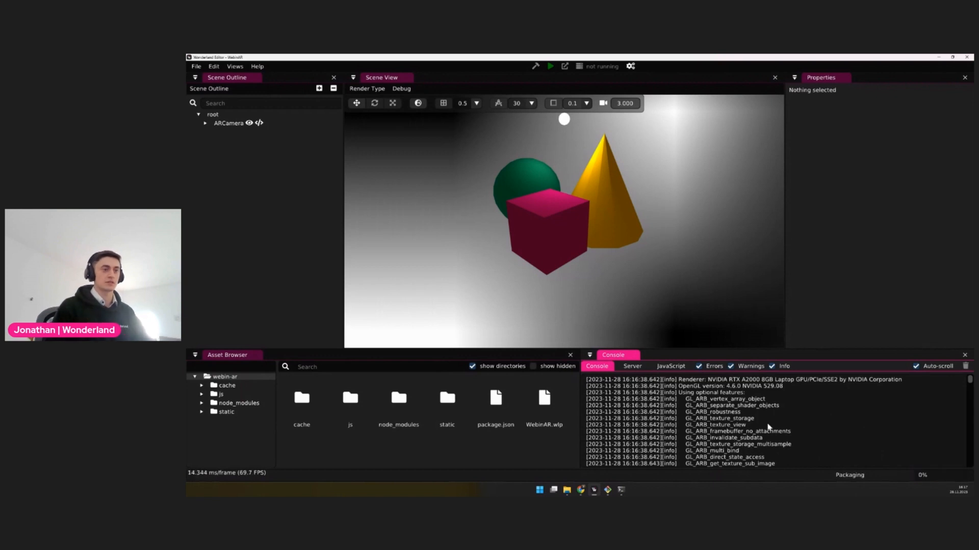
Run the WebinAR project on the local device in the browser, then close the preview tab and return to the editor
left_click(577, 169)
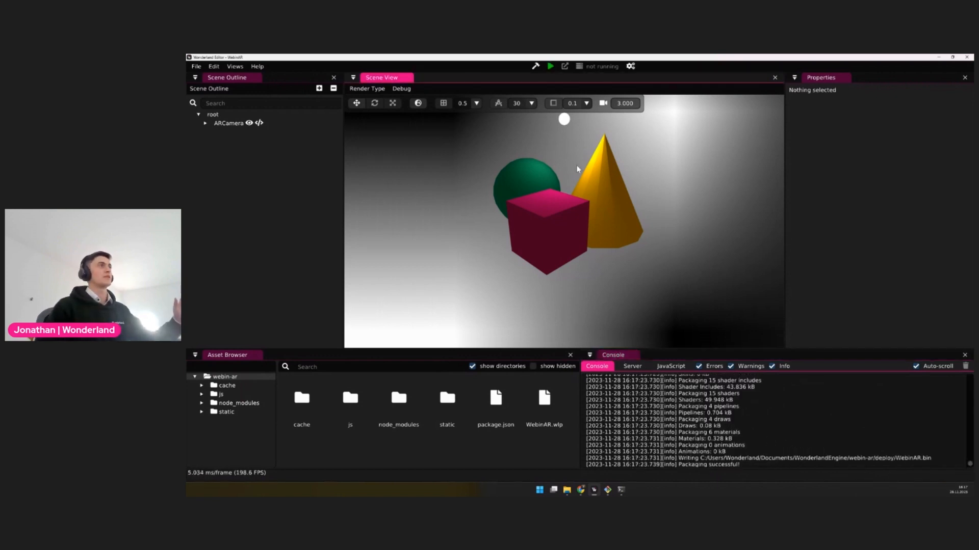
left_click(550, 68)
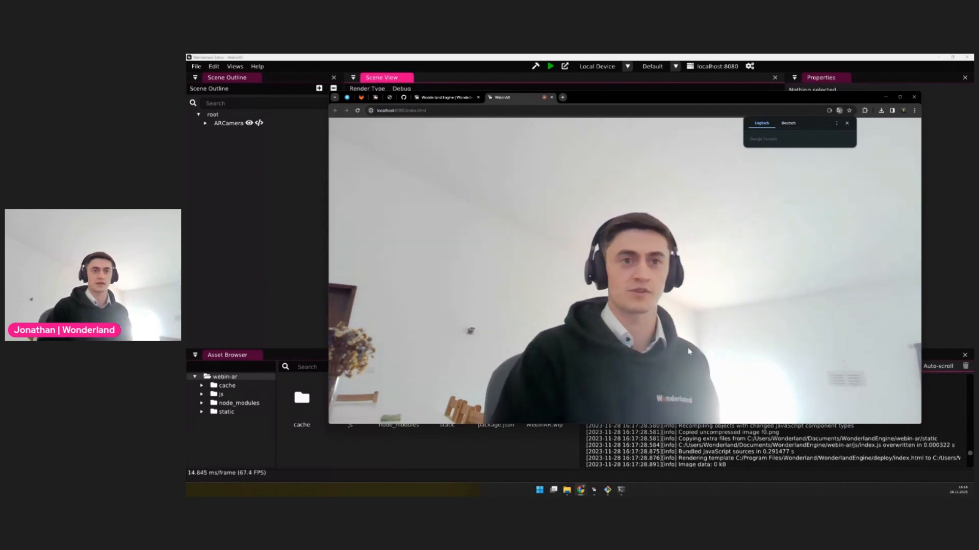
middle_click(509, 101)
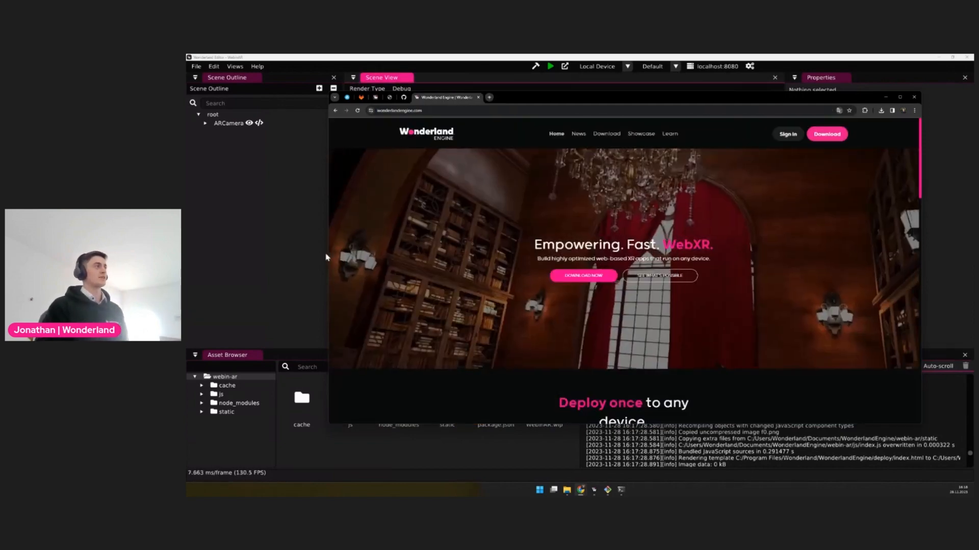
left_click(325, 256)
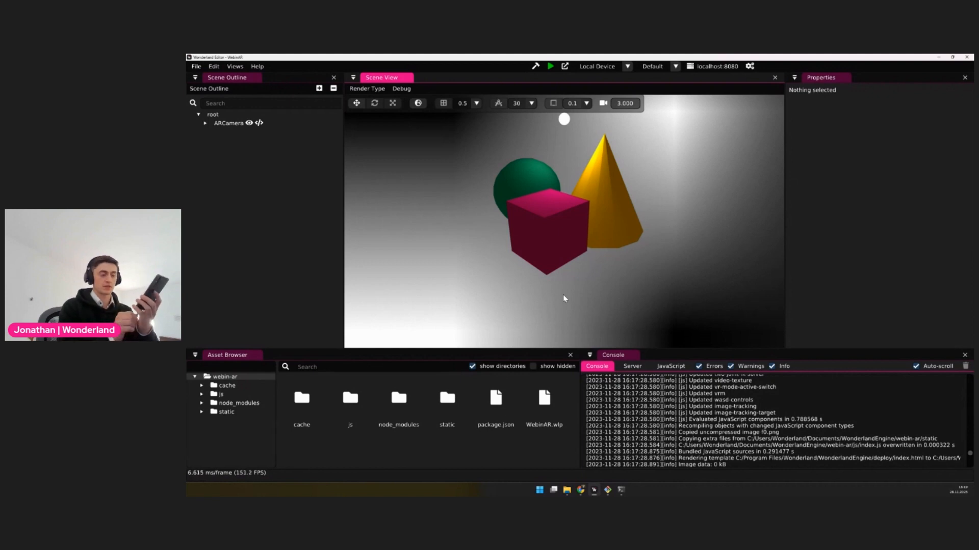
Choose the connected Android phone as the target device and run the WebinAR project on it
left_click(855, 222)
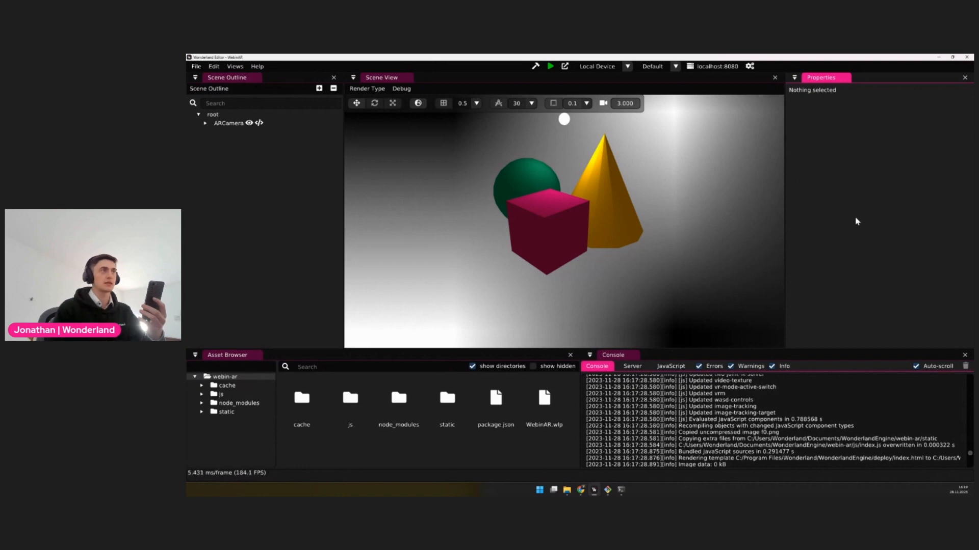
left_click(551, 116)
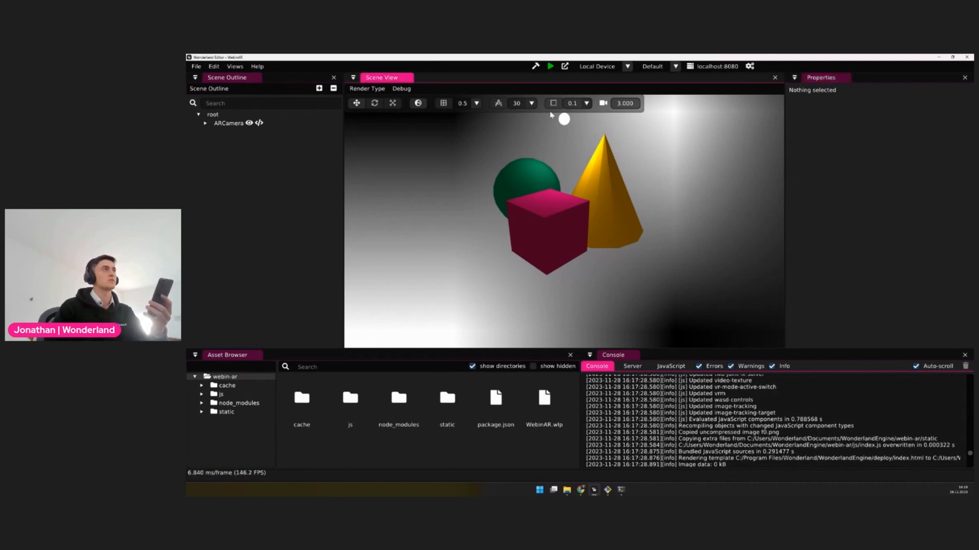
left_click(607, 70)
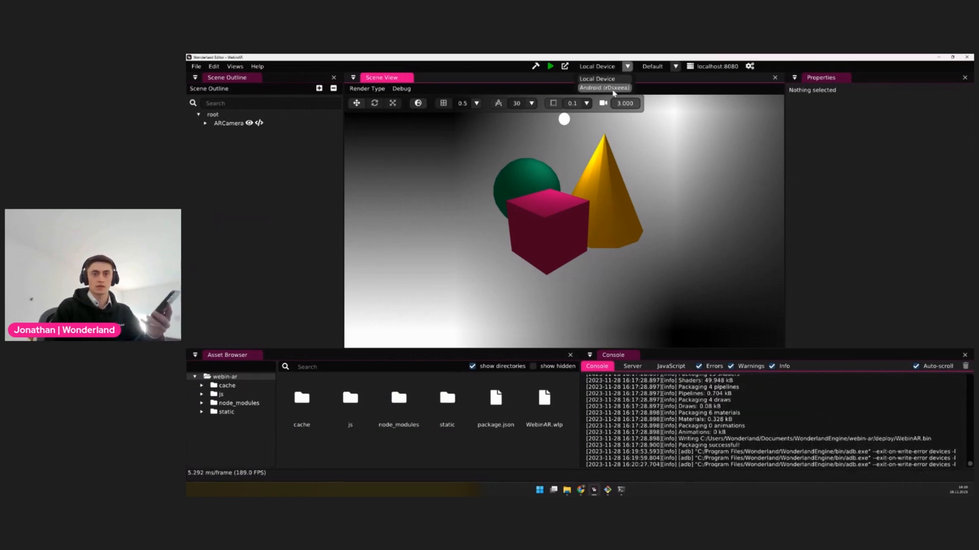
left_click(614, 90)
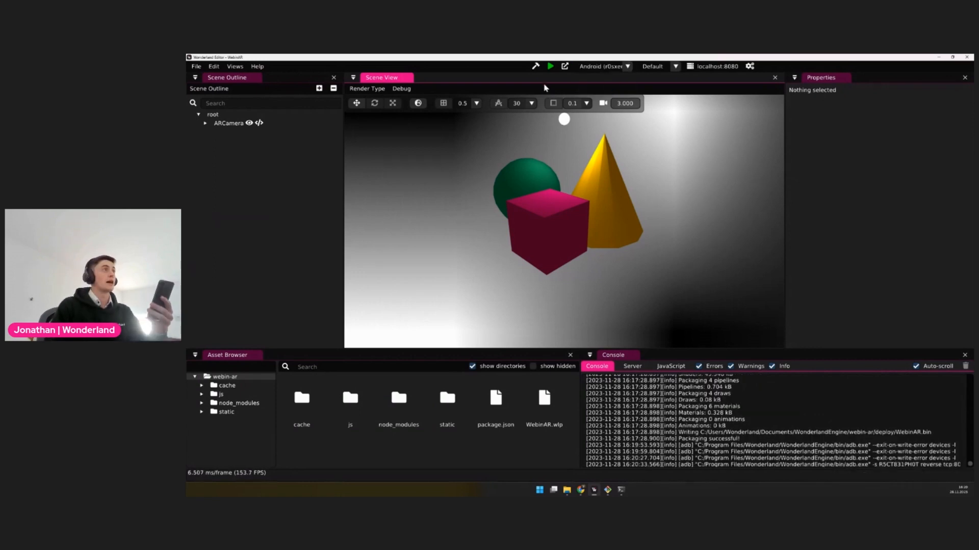
left_click(550, 67)
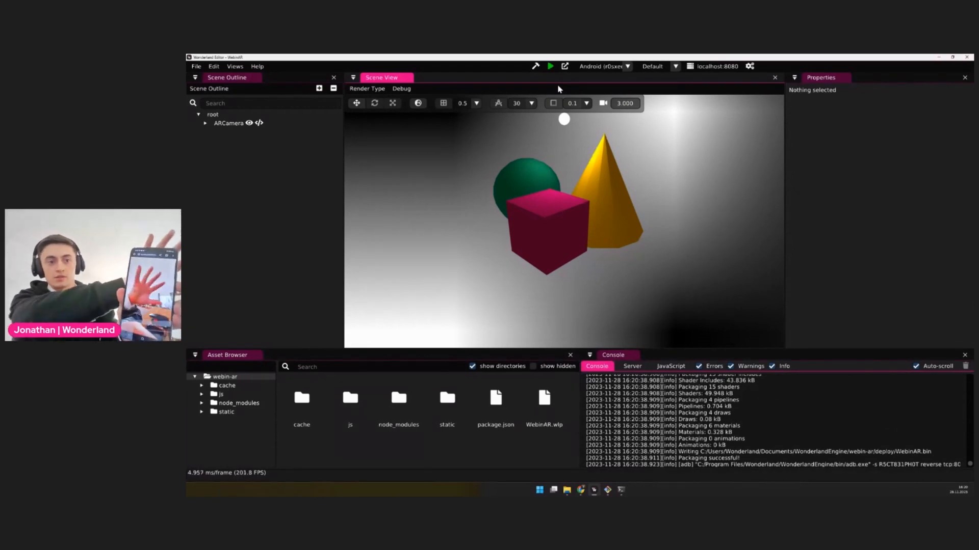
Switch to Chrome and inspect the WebinAR page running on the connected phone from the DevTools devices page
mouse_move(580, 489)
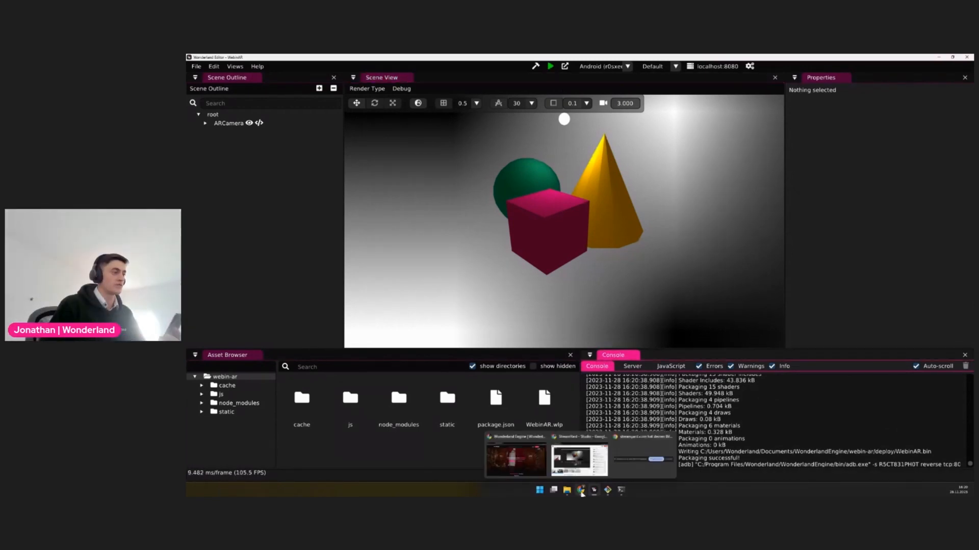
left_click(512, 456)
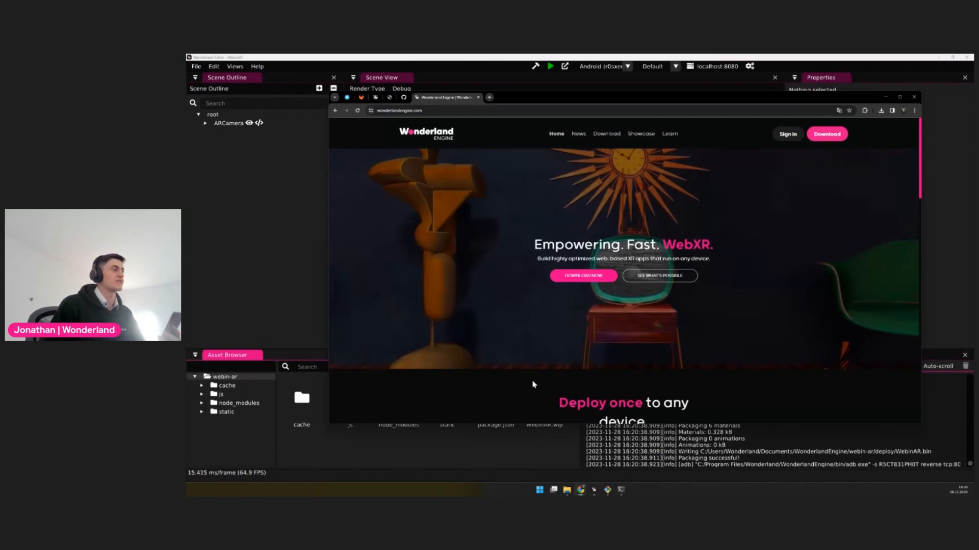
left_click(389, 98)
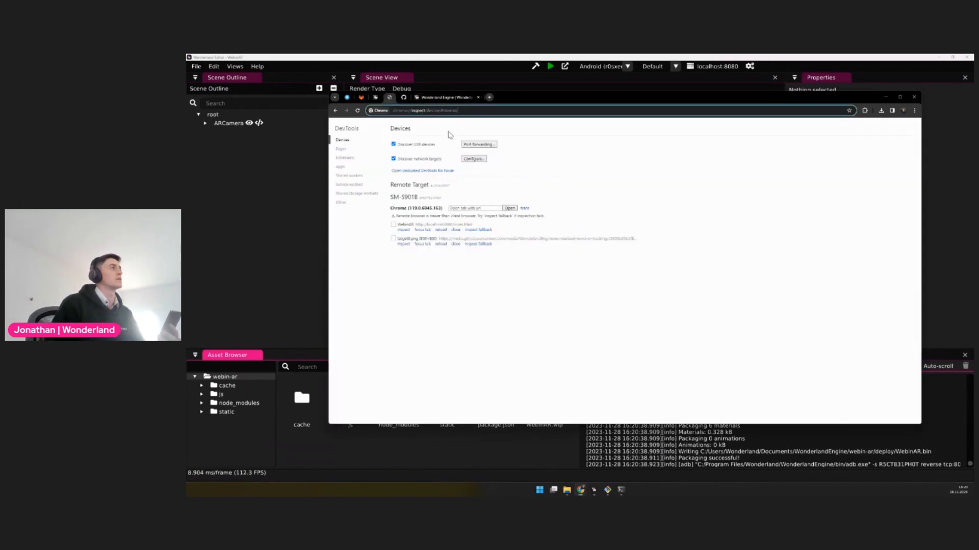
left_click(404, 230)
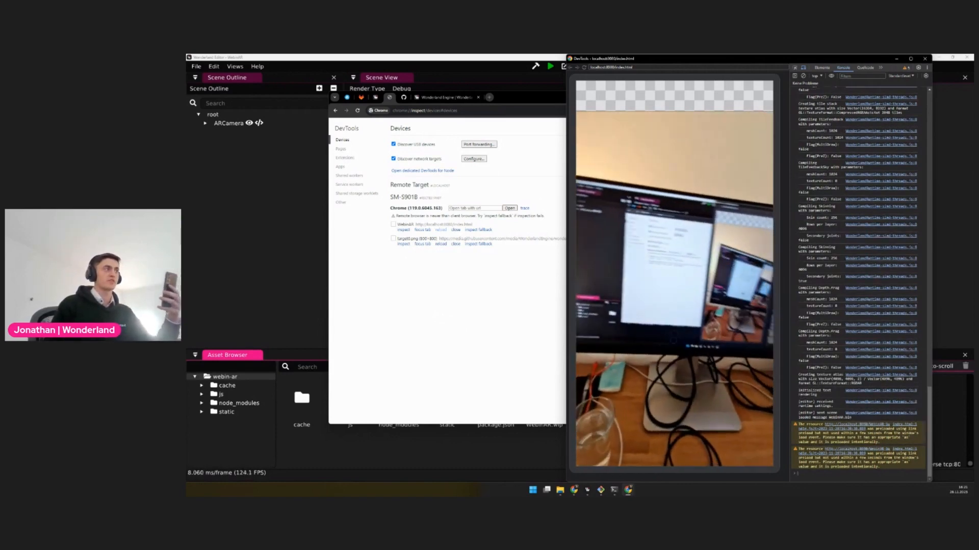
Return to Wonderland Editor, open target0.png from the project's static folder, and move the image clear of the phone preview area
mouse_move(559, 490)
left_click(416, 456)
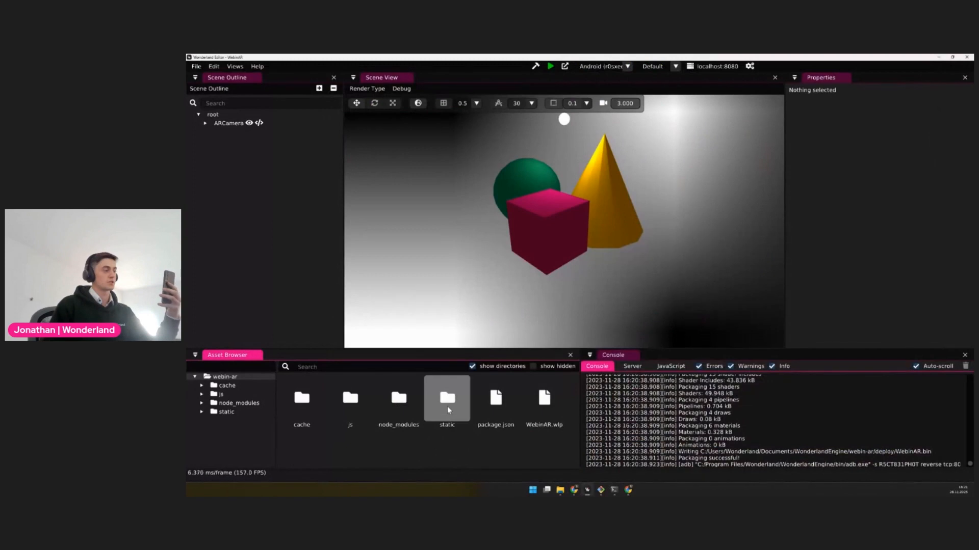
double_click(448, 410)
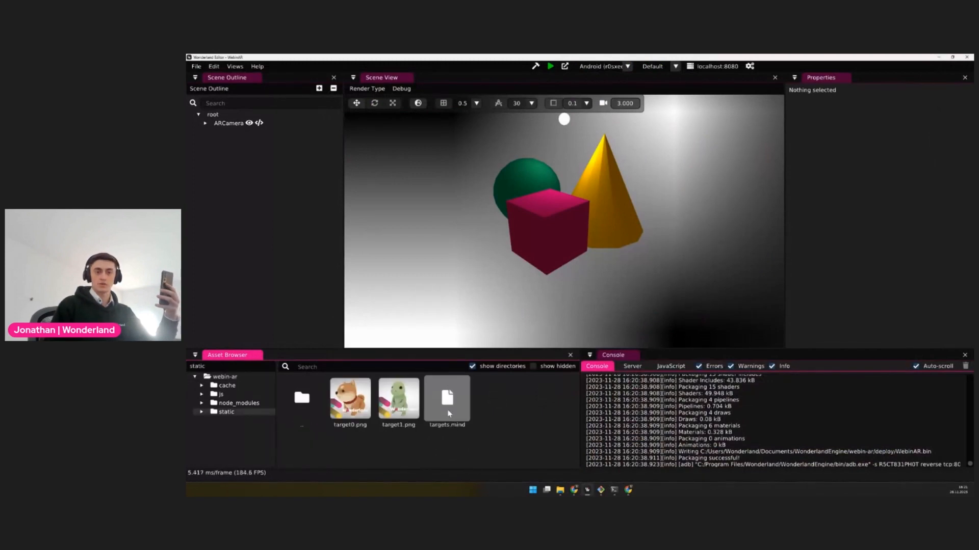
double_click(366, 409)
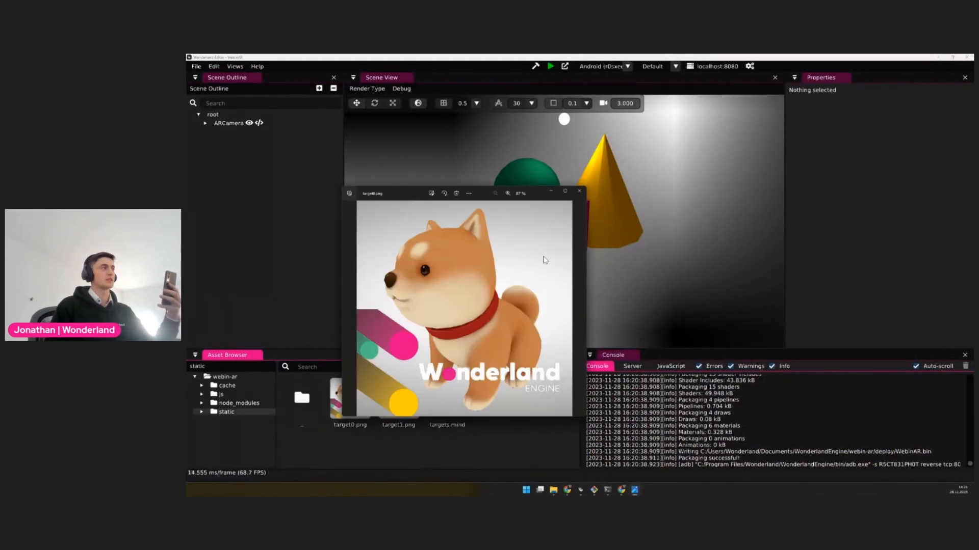
left_click_drag(484, 193, 353, 127)
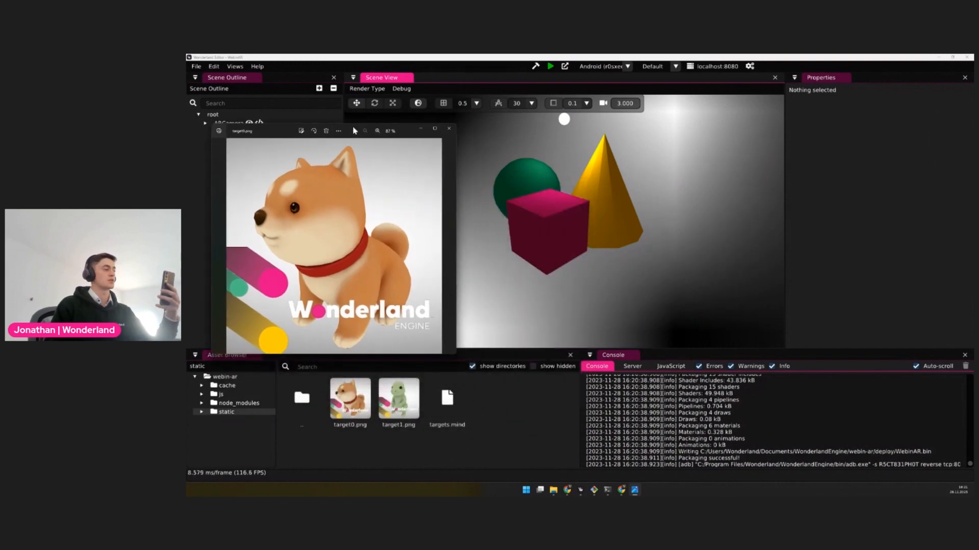
Bring up the phone's DevTools preview to check tracking against the target image, then close the preview and the image
left_click(623, 490)
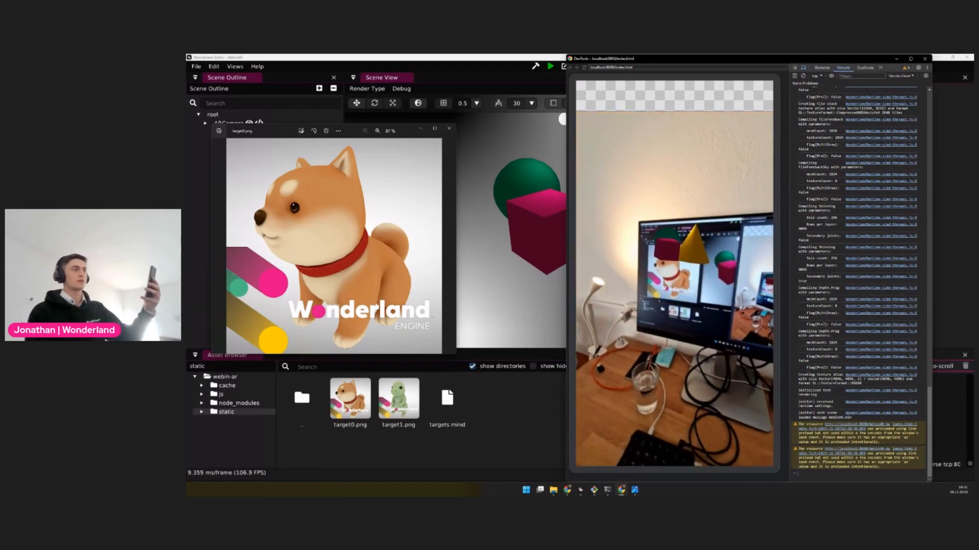
left_click(926, 61)
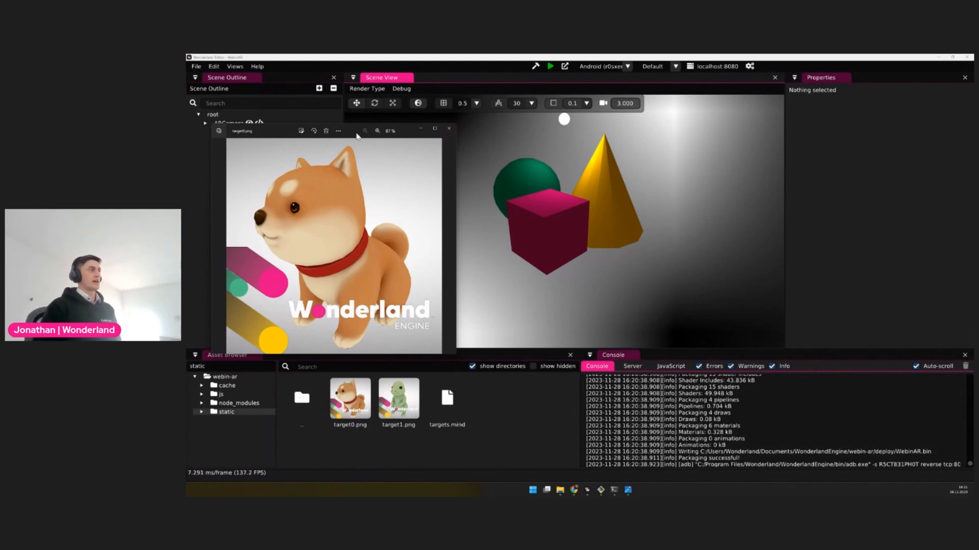
left_click_drag(357, 135, 483, 264)
left_click(571, 263)
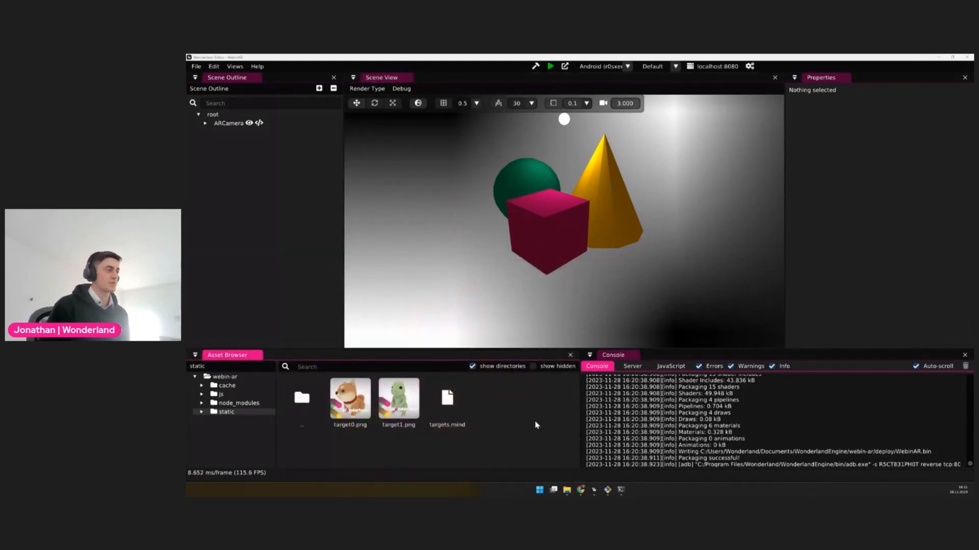
left_click(601, 452)
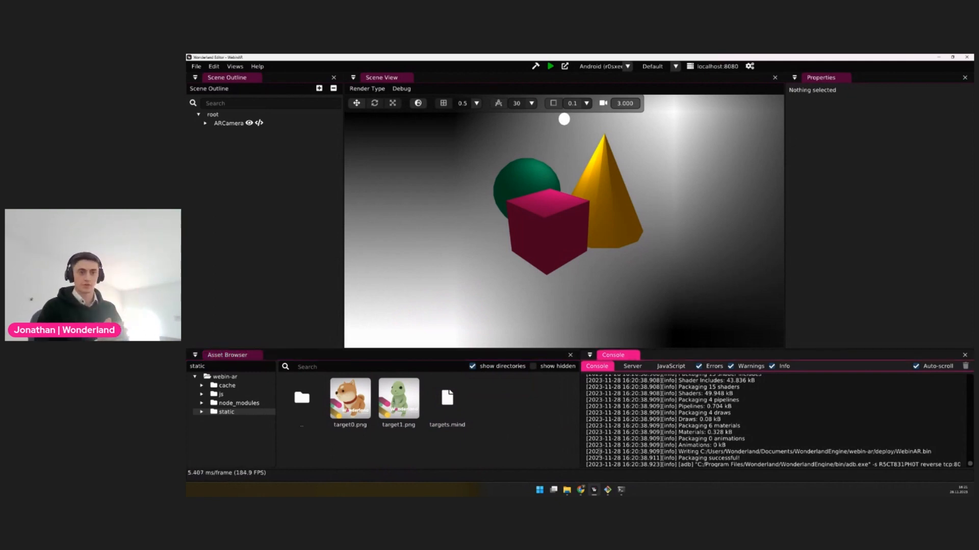
Switch to GitLab in Chrome and start a blank project named WebinAR
mouse_move(581, 491)
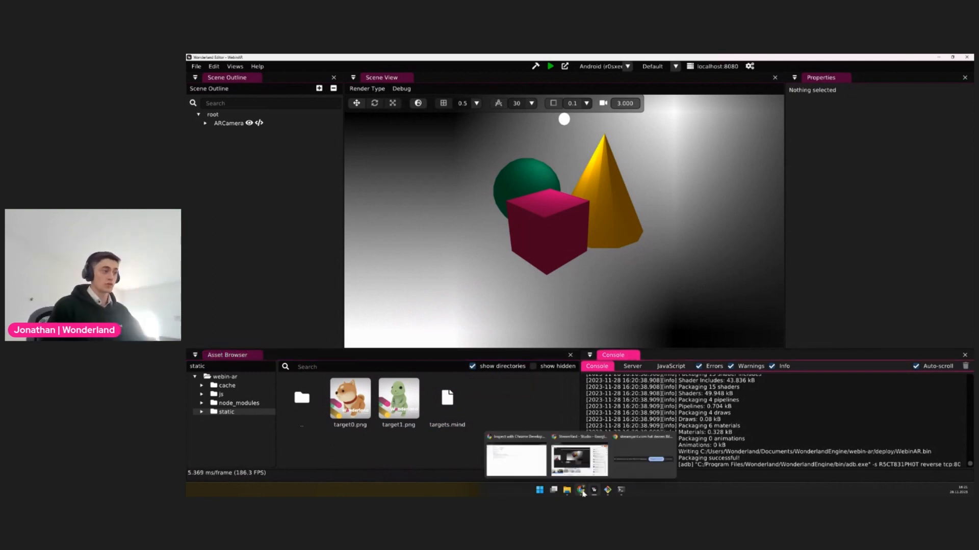
left_click(527, 461)
left_click(361, 98)
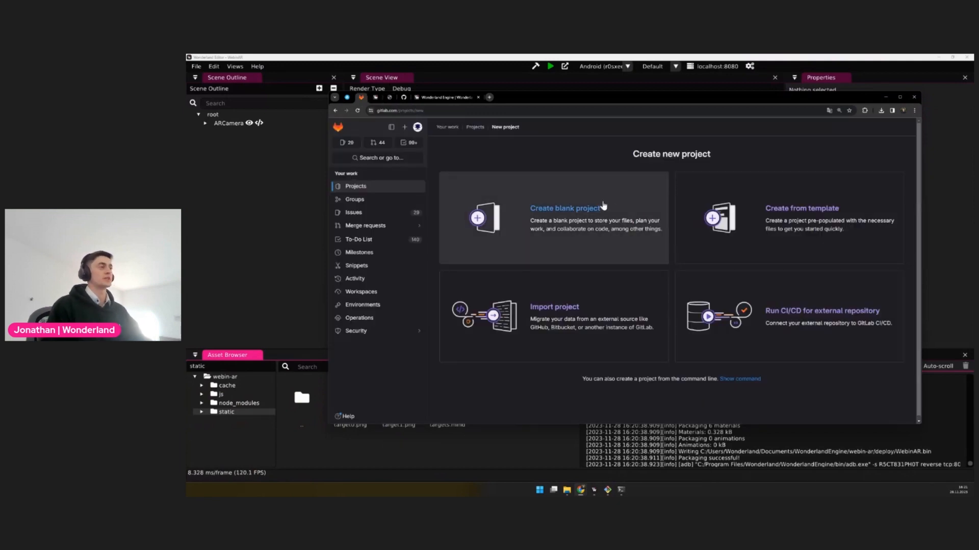
left_click(557, 227)
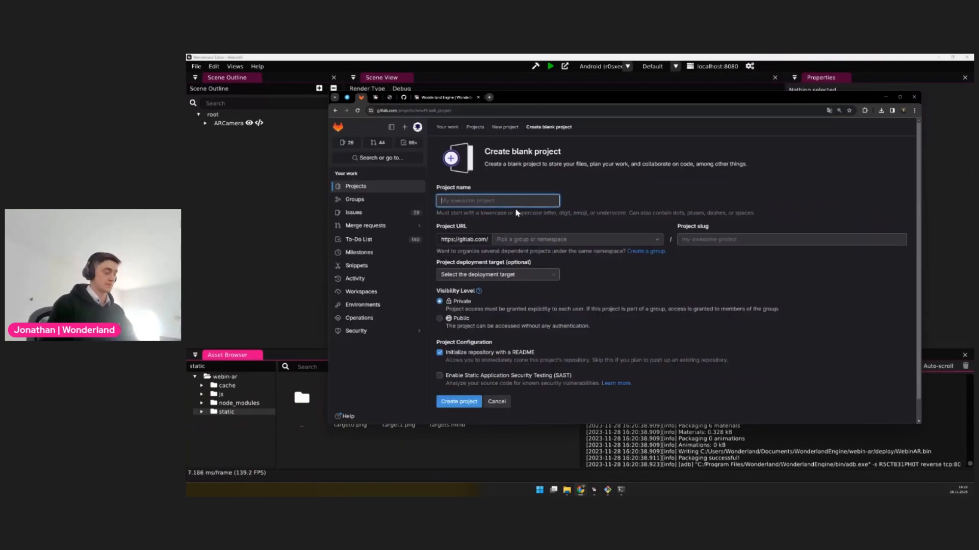
type("WEb")
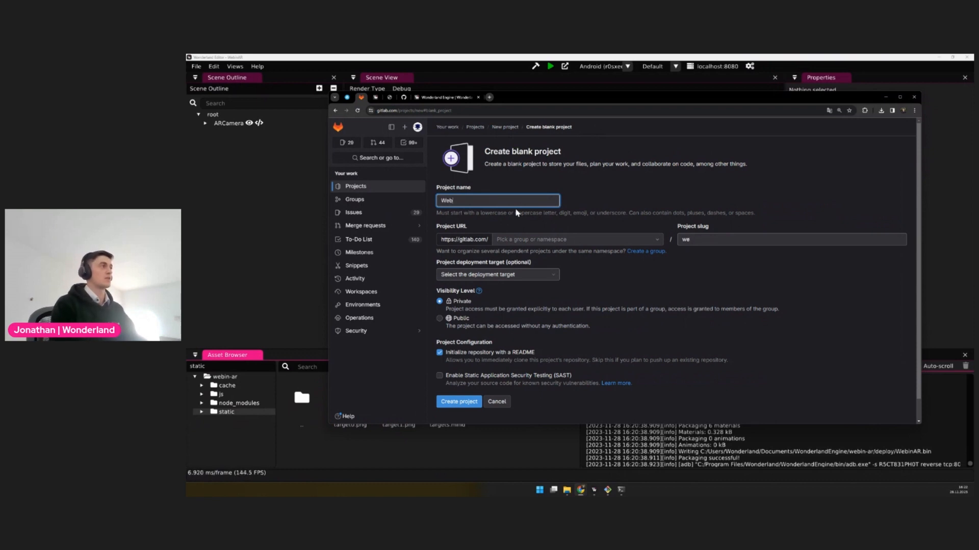
type("InASRR")
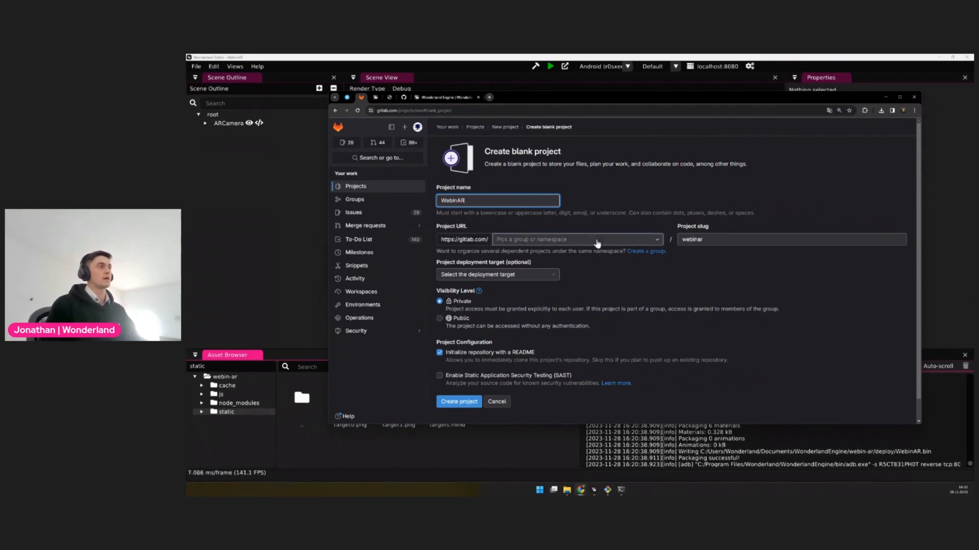
Choose the personal namespace, turn off README initialization, and create the private project as WebinAR2
left_click(596, 239)
type("s")
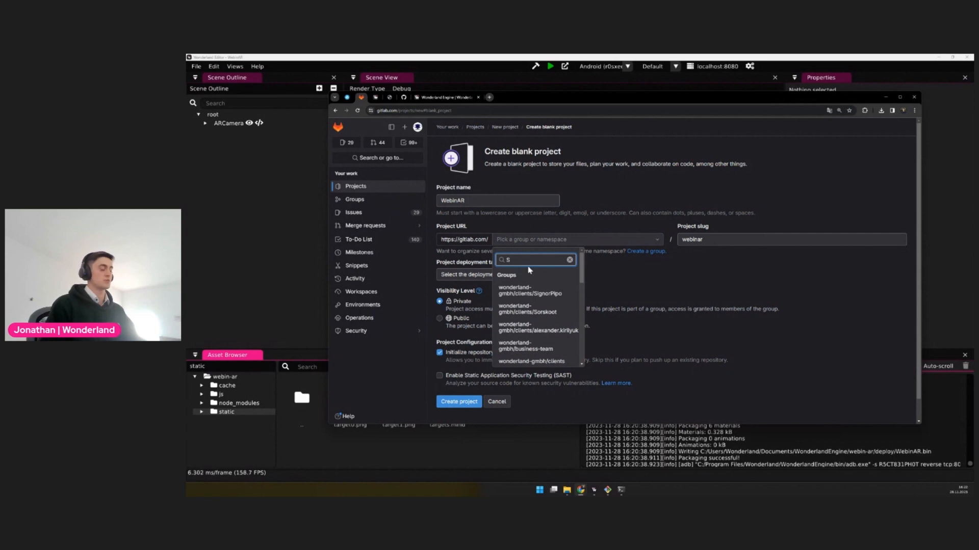
left_click(530, 283)
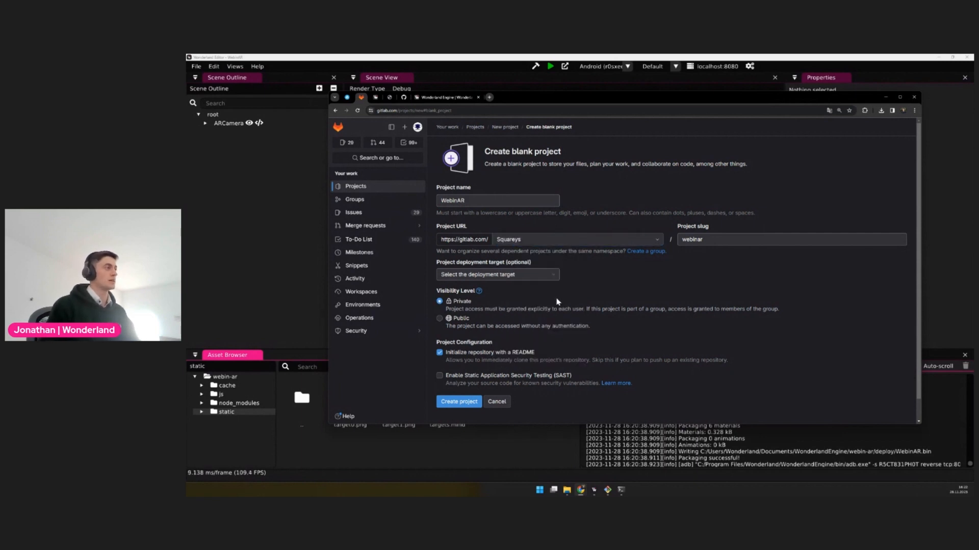
left_click(441, 355)
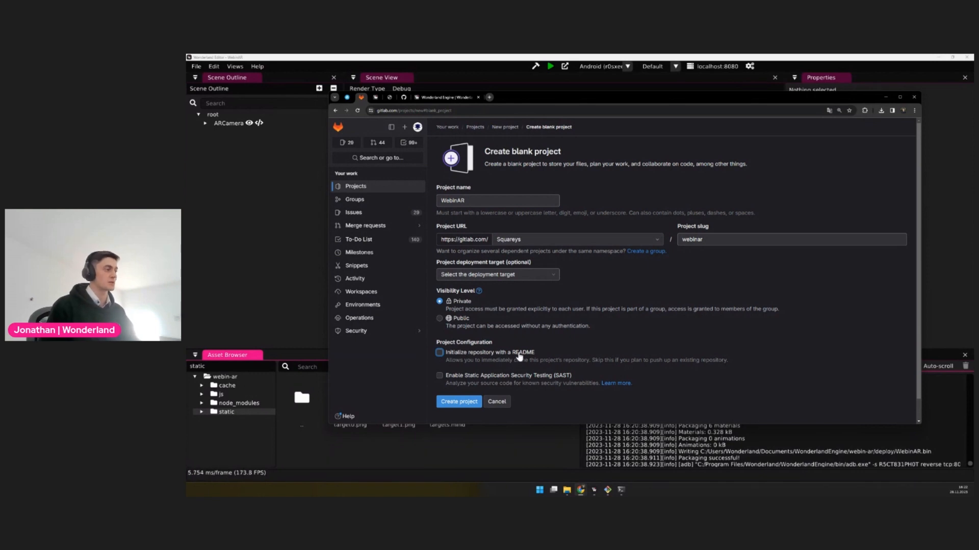
left_click(464, 404)
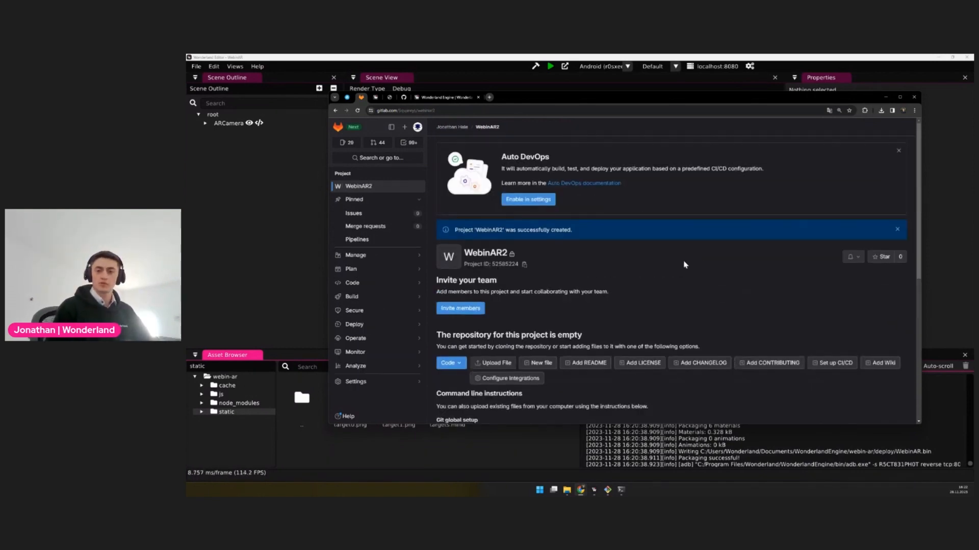
Review the new repository's command-line instructions and select the git commands for pushing an existing folder, from git init to git push
scroll(589, 253, "down", 5)
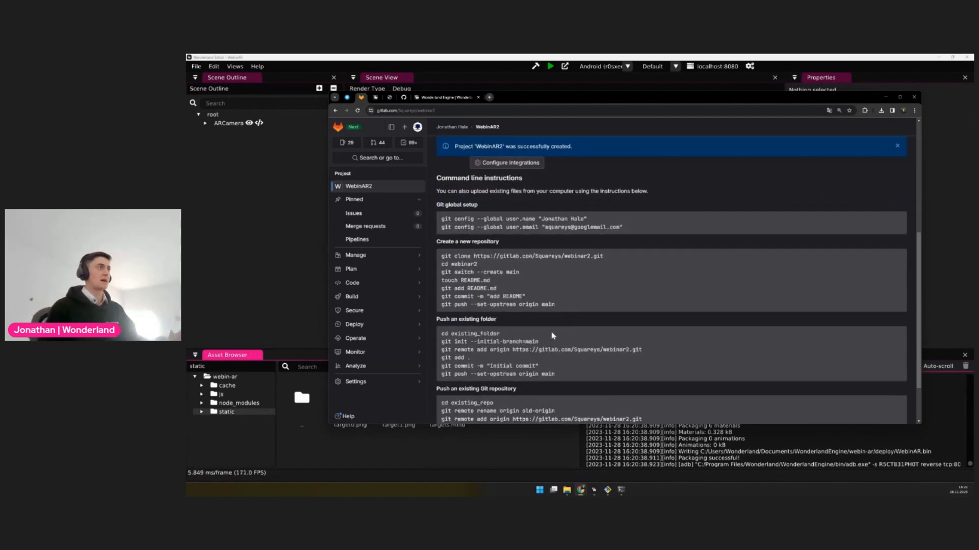
scroll(549, 345, "up", 1)
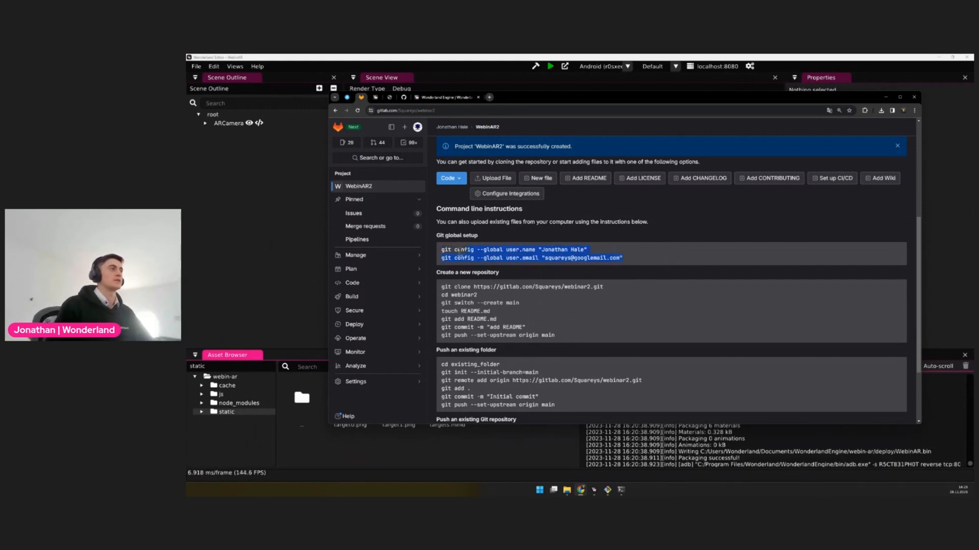
scroll(553, 308, "down", 2)
scroll(553, 309, "down", 1)
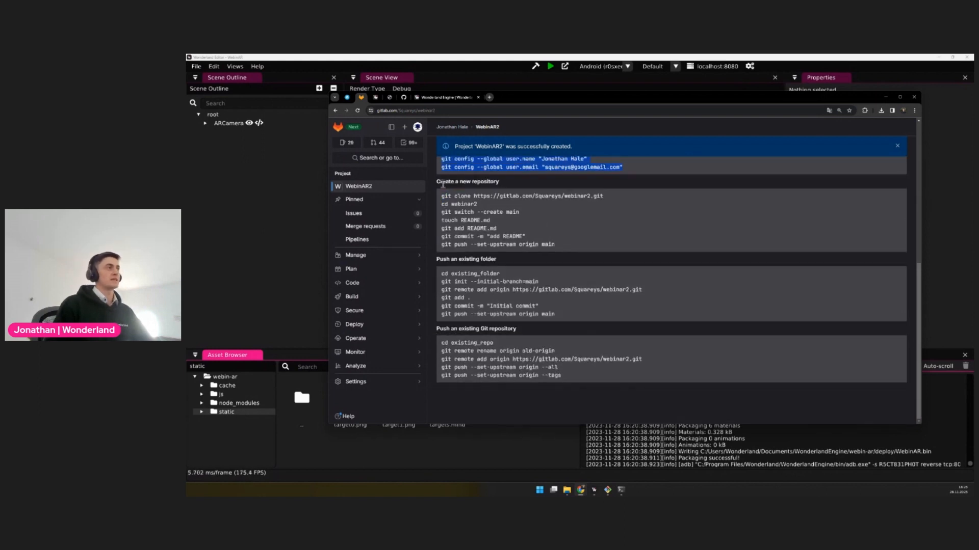
left_click_drag(436, 182, 530, 185)
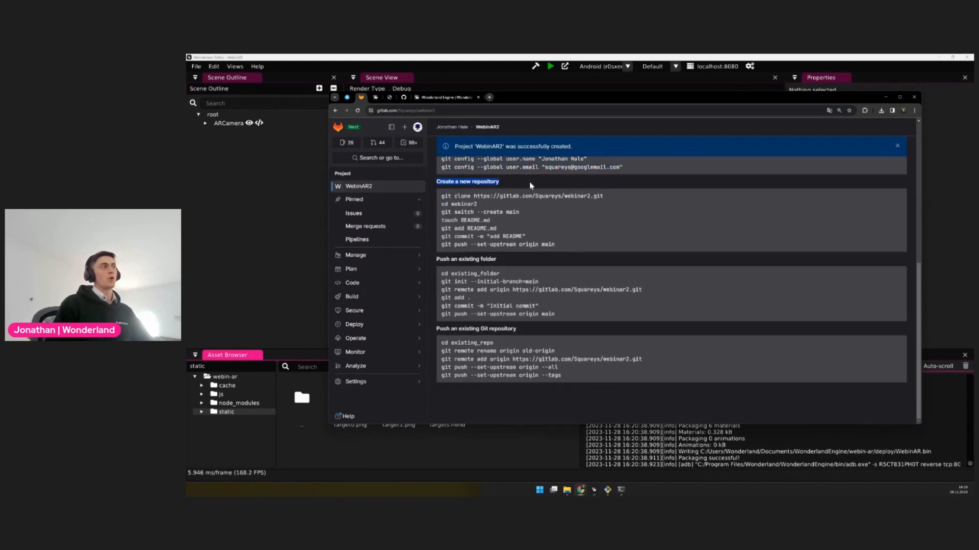
left_click(608, 248)
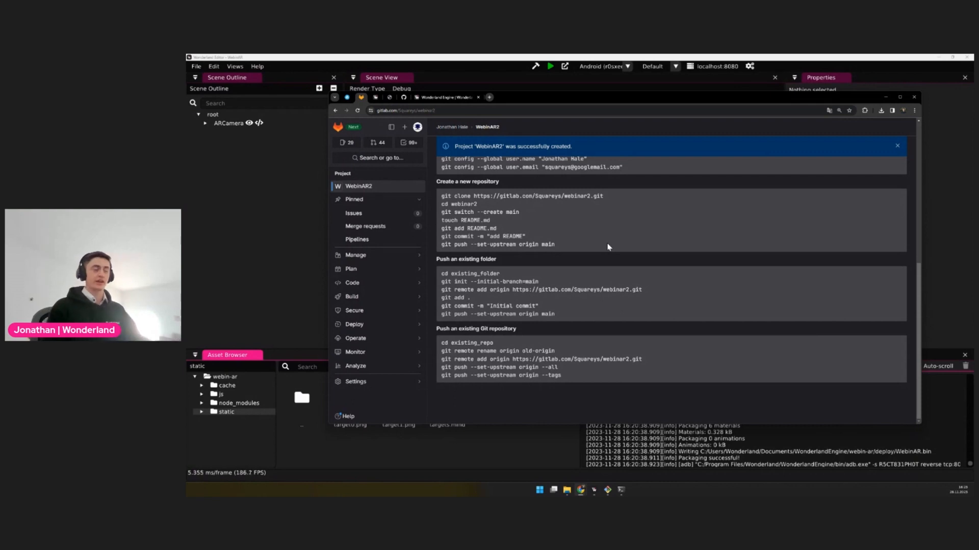
left_click_drag(437, 259, 525, 260)
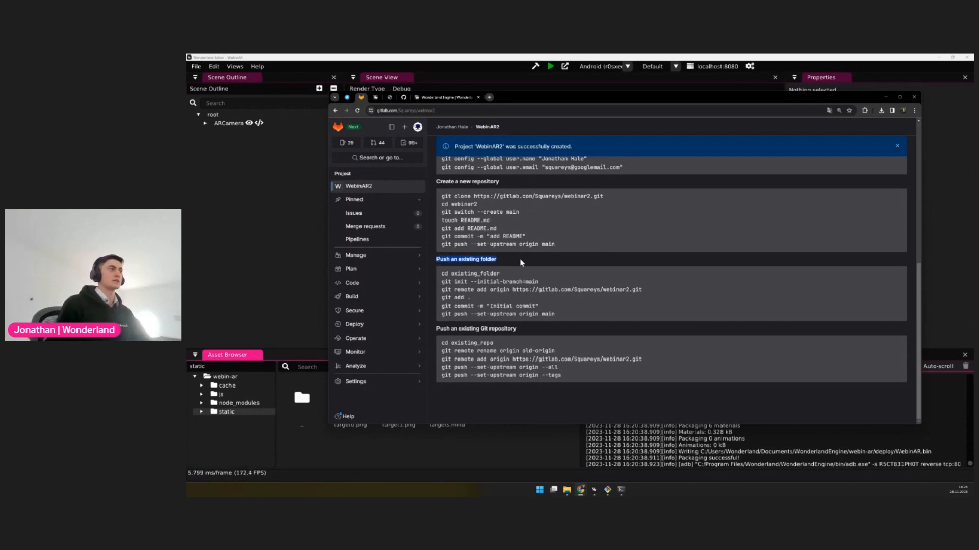
left_click(481, 260)
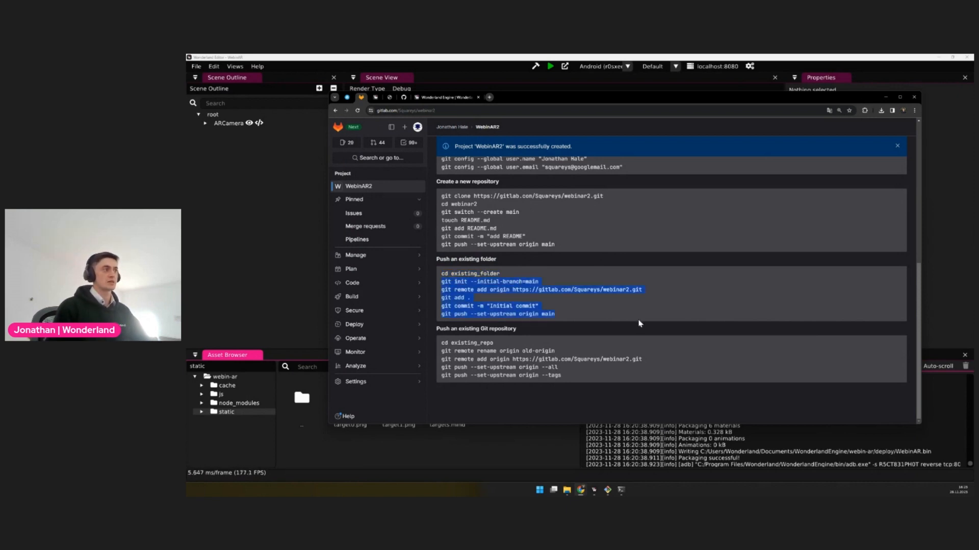
Return to Wonderland Editor, go up to the project's root folder, and show the webin-ar folder in File Explorer
left_click(522, 444)
double_click(303, 403)
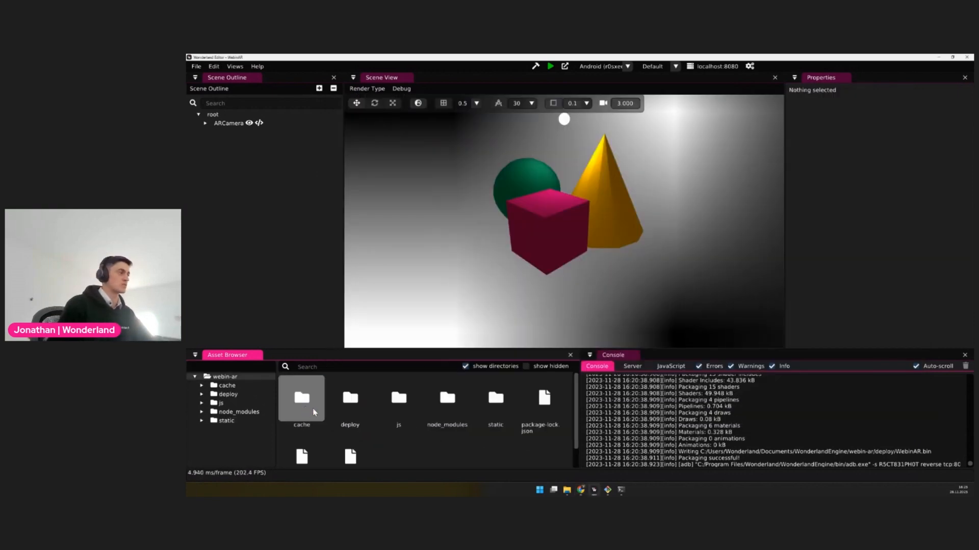
scroll(446, 415, "down", 1)
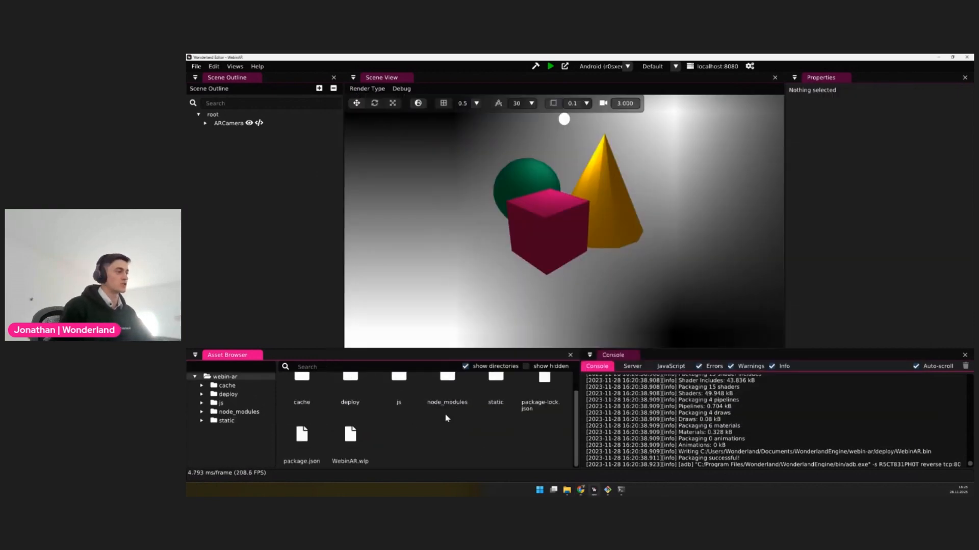
right_click(230, 382)
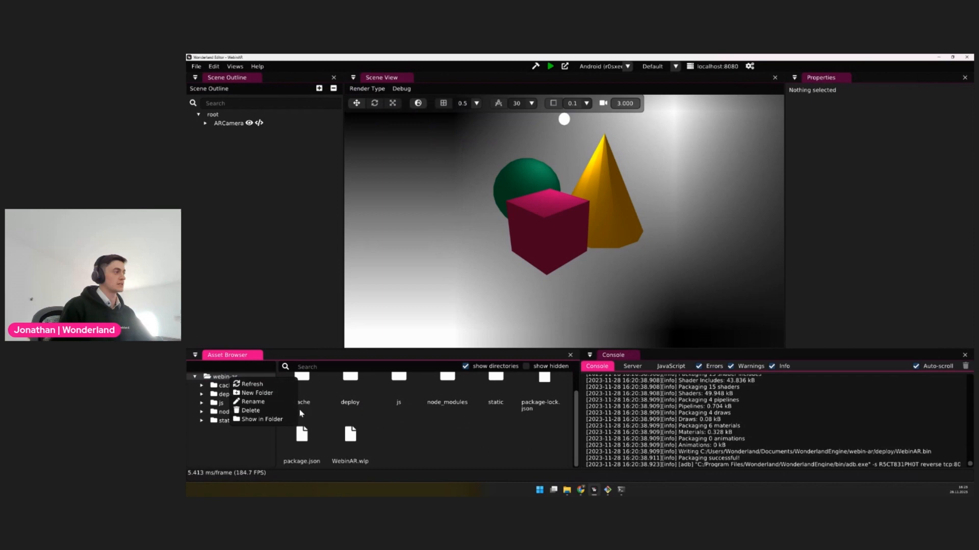
left_click(270, 420)
Open the webin-ar folder in File Explorer and move its window over the middle of the editor
double_click(706, 306)
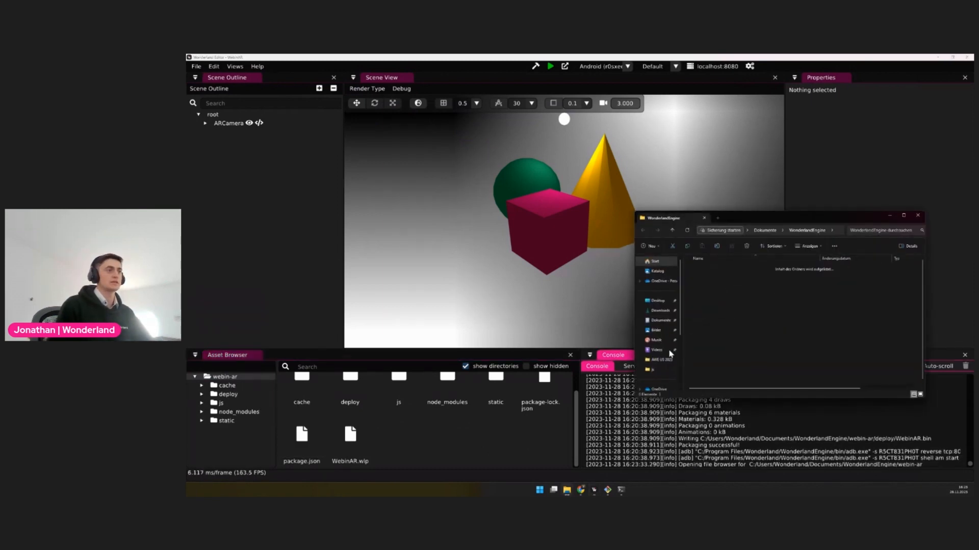
left_click(642, 230)
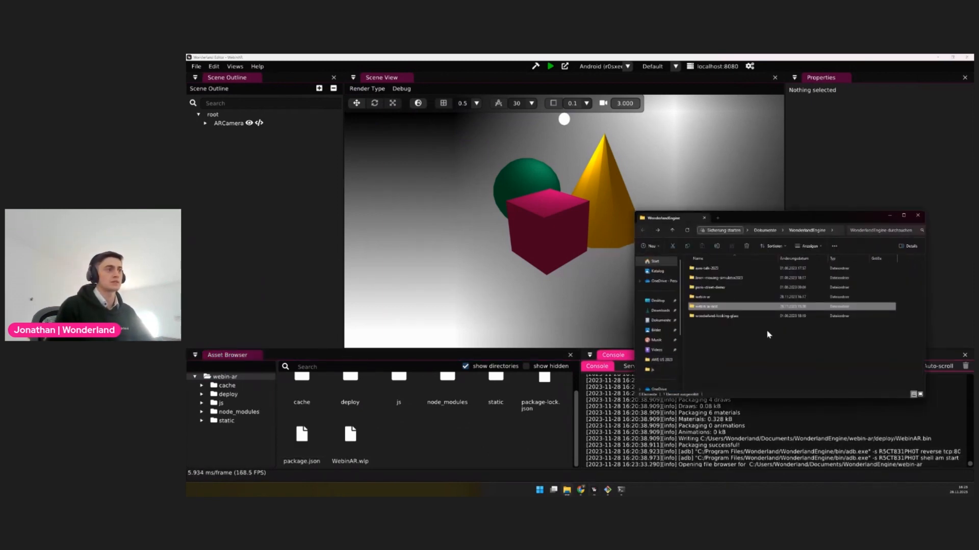
left_click(703, 297)
double_click(714, 299)
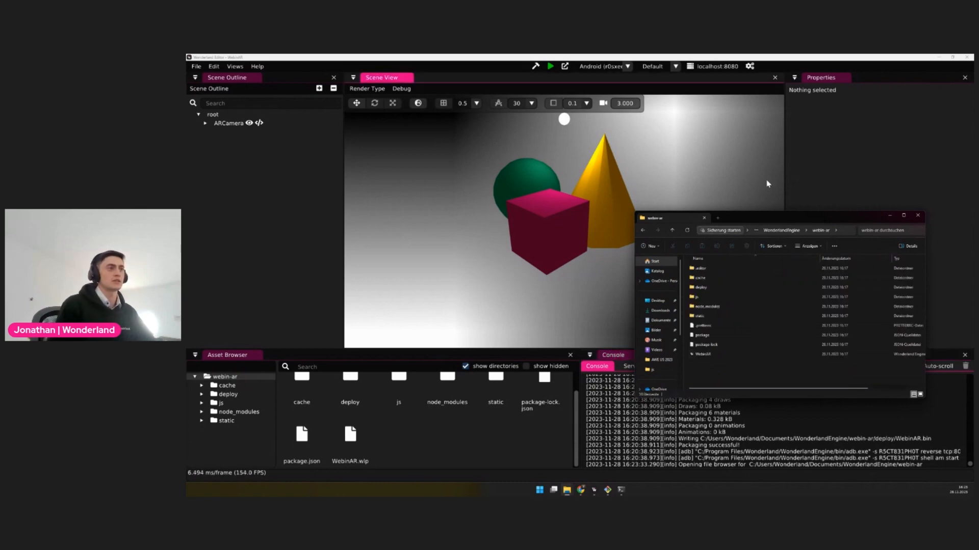
left_click_drag(773, 221, 470, 170)
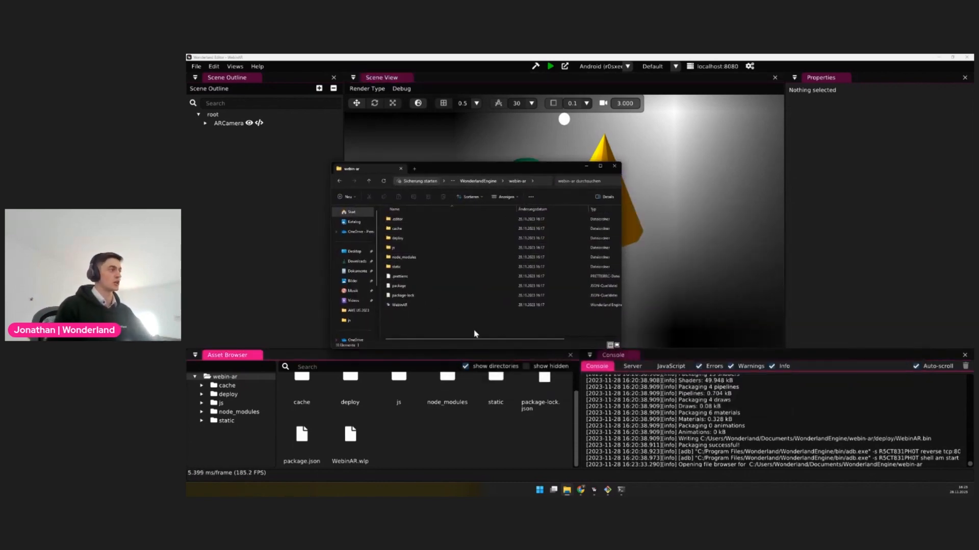
Open a Git Bash terminal in the webin-ar folder and place the browser window with the GitLab instructions beside it
right_click(430, 328)
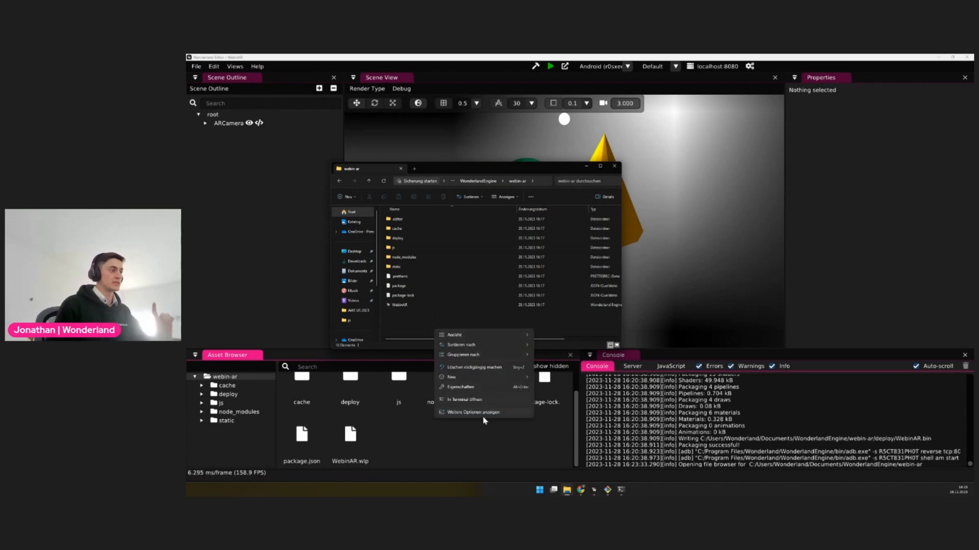
left_click(489, 410)
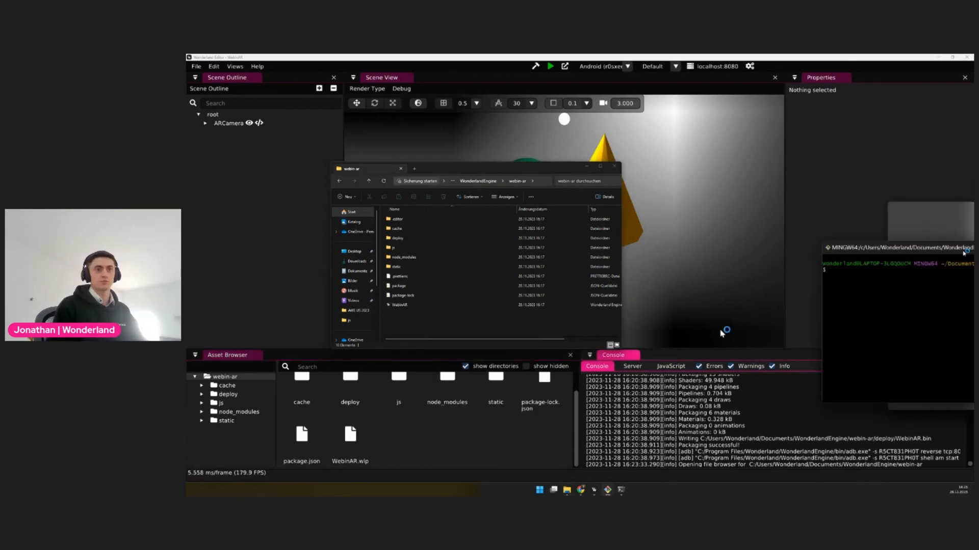
mouse_move(583, 491)
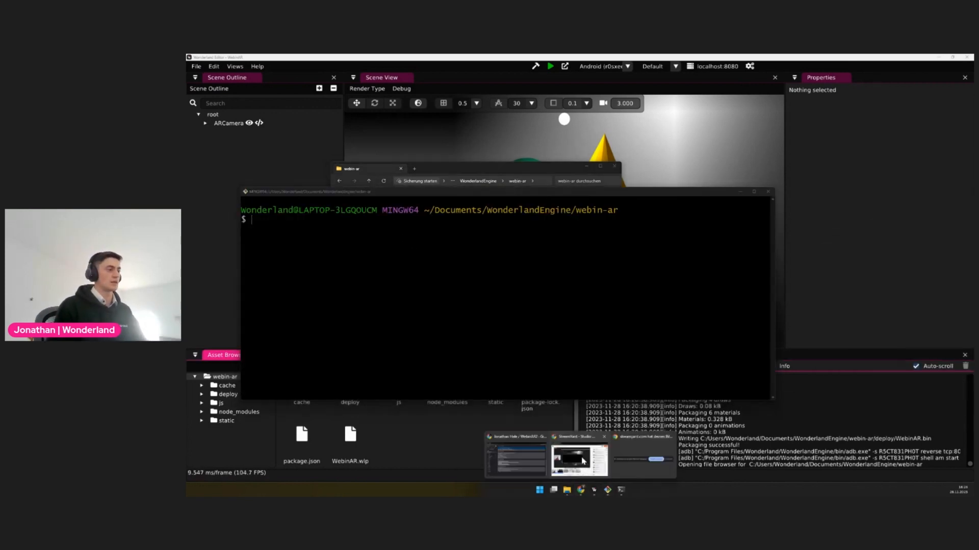
left_click(537, 469)
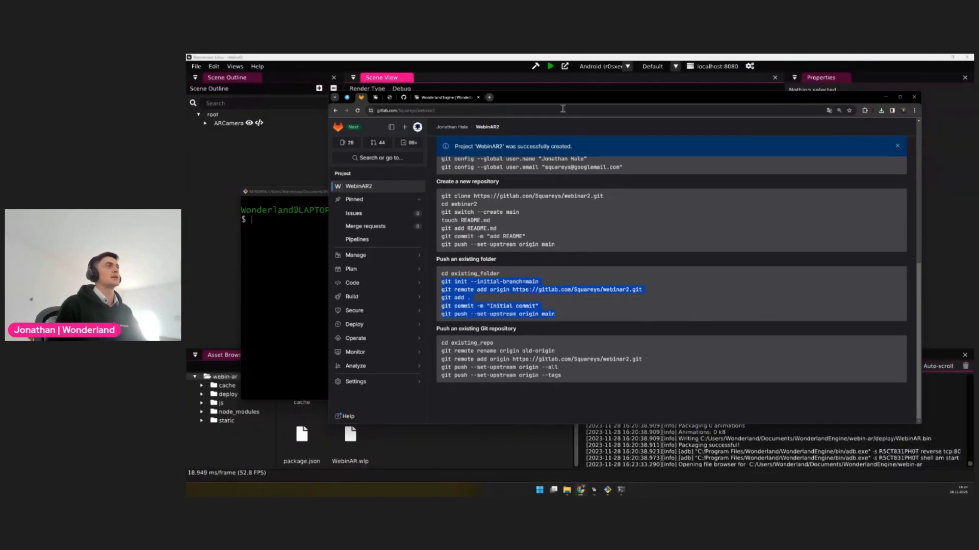
left_click_drag(568, 101, 691, 127)
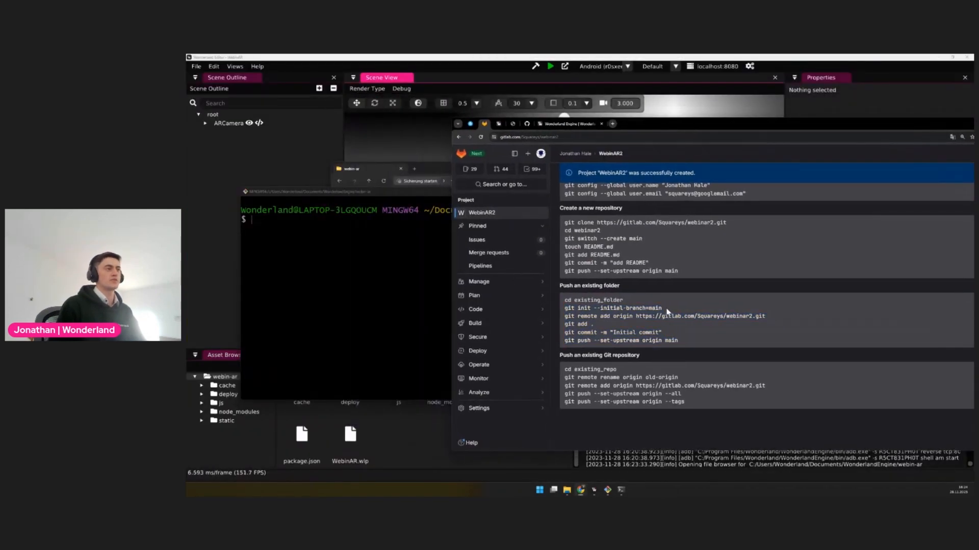
Run git init --initial-branch=main in the terminal and add GitLab's webinar2.git repository as remote origin
left_click(396, 301)
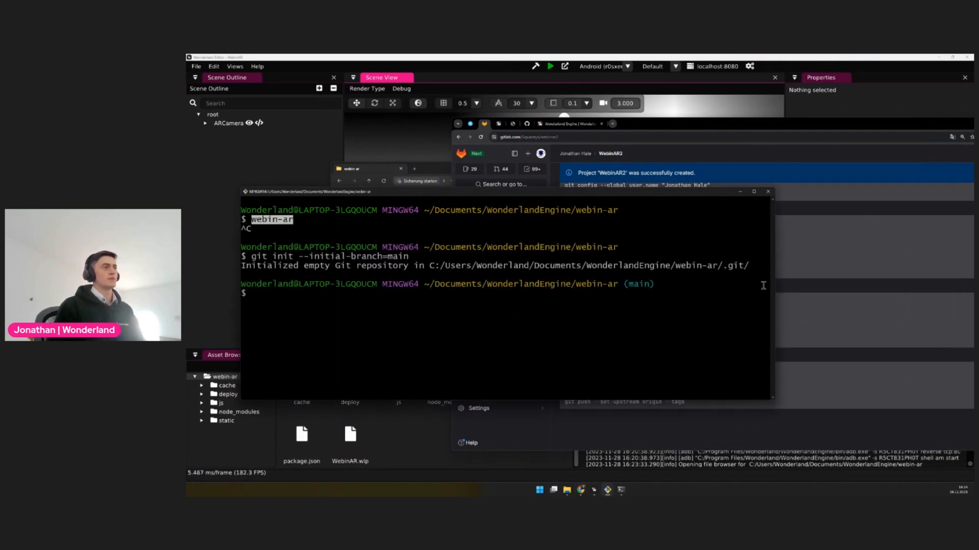
left_click_drag(325, 266, 399, 266)
left_click(838, 317)
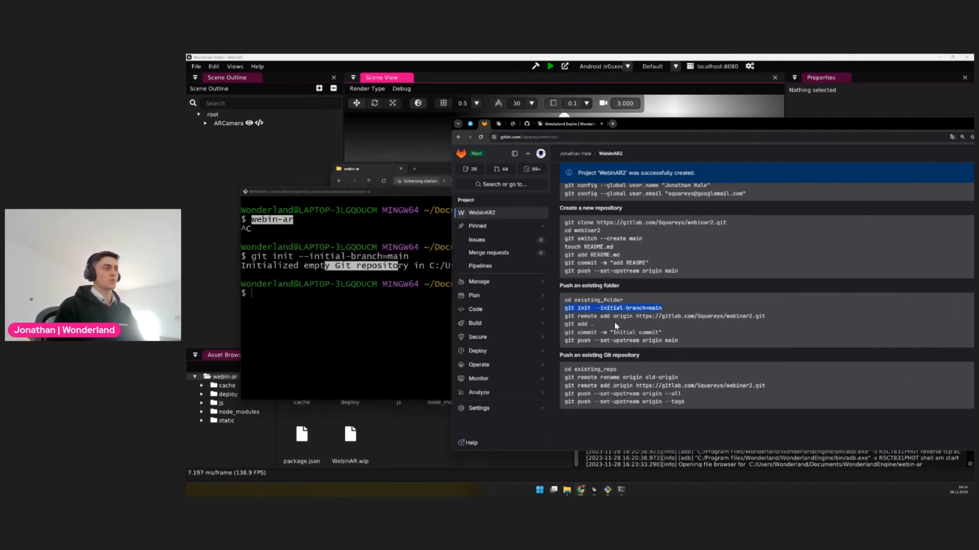
left_click_drag(565, 317, 750, 317)
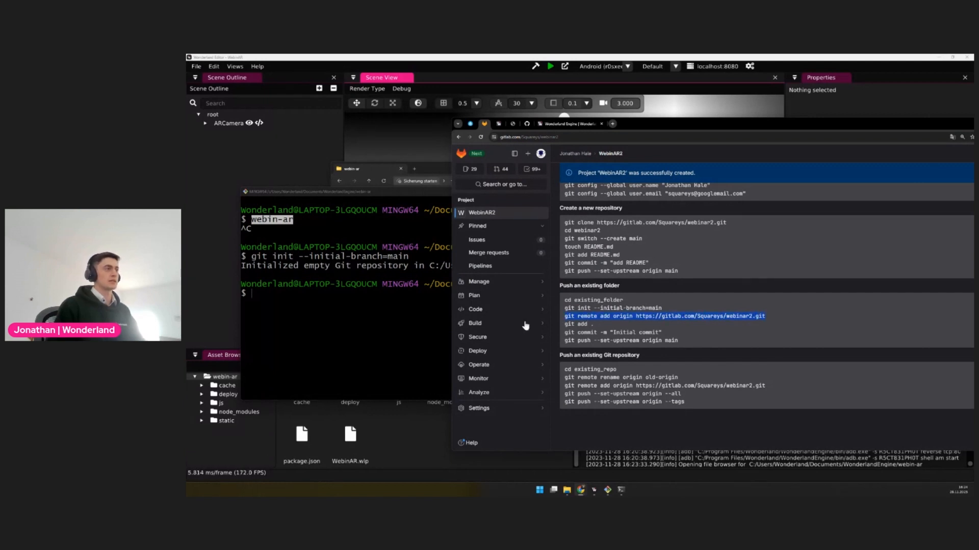
left_click(366, 324)
right_click(332, 312)
left_click(352, 332)
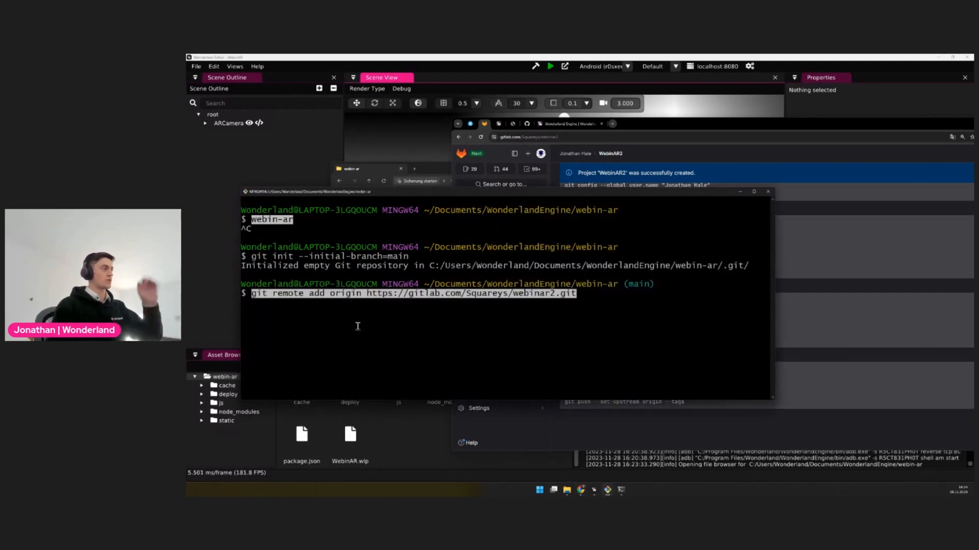
key("Return")
Switch to Visual Studio Code and open the webin-ar project folder from WonderlandEngine
left_click(850, 344)
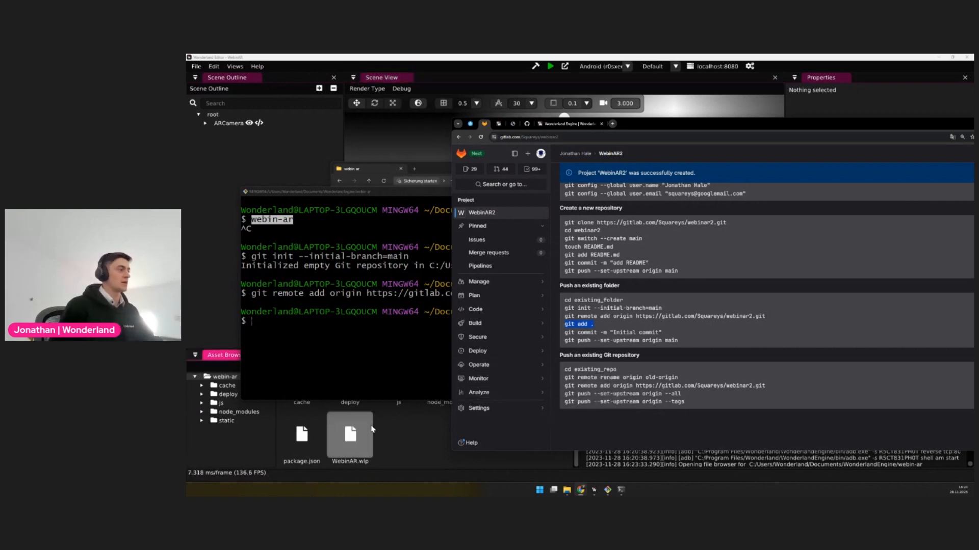
mouse_move(568, 491)
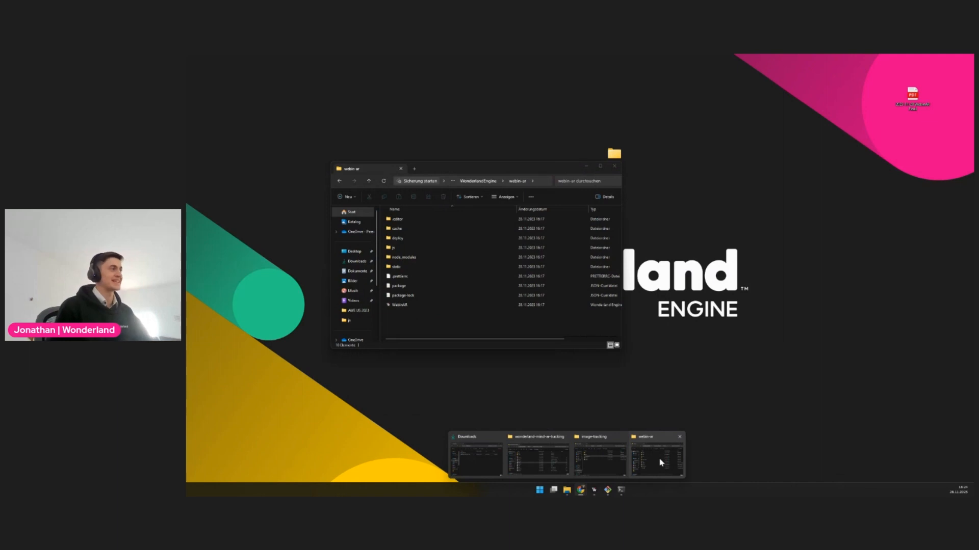
left_click(661, 462)
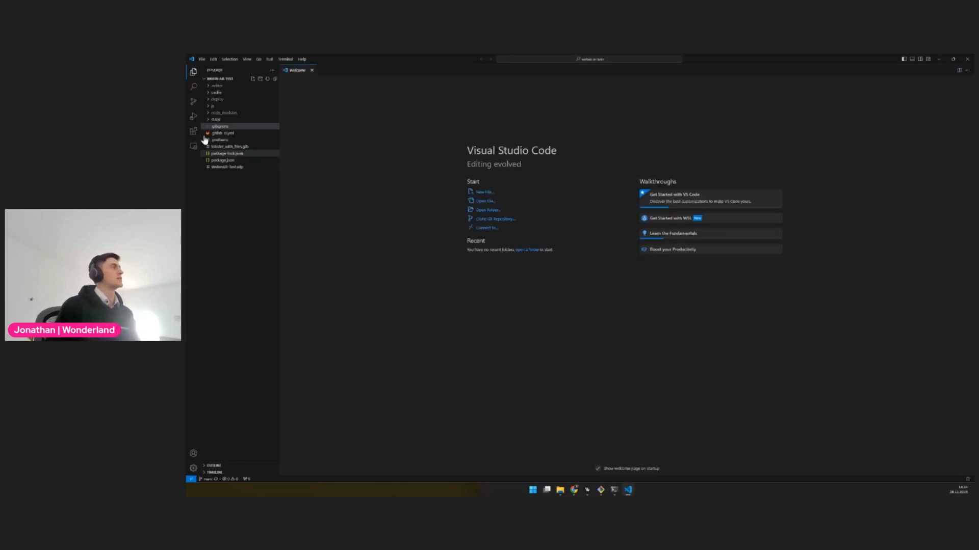
left_click(487, 210)
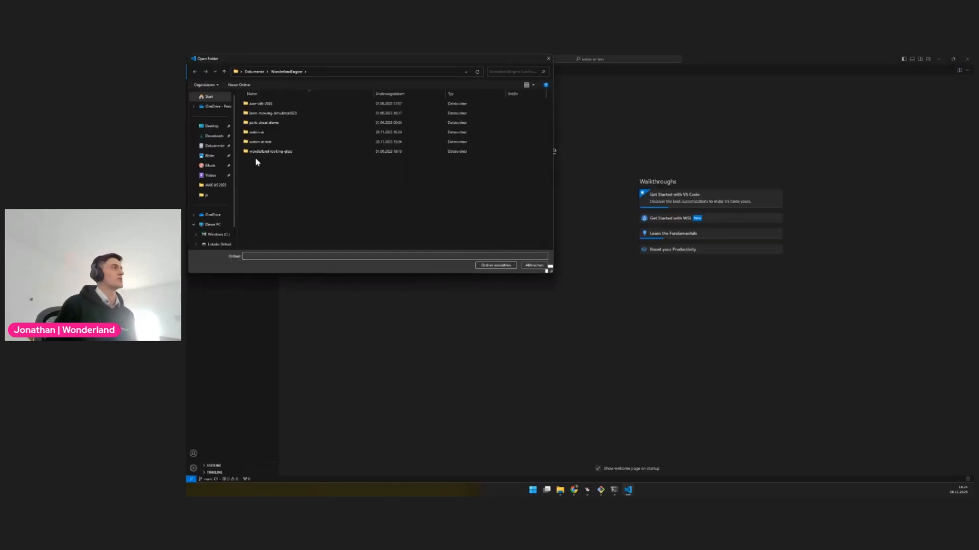
left_click(265, 133)
left_click(496, 266)
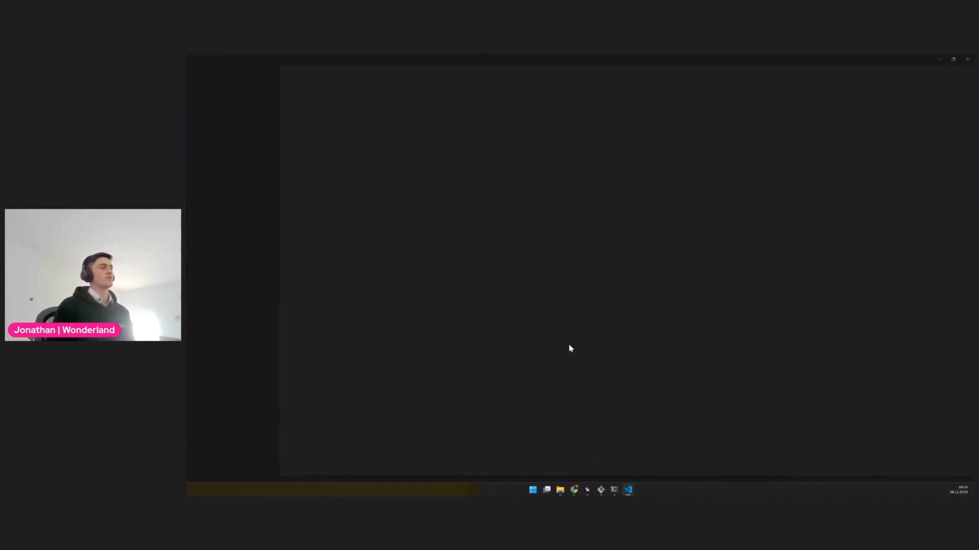
left_click(531, 291)
left_click(572, 315)
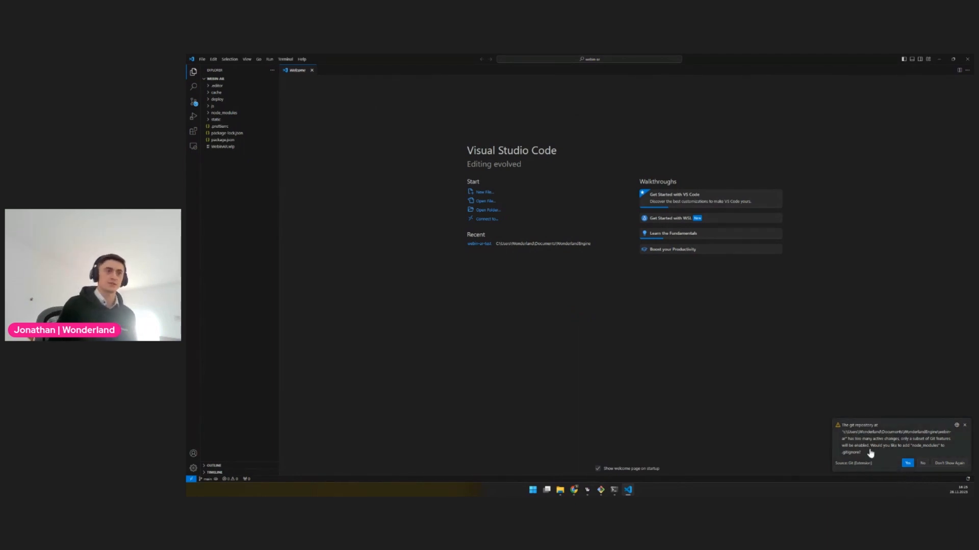
Accept adding node_modules to .gitignore and add deploy and .editor on separate lines
left_click(907, 463)
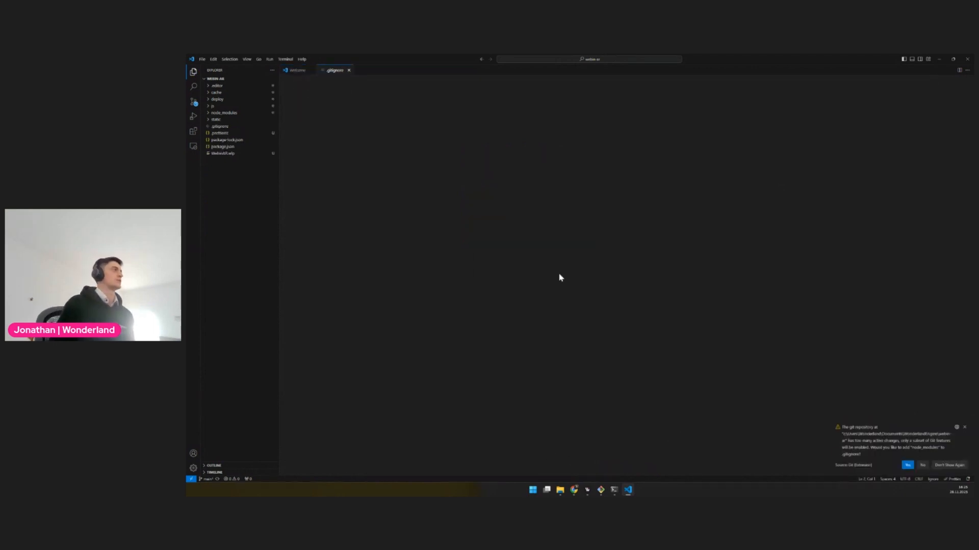
left_click(216, 126)
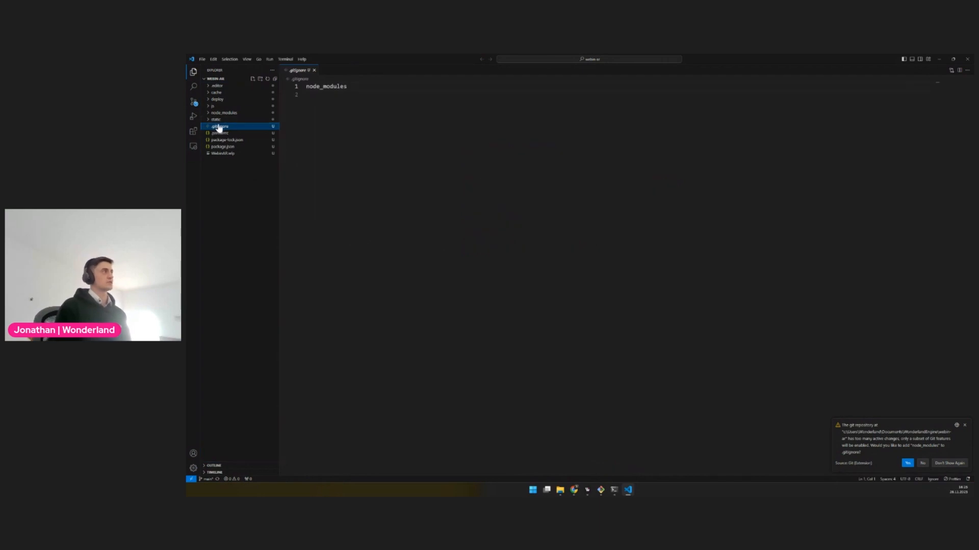
left_click(352, 94)
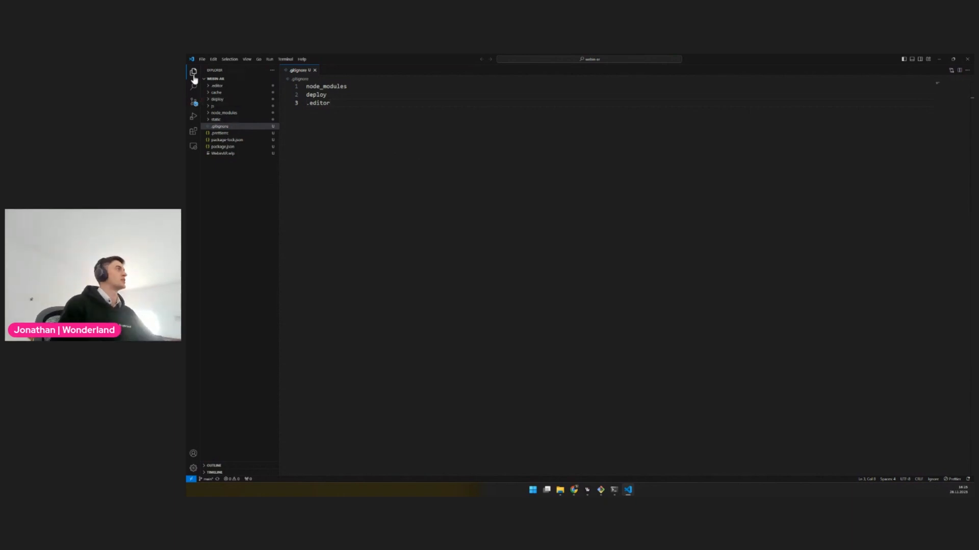
Save .gitignore, stage it in source control, and view its staged changes
left_click(194, 107)
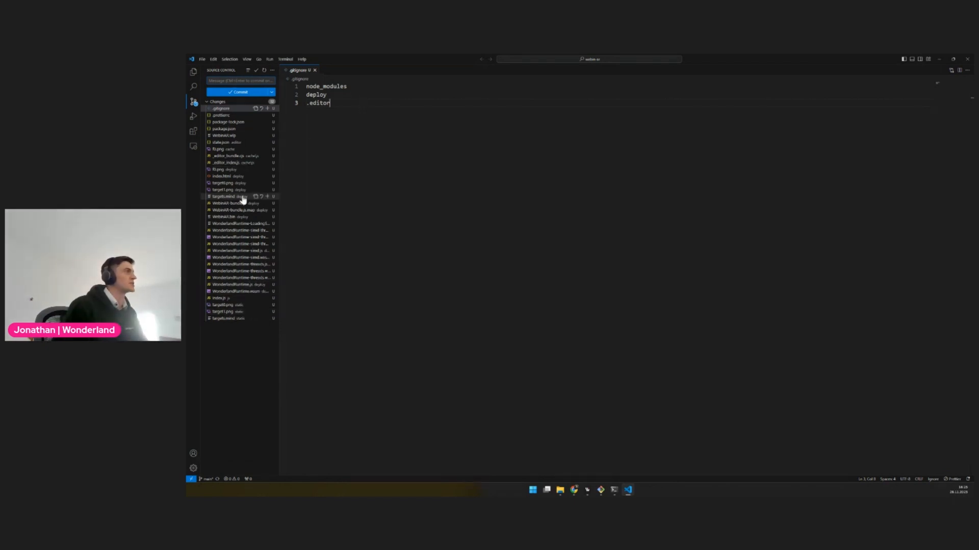
left_click(388, 93)
left_click(267, 109)
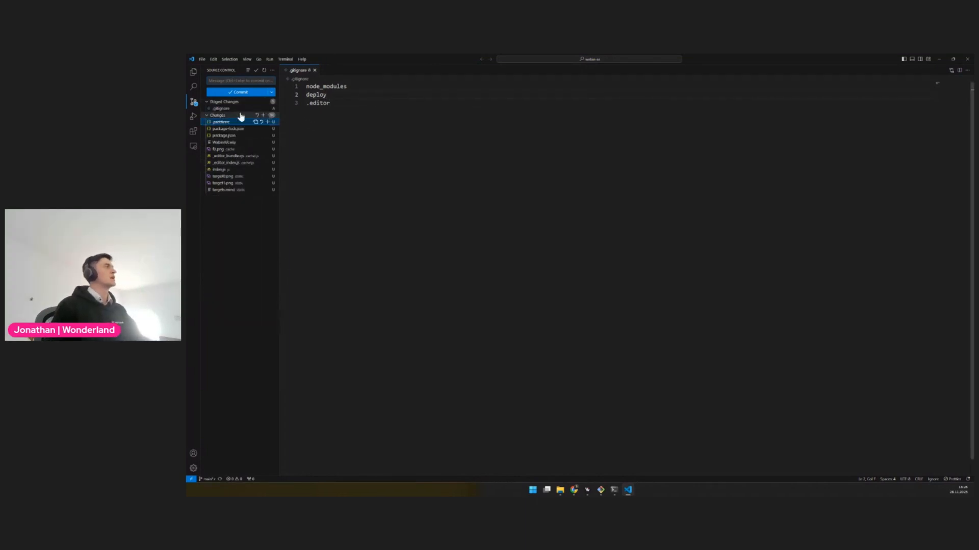
left_click(224, 109)
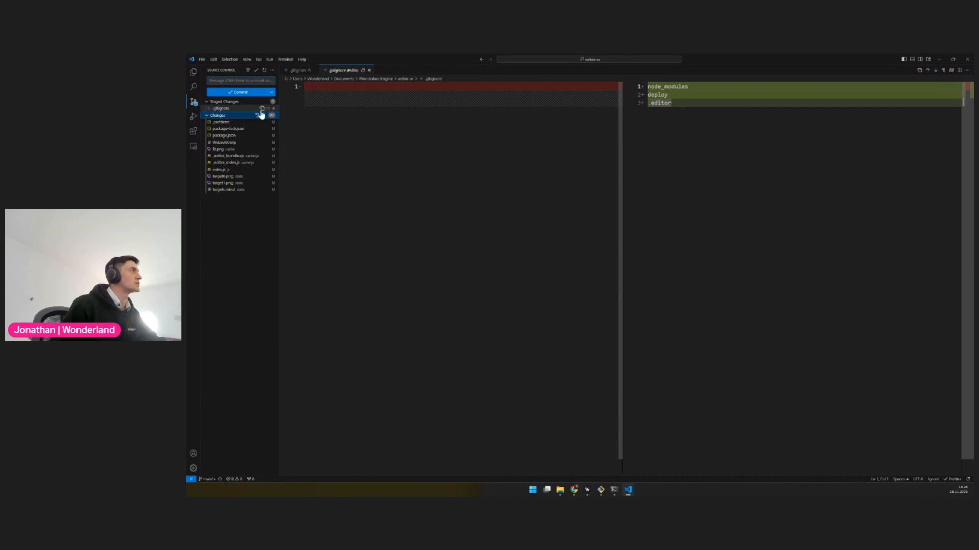
left_click(222, 109)
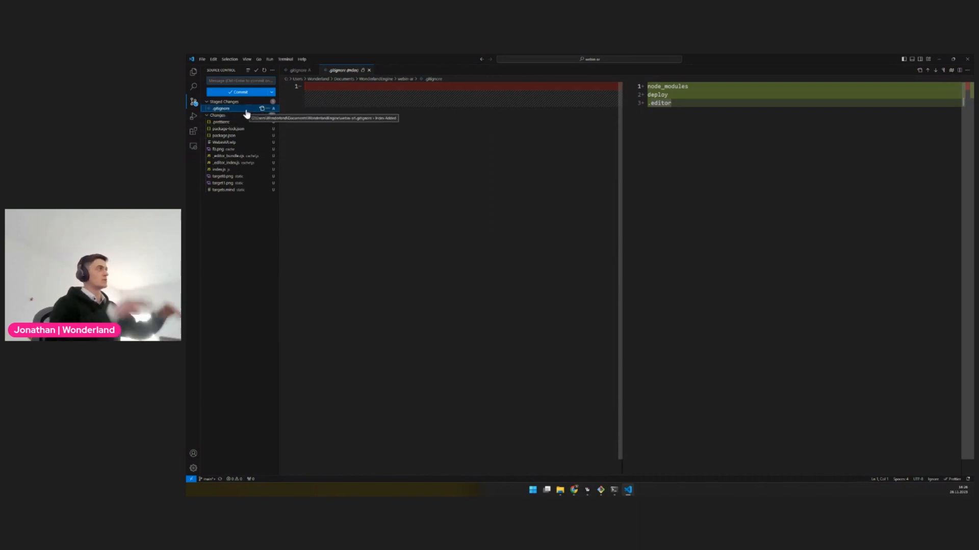
left_click(249, 239)
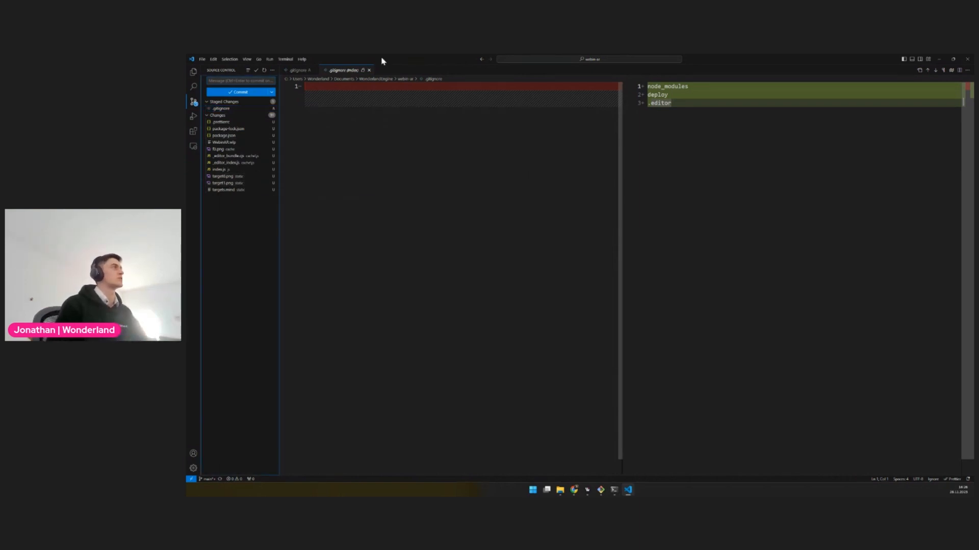
Close the .gitignore diff and add cache/js as a fourth line in the file
left_click(369, 70)
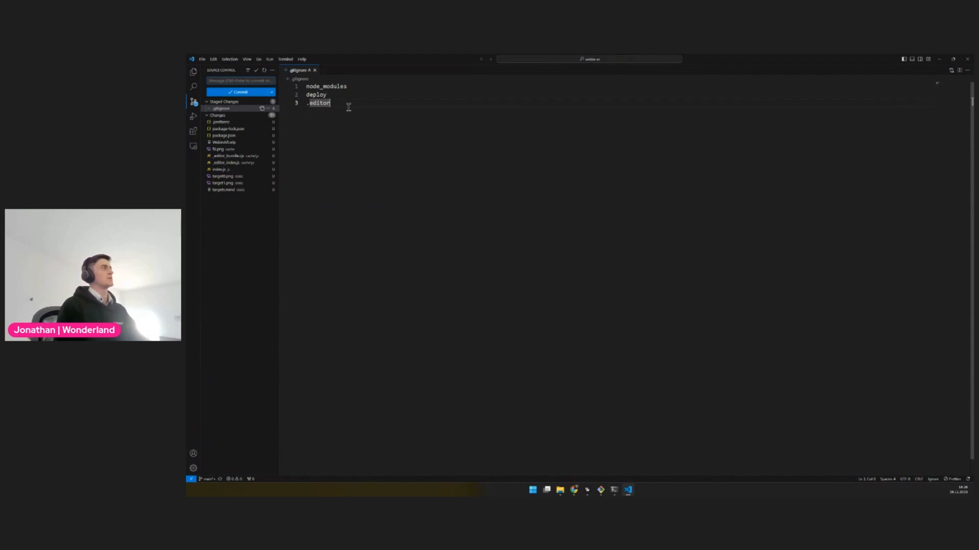
key("Return")
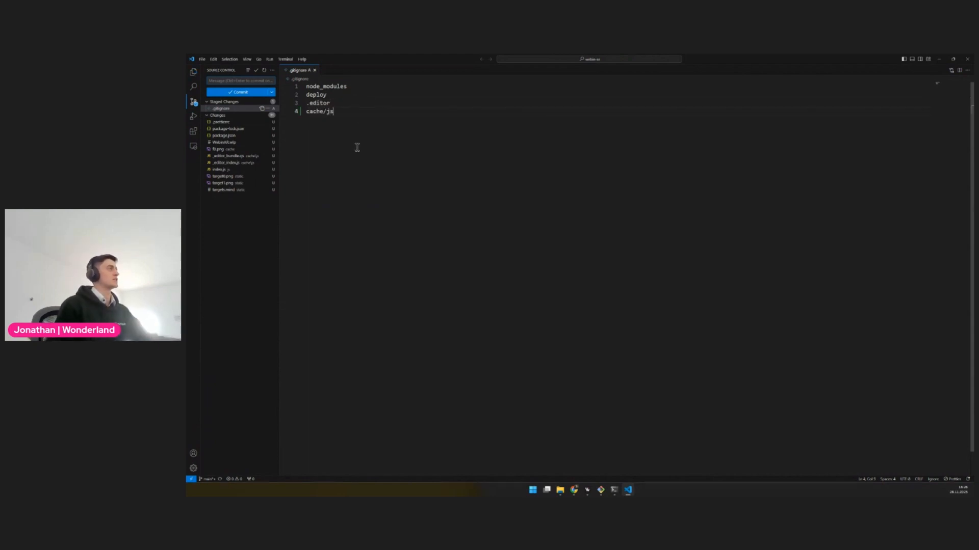
left_click(241, 117)
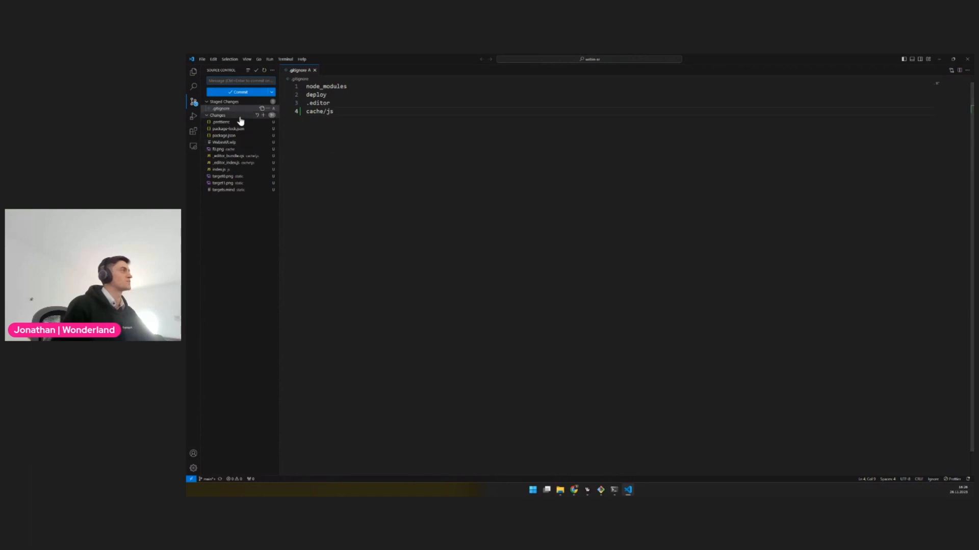
Stage the updated .gitignore and every remaining changed file, including the package files, WebinAR.wlp, index.js and the target files
left_click(266, 122)
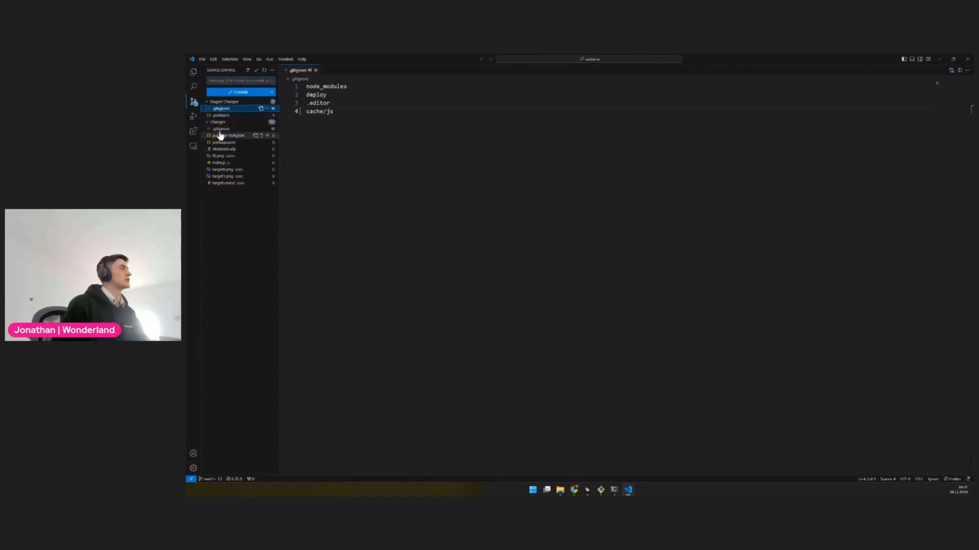
left_click(267, 130)
left_click(266, 130)
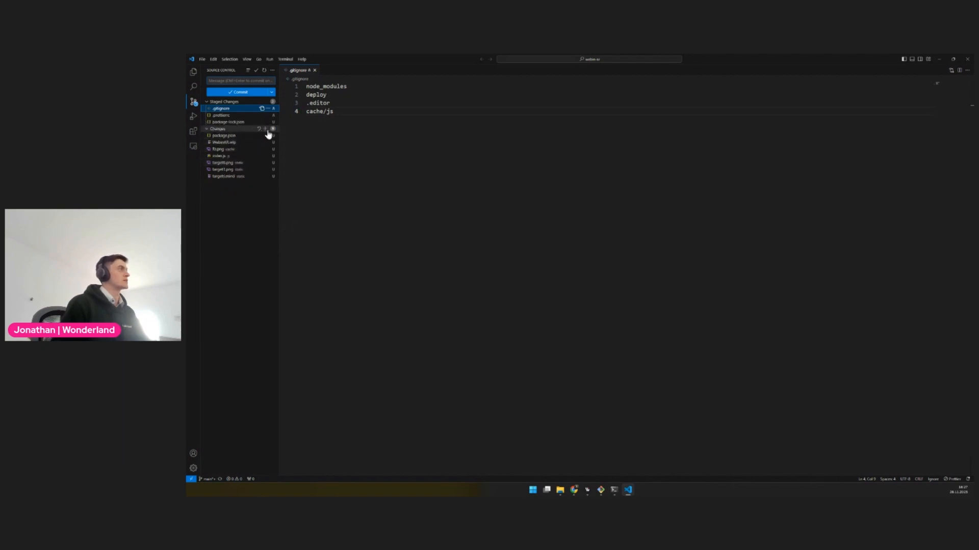
left_click(265, 136)
left_click(265, 142)
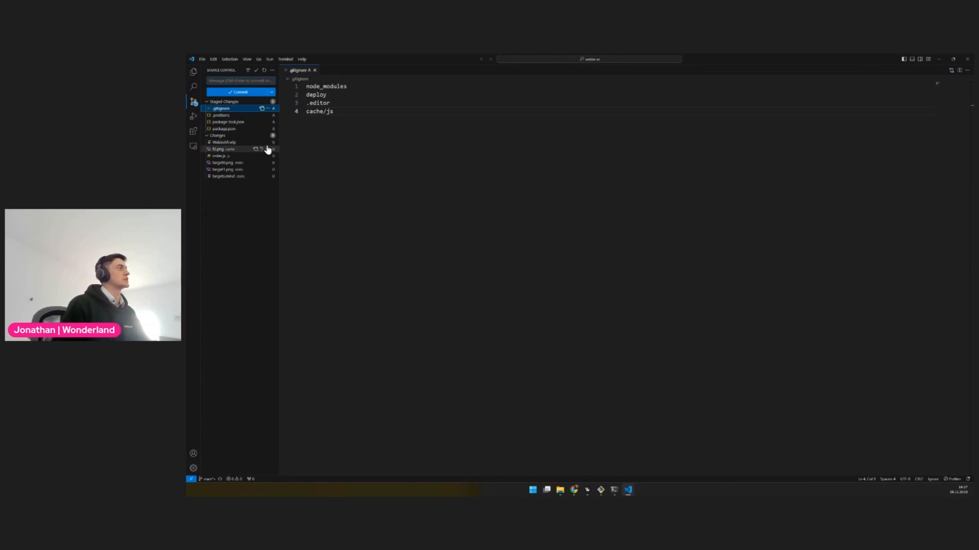
left_click(267, 150)
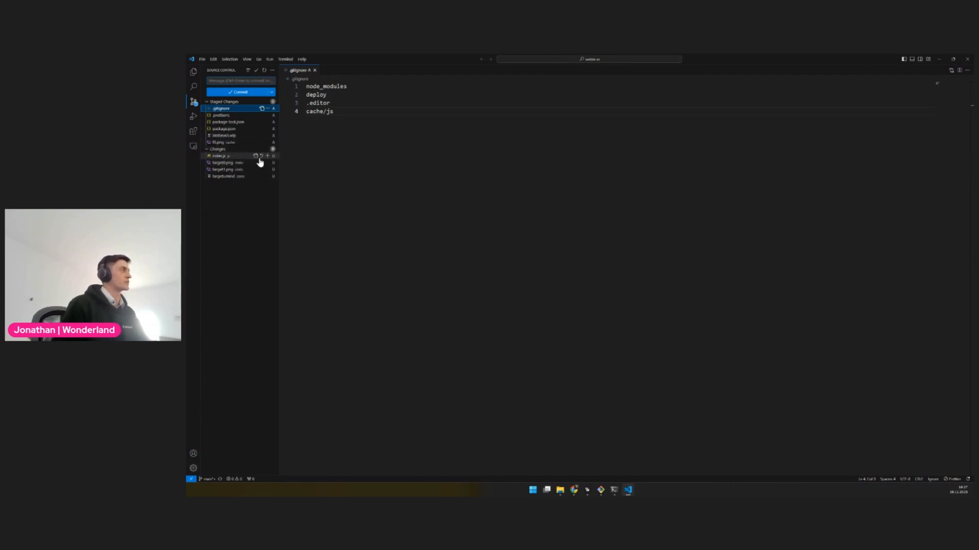
left_click(267, 156)
left_click(266, 163)
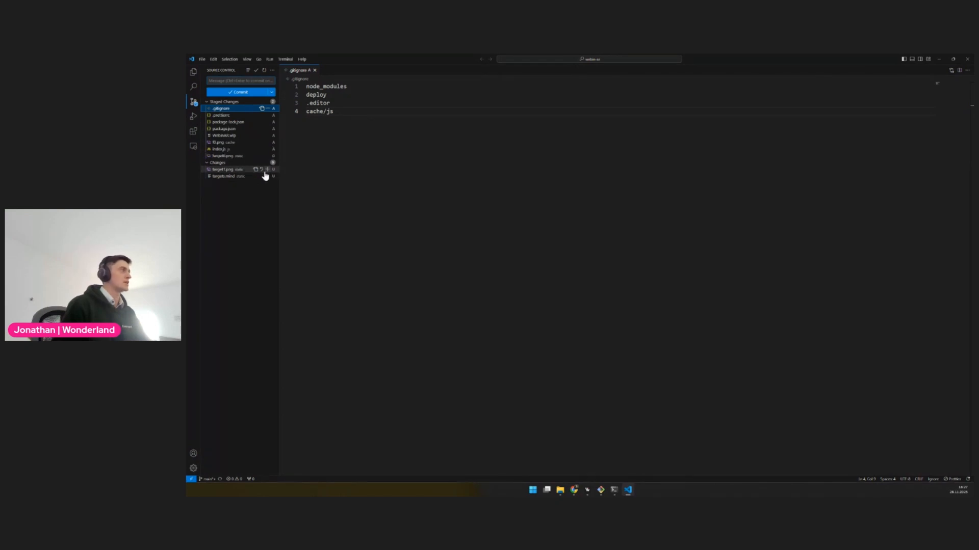
left_click(267, 170)
left_click(267, 176)
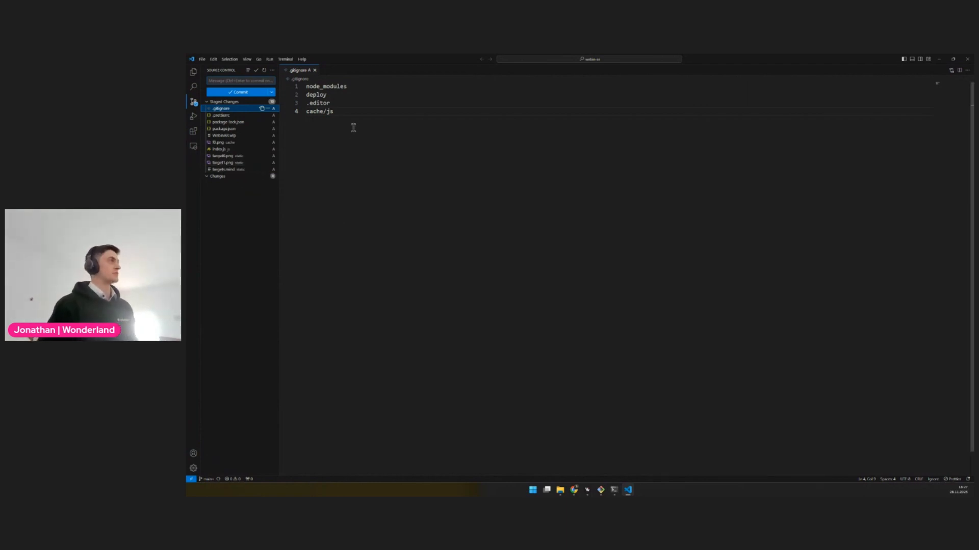
Enter "Initial commit" as the commit message for the staged files
left_click(235, 80)
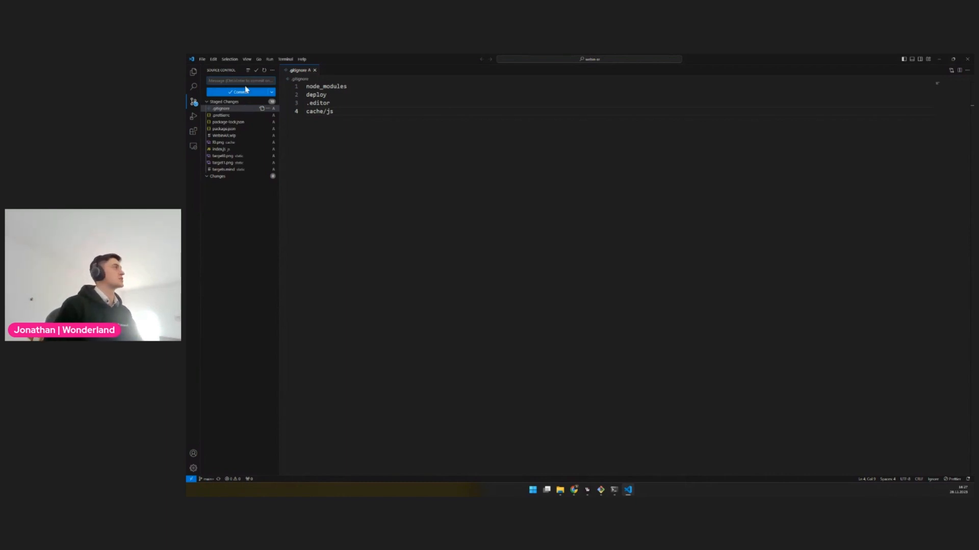
type("Hnitial")
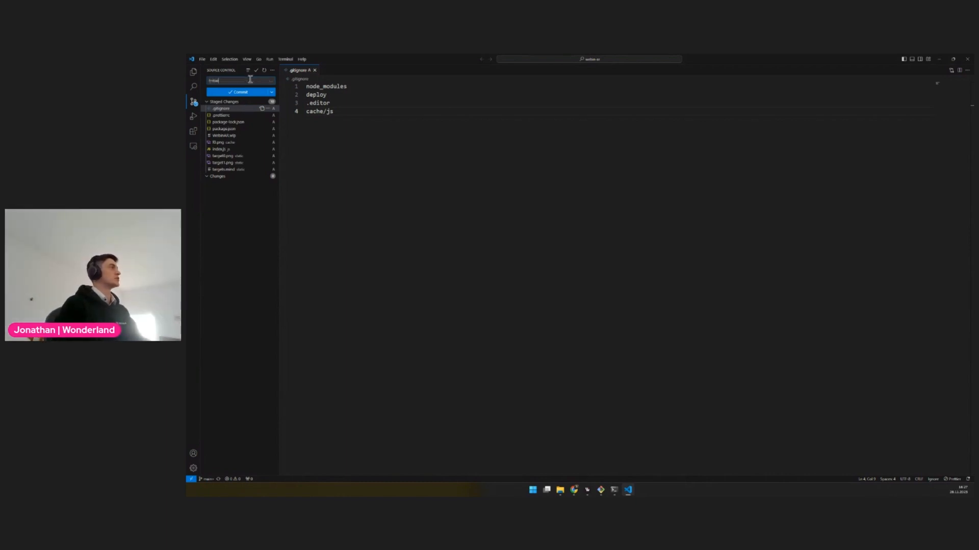
type(" commit")
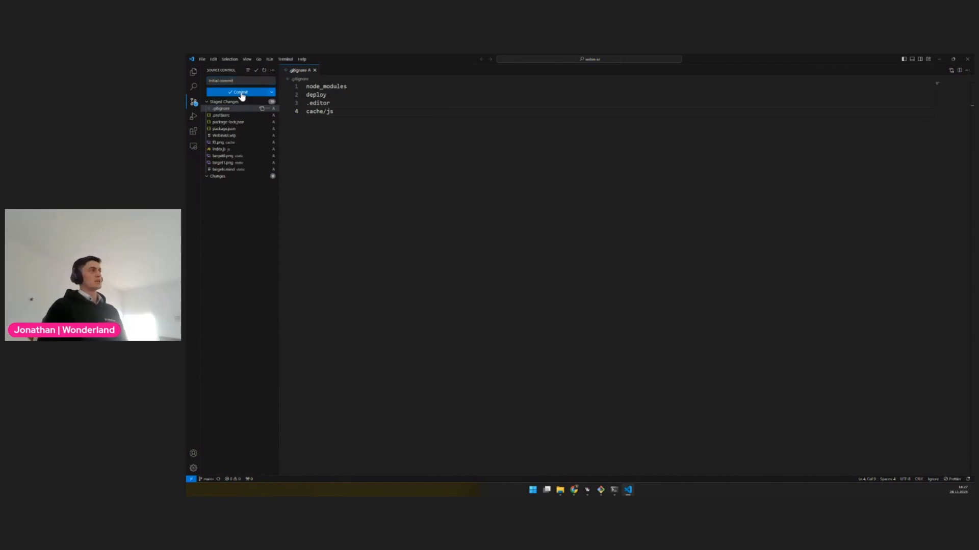
Commit the staged files and publish the main branch to the WebinAR2 GitLab repository, checking the pushed files there
left_click(244, 92)
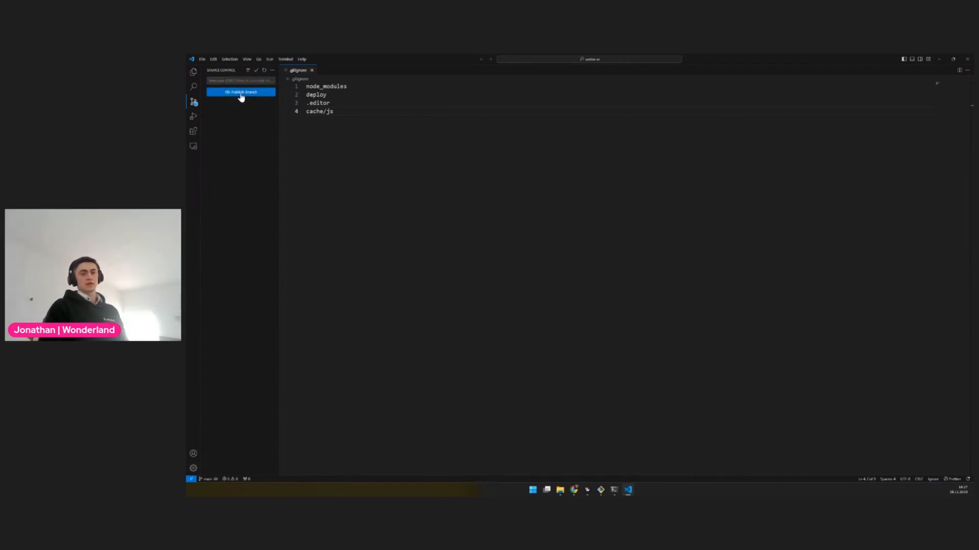
left_click(241, 97)
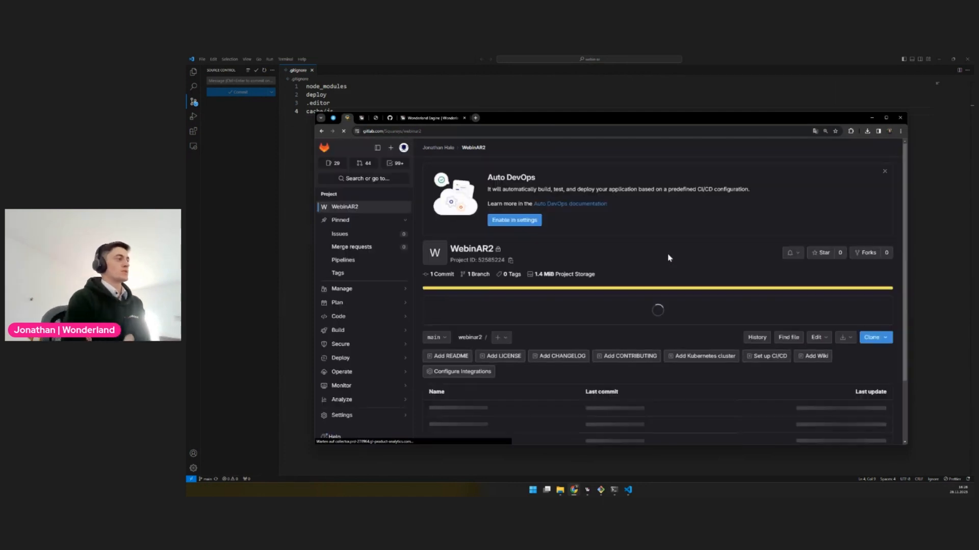
scroll(659, 307, "down", 1)
scroll(658, 306, "down", 1)
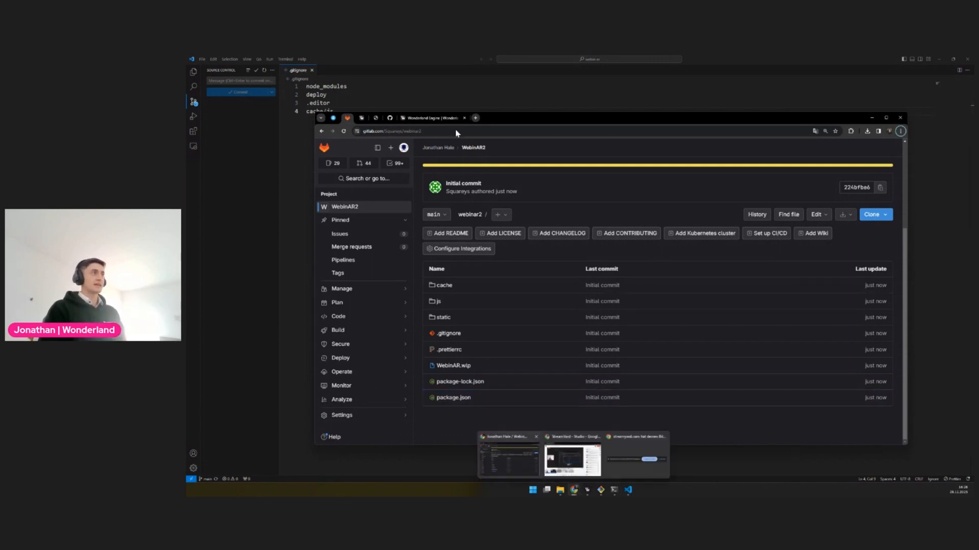
Examine Wonderland Engine's Continuous Integration documentation, including its page address, the supported CI services and the GitLab CI / GitLab Pages configuration
left_click(362, 118)
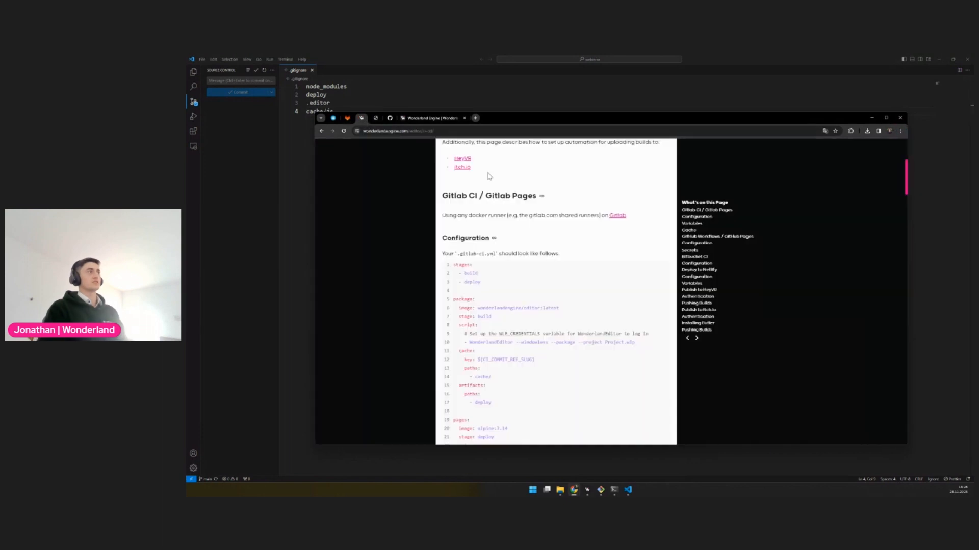
scroll(487, 275, "up", 3)
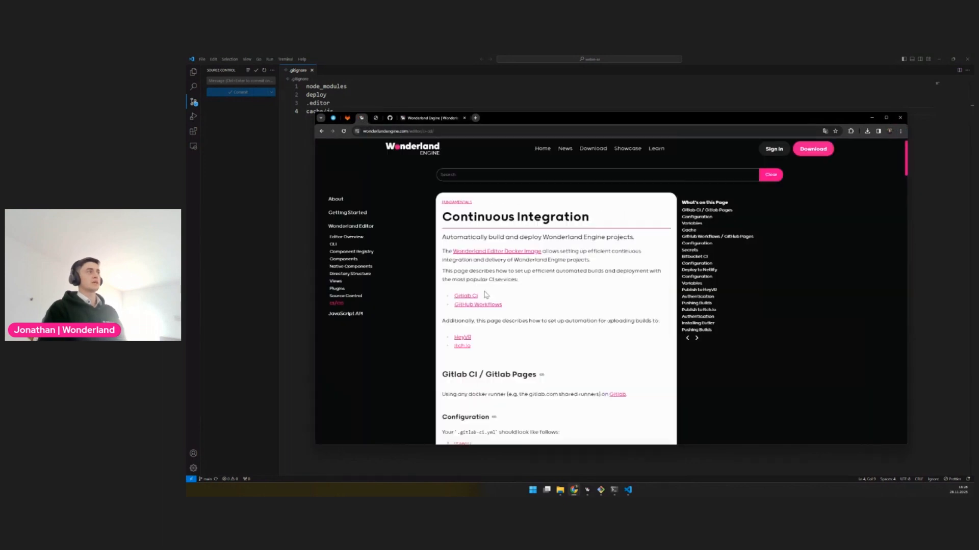
left_click(391, 131)
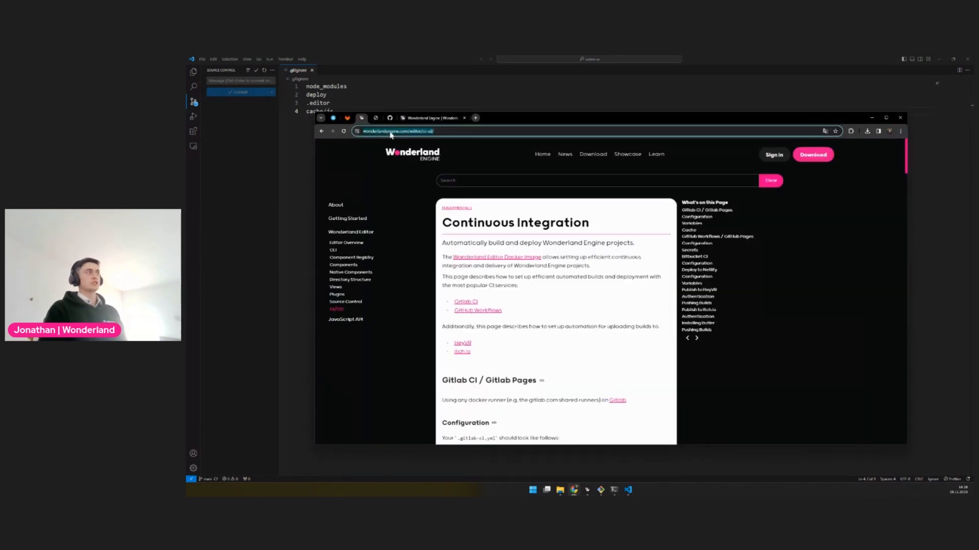
left_click(423, 132)
left_click_drag(435, 132, 408, 128)
left_click(433, 293)
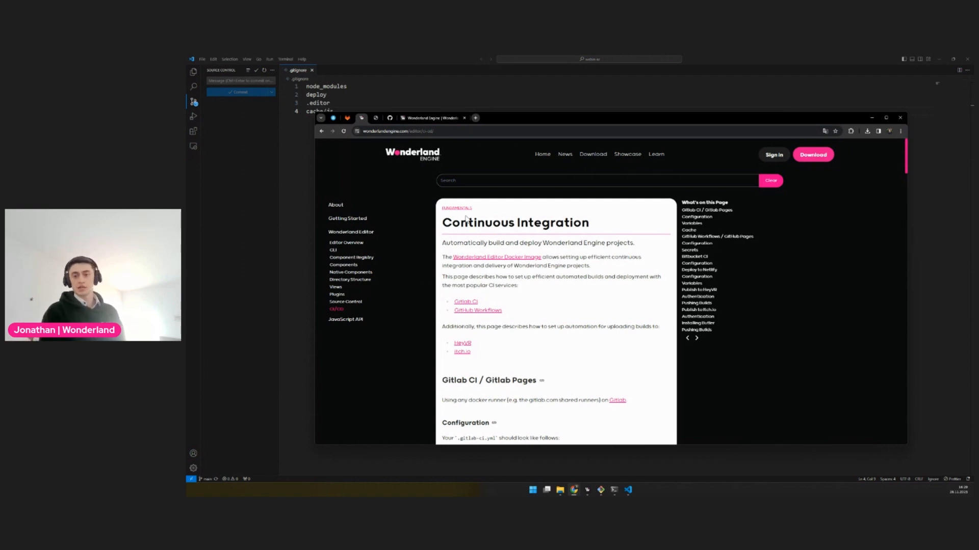
scroll(466, 219, "down", 3)
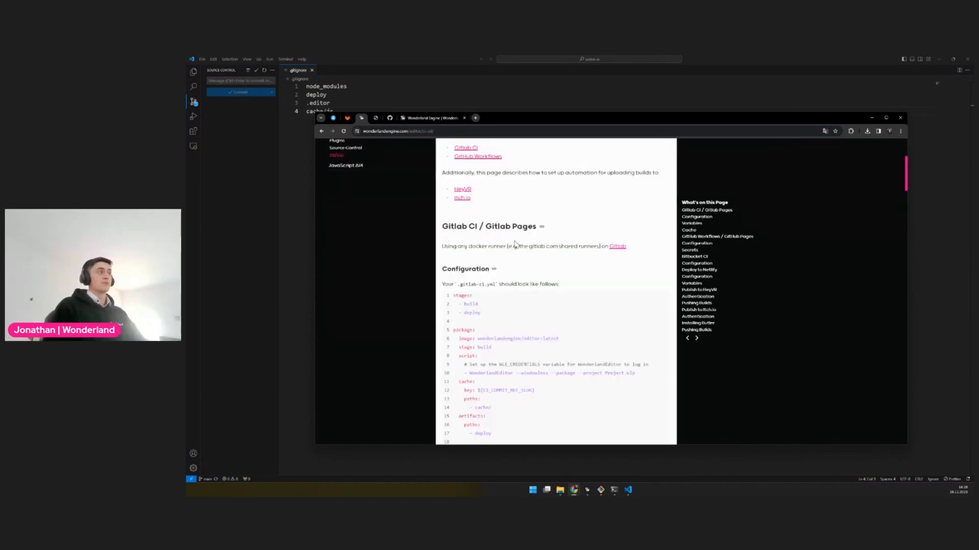
scroll(550, 276, "up", 1)
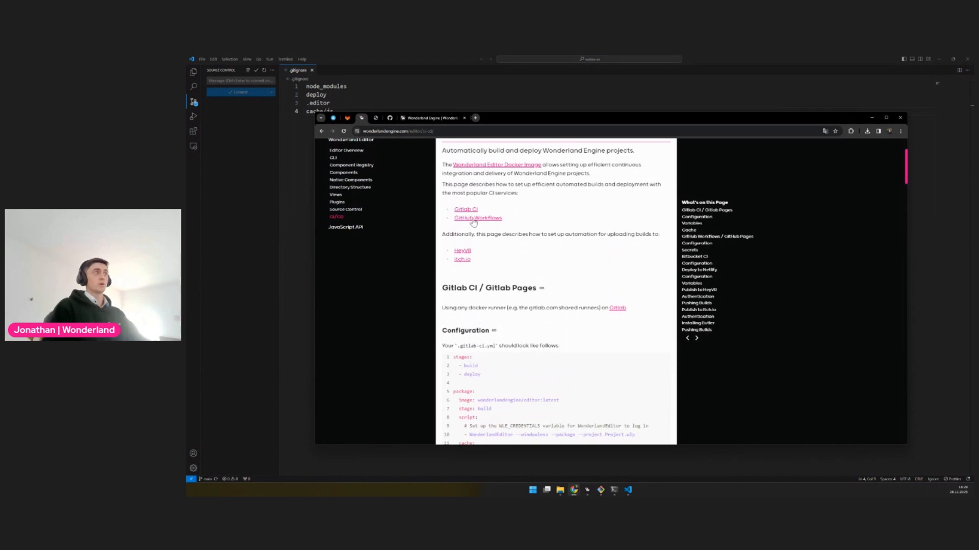
left_click_drag(502, 219, 446, 223)
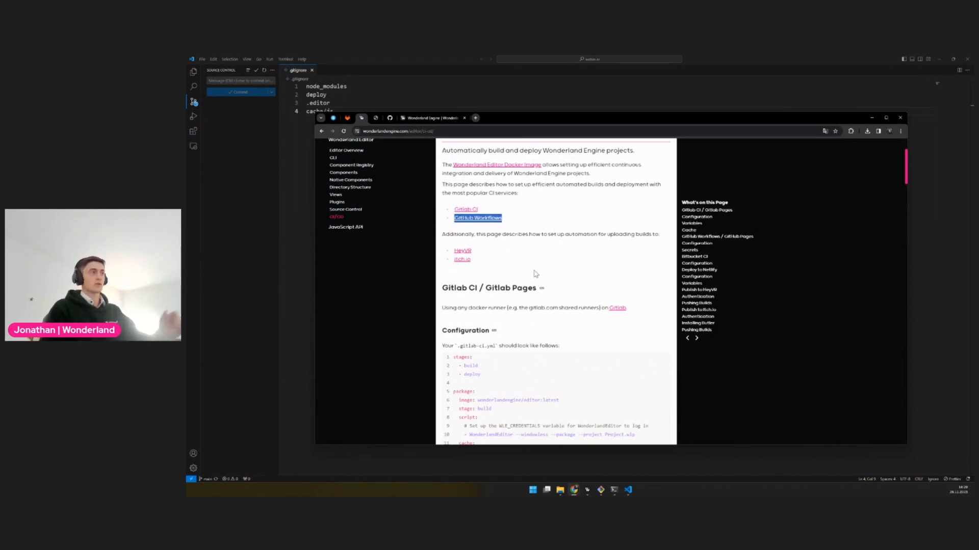
scroll(535, 274, "down", 1)
scroll(529, 228, "down", 1)
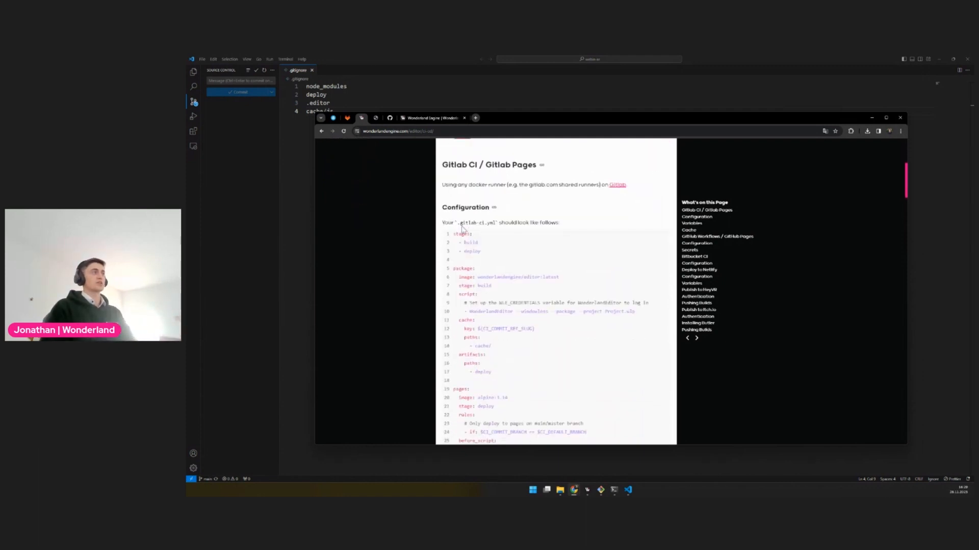
Copy the file name .gitlab-ci.yml from the documentation and create a file with that name in the project root in VS Code
left_click_drag(457, 223, 497, 223)
key("ctrl+c")
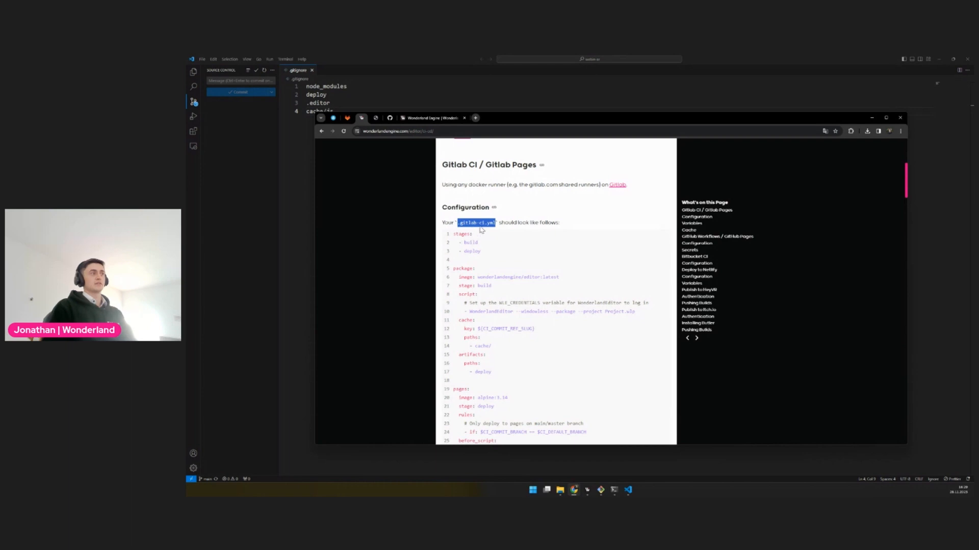
left_click(307, 194)
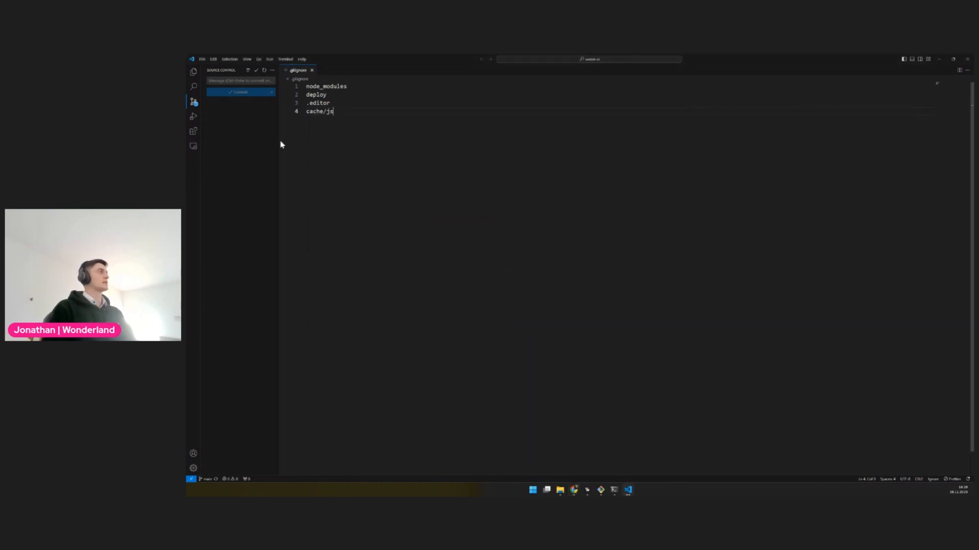
left_click(192, 73)
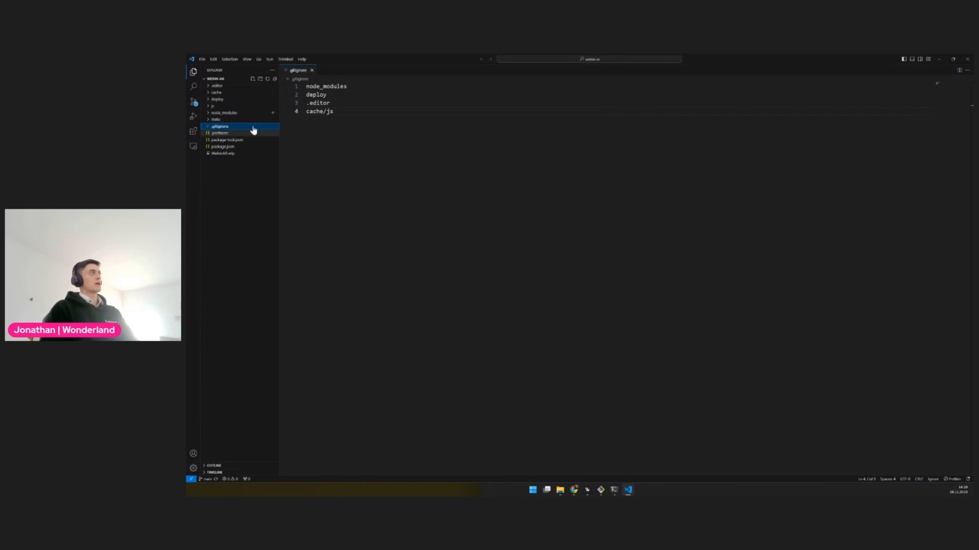
left_click(253, 79)
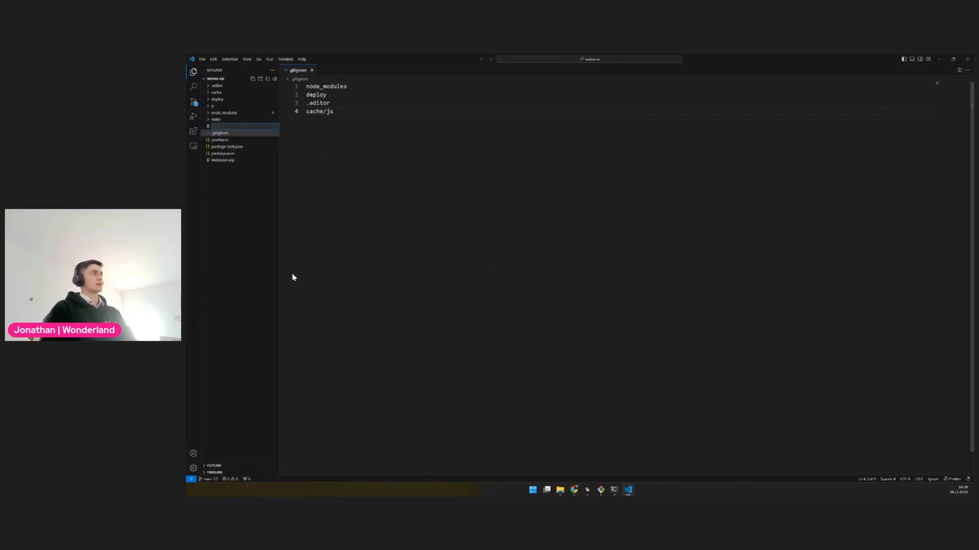
key("ctrl+v")
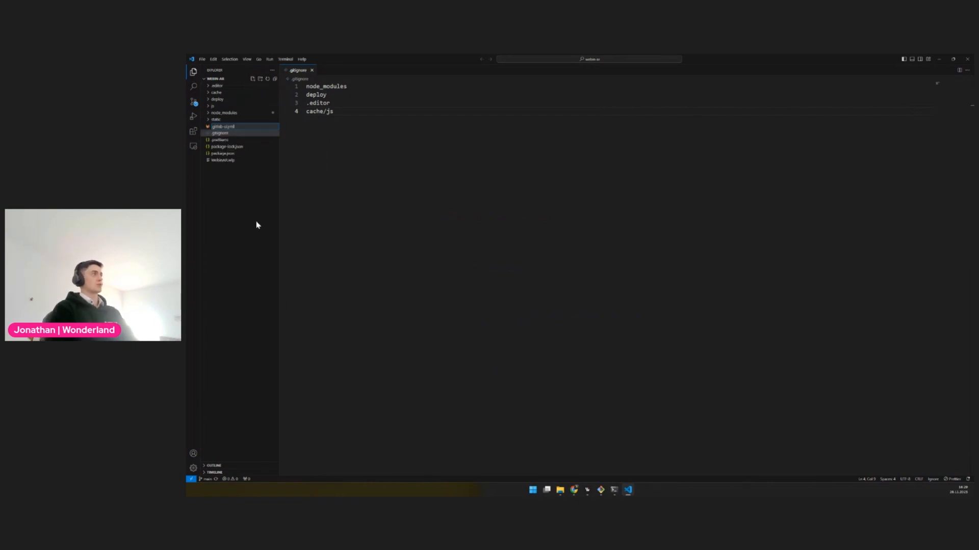
key("Return")
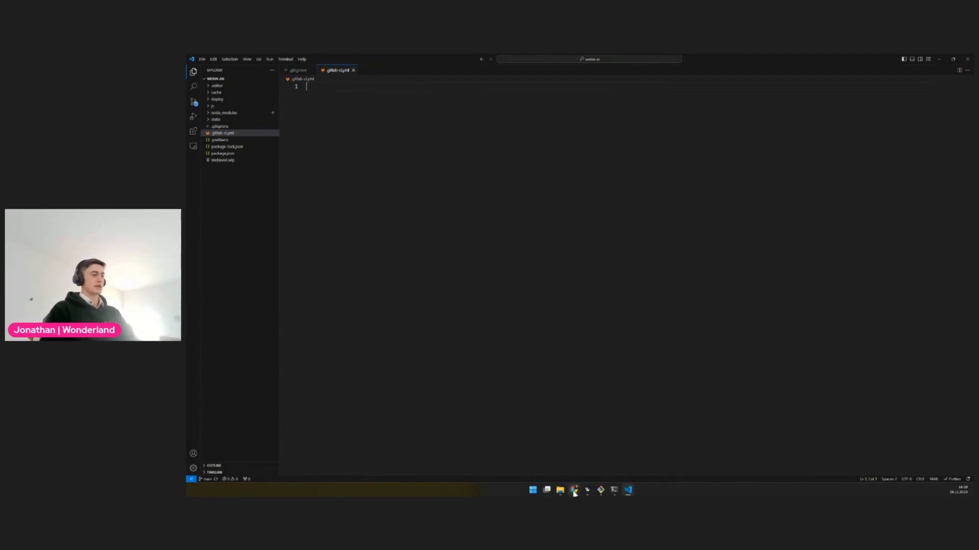
Copy the complete 32-line sample GitLab CI configuration from the documentation into the empty .gitlab-ci.yml file
mouse_move(573, 490)
left_click(509, 460)
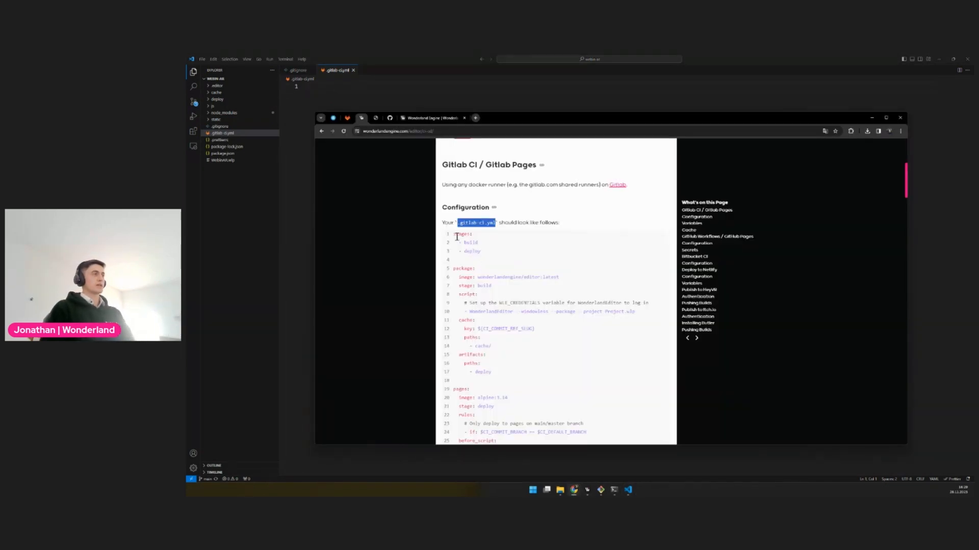
left_click_drag(453, 233, 518, 332)
key("ctrl+c")
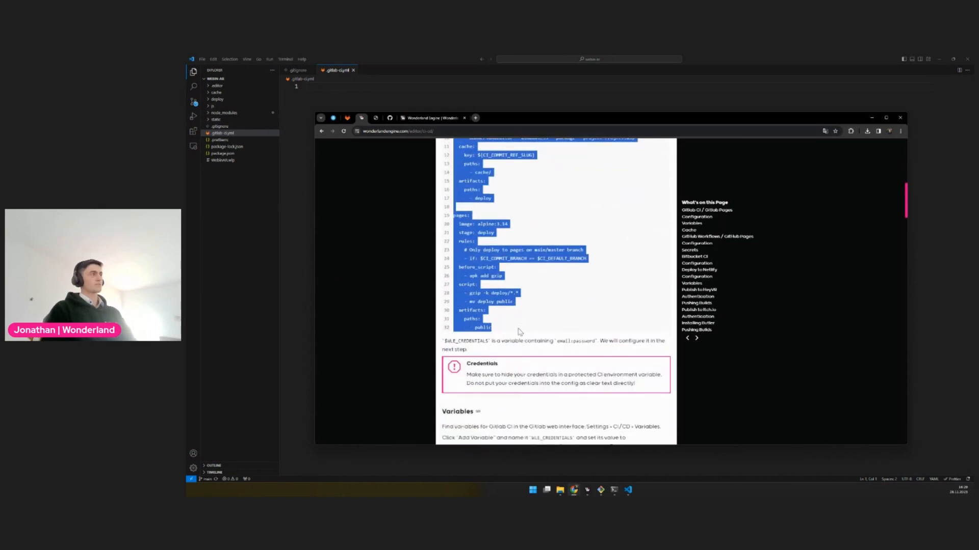
left_click(322, 89)
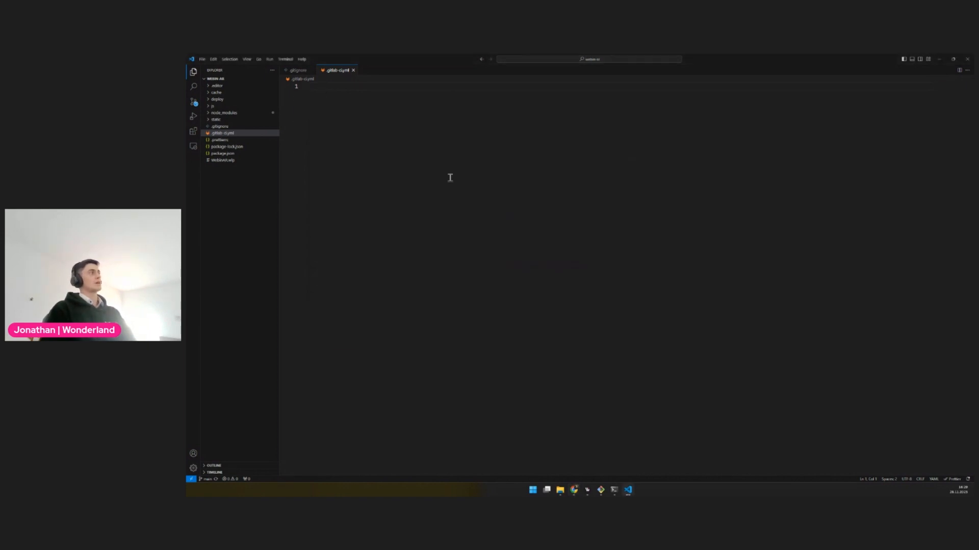
key("ctrl+v")
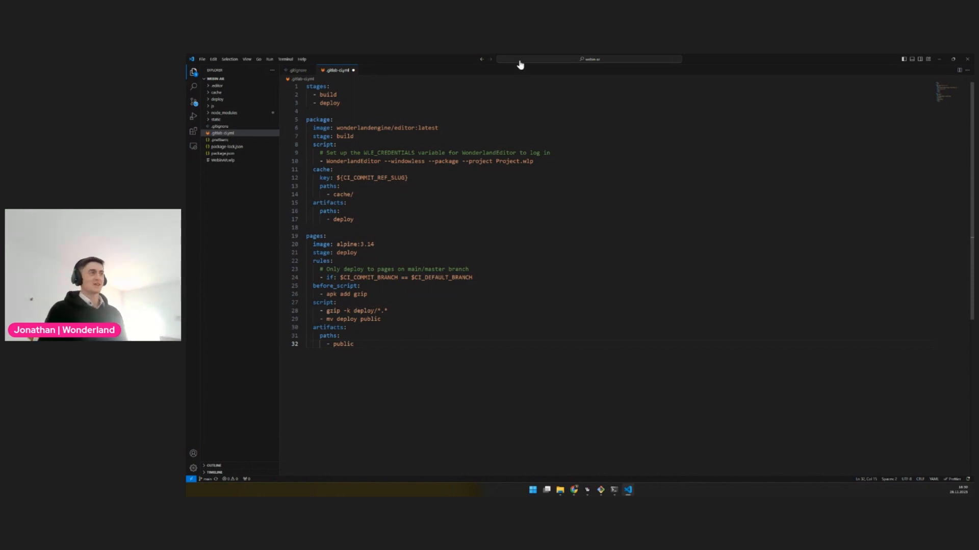
Change the project file in the WonderlandEditor package command to WebinAR.wlp and save .gitlab-ci.yml
double_click(512, 162)
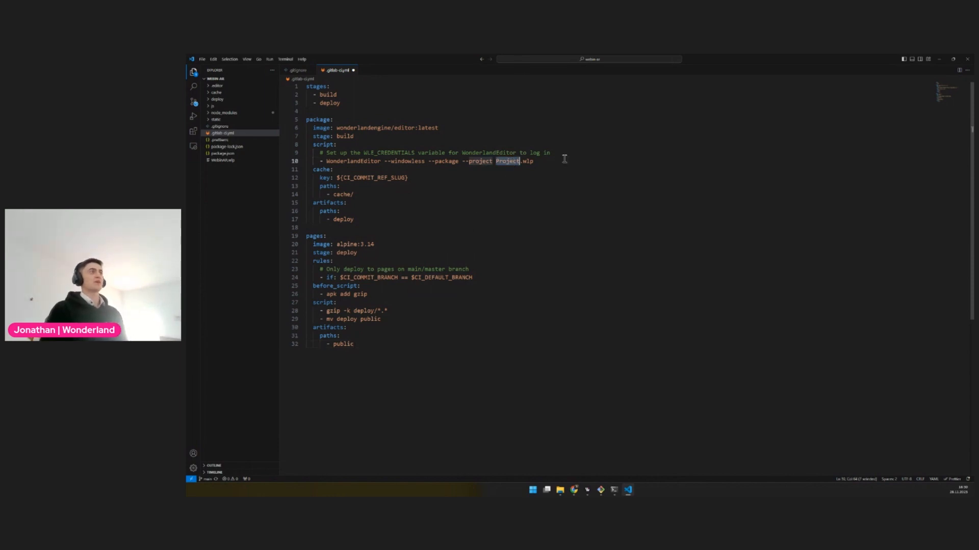
double_click(528, 161)
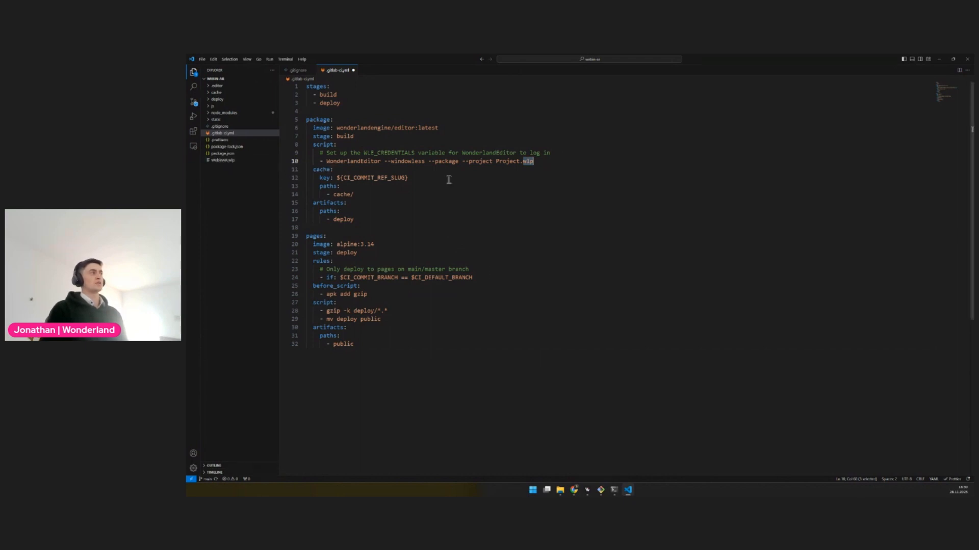
double_click(510, 162)
type("We")
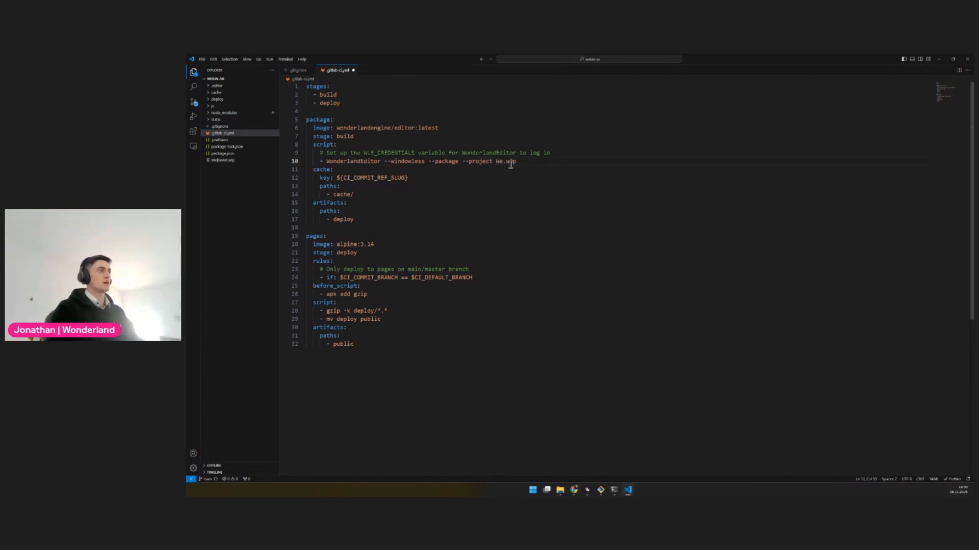
type("binAR")
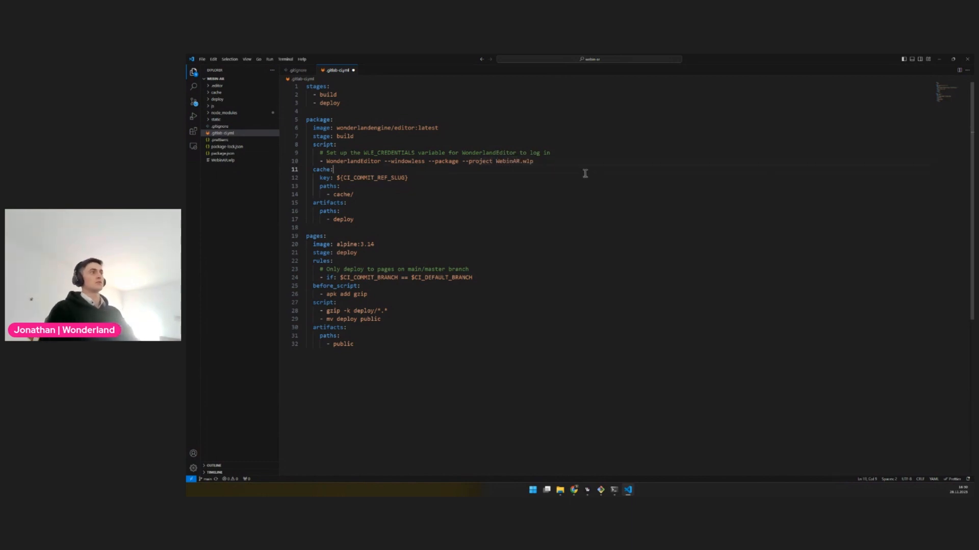
left_click_drag(534, 162, 485, 162)
left_click(560, 191)
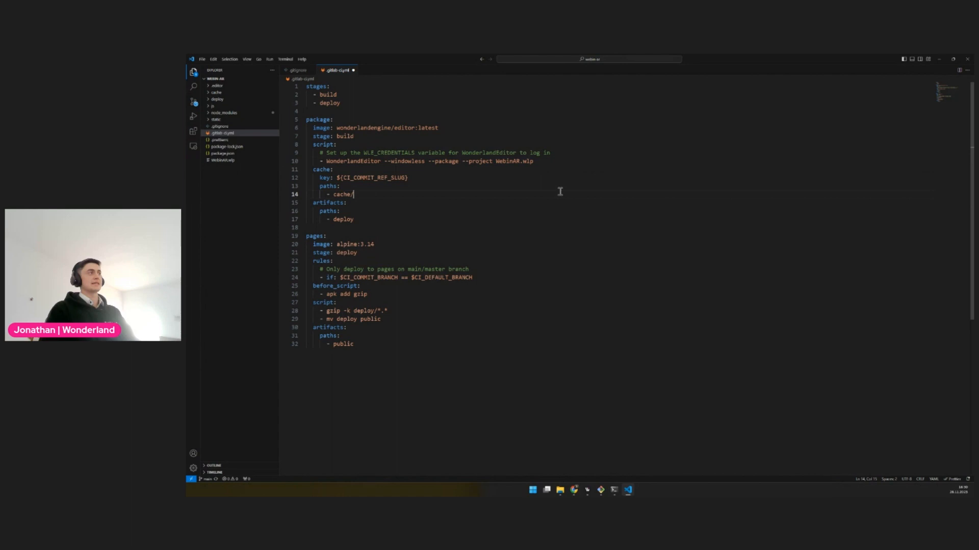
left_click(574, 222)
key("ctrl+s")
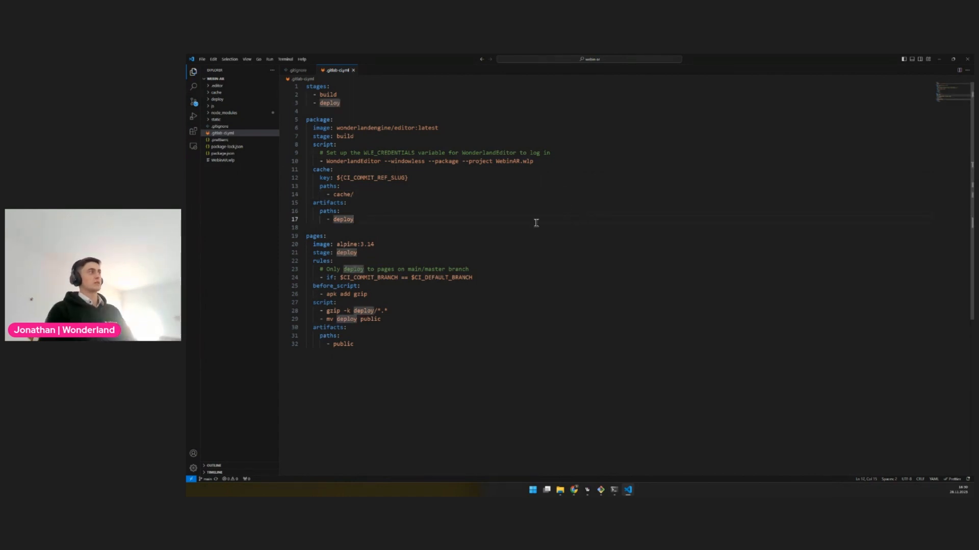
Review the WonderlandEditor package command, the gzip script line and the pages job in .gitlab-ci.yml
left_click_drag(320, 161, 531, 166)
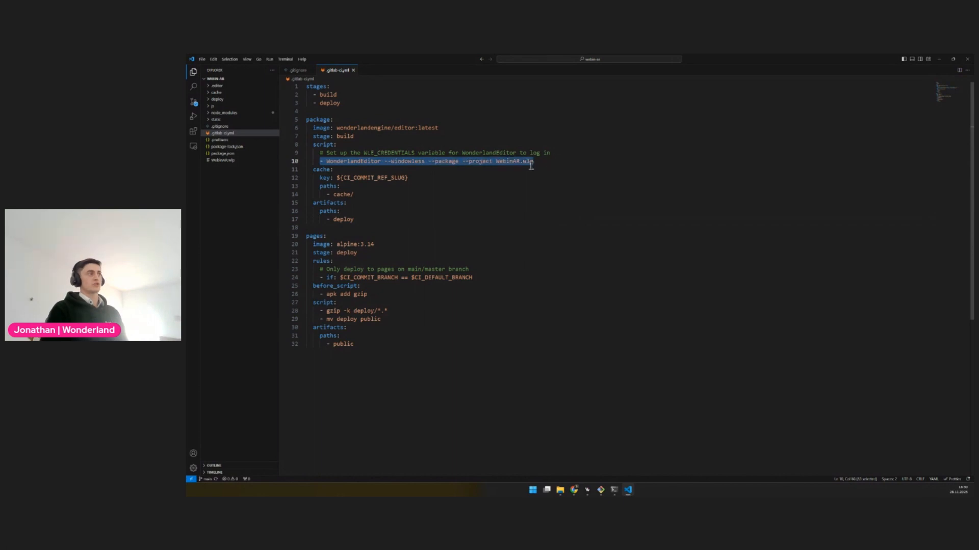
left_click(326, 311)
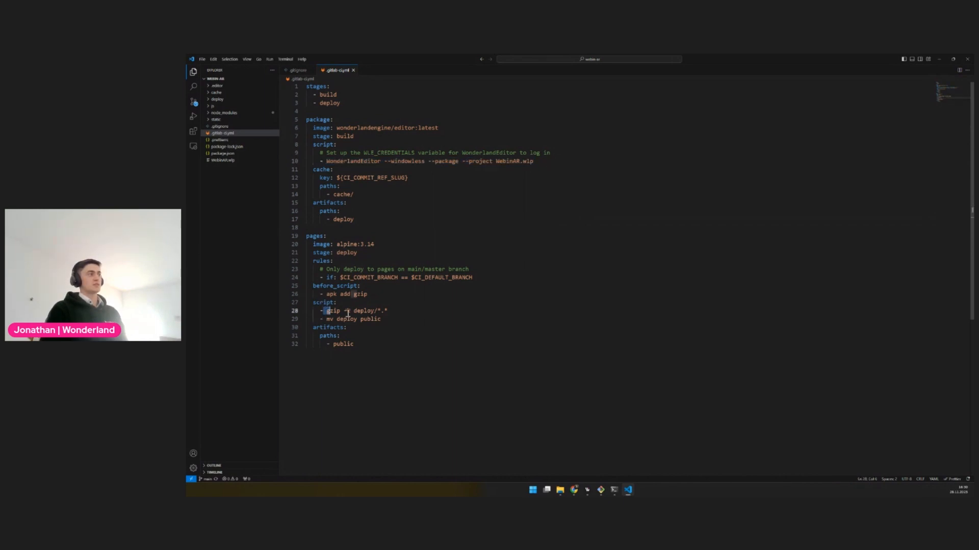
left_click_drag(348, 314, 396, 314)
double_click(315, 236)
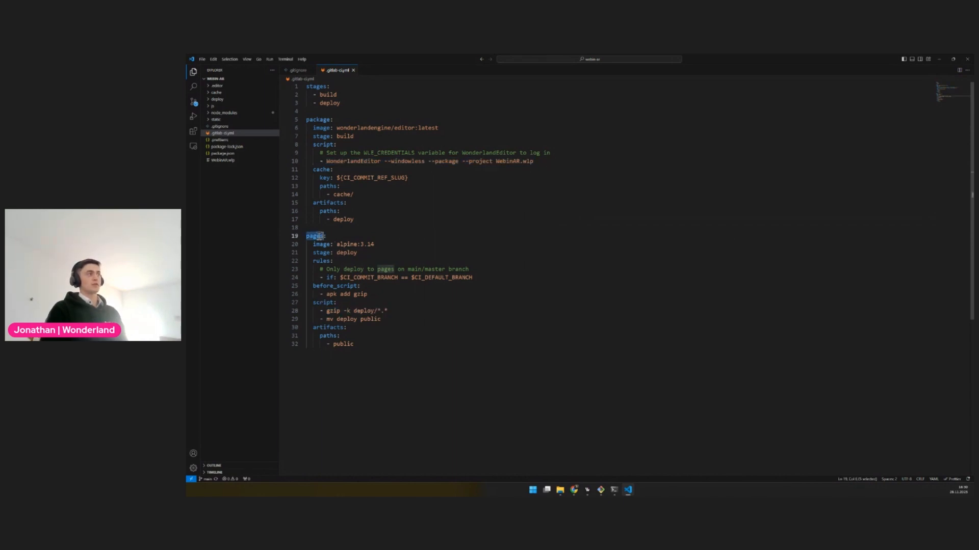
Open source control, switch to the Git Bash terminal and stage the CI file with git add .gitlab-ci.yml
left_click(195, 104)
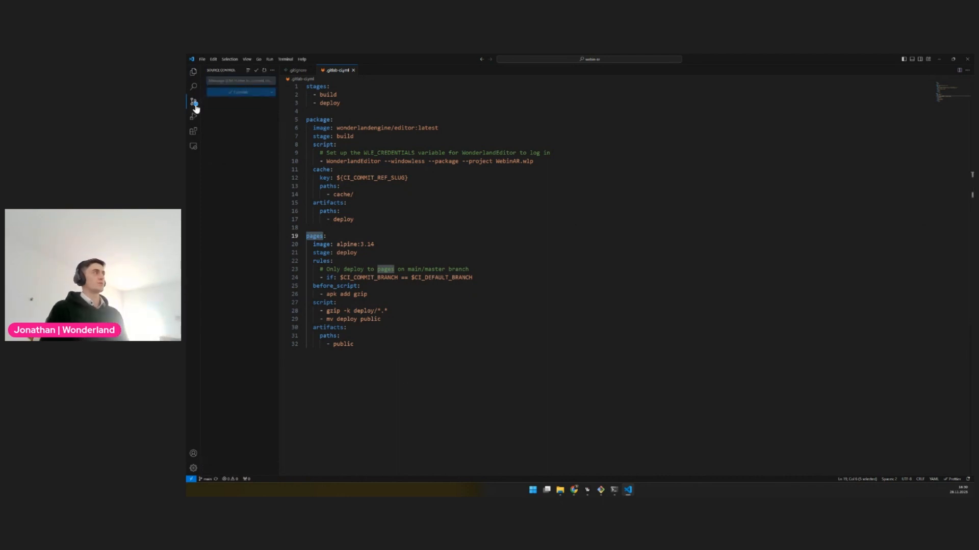
left_click(377, 145)
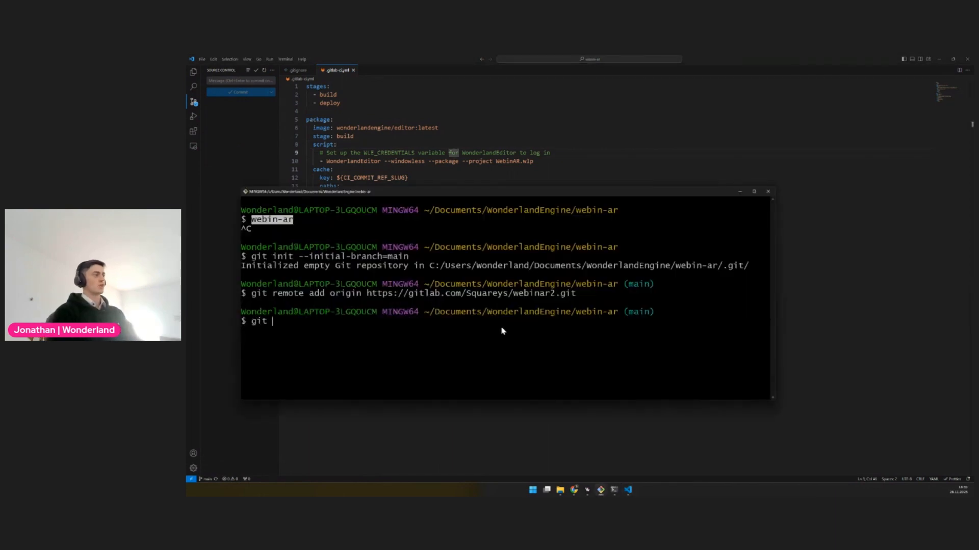
type("add .g")
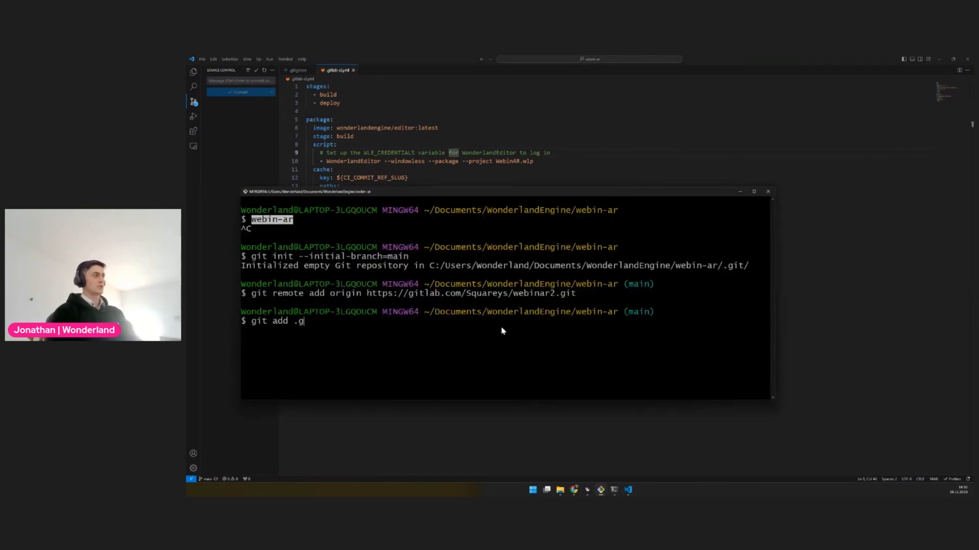
type("itlab-ci.yml")
key("Return")
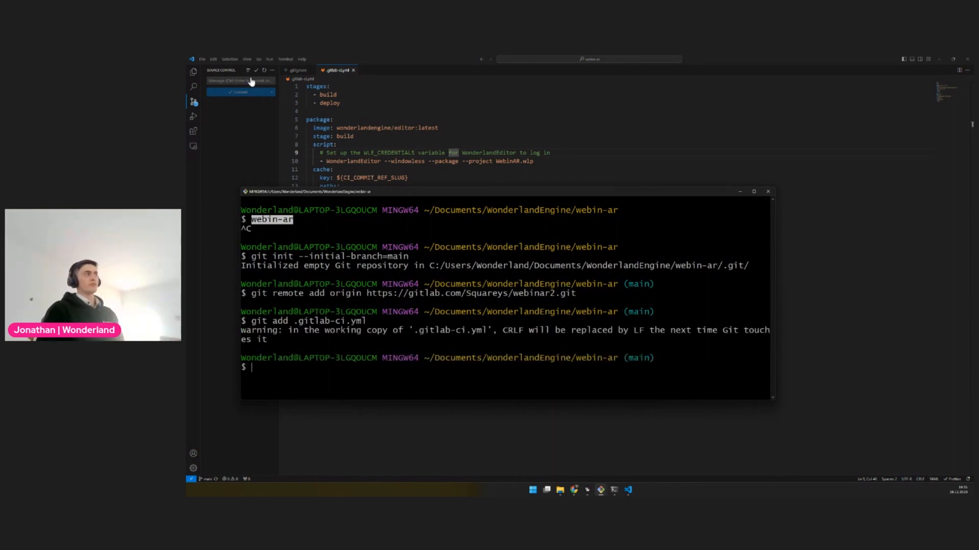
Commit the staged CI file with git commit and the message "ci: Initial config"
left_click(378, 349)
type("g")
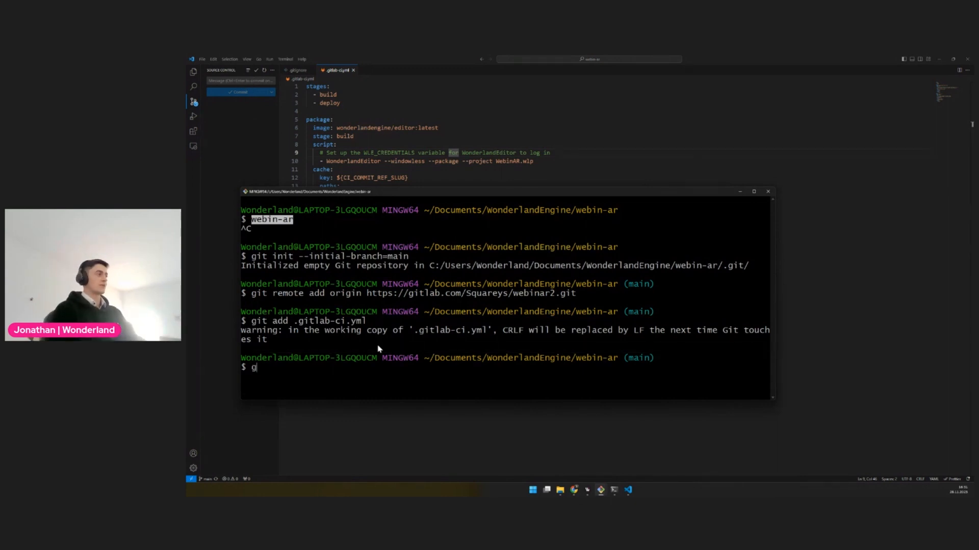
type("it commit")
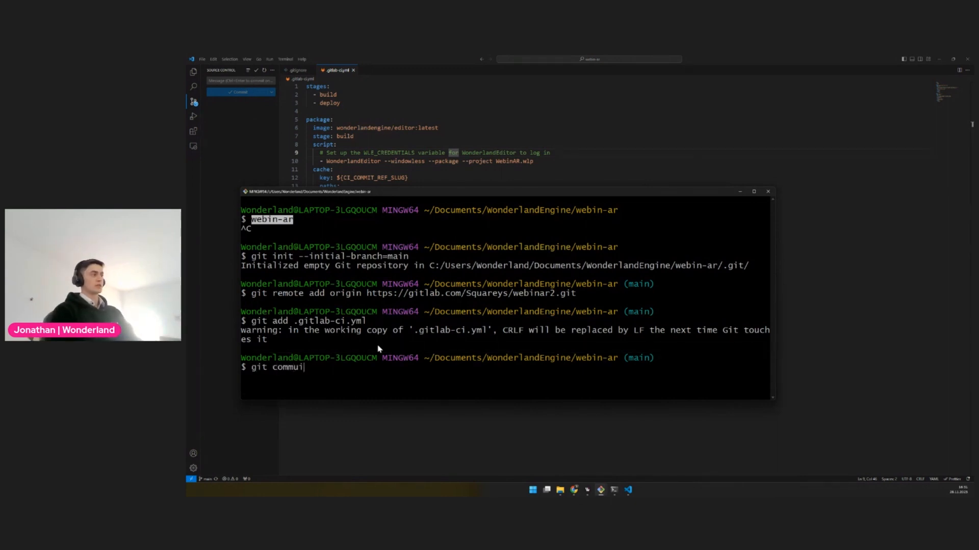
key("BackSpace")
key("BackSpace")
type("it -m")
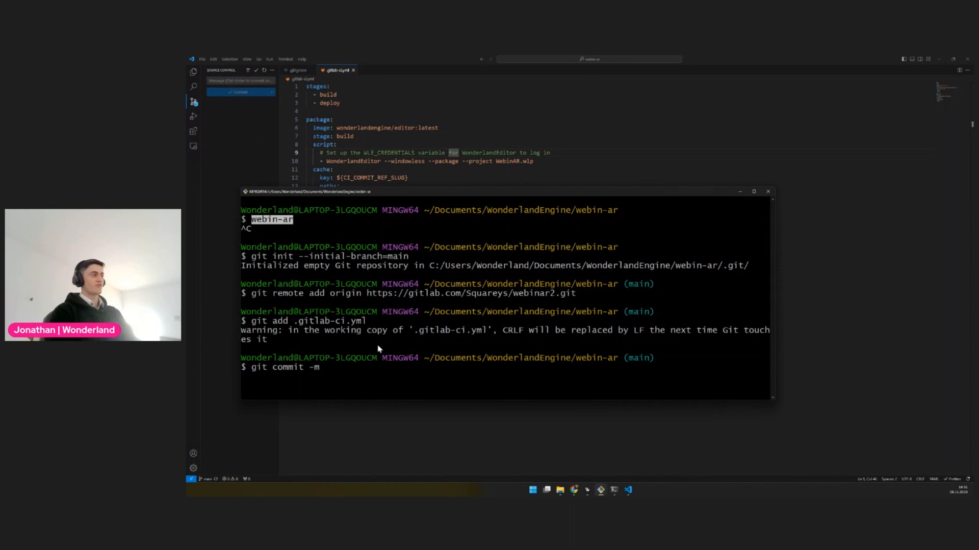
type("\"ci: Initialz")
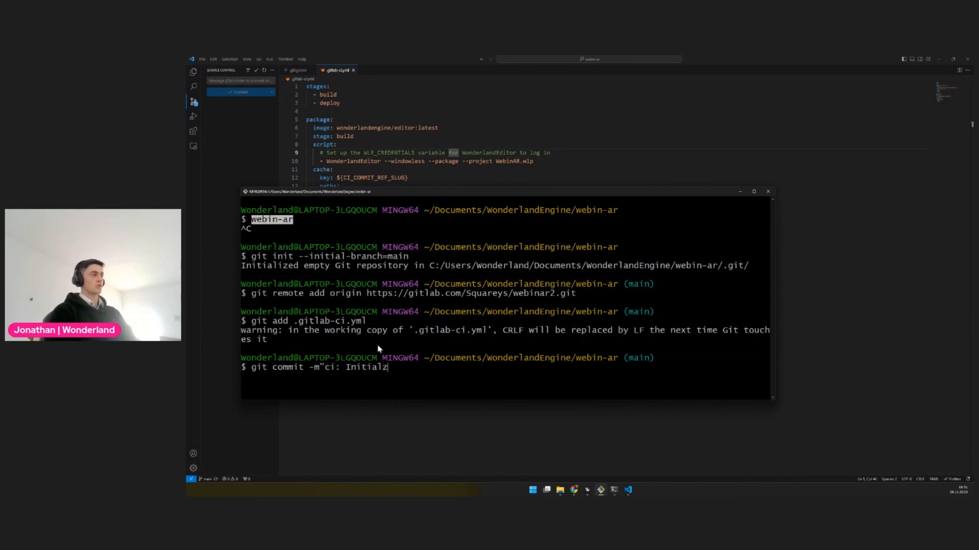
key("BackSpace")
type("config\"")
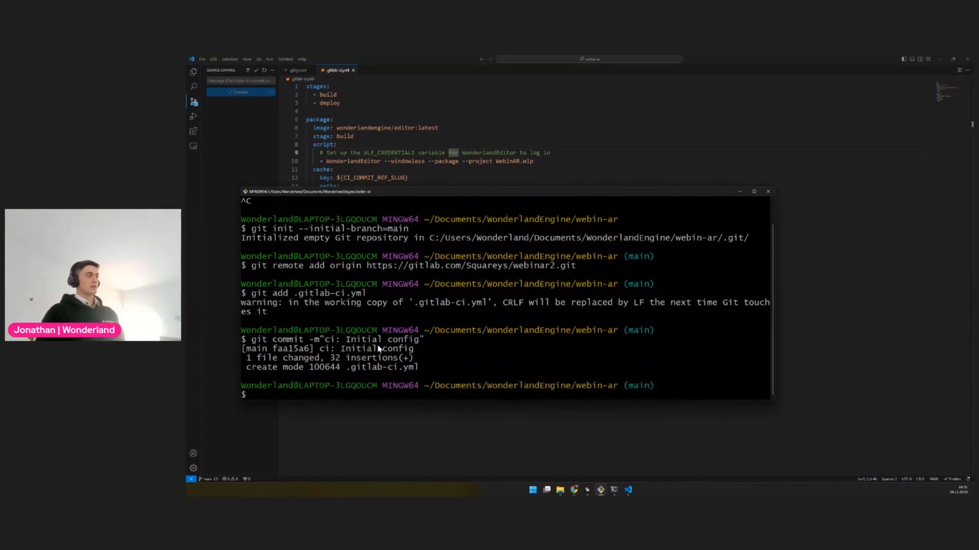
Push the commit to GitLab with git push origin main
left_click_drag(295, 293, 371, 295)
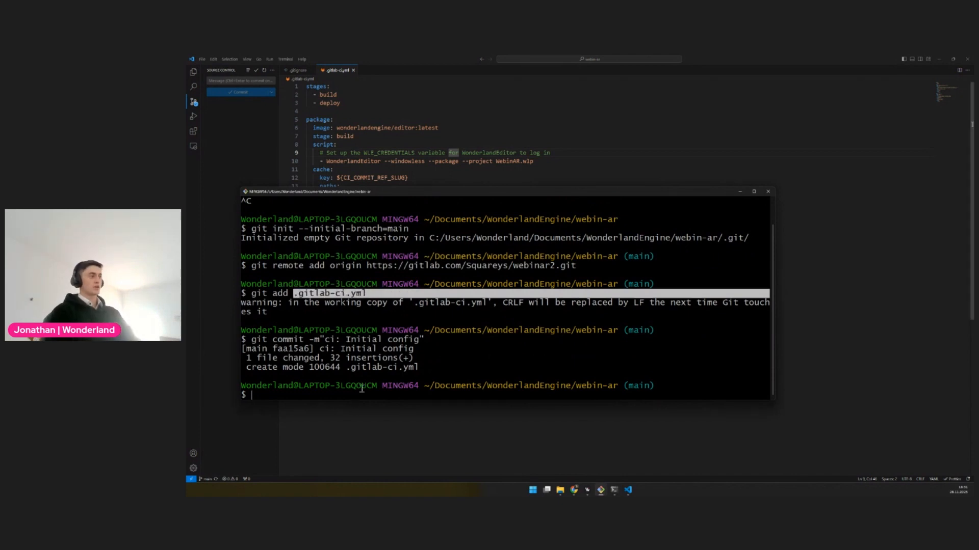
type("git push origin ")
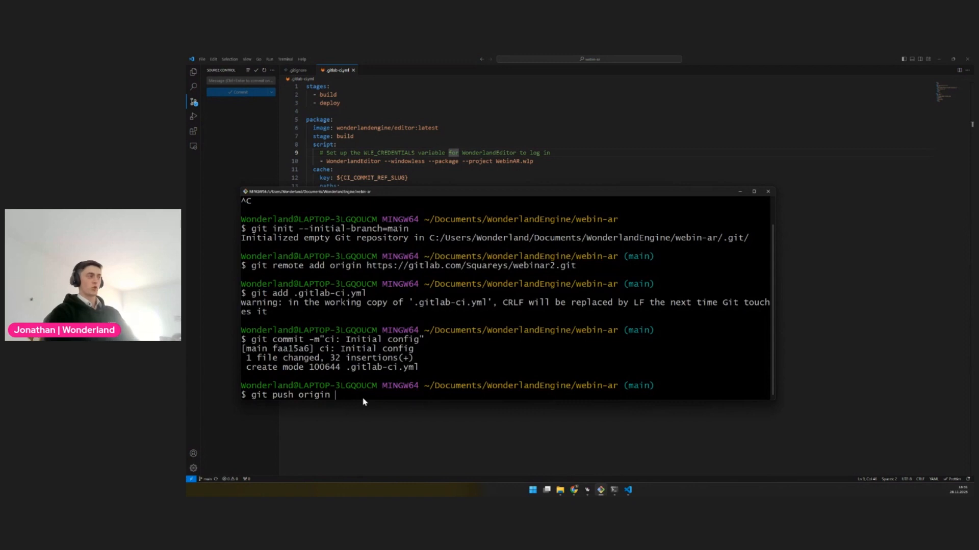
type("main")
key("Return")
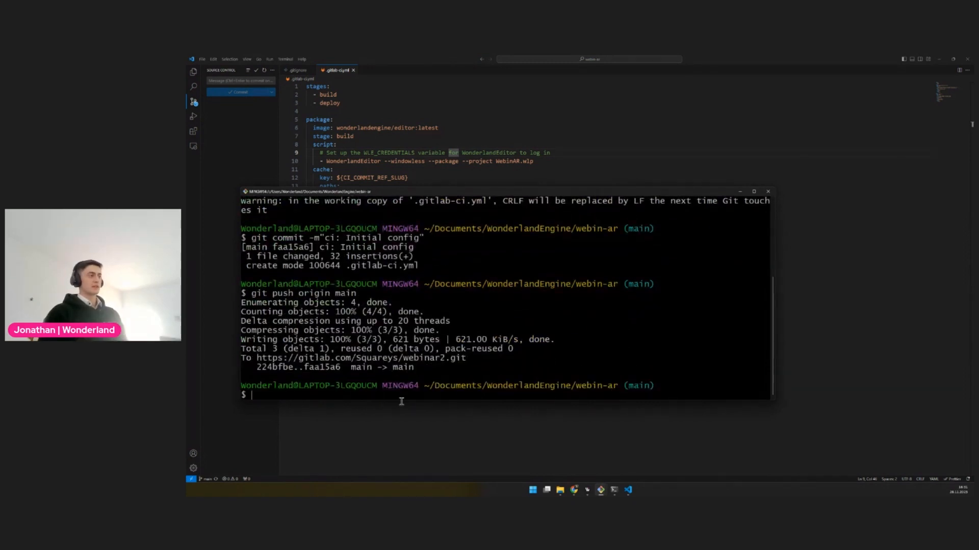
Switch to the browser, reload the WebinAR2 project and open the latest commit's pipeline to inspect its build and deploy stages
left_click(573, 490)
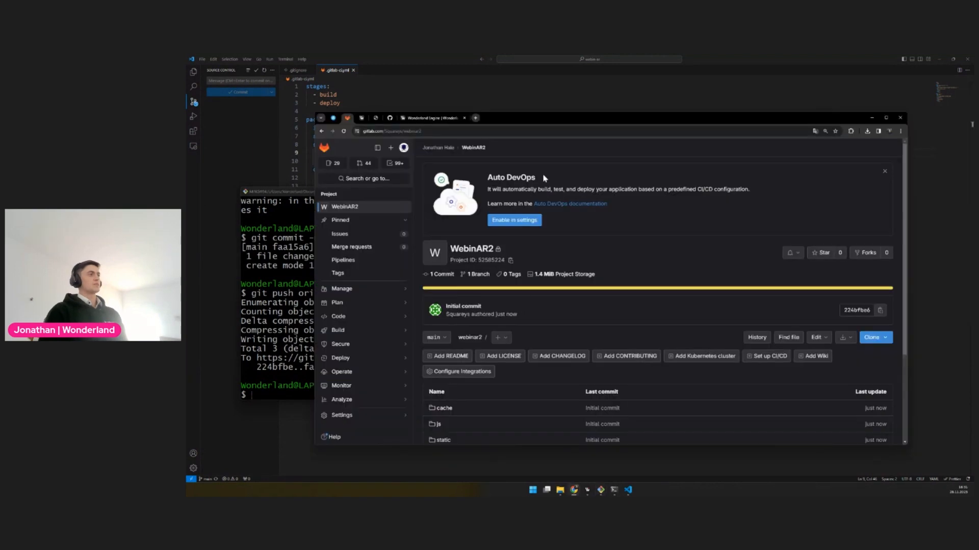
key("F5")
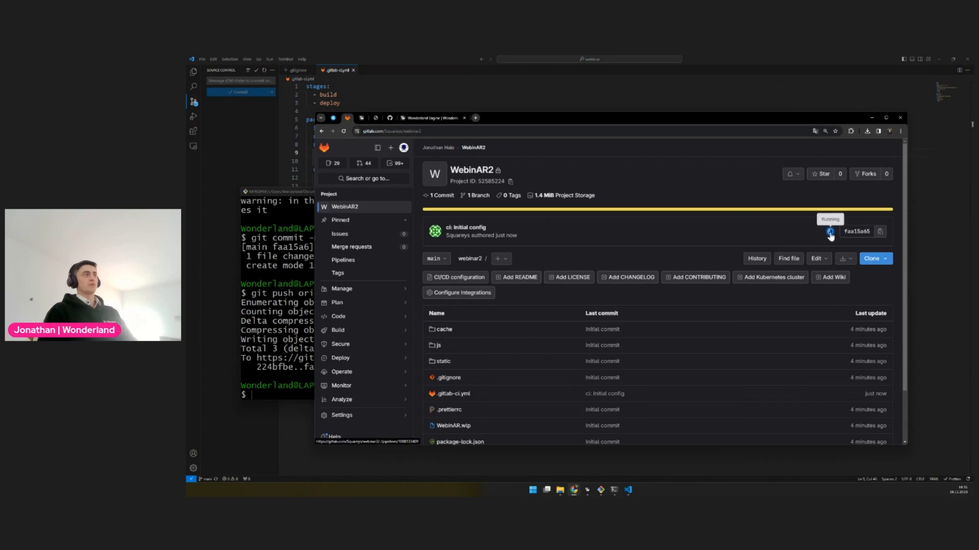
scroll(830, 235, "up", 2, "ctrl")
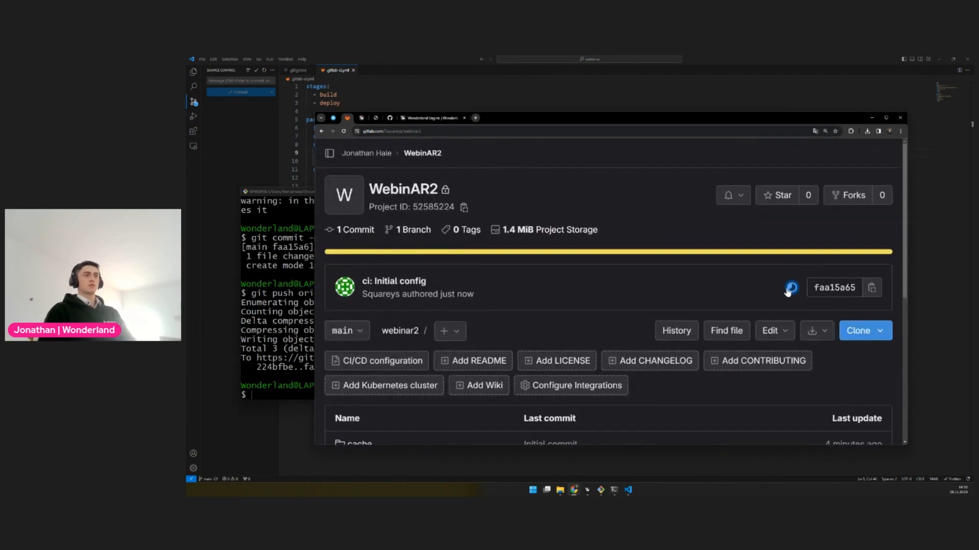
left_click(790, 289)
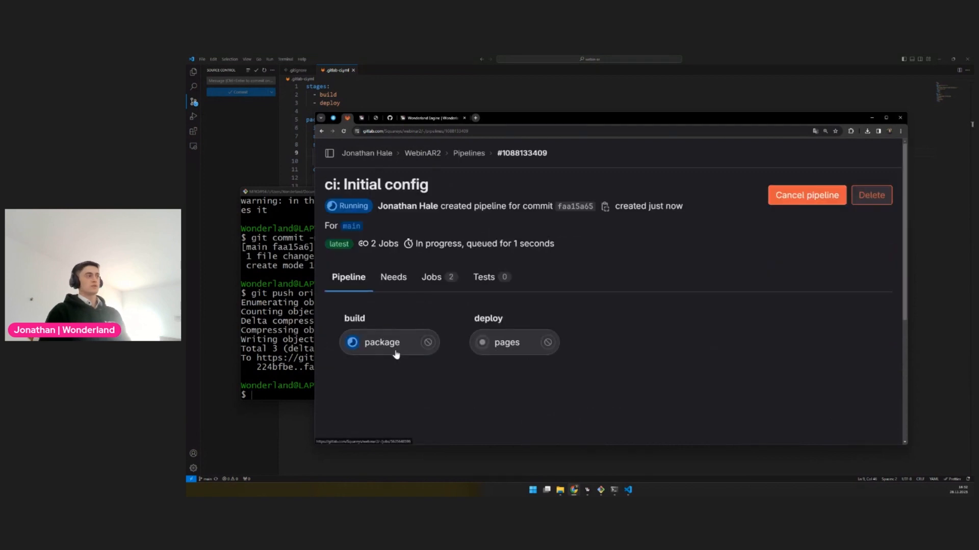
left_click_drag(344, 321, 378, 322)
left_click_drag(473, 321, 532, 323)
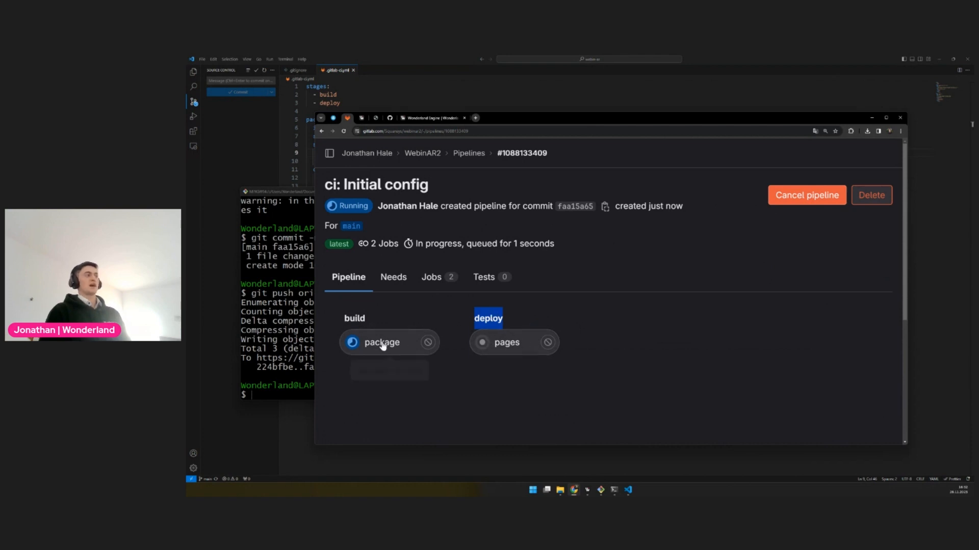
left_click(355, 318)
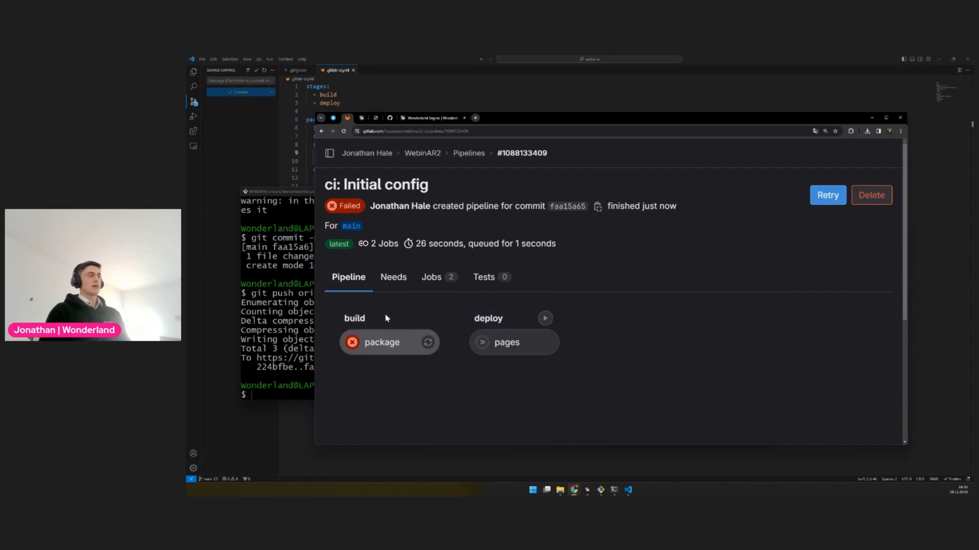
Open the package job's log and examine the lines about passing login credentials to WonderlandEditor
left_click(374, 348)
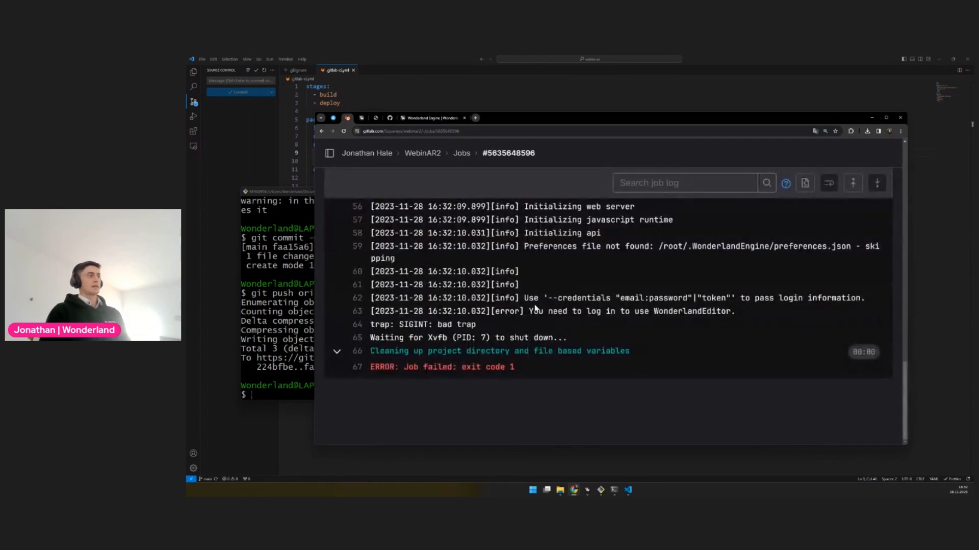
scroll(535, 307, "up", 3)
scroll(523, 390, "down", 1)
left_click_drag(523, 390, 879, 393)
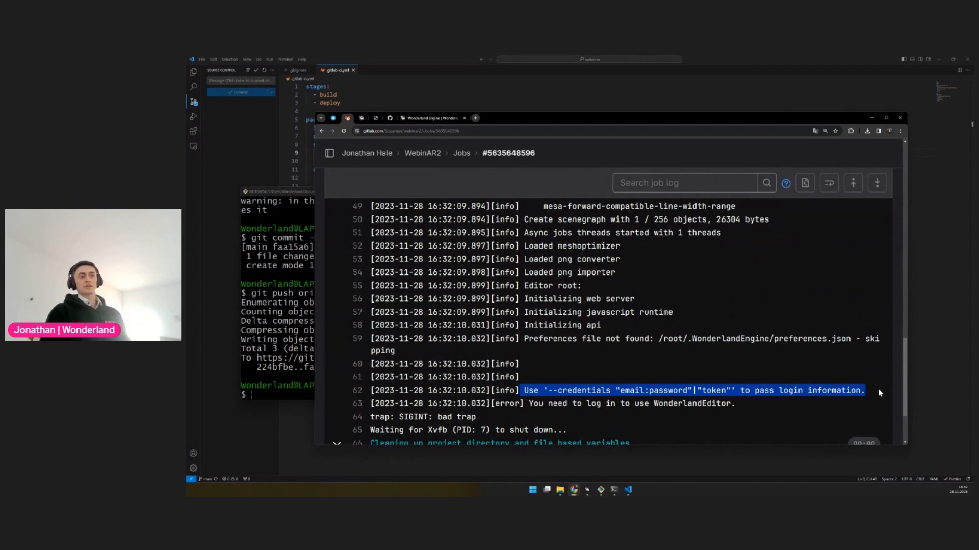
double_click(708, 390)
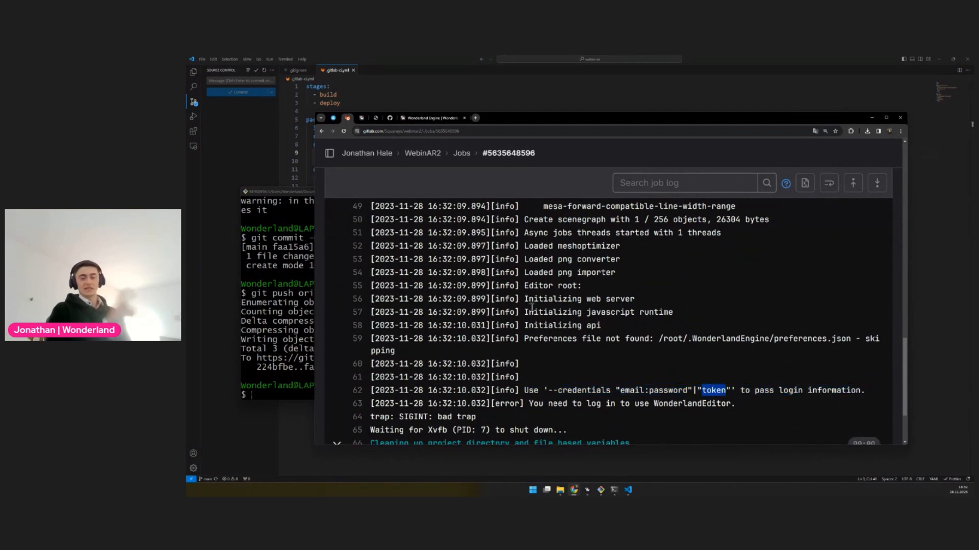
scroll(532, 308, "down", 3)
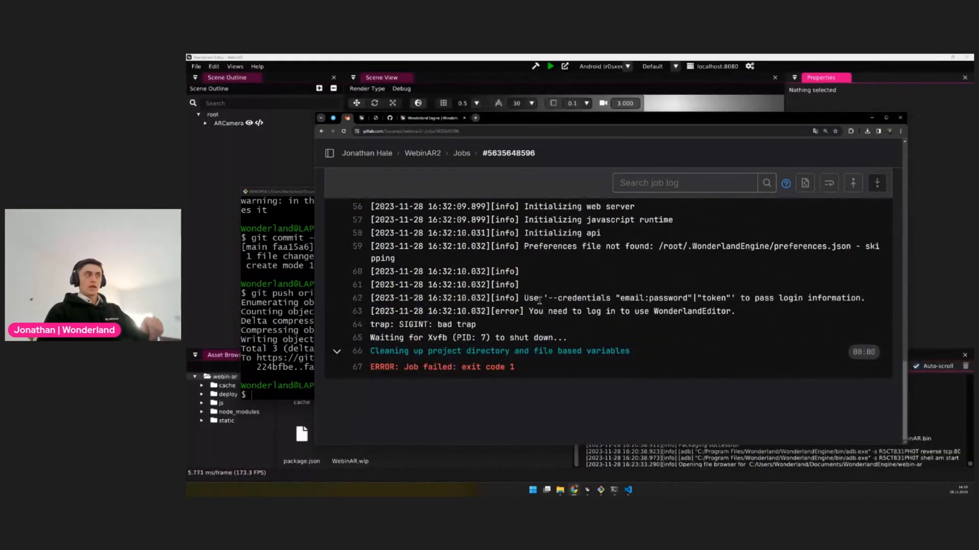
left_click_drag(524, 297, 872, 302)
left_click(869, 301)
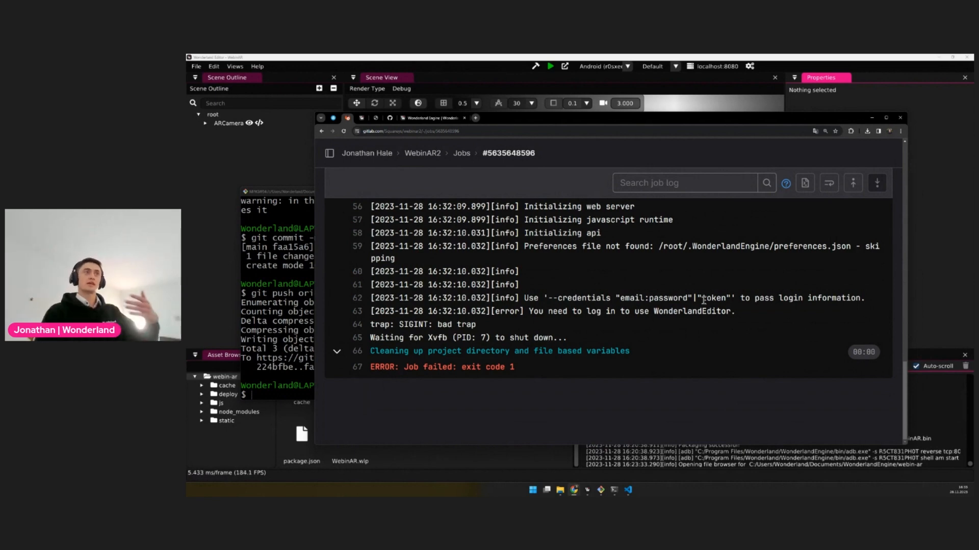
Open the project's CI/CD settings and expand the Variables section
key("ctrl+minus")
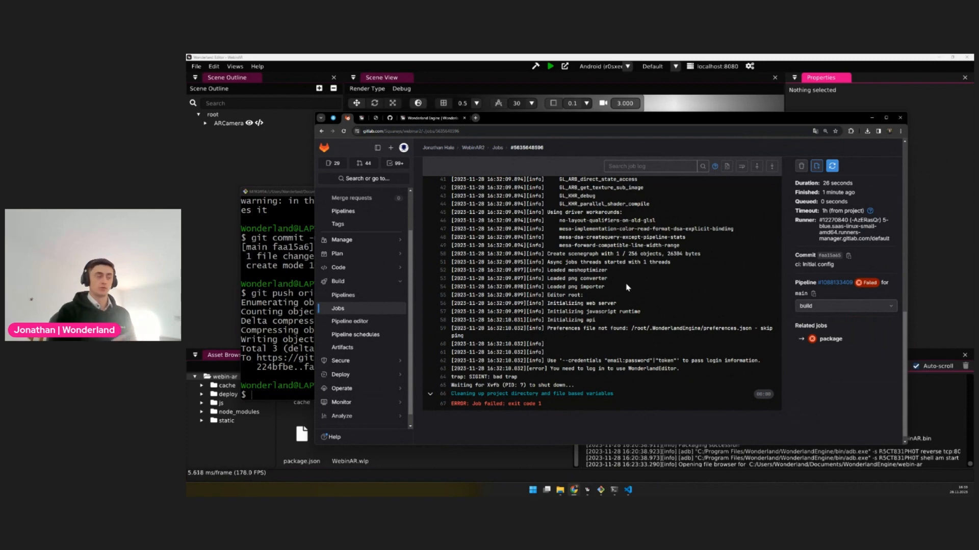
scroll(380, 322, "down", 2)
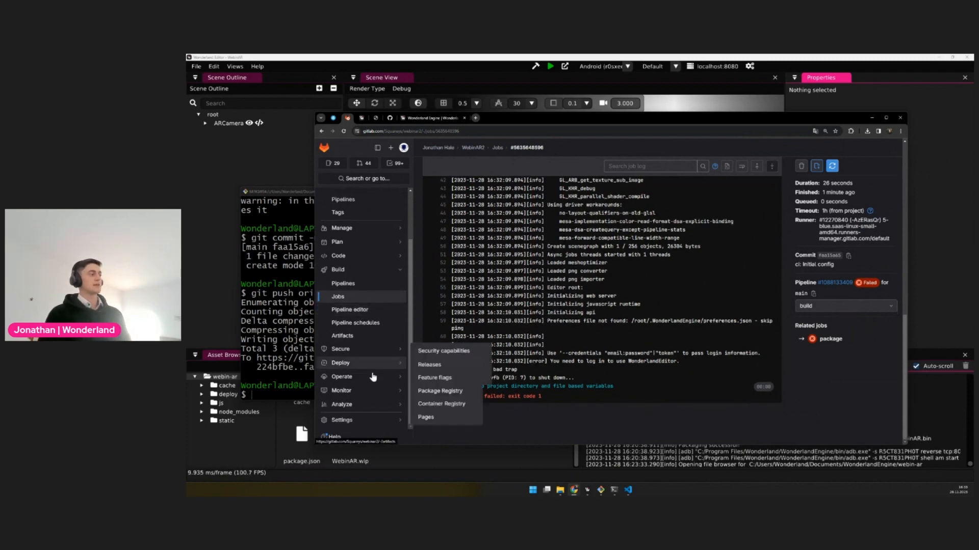
mouse_move(349, 423)
left_click(426, 380)
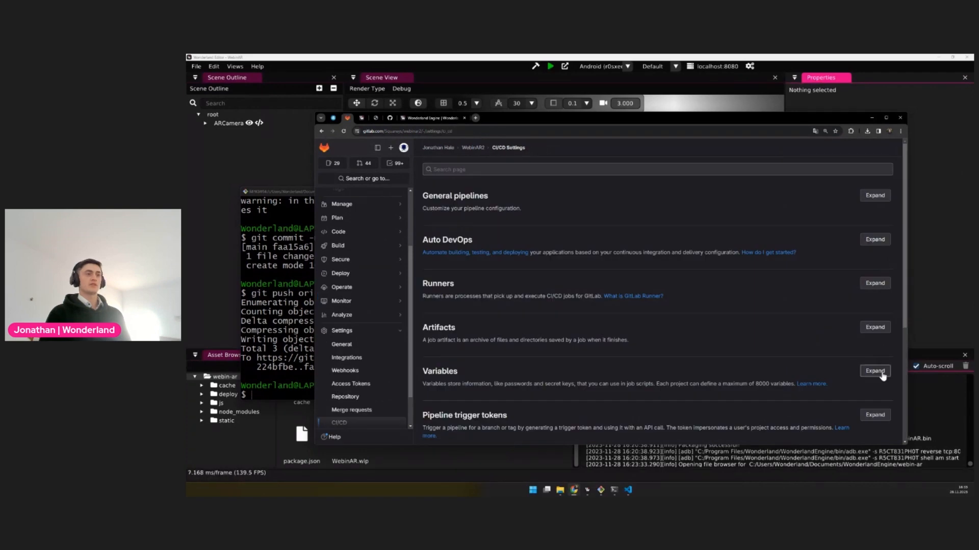
left_click(874, 371)
scroll(566, 329, "down", 3)
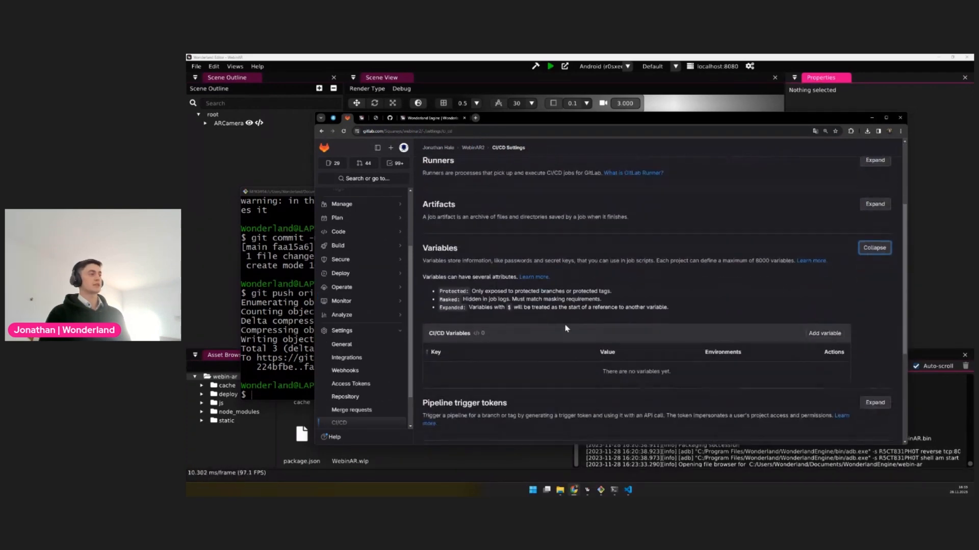
Start a new CI/CD variable with the key WLE_CREDENTIALS, ready for its value
left_click(820, 333)
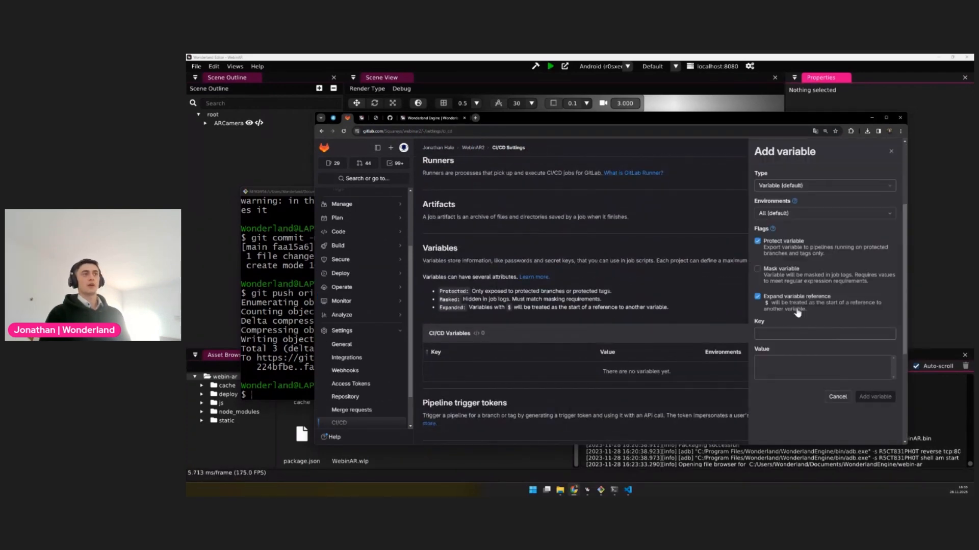
left_click(776, 334)
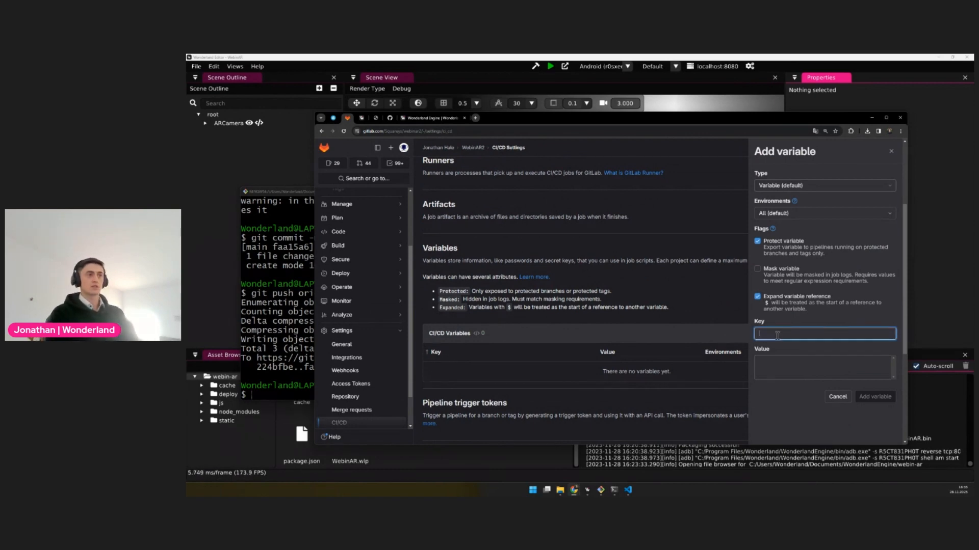
type("WLE_CREDENTIALS")
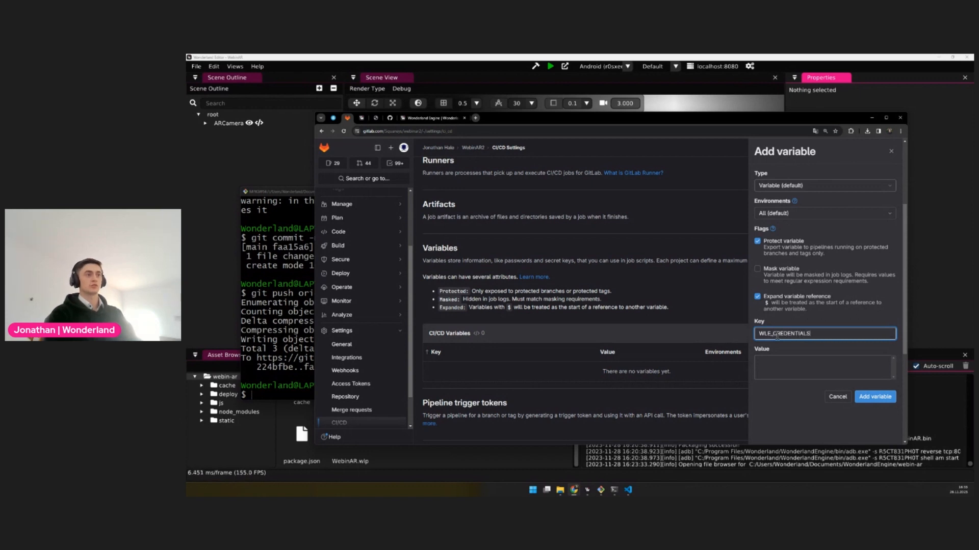
left_click(775, 367)
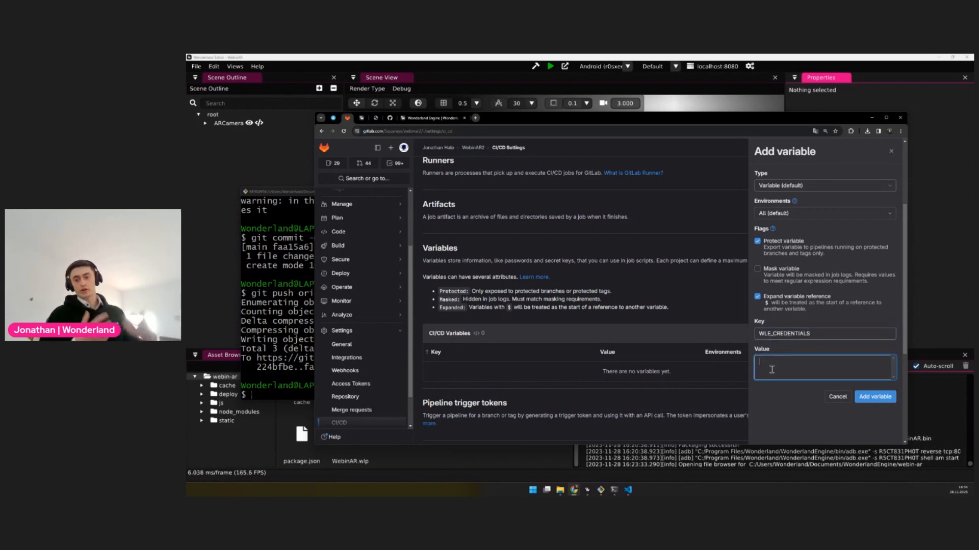
Open the account page on the Wonderland Engine website and go to the form for creating a new API token
left_click(433, 118)
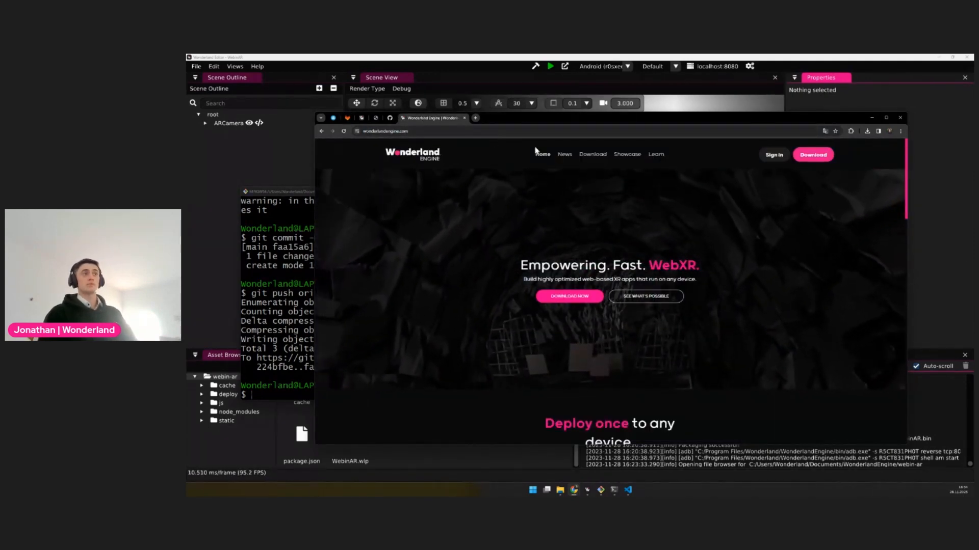
left_click(774, 155)
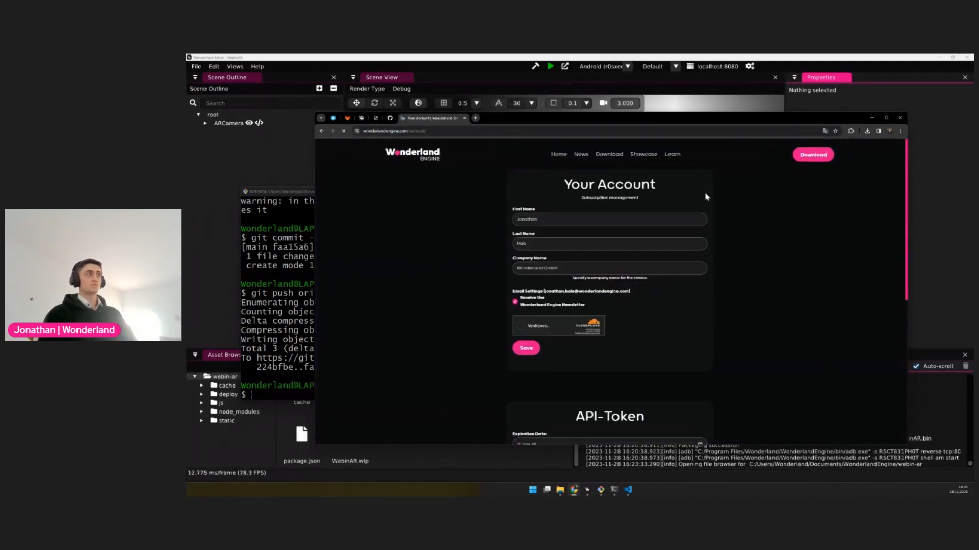
scroll(593, 249, "down", 5)
left_click_drag(571, 231, 685, 237)
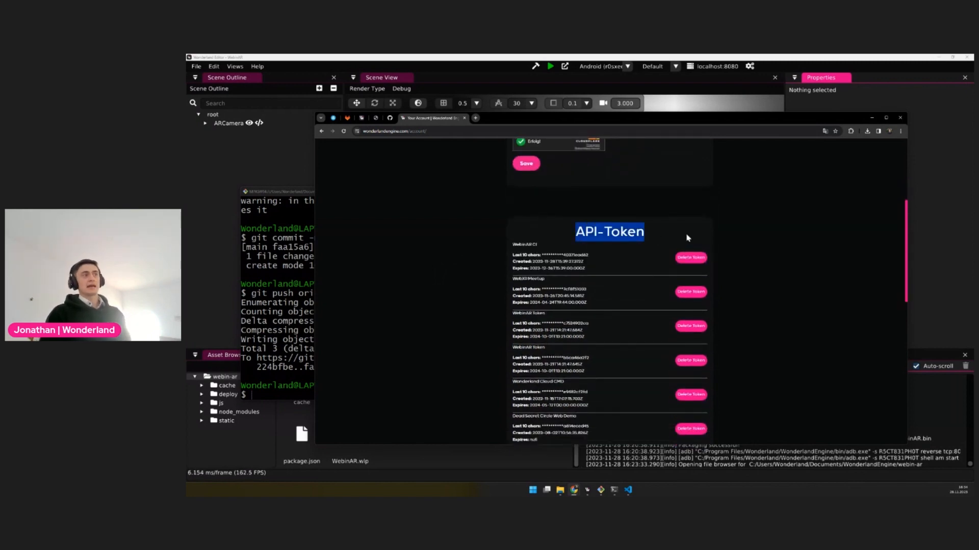
left_click(694, 233)
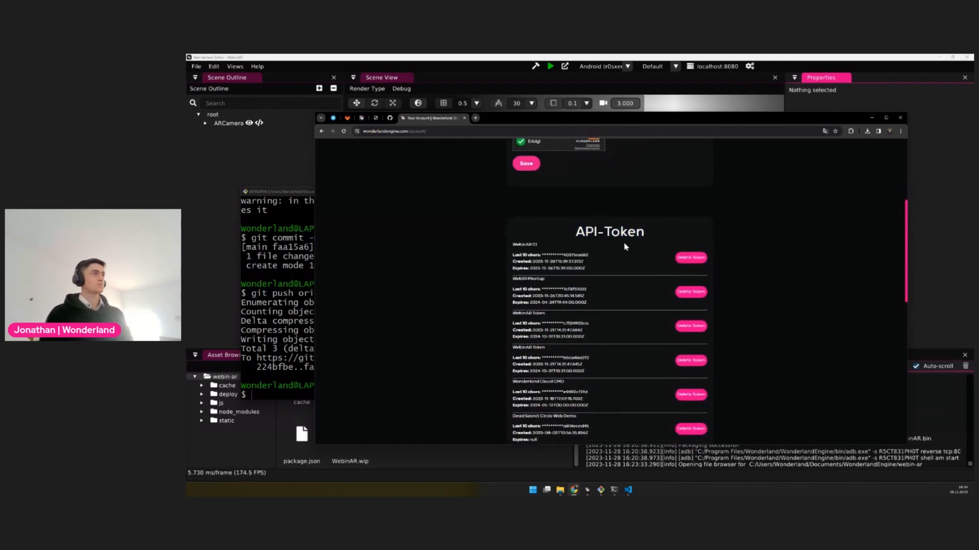
scroll(625, 247, "down", 8)
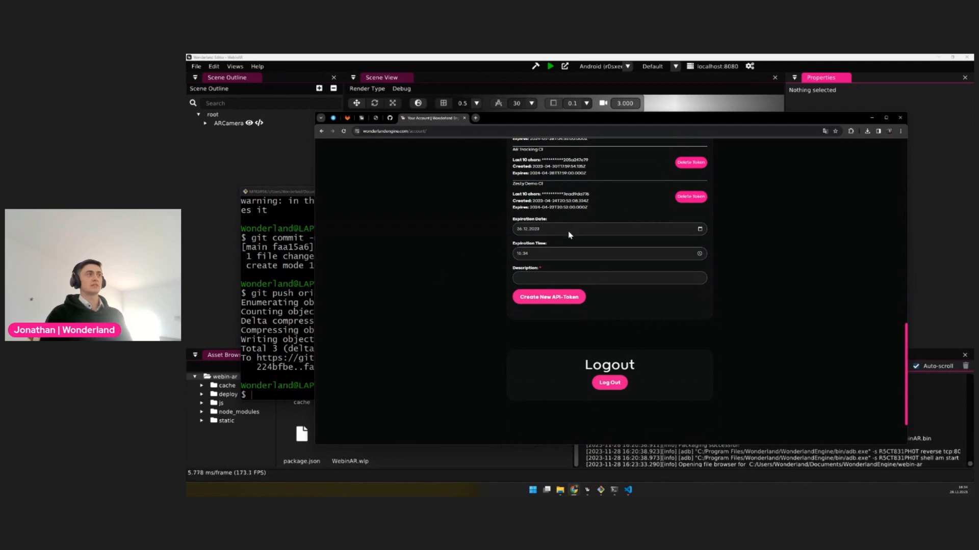
Create a new API token described as Webinar CI with the expiration date 26.11.2024
left_click(541, 278)
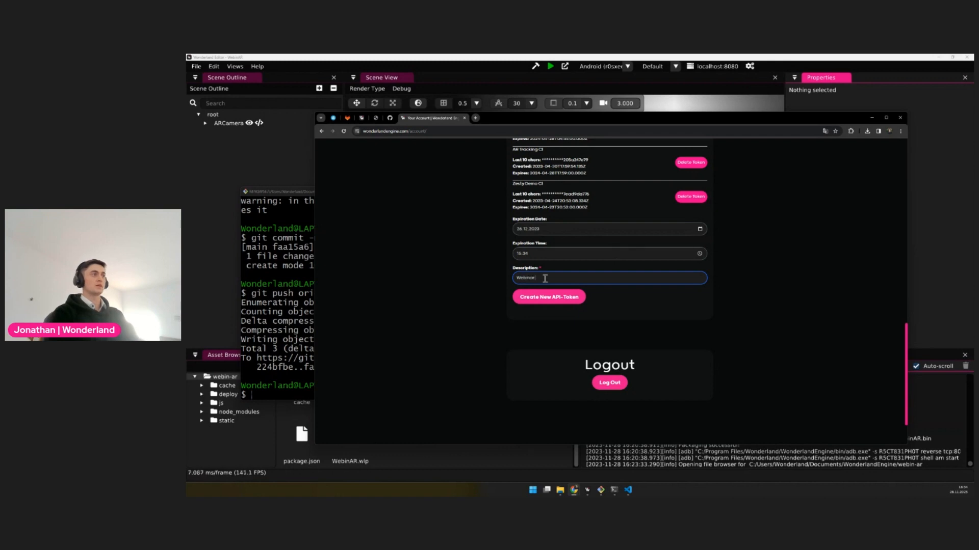
left_click(553, 229)
left_click(700, 230)
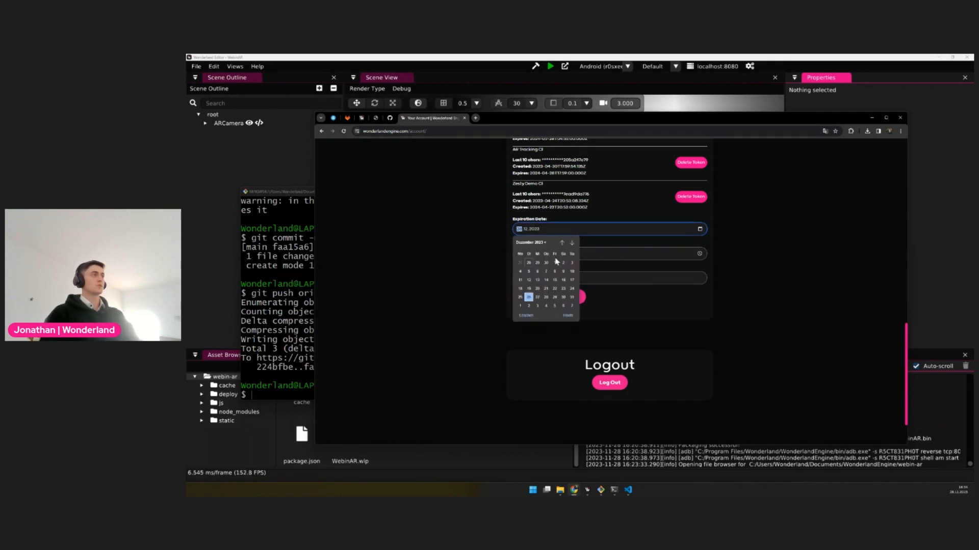
left_click(545, 243)
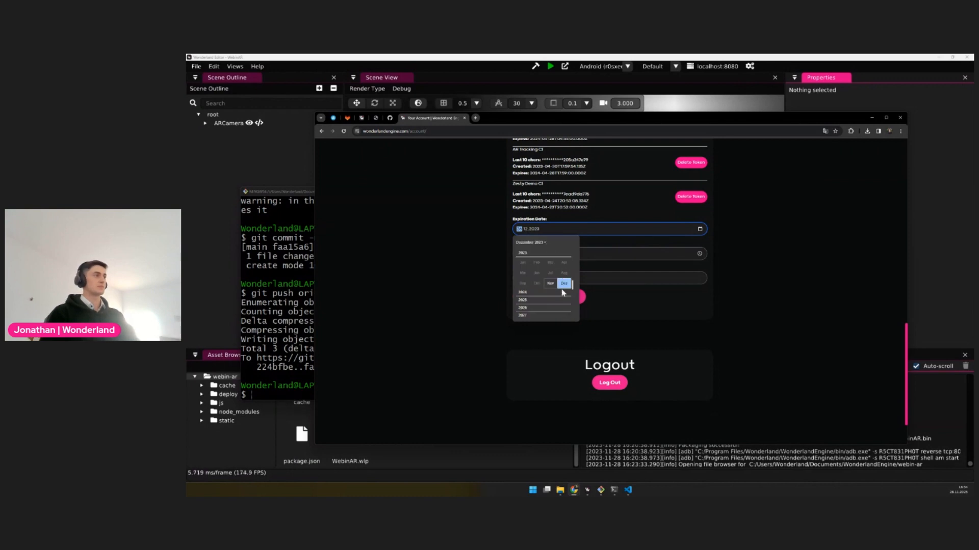
left_click(549, 283)
left_click(582, 254)
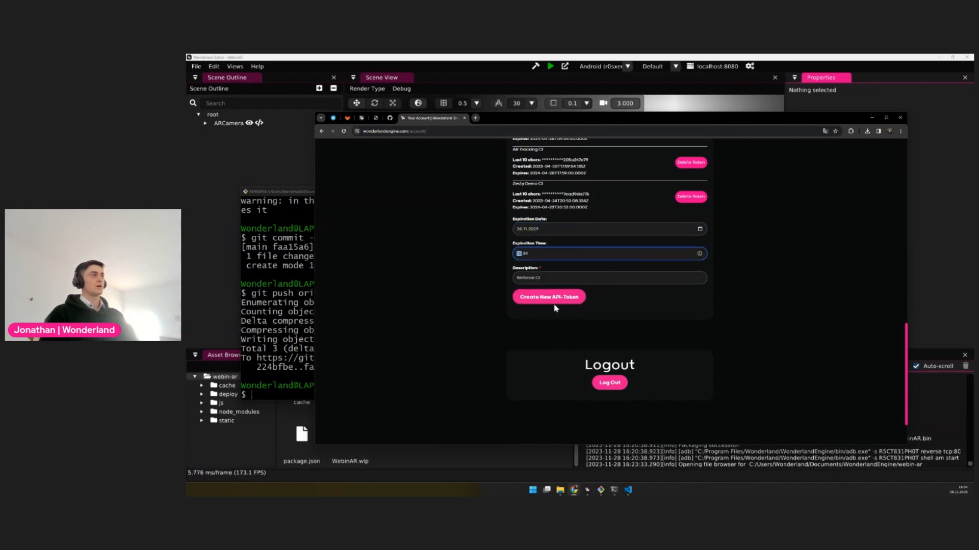
left_click(561, 301)
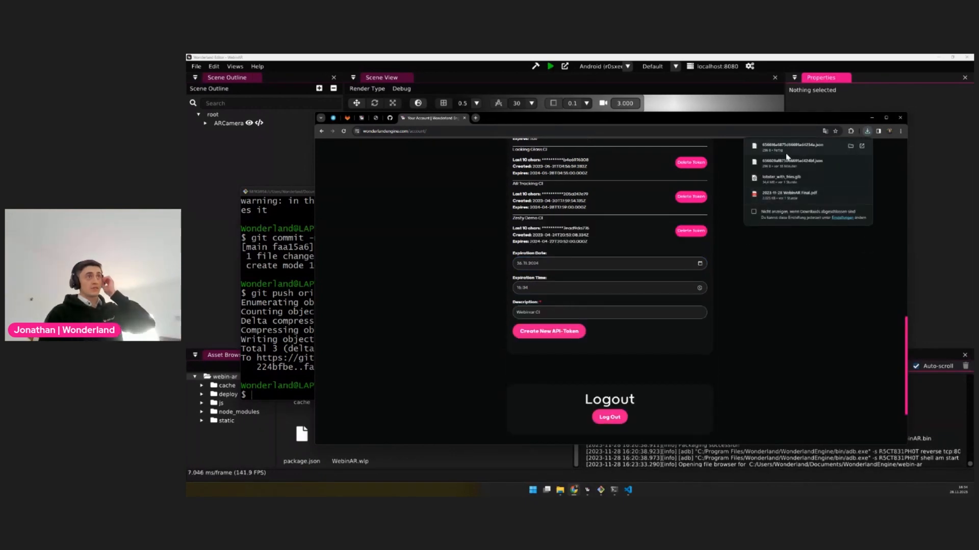
Copy the new Webinar CI API token and add it in GitLab as the value of the WLE_CREDENTIALS variable
scroll(814, 303, "up", 10)
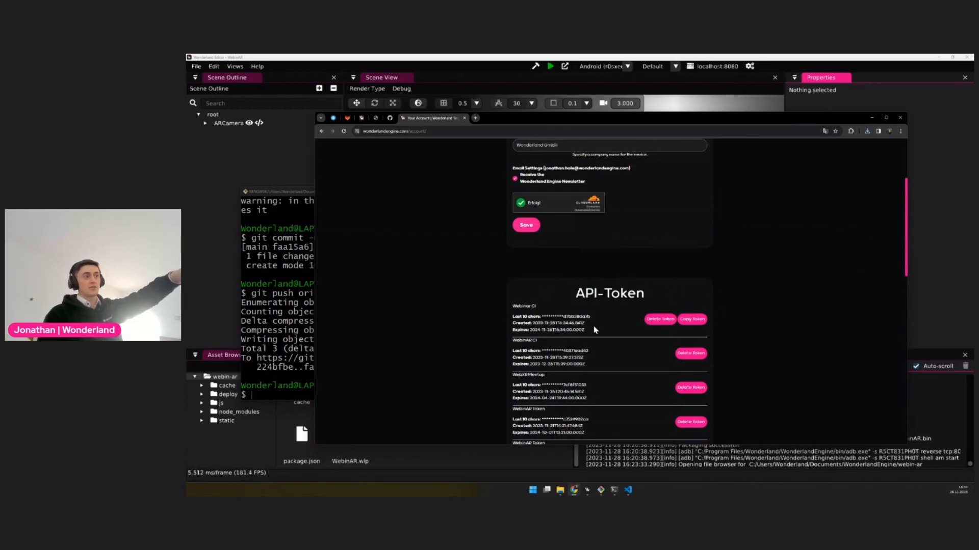
left_click(689, 321)
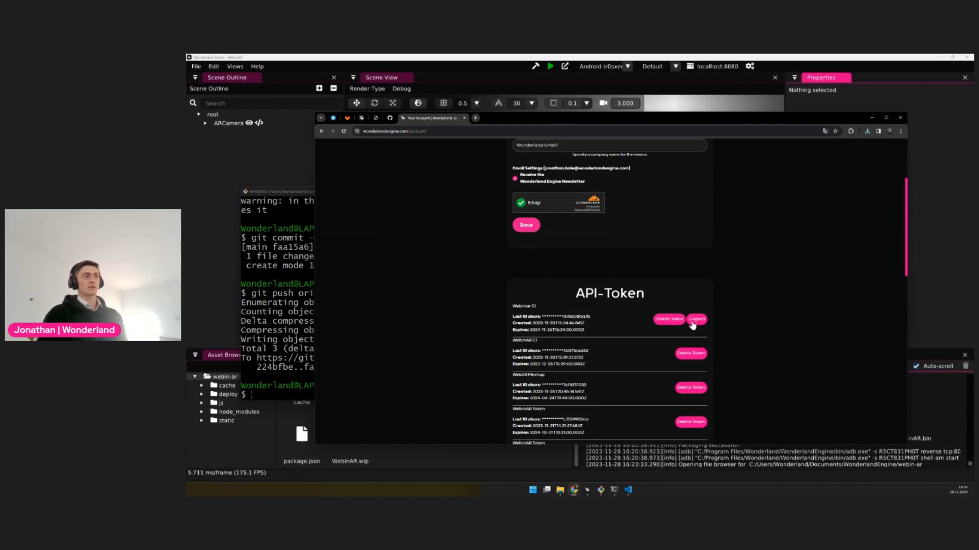
left_click(347, 118)
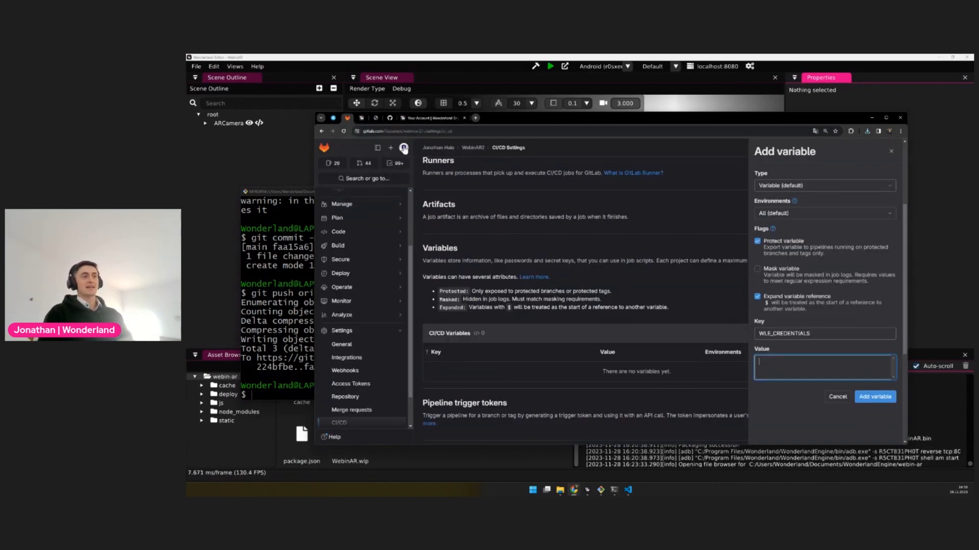
right_click(793, 376)
left_click(768, 364)
key("ctrl+v")
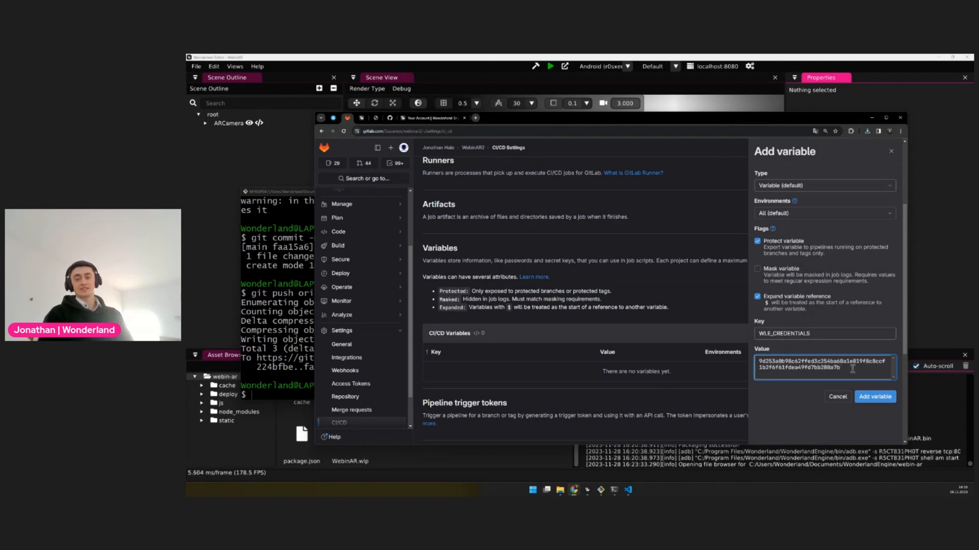
left_click(875, 397)
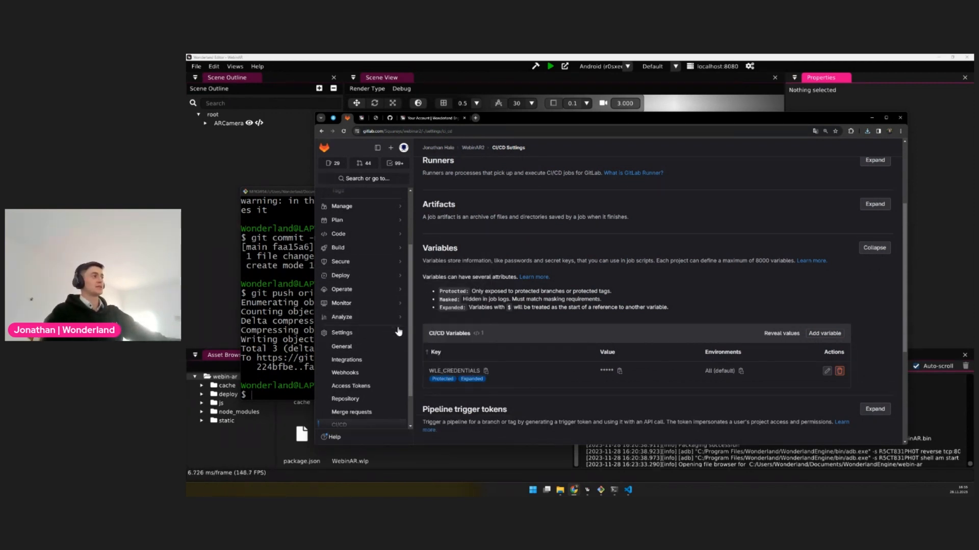
Unpin Pipelines from the project's pinned sidebar items and pin it again
scroll(382, 344, "up", 2)
scroll(377, 327, "up", 3)
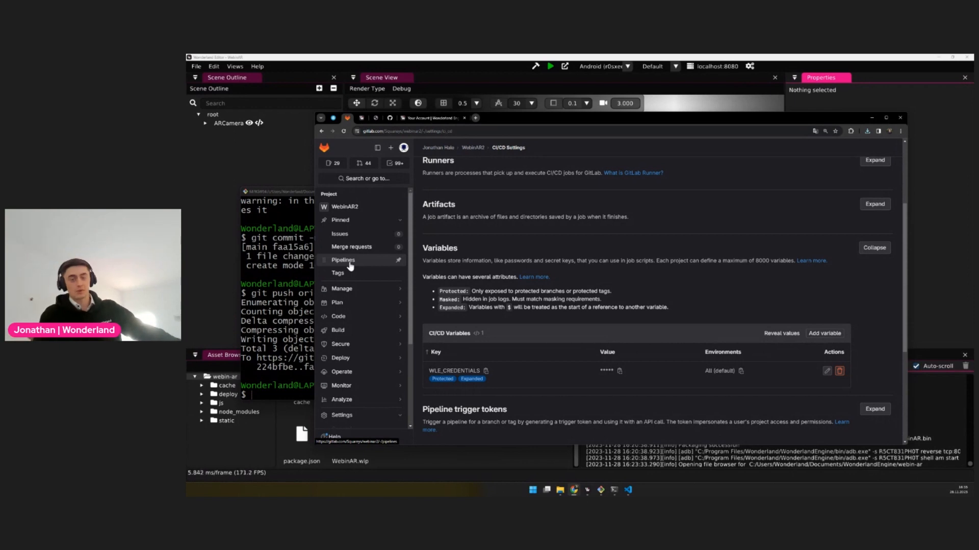
mouse_move(377, 337)
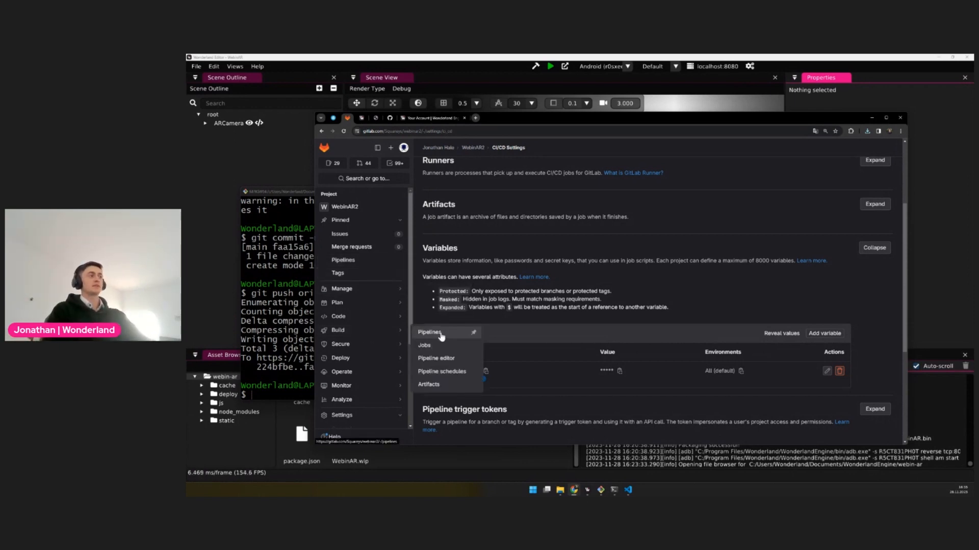
left_click(473, 334)
left_click(473, 334)
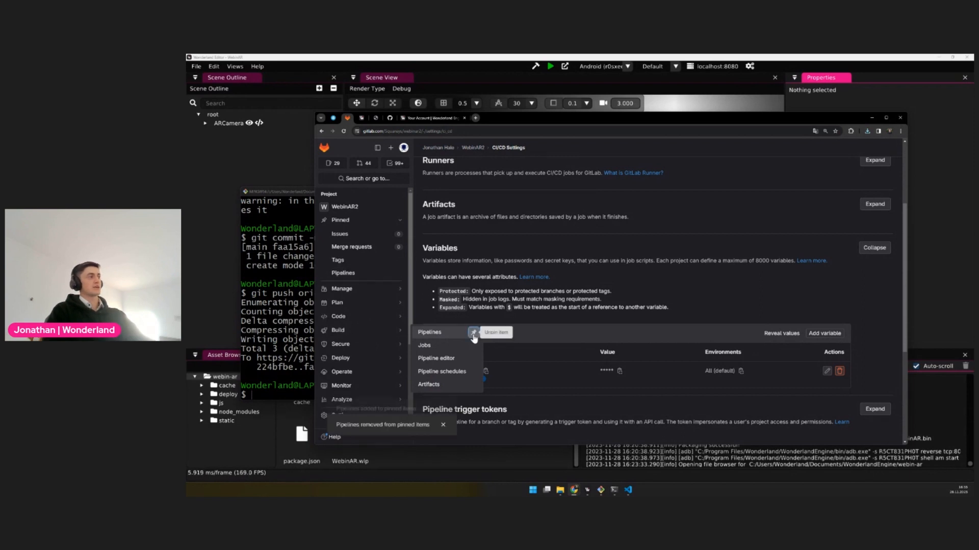
Open the failed package job of the latest pipeline and retry it
left_click(352, 277)
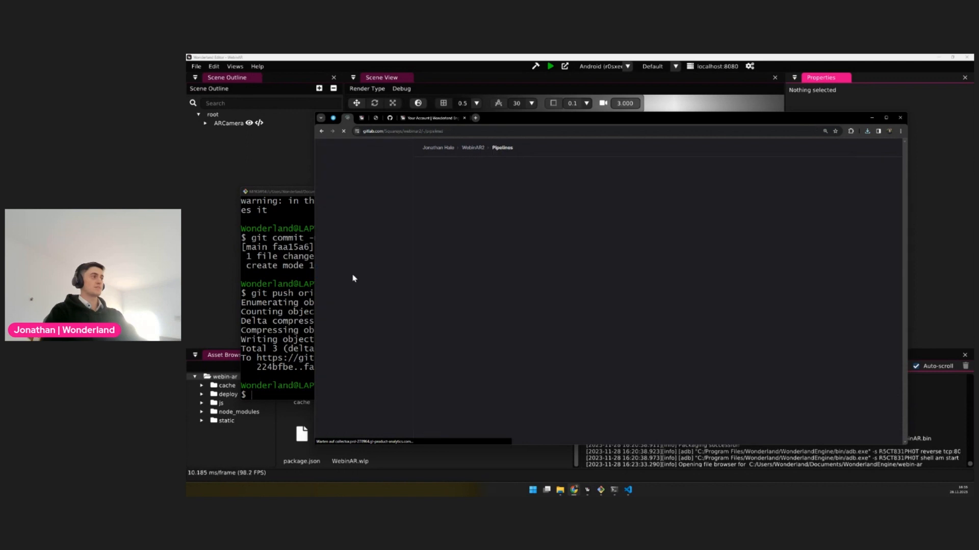
left_click(702, 233)
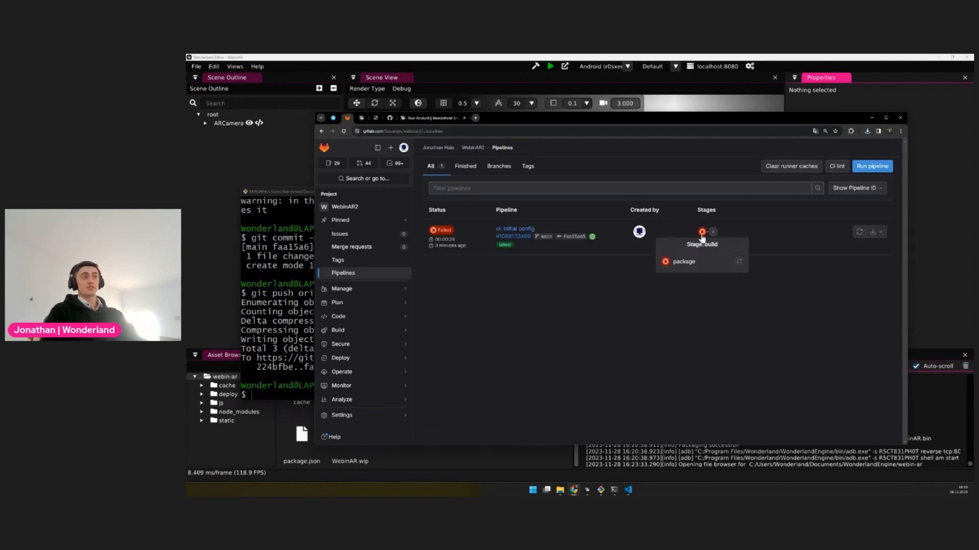
left_click(688, 262)
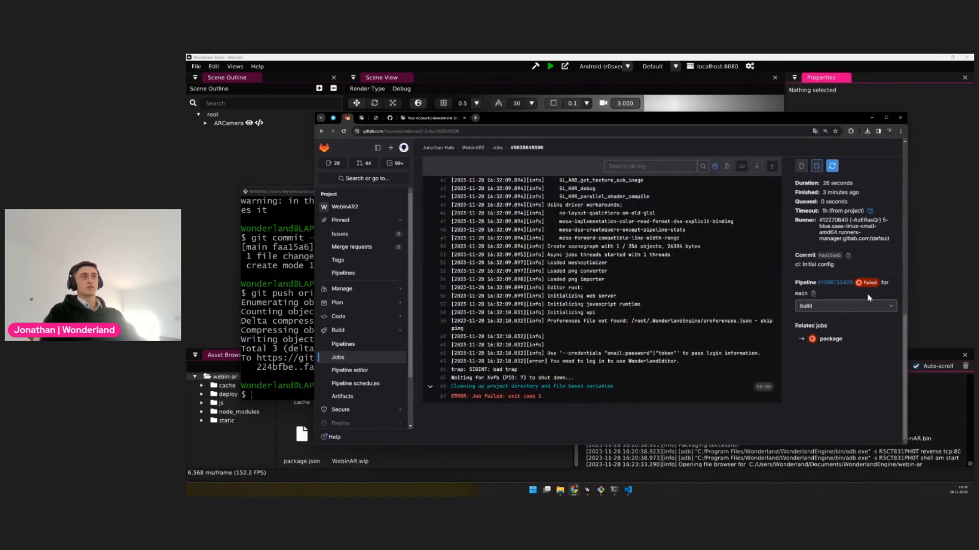
left_click(832, 166)
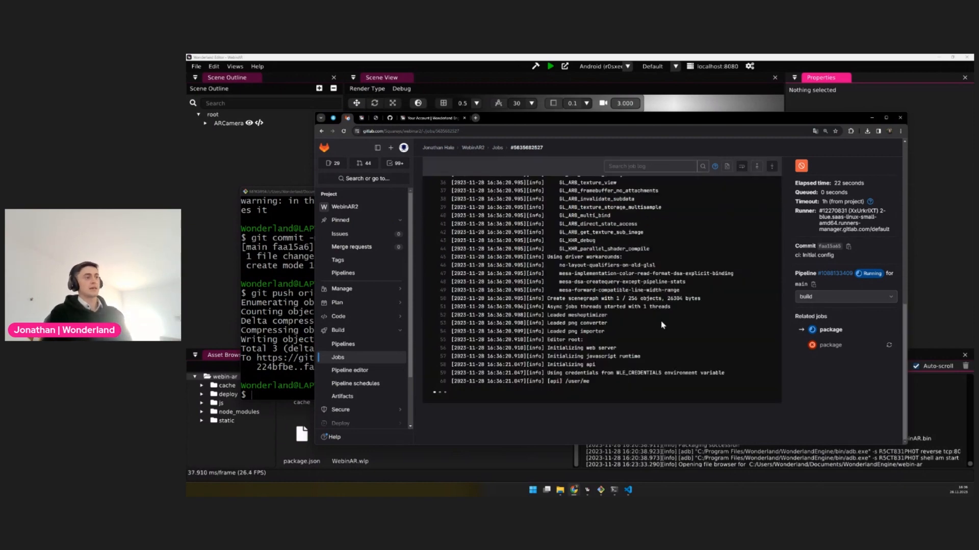
Examine the retried package job's log, from the WonderlandEditor packaging command to the final packaging lines
scroll(662, 326, "up", 5)
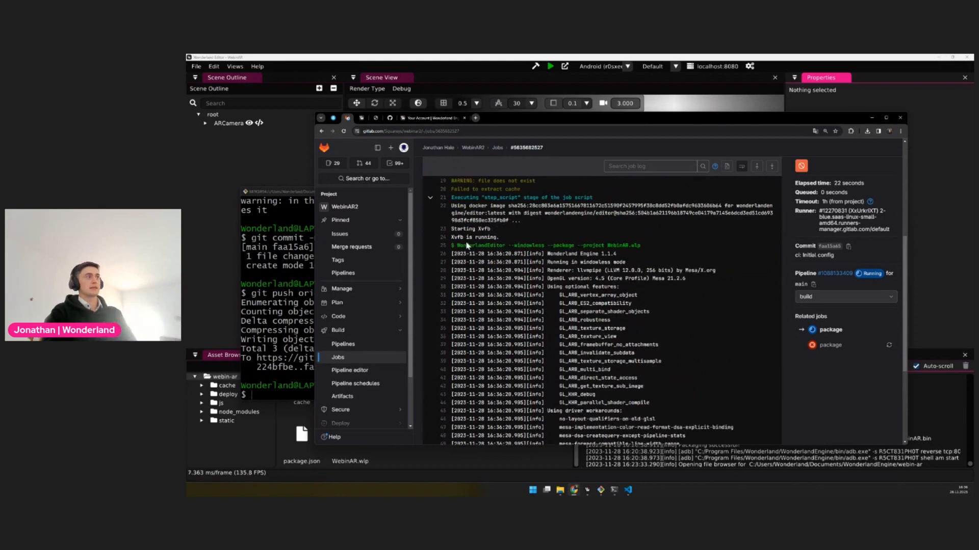
left_click_drag(457, 246, 659, 249)
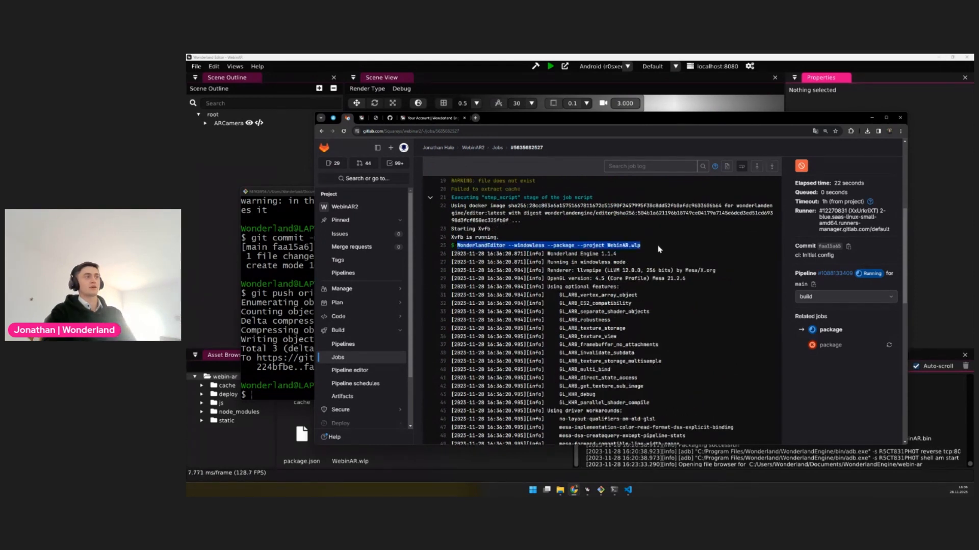
double_click(562, 245)
double_click(528, 245)
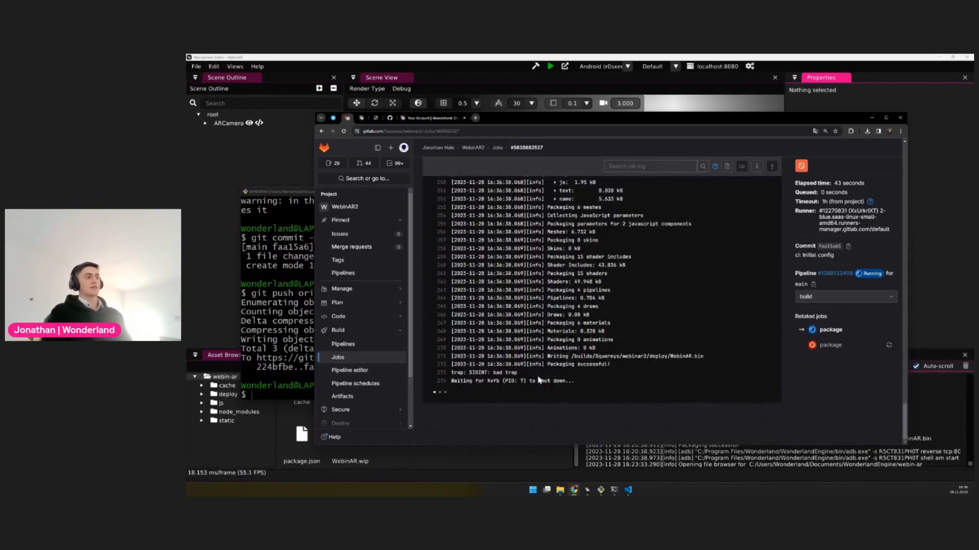
left_click_drag(546, 364, 645, 368)
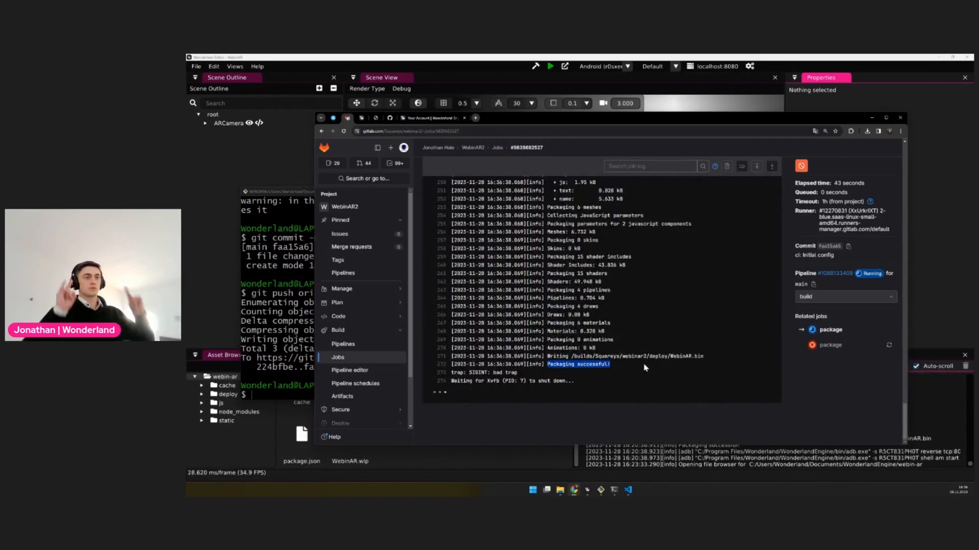
Open the "ci: Initial config" pipeline and check the progress of its build and deploy jobs
left_click(835, 274)
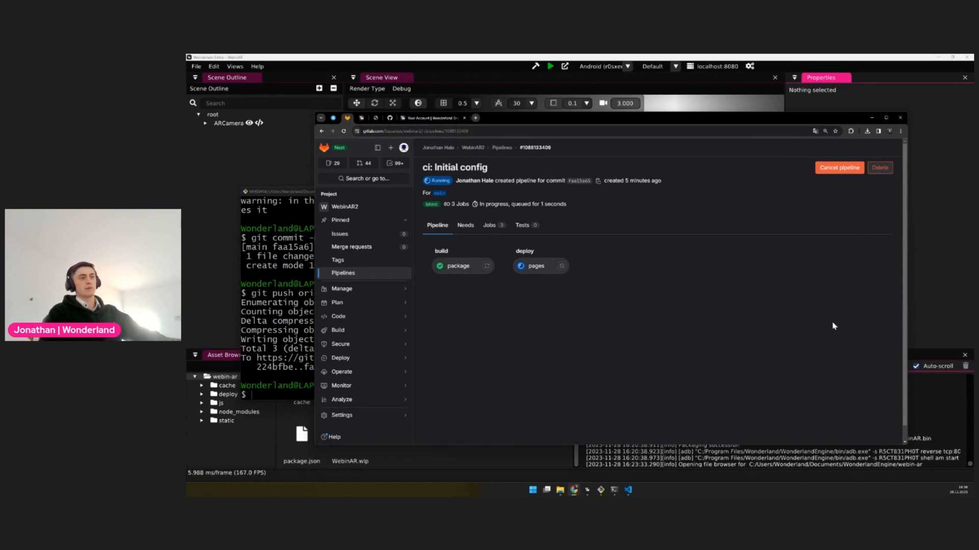
left_click(362, 275)
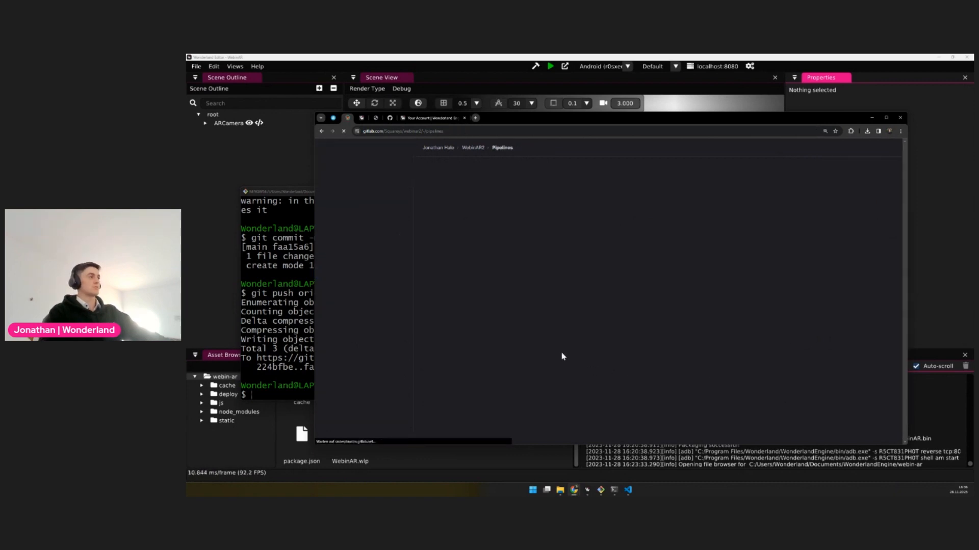
left_click(446, 229)
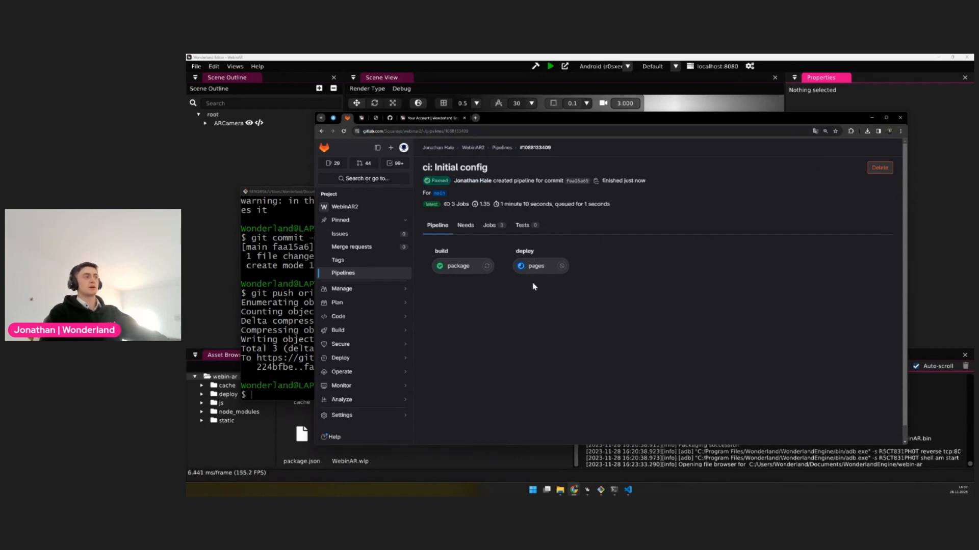
double_click(547, 286)
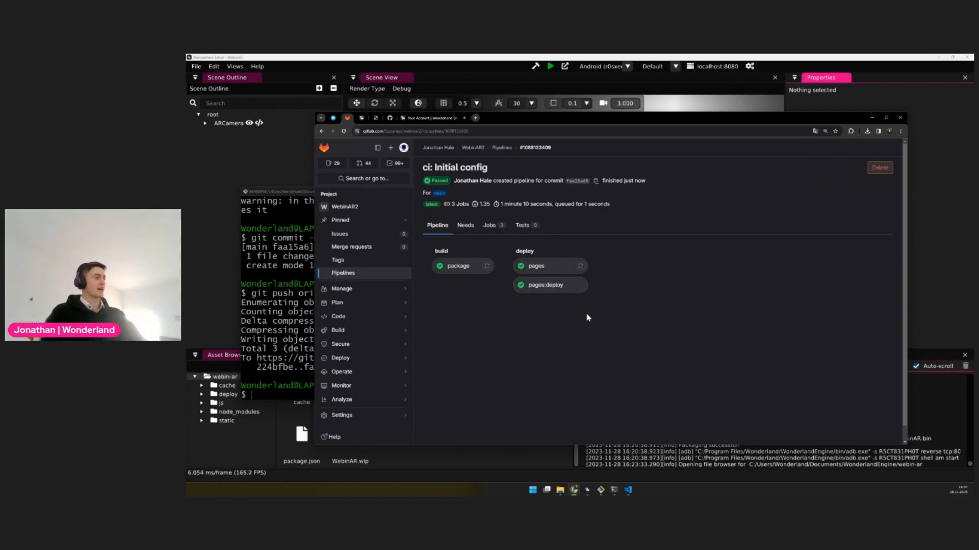
Open the deployed site from the project's Pages settings, allow its camera access to test it, and close it
mouse_move(356, 332)
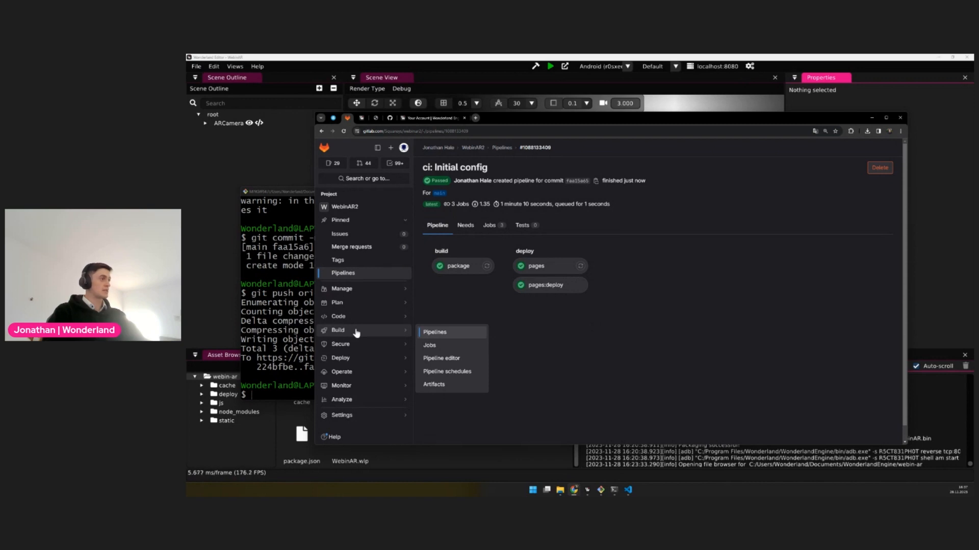
mouse_move(349, 361)
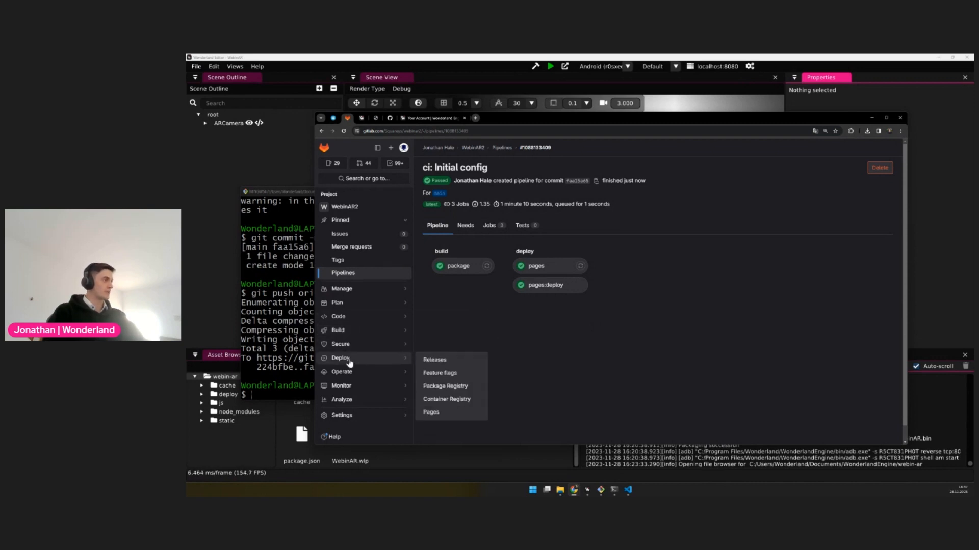
left_click(441, 414)
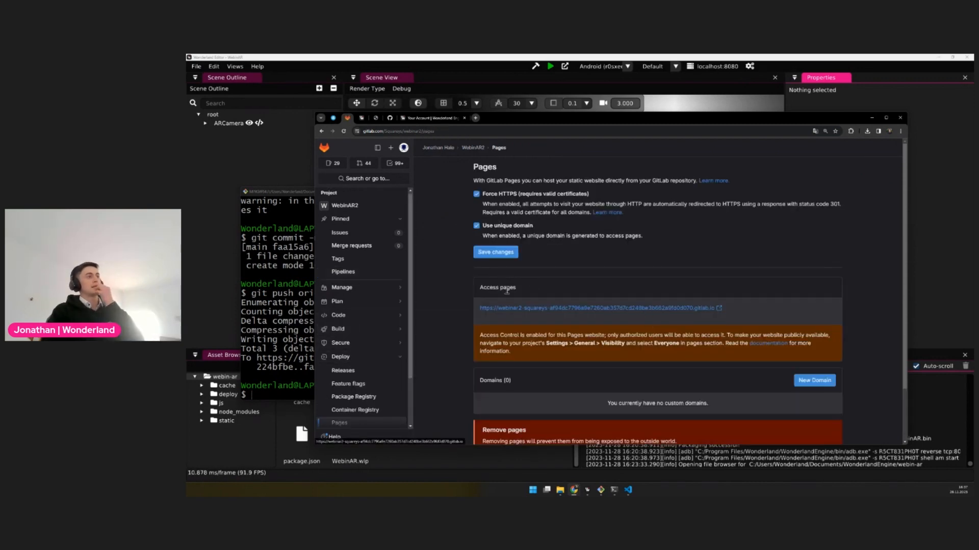
left_click(562, 310)
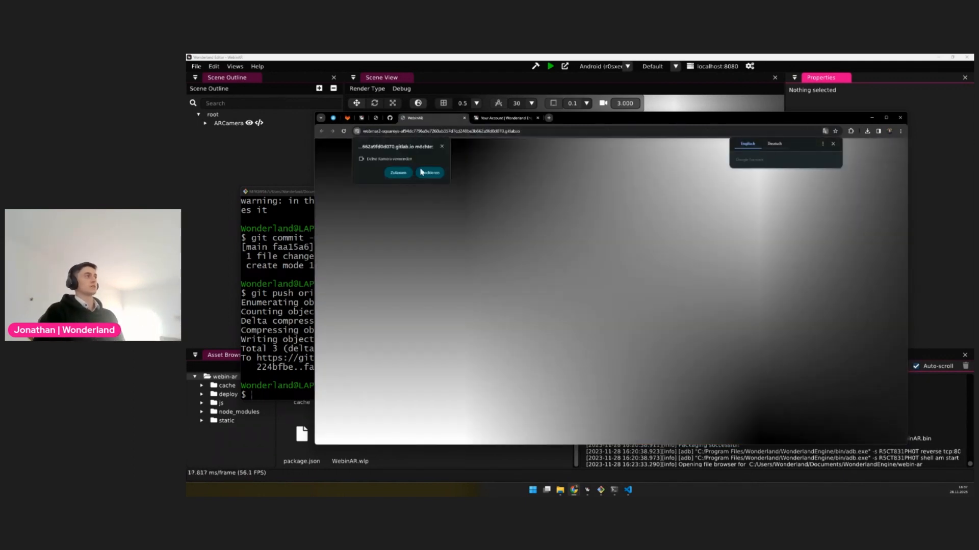
left_click(398, 172)
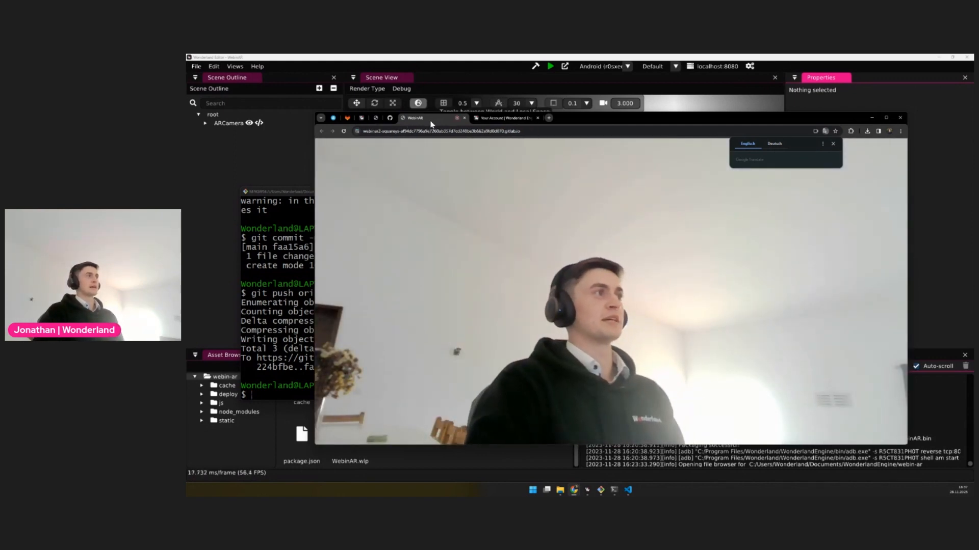
left_click(457, 118)
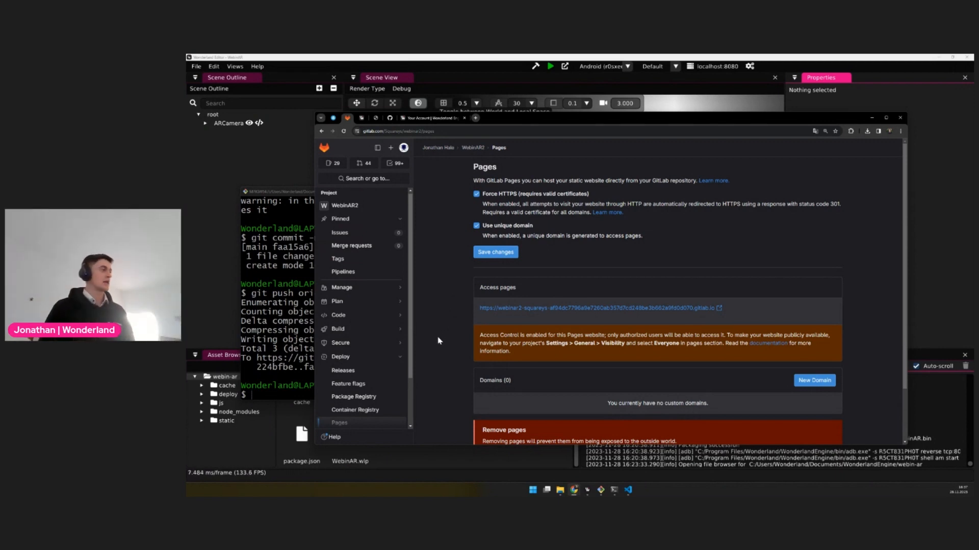
Open the WebinAR2 project's general settings and expand the visibility, project features and permissions section
scroll(439, 352, "down", 2)
scroll(367, 381, "down", 2)
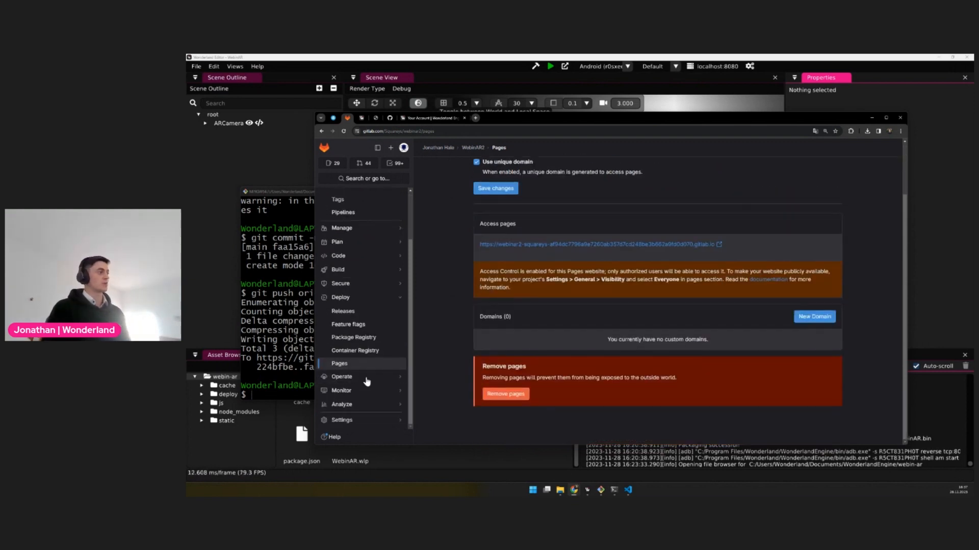
left_click(359, 420)
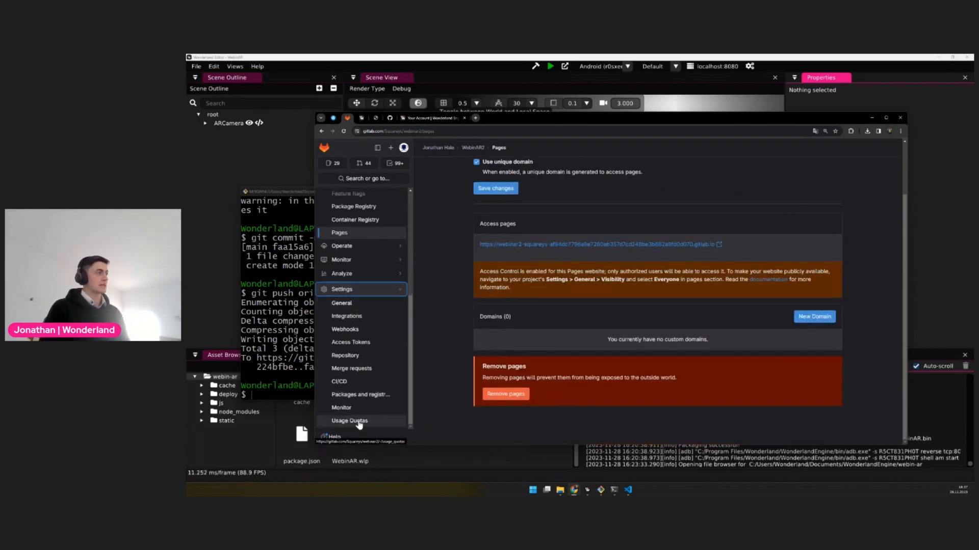
left_click(350, 304)
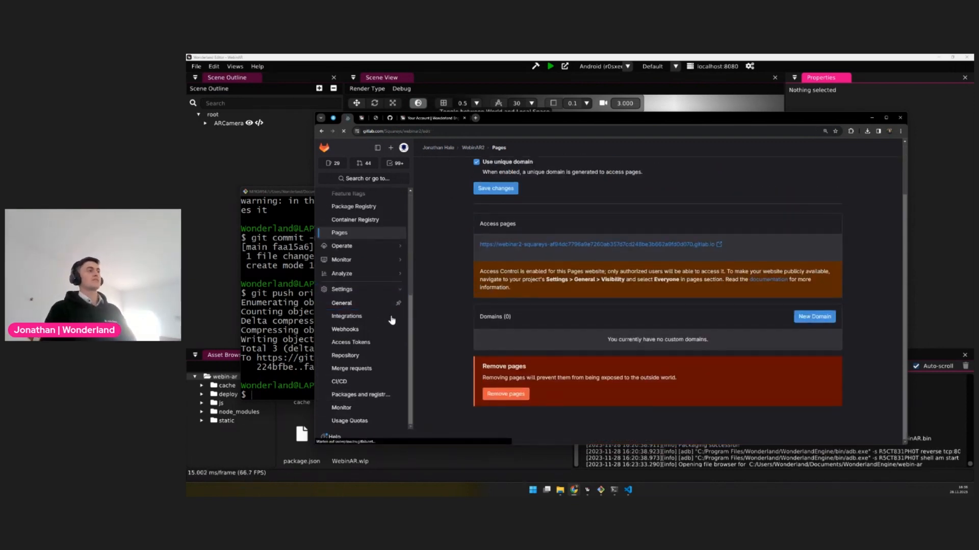
scroll(425, 274, "down", 4)
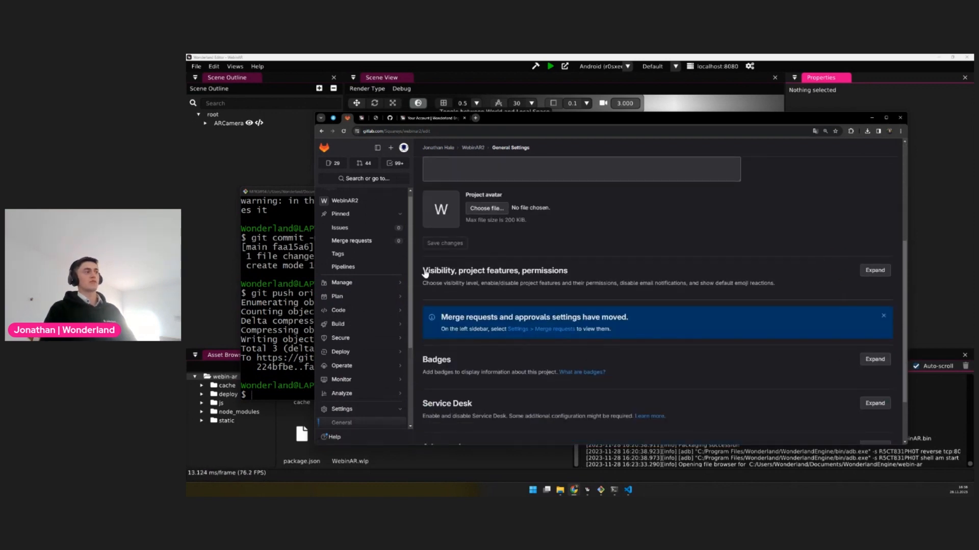
left_click_drag(425, 274, 786, 275)
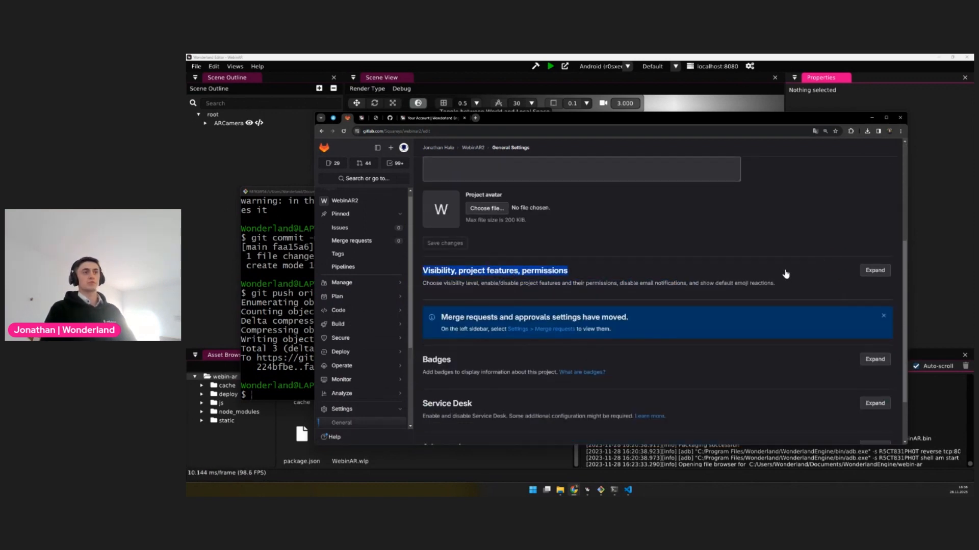
left_click(875, 271)
Set the Pages access level to Everyone in the project's visibility settings and save the changes
scroll(557, 320, "down", 1)
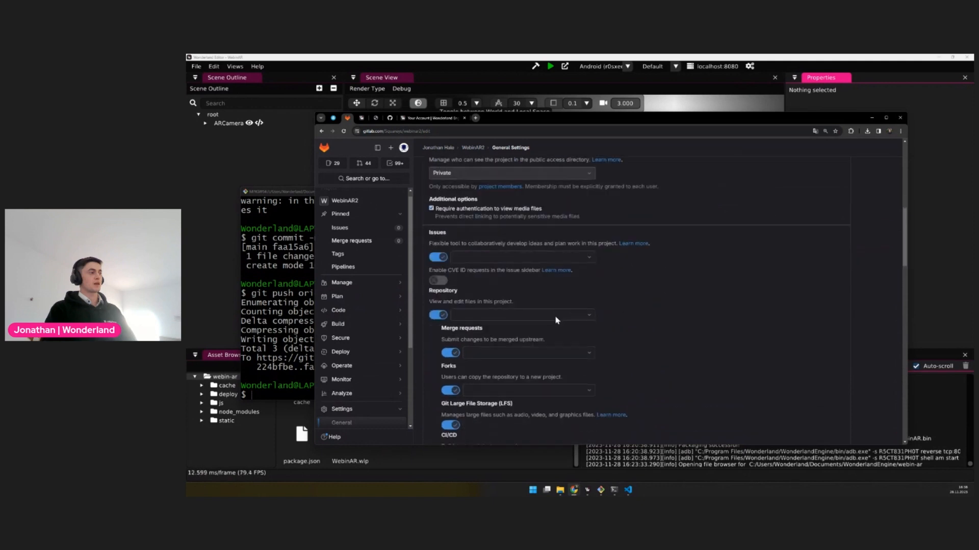
scroll(557, 320, "down", 7)
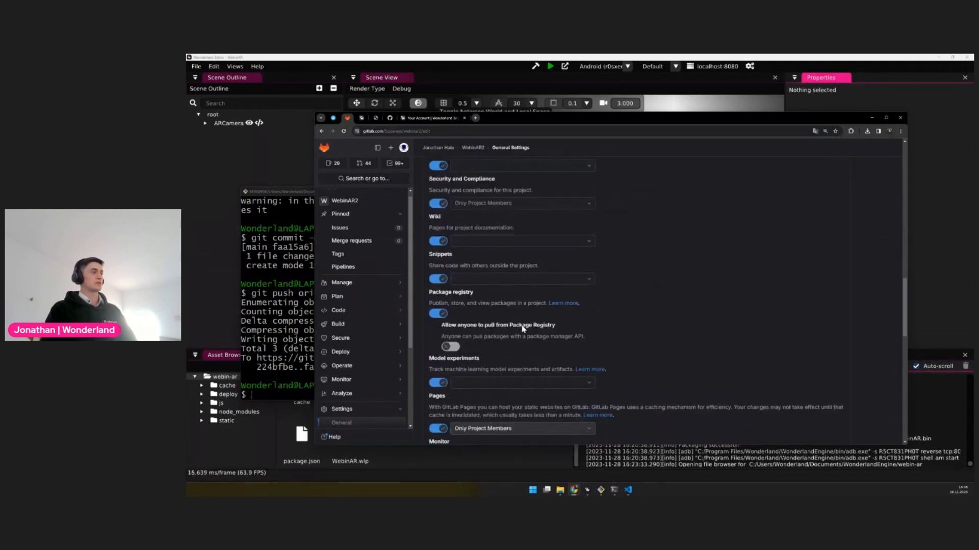
scroll(523, 329, "down", 2)
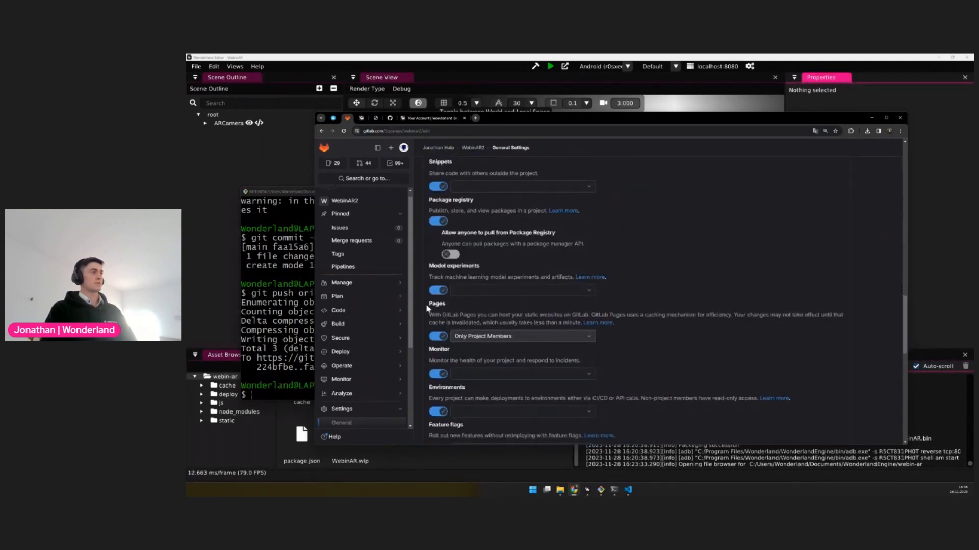
left_click_drag(427, 308, 696, 345)
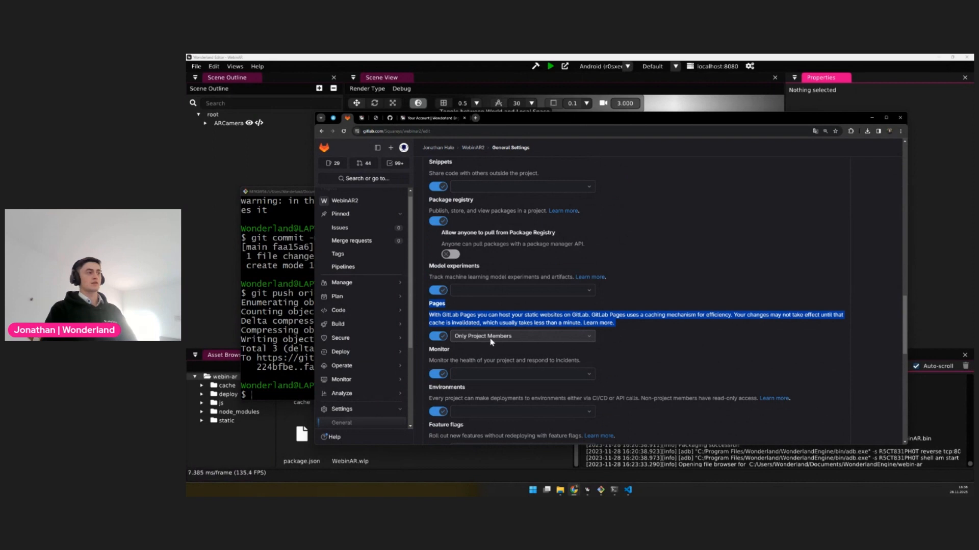
left_click(516, 339)
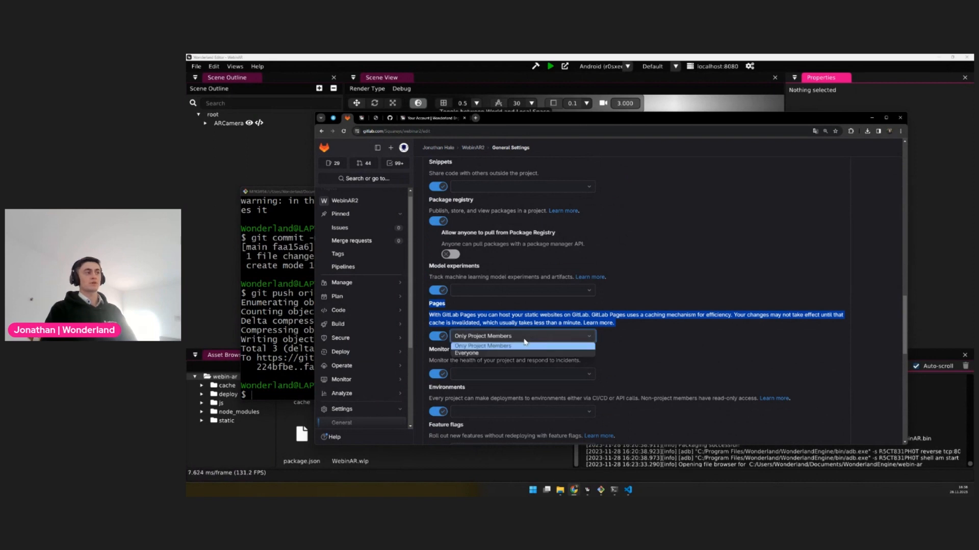
left_click(468, 353)
left_click(740, 351)
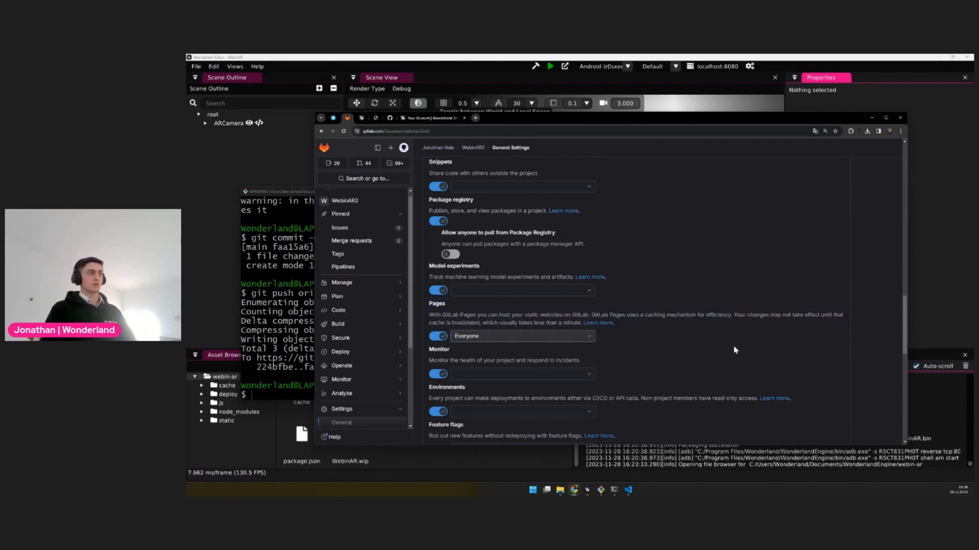
scroll(734, 351, "down", 5)
scroll(517, 400, "down", 3)
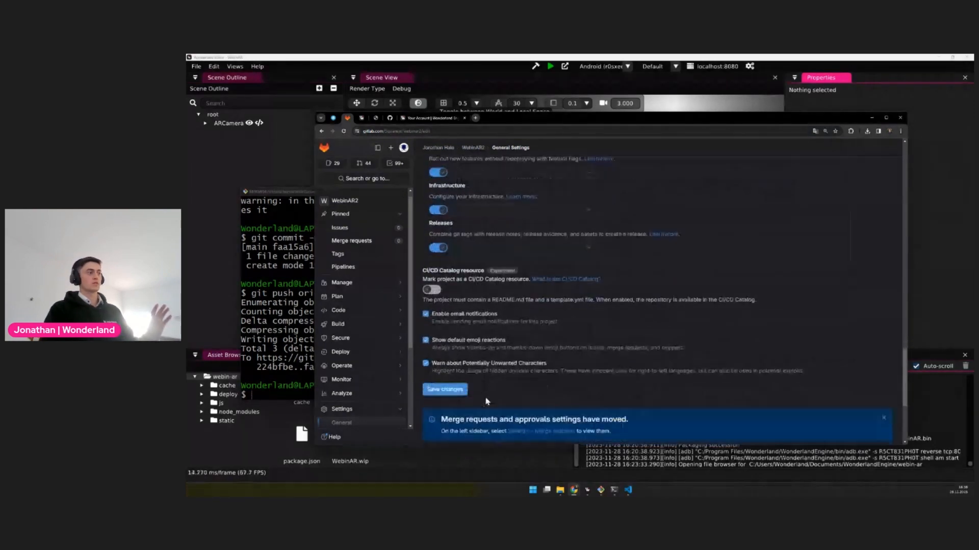
left_click(445, 328)
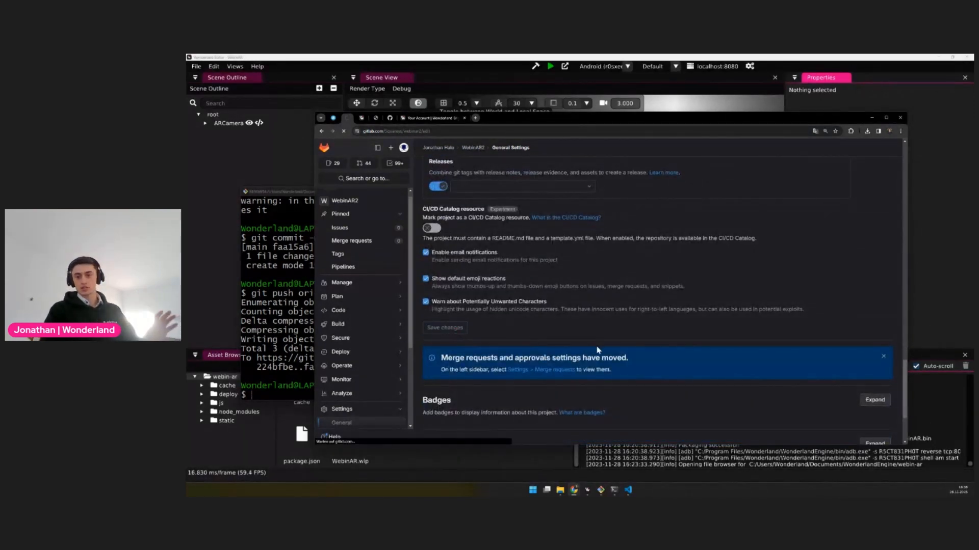
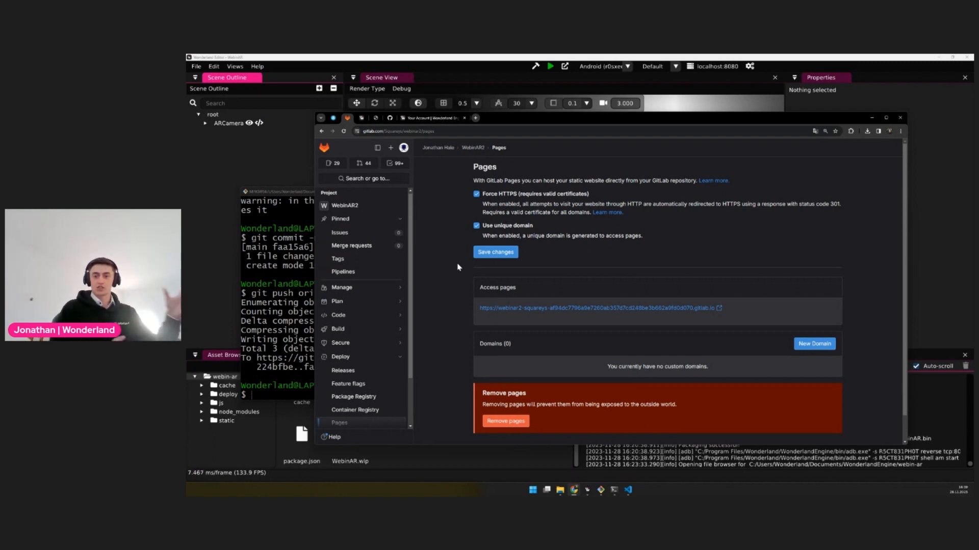
Open the package job of the "ci: Initial config" pipeline and check its duration and log output
left_click(351, 273)
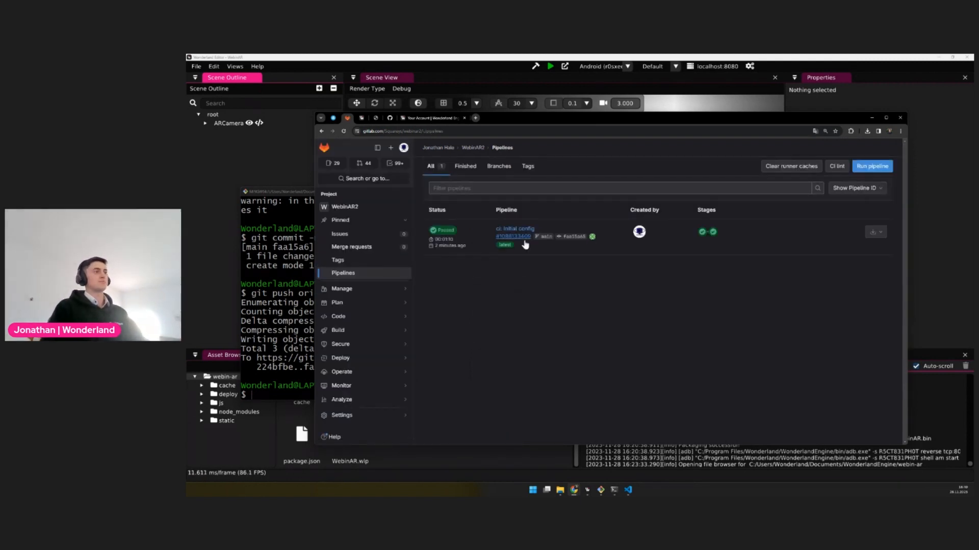
left_click(705, 236)
left_click(681, 264)
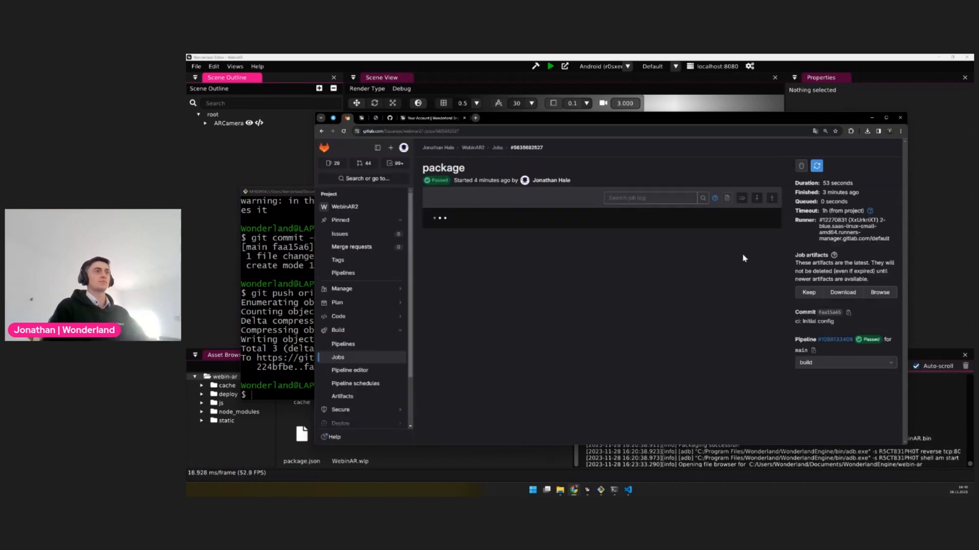
left_click_drag(822, 183, 861, 183)
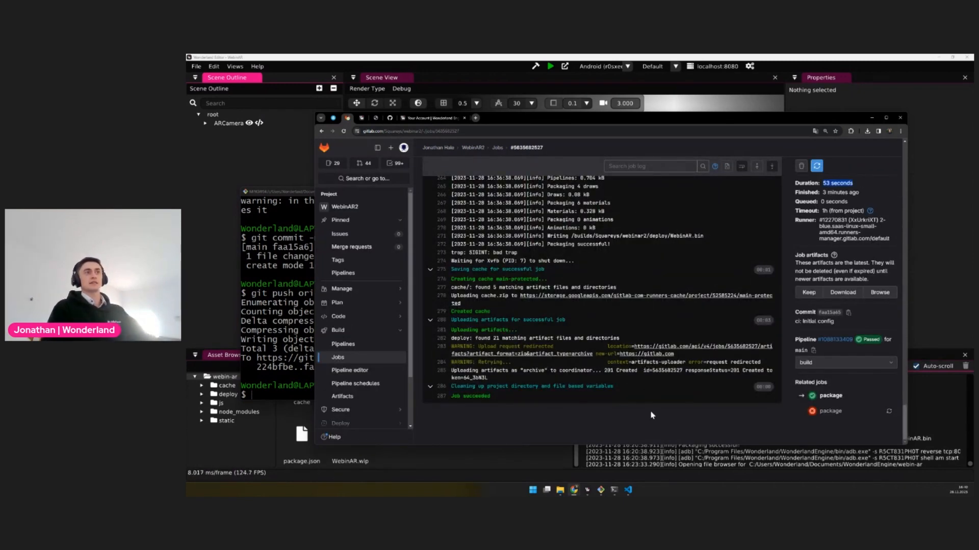
scroll(587, 288, "up", 10)
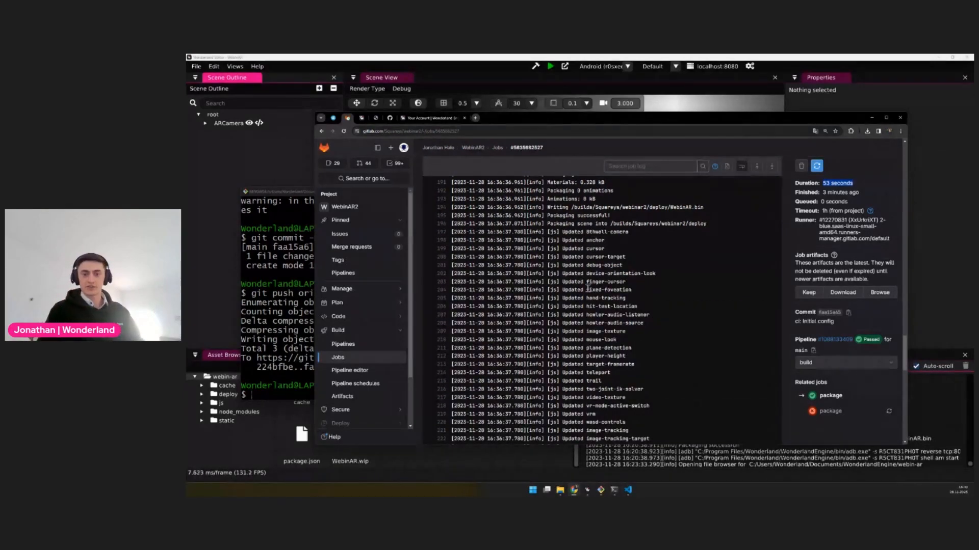
mouse_move(377, 289)
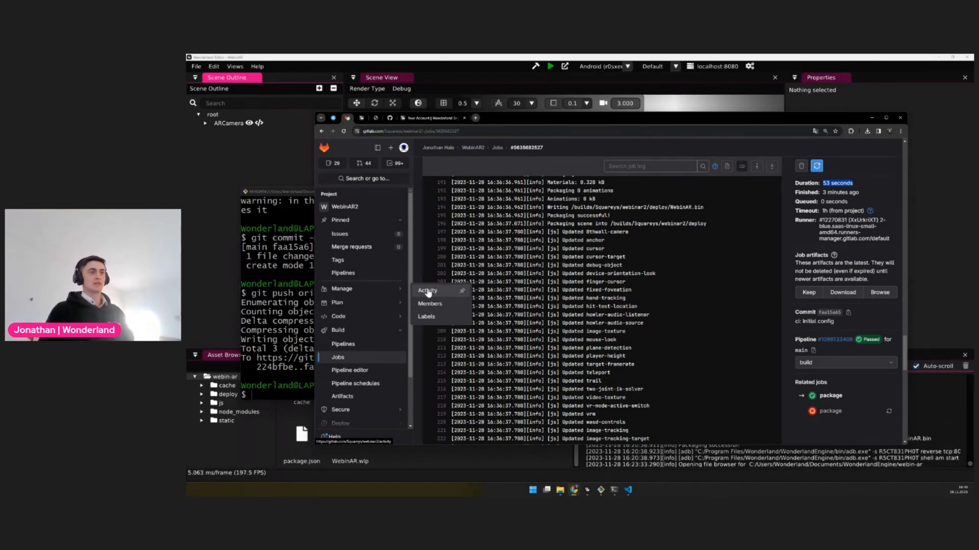
left_click(652, 384)
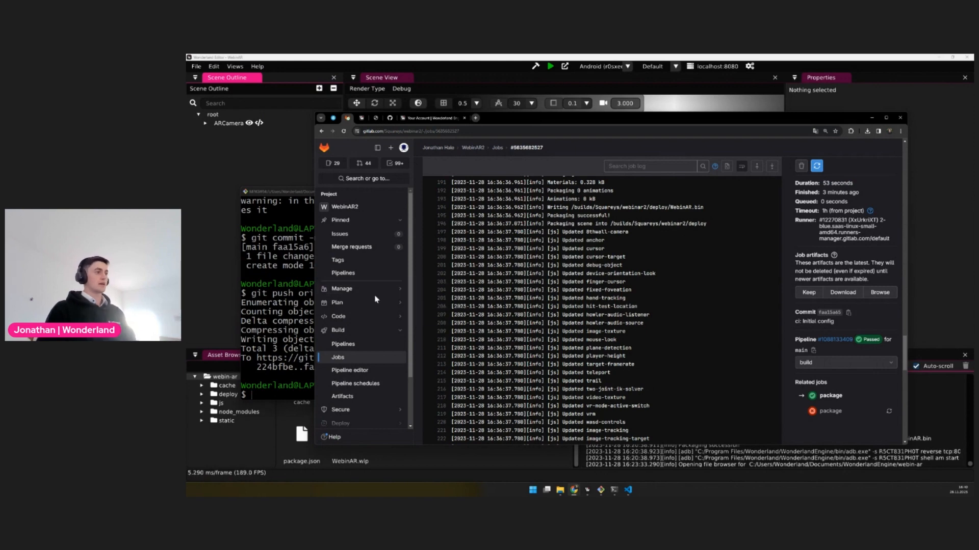
Open the WebinAR2 project's Pages settings and look at the custom domains section
scroll(724, 358, "up", 5)
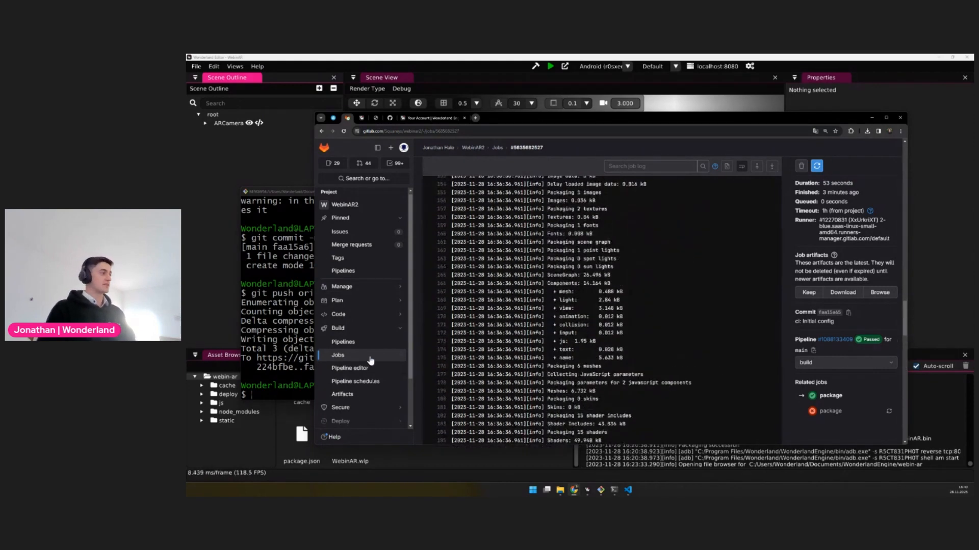
scroll(372, 375, "down", 2)
mouse_move(346, 377)
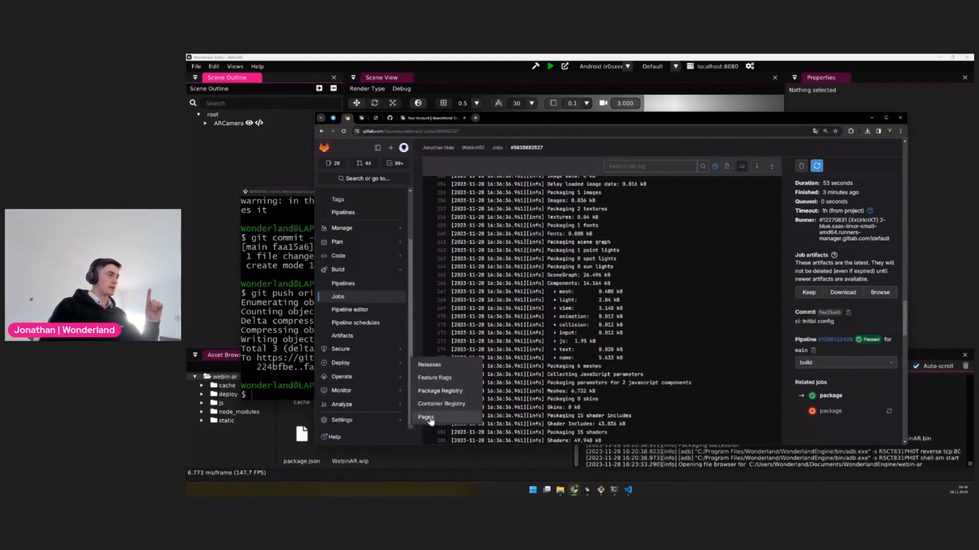
left_click(430, 421)
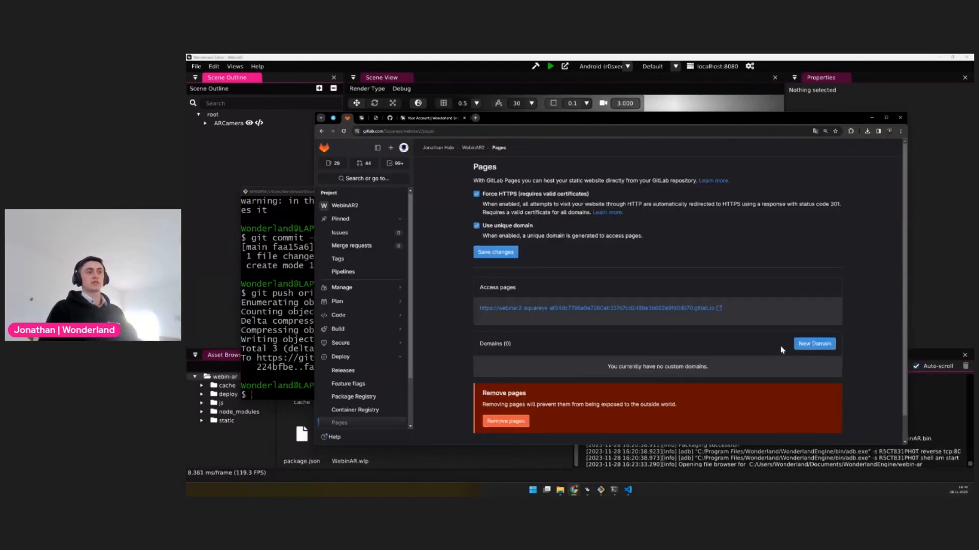
left_click_drag(780, 347, 472, 345)
left_click_drag(533, 345, 480, 342)
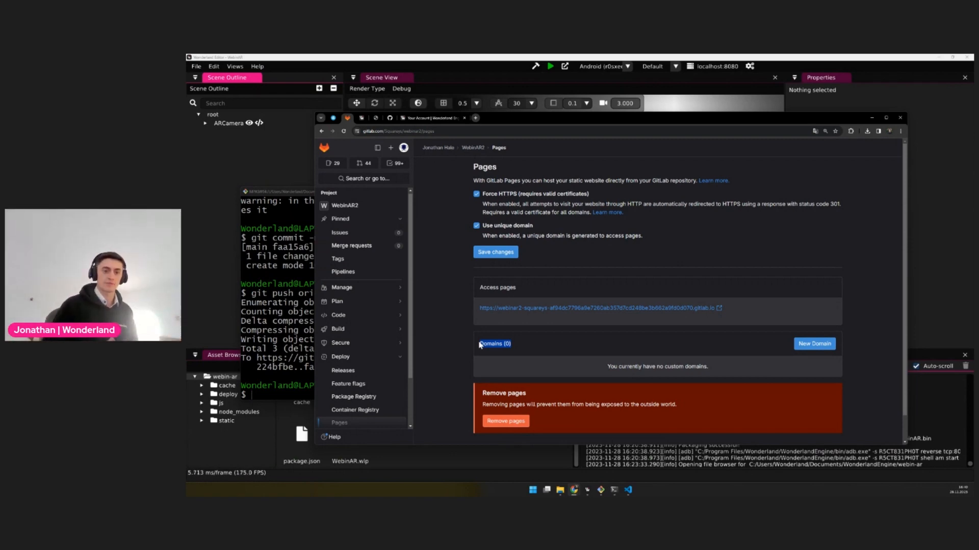
Download the largest GLB version of the "Lobster with fries" model from Sketchfab and show the file in its folder
left_click(333, 119)
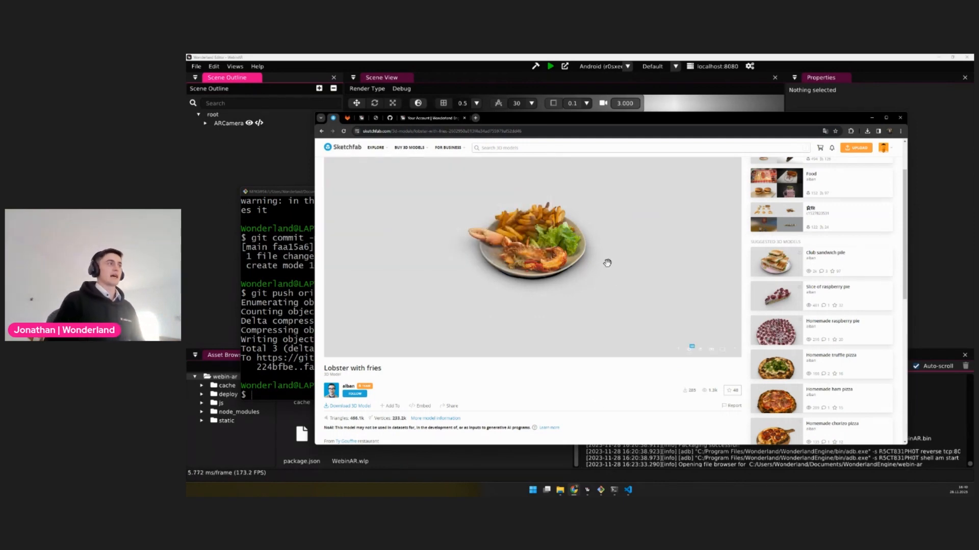
left_click_drag(607, 263, 579, 266)
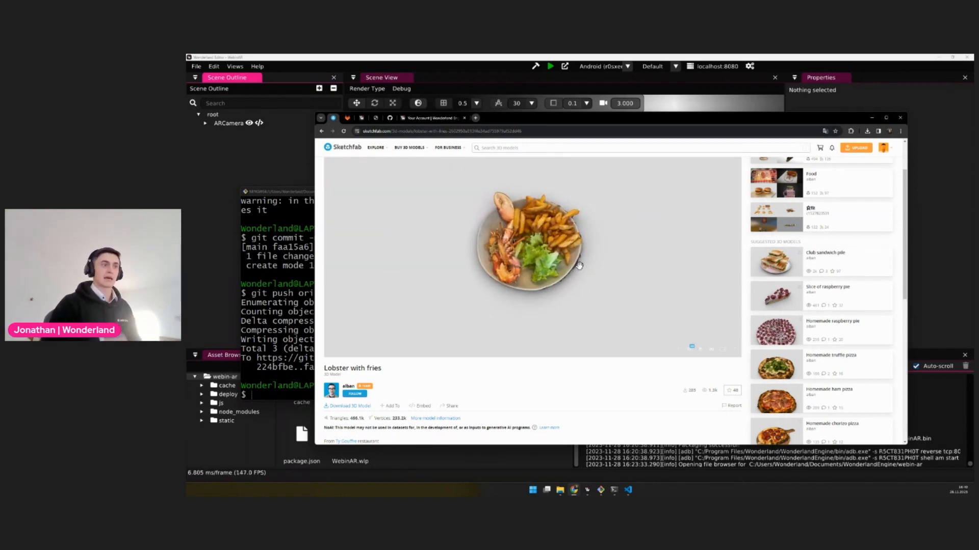
left_click(349, 406)
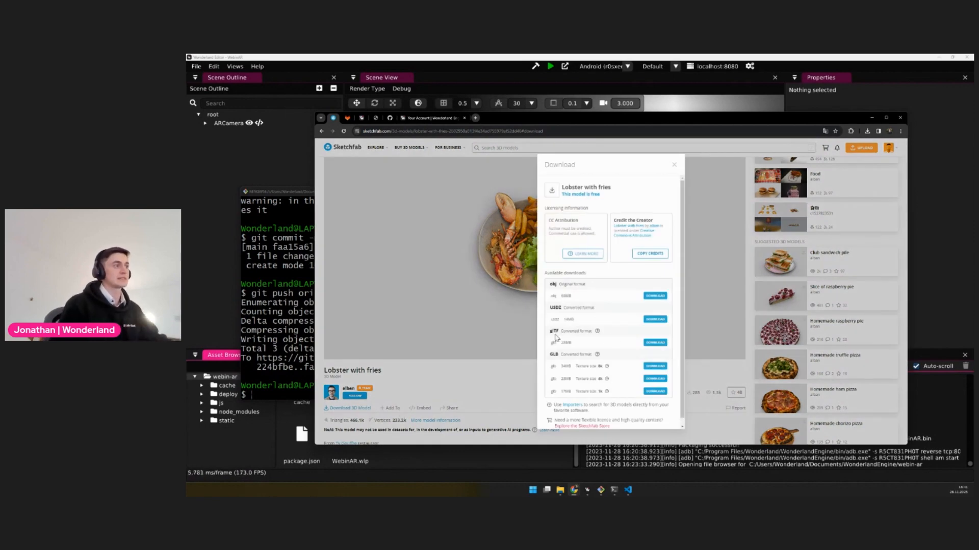
left_click(651, 369)
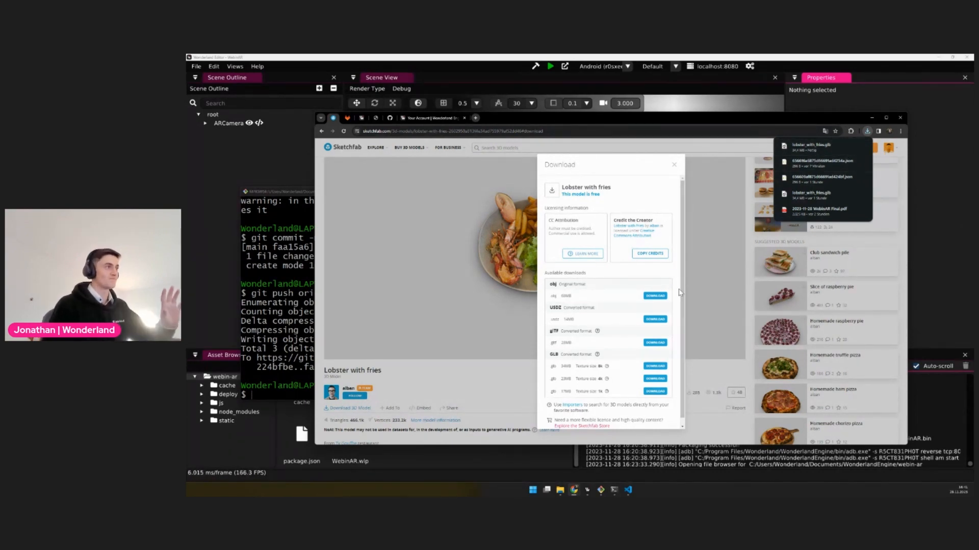
left_click(855, 149)
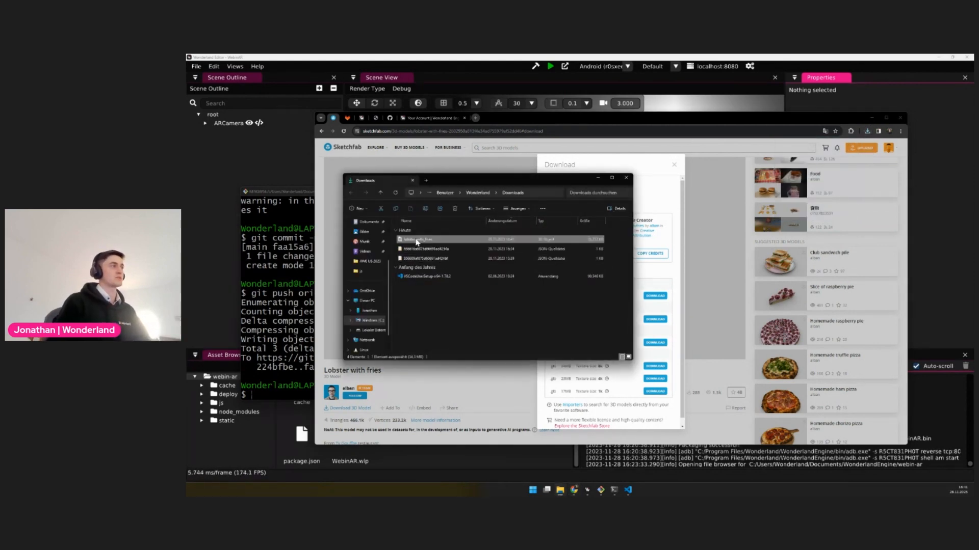
Switch to Wonderland Editor and create a folder named "models" in the webin-ar project root
left_click(230, 386)
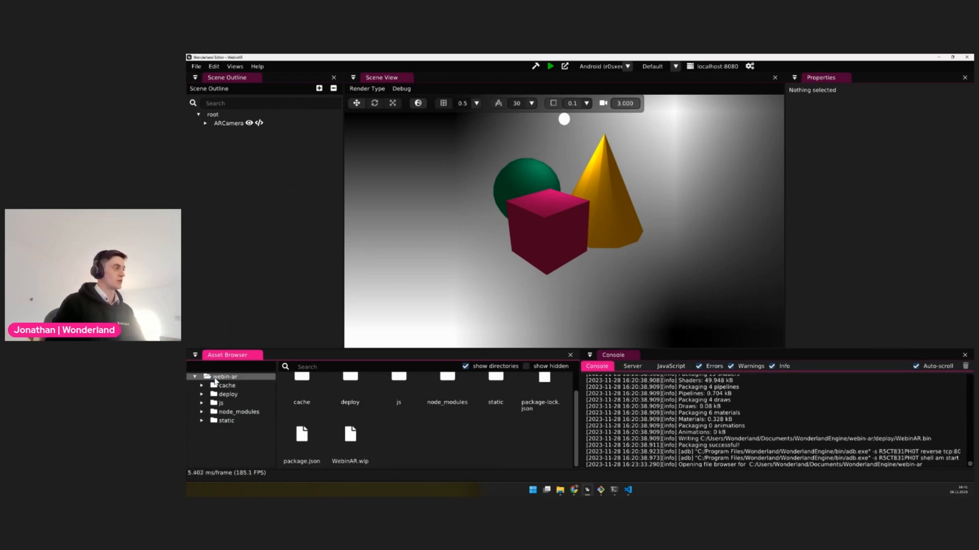
left_click(224, 378)
right_click(477, 439)
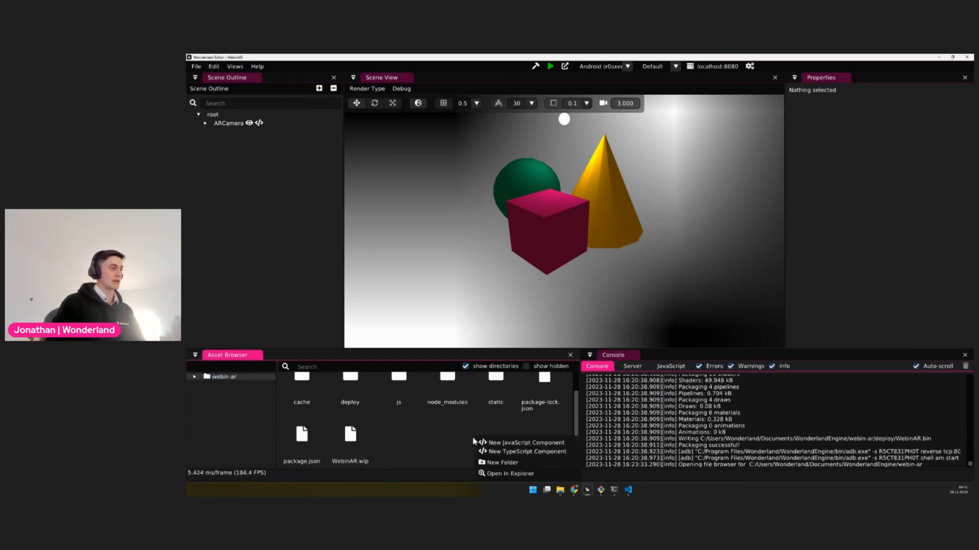
left_click(513, 463)
type("models")
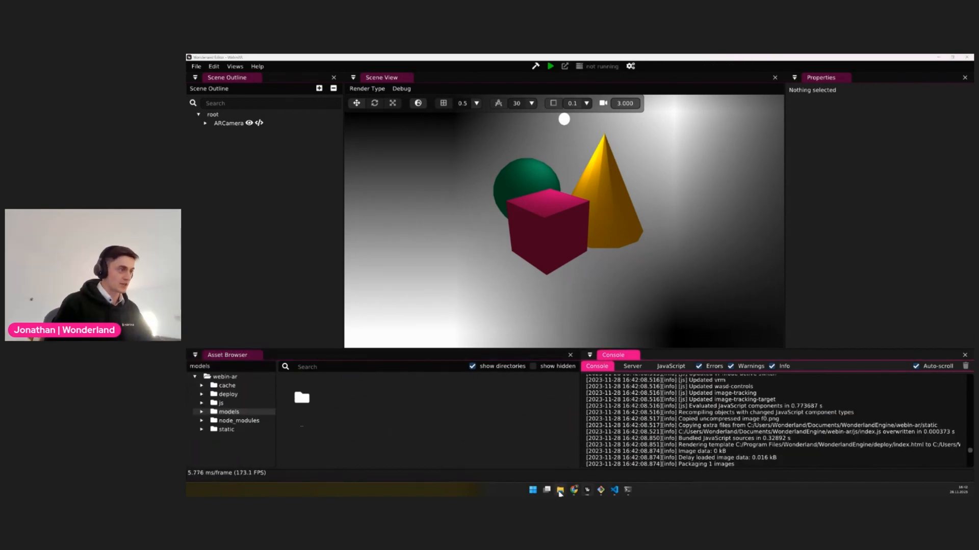
Copy lobster_with_fries.glb from the Downloads folder into the project's models folder and add it to the scene
mouse_move(560, 493)
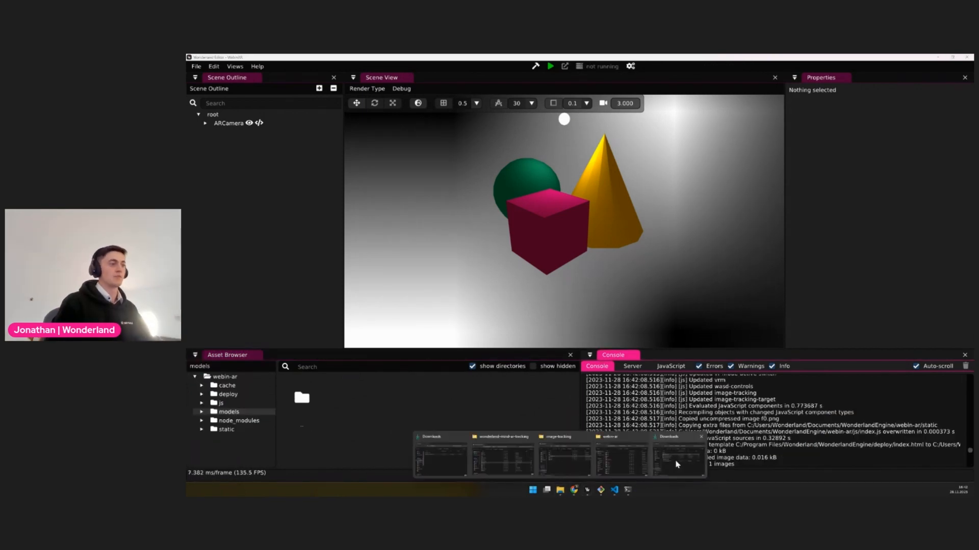
left_click(678, 464)
left_click_drag(422, 239, 355, 436)
left_click(445, 438)
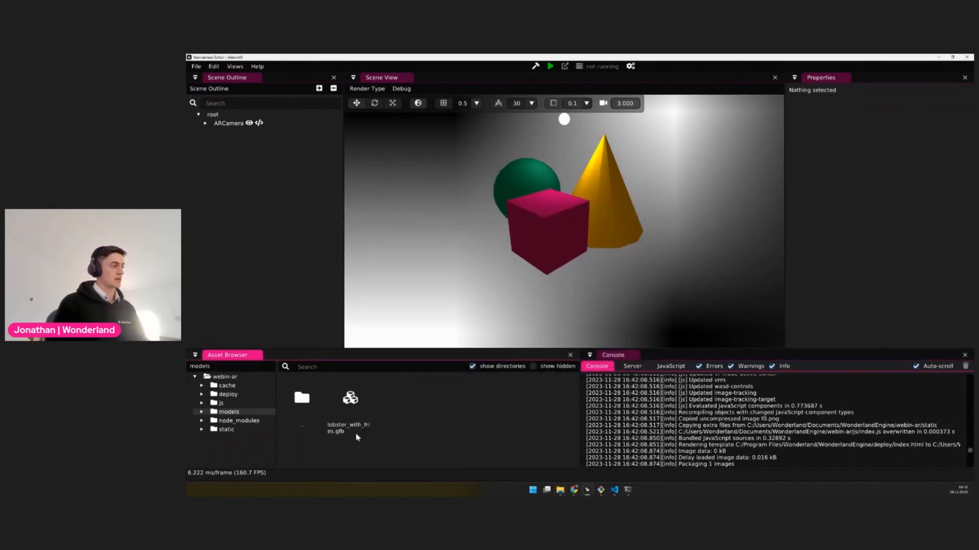
mouse_move(348, 406)
left_mouse_down()
mouse_move(424, 398)
mouse_move(564, 237)
left_mouse_up()
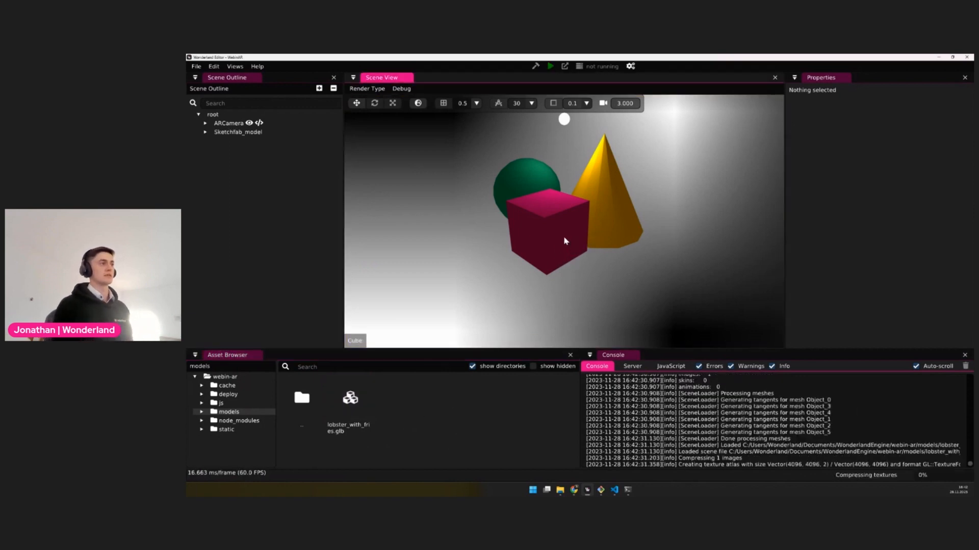
Make Sketchfab_model a child of the TrackingTarget object under ARCamera
left_click(229, 132)
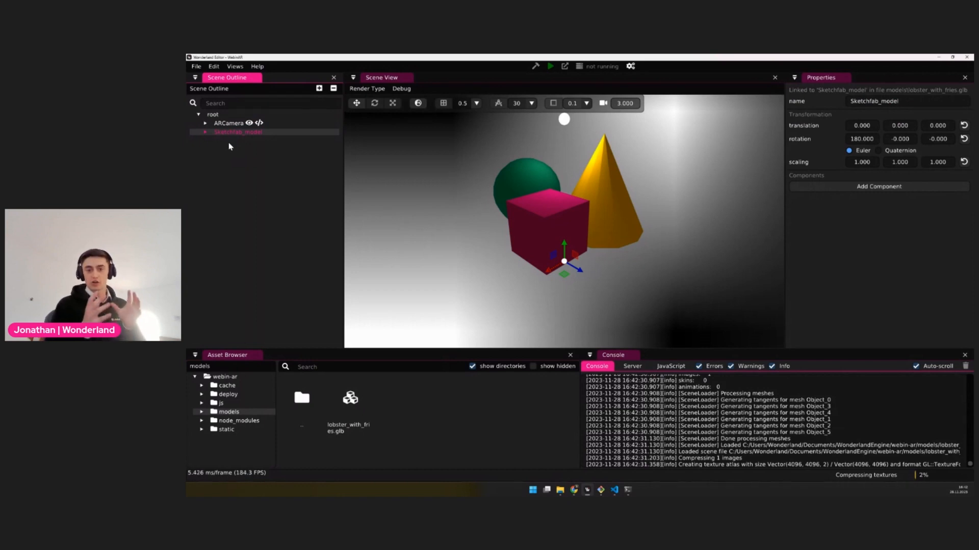
left_click(206, 124)
left_click(252, 133)
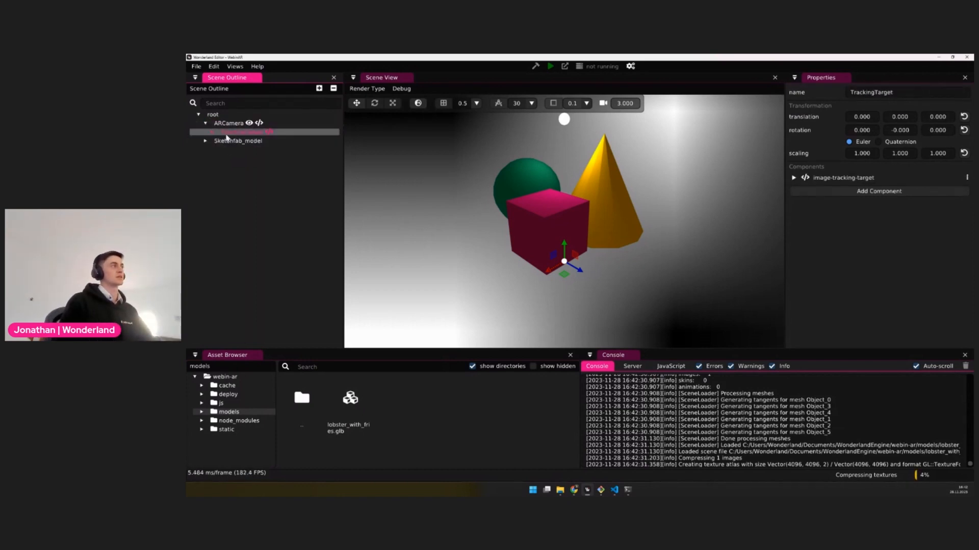
double_click(252, 134)
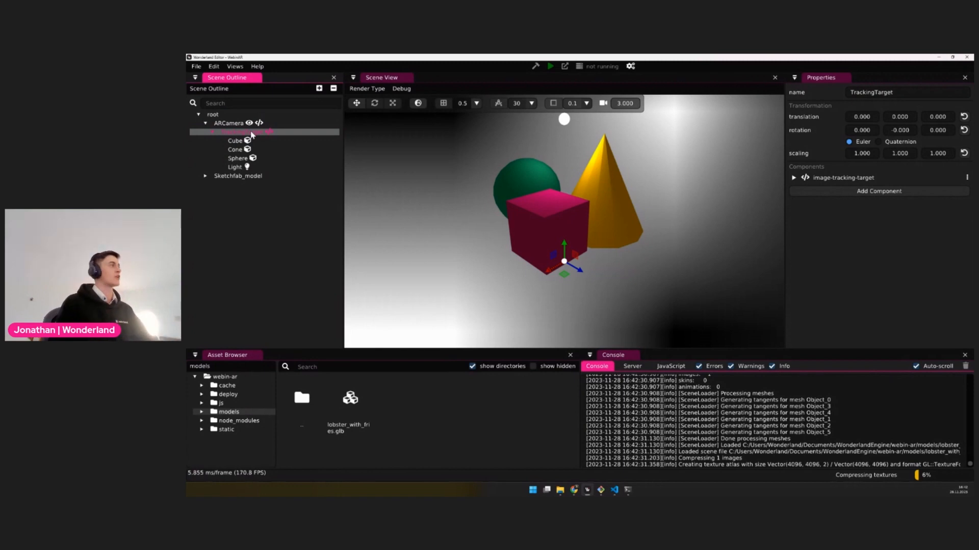
mouse_move(234, 176)
left_mouse_down()
mouse_move(293, 184)
mouse_move(260, 137)
left_mouse_up()
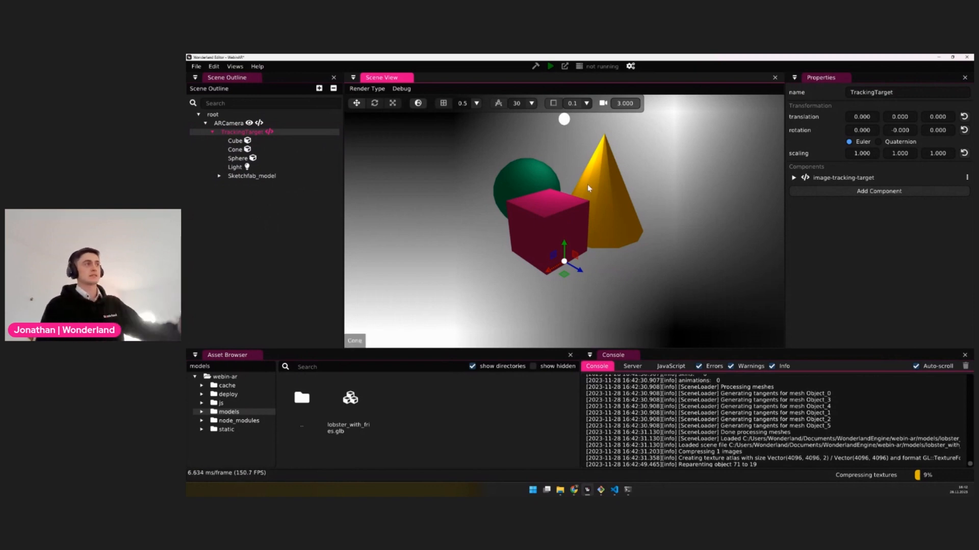
Delete the Cube, Cone and Sphere placeholder objects from the TrackingTarget
left_click(561, 225)
left_click(580, 204, "shift")
left_click(529, 190, "shift")
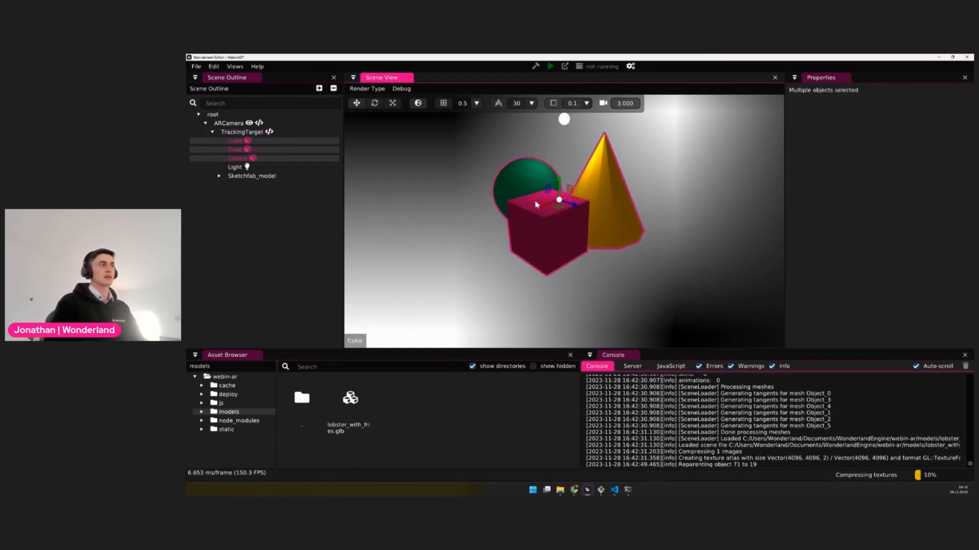
left_click(571, 229)
left_click(622, 204)
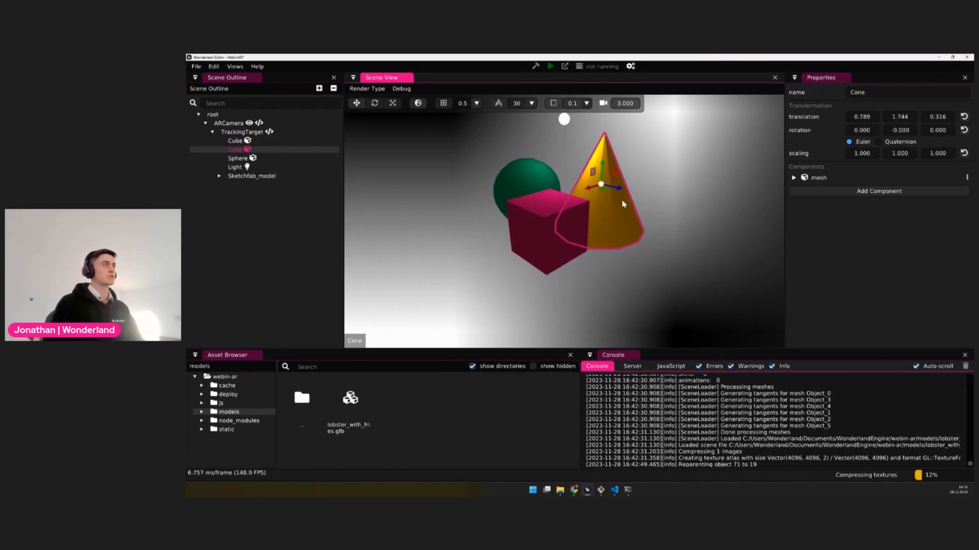
left_click(527, 178, "shift")
left_click(552, 247, "shift")
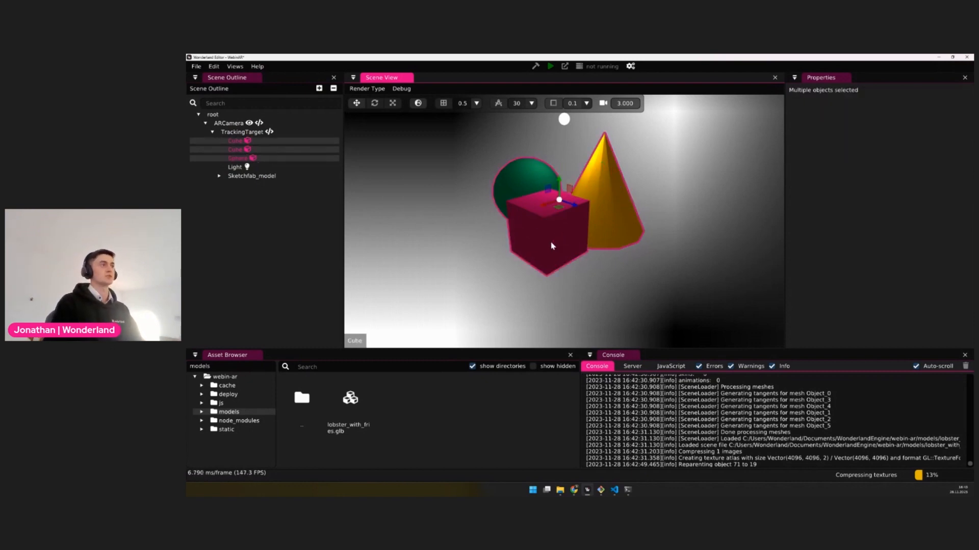
key("Delete")
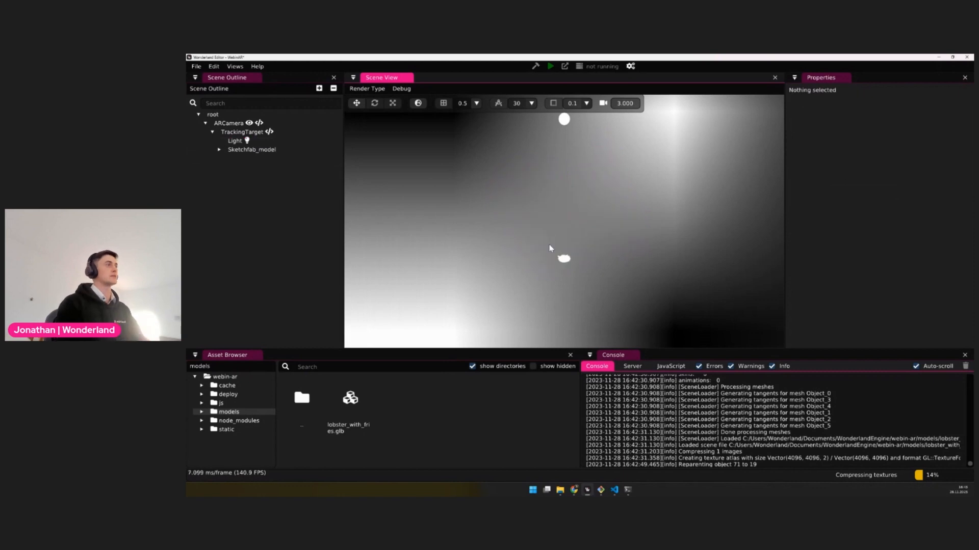
Examine the imported lobster model's size and object hierarchy, and select its parent object Sketchfab_model
left_click(564, 257)
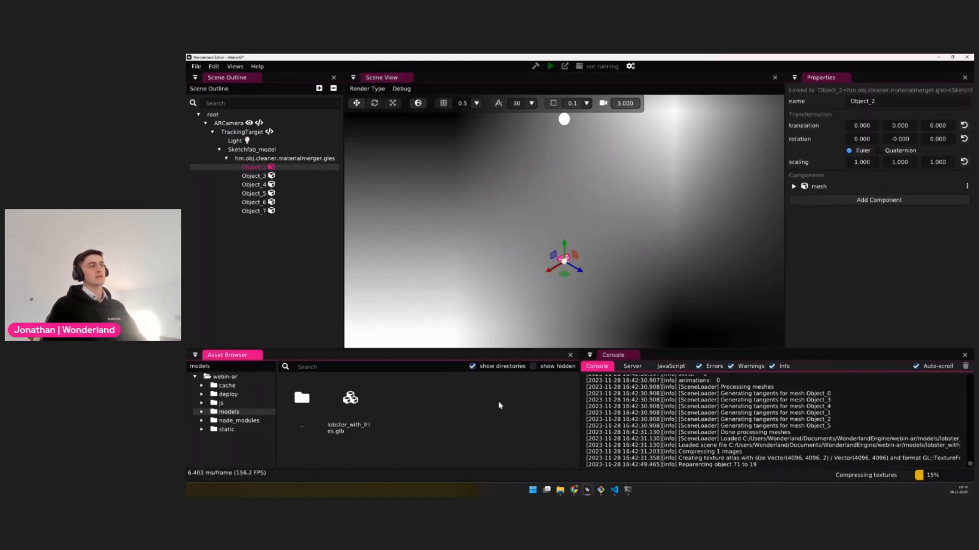
scroll(572, 280, "down", 1)
scroll(575, 281, "up", 3)
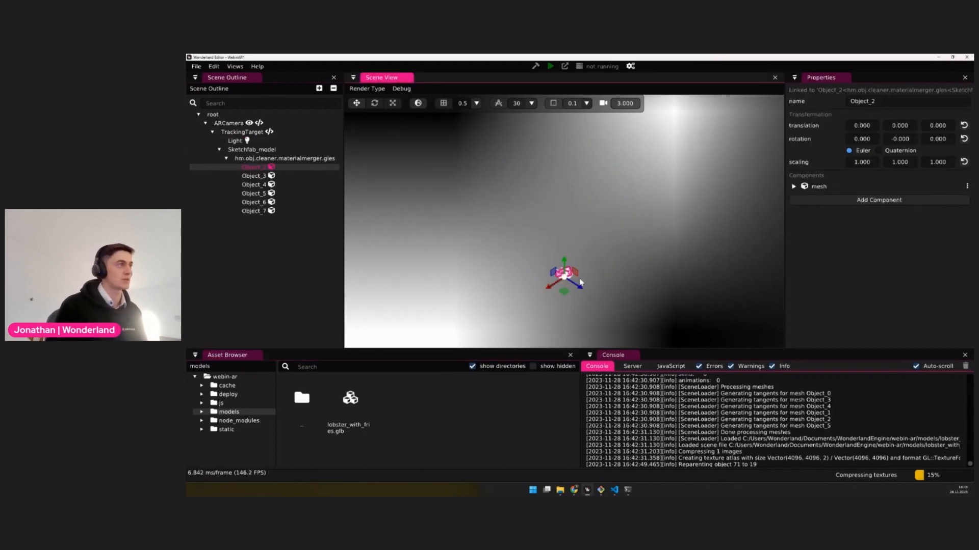
scroll(579, 283, "up", 1)
scroll(579, 283, "down", 1)
scroll(577, 280, "down", 2)
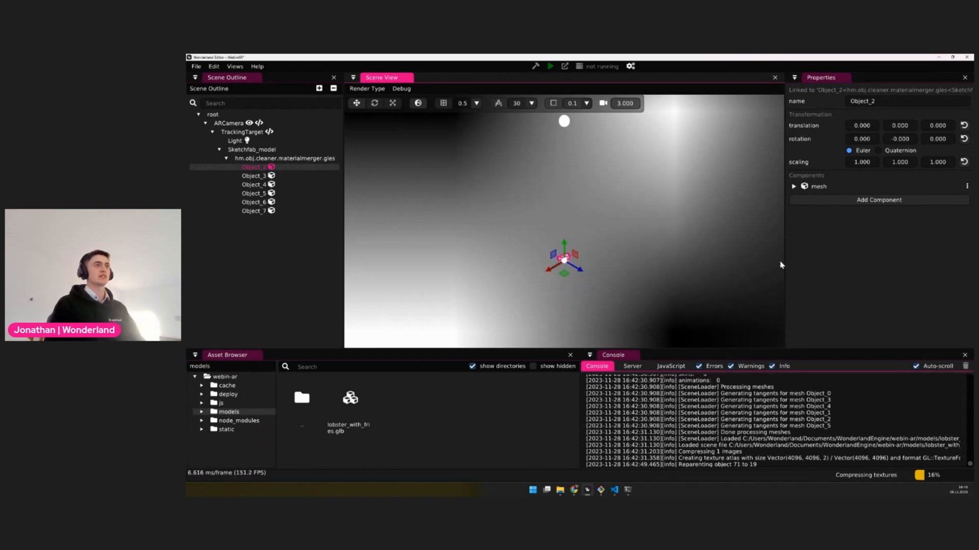
left_click(827, 275)
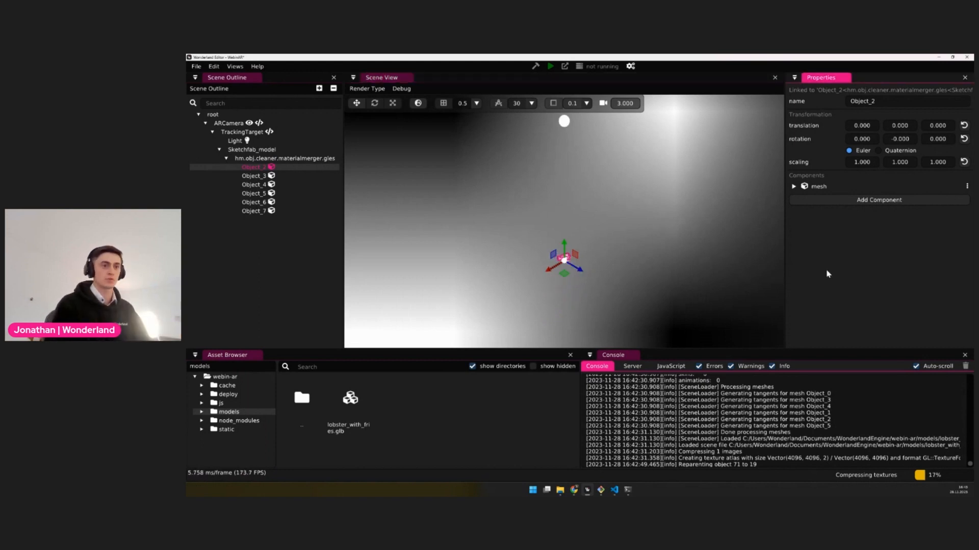
left_click(837, 367)
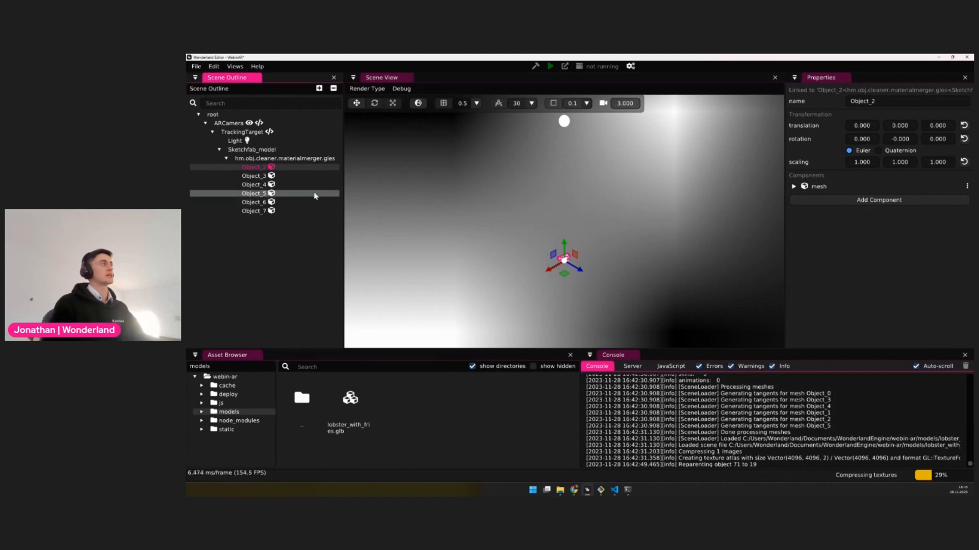
left_click(263, 150)
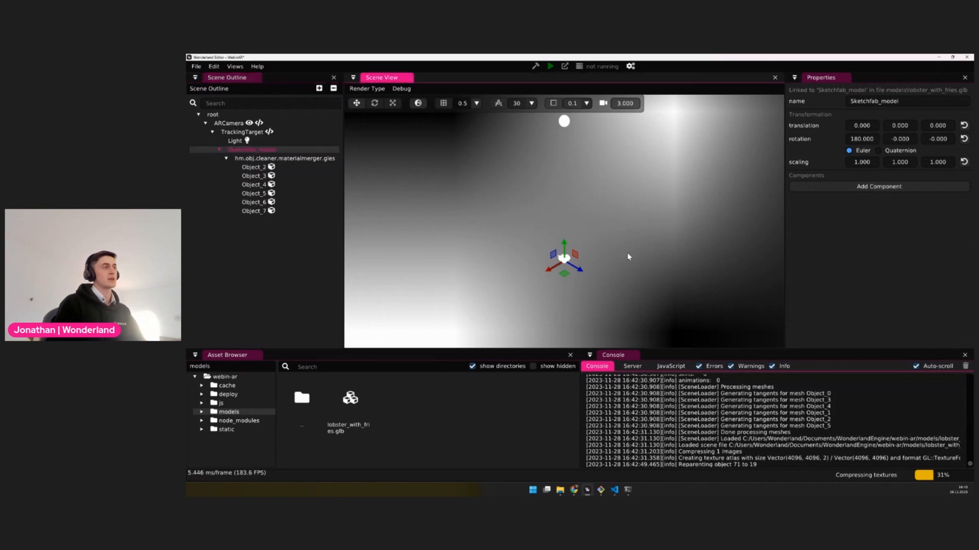
Scale Sketchfab_model uniformly to about 11.29 on all three axes
key("s")
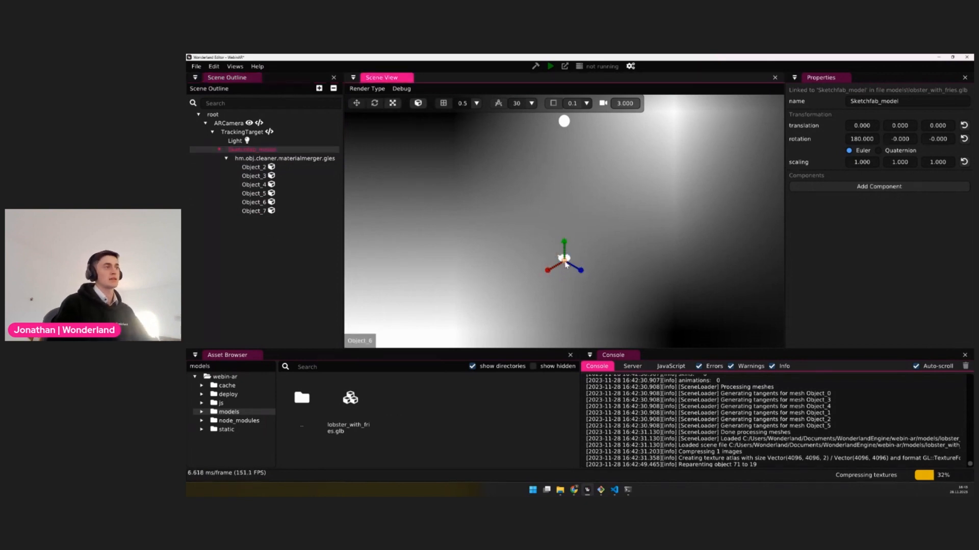
left_click_drag(565, 264, 941, 324)
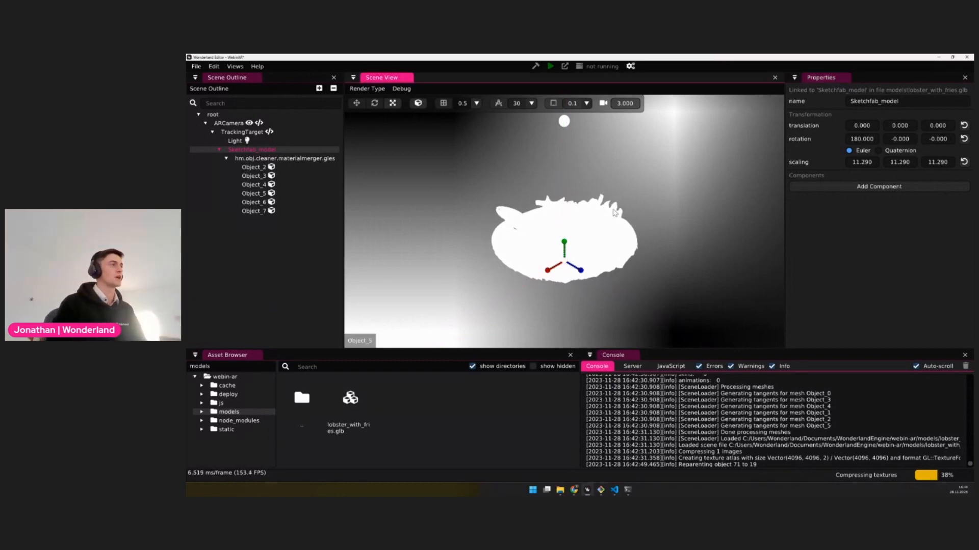
scroll(614, 212, "down", 5)
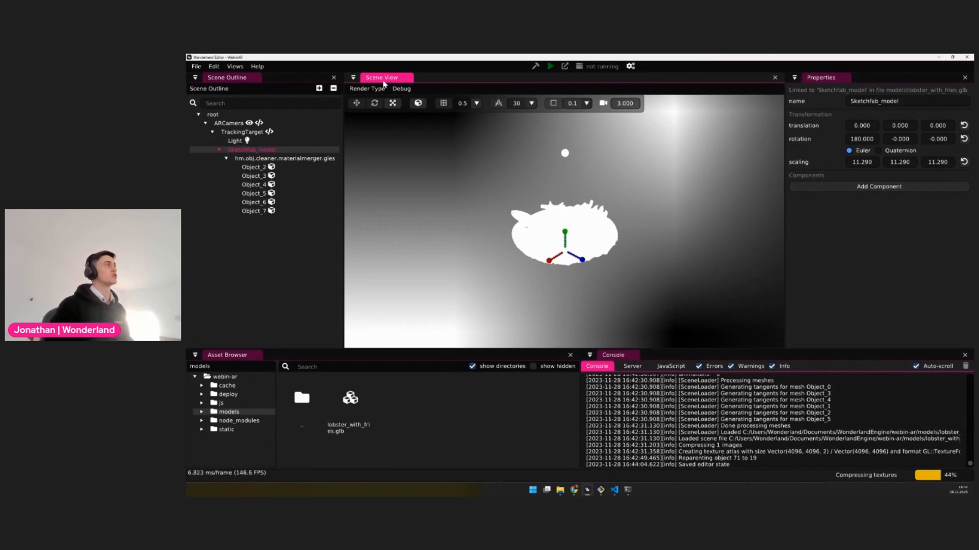
Open the Resources view, dock it alongside Properties and widen it to show the simplify settings of the lobster meshes
left_click(234, 67)
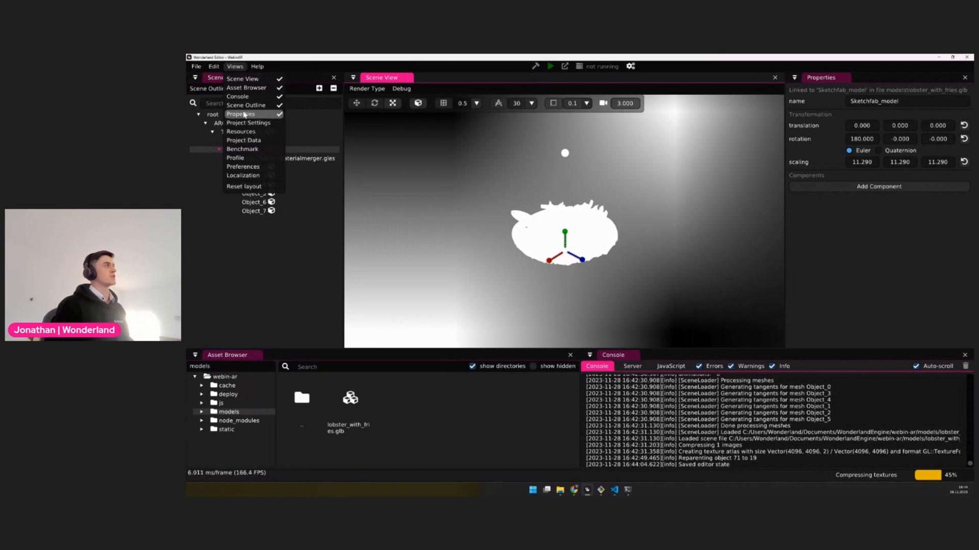
left_click(242, 133)
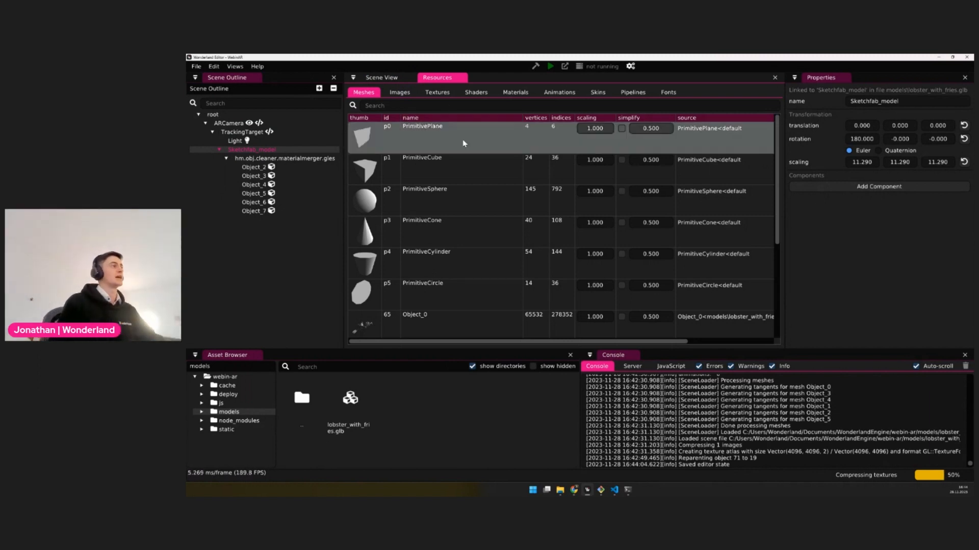
scroll(489, 194, "down", 5)
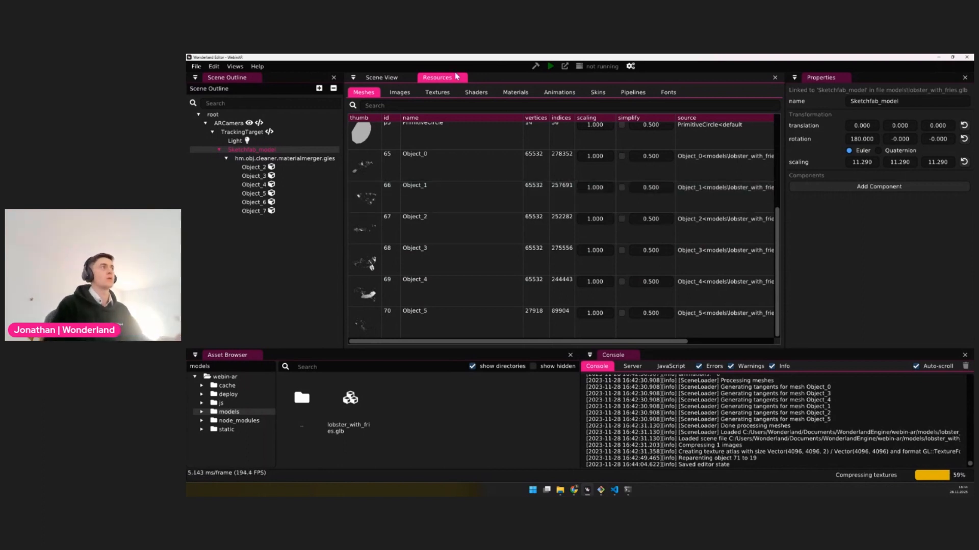
left_click_drag(446, 78, 879, 209)
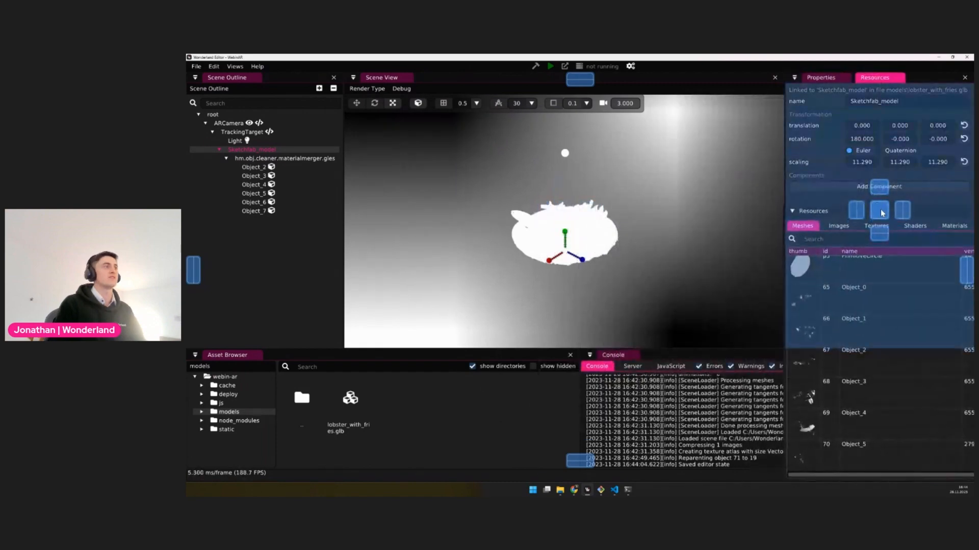
left_click_drag(785, 216, 530, 219)
scroll(451, 239, "up", 5)
scroll(451, 240, "down", 1)
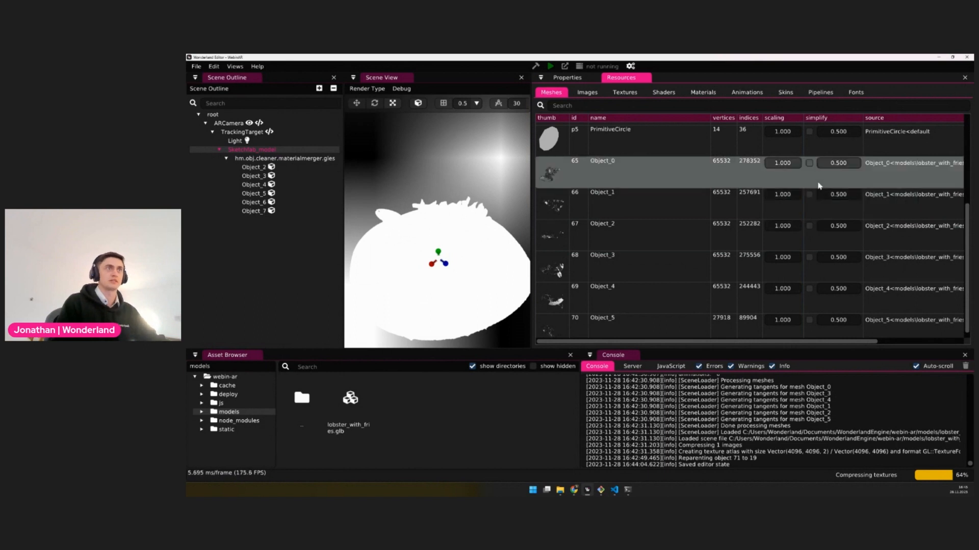
Enable auto-simplification for the lobster meshes Object_0 through Object_5
left_click(810, 165)
left_click(811, 195)
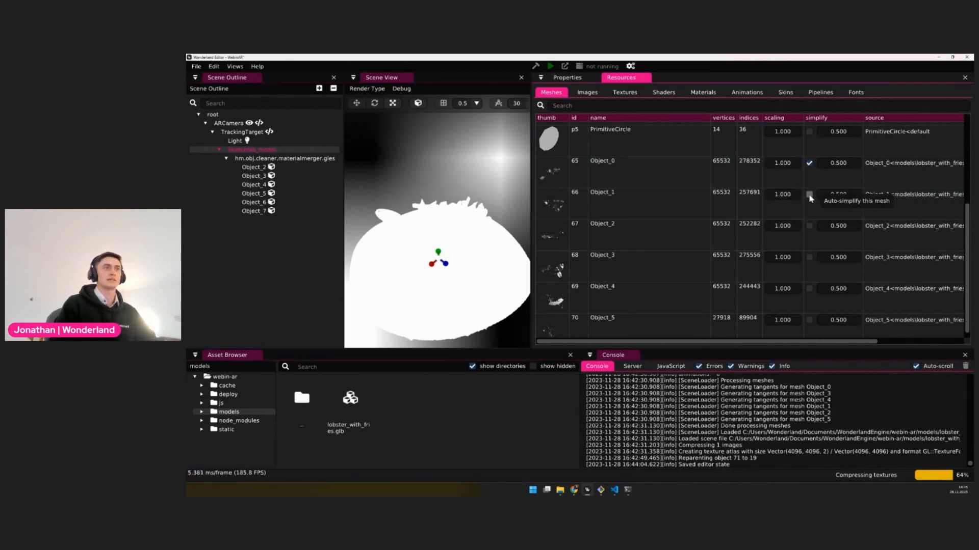
left_click(809, 226)
left_click(809, 257)
left_click(809, 289)
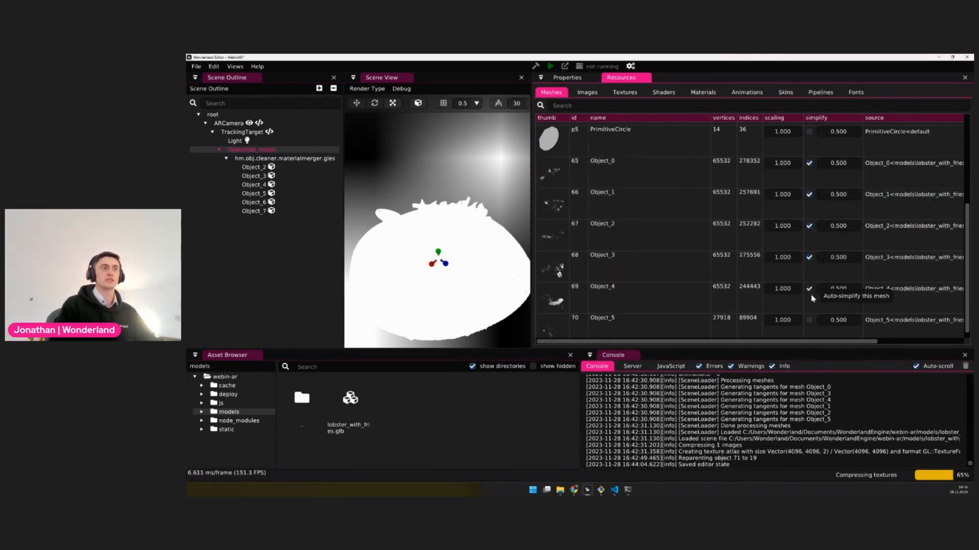
left_click(809, 320)
Inspect the textured lobster model up close and from other angles in the scene
scroll(831, 257, "down", 1)
scroll(817, 289, "up", 5)
scroll(815, 229, "down", 4)
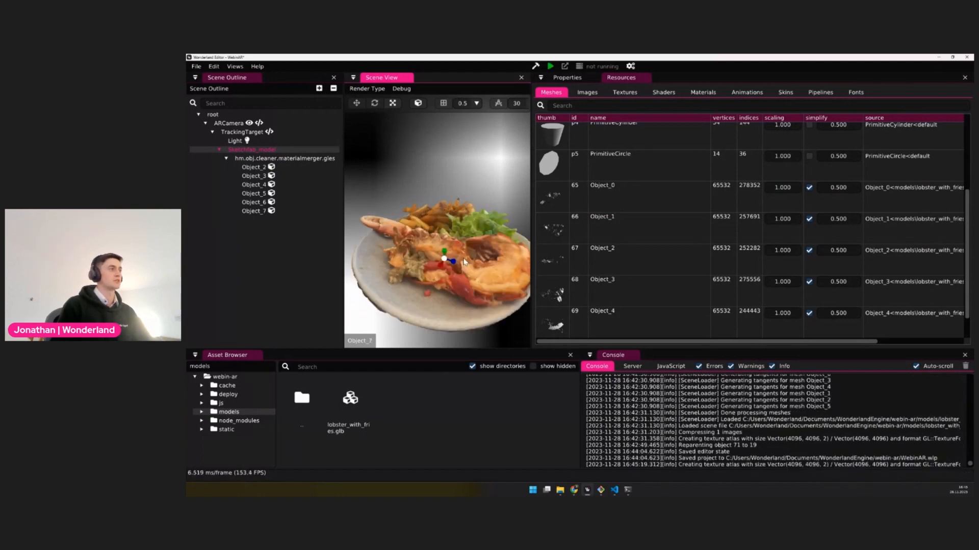
scroll(465, 262, "up", 10)
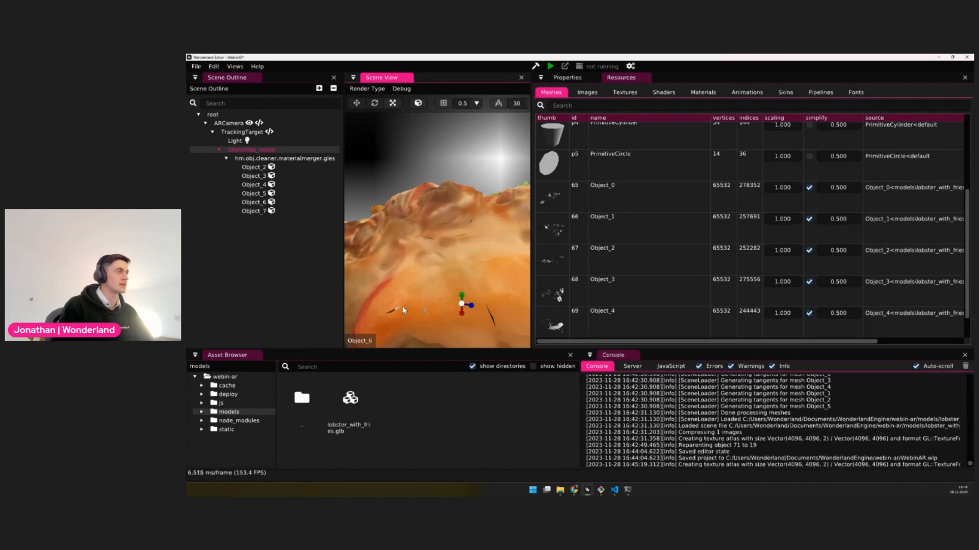
scroll(465, 280, "down", 10)
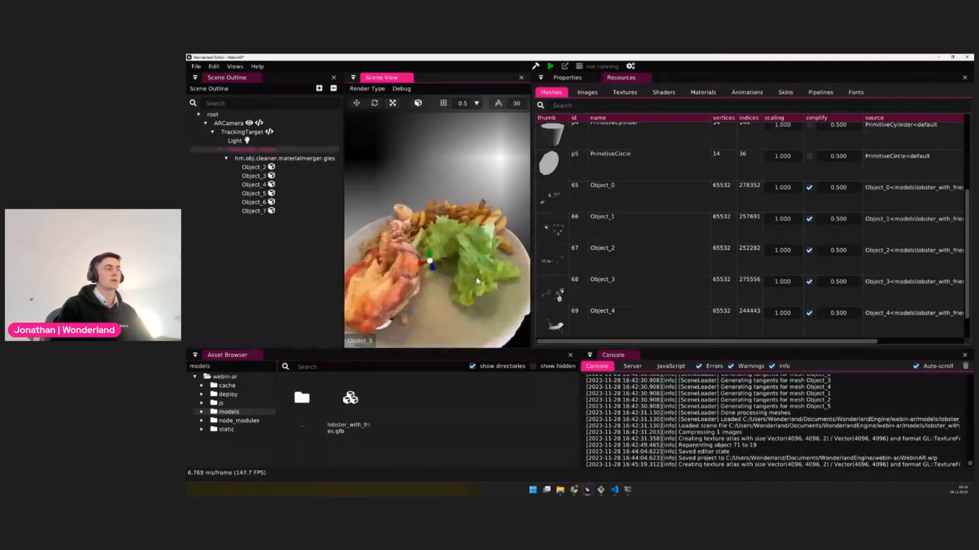
middle_click_drag(476, 278, 486, 277)
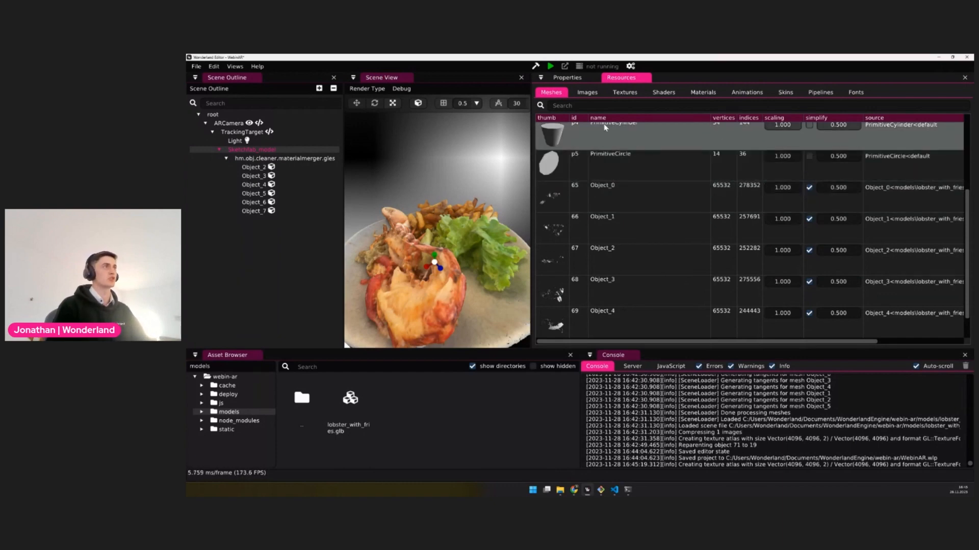
Examine the source size and available maximum size options of the lobster texture image_0 in the image resources
left_click(591, 96)
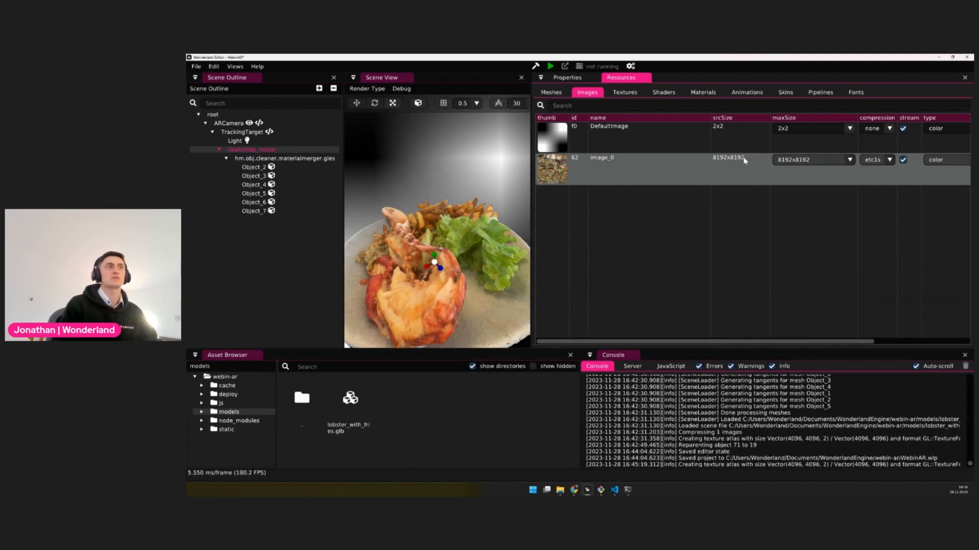
mouse_move(744, 159)
left_mouse_down()
mouse_move(716, 159)
mouse_move(736, 179)
mouse_move(744, 174)
mouse_move(724, 167)
mouse_move(754, 162)
left_mouse_up()
left_click(849, 160)
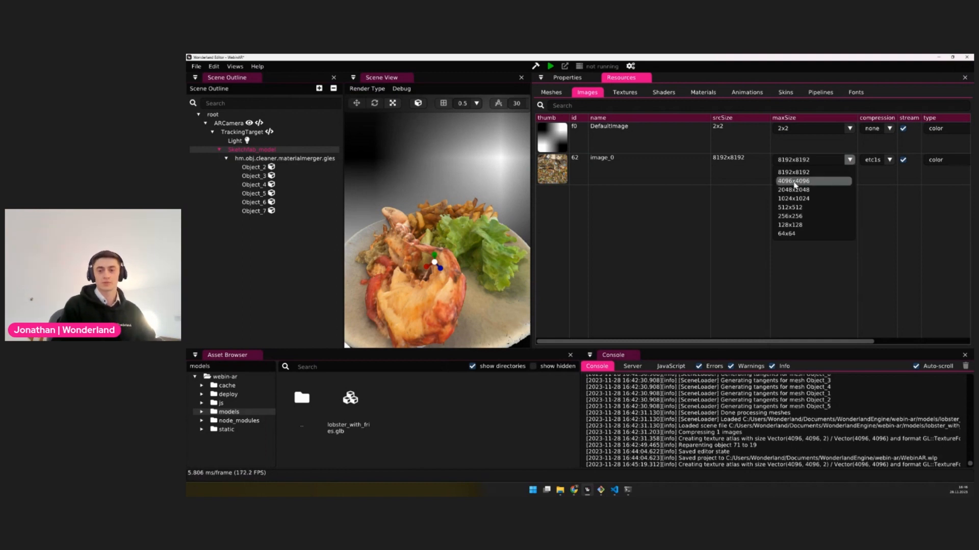
left_click(678, 203)
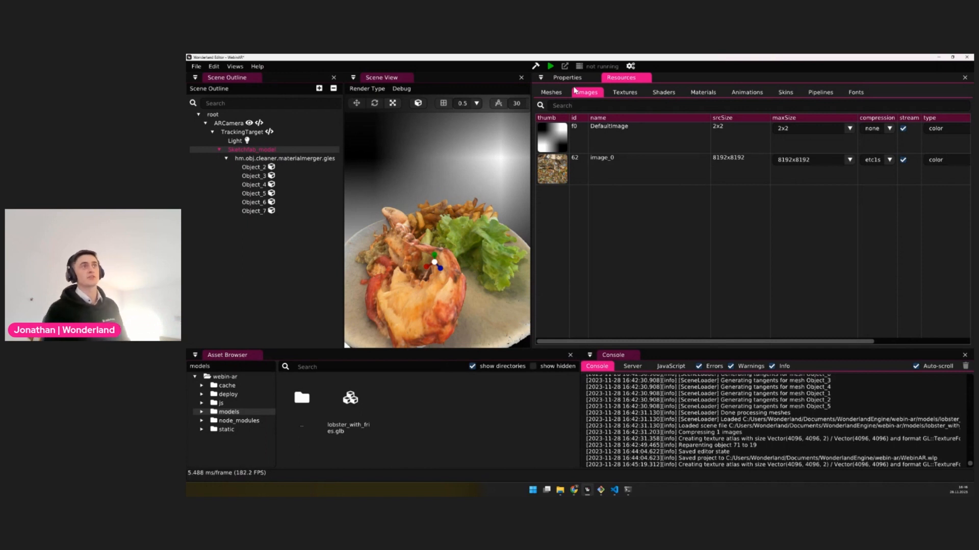
left_click(818, 162)
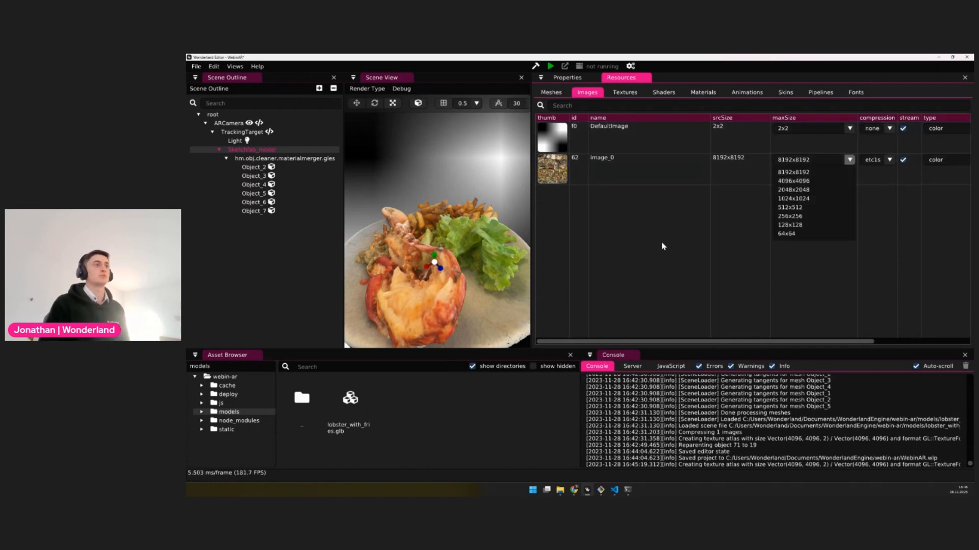
left_click(662, 245)
Show the properties of Sketchfab_model again and widen the scene view to frame the whole plate
left_click(581, 82)
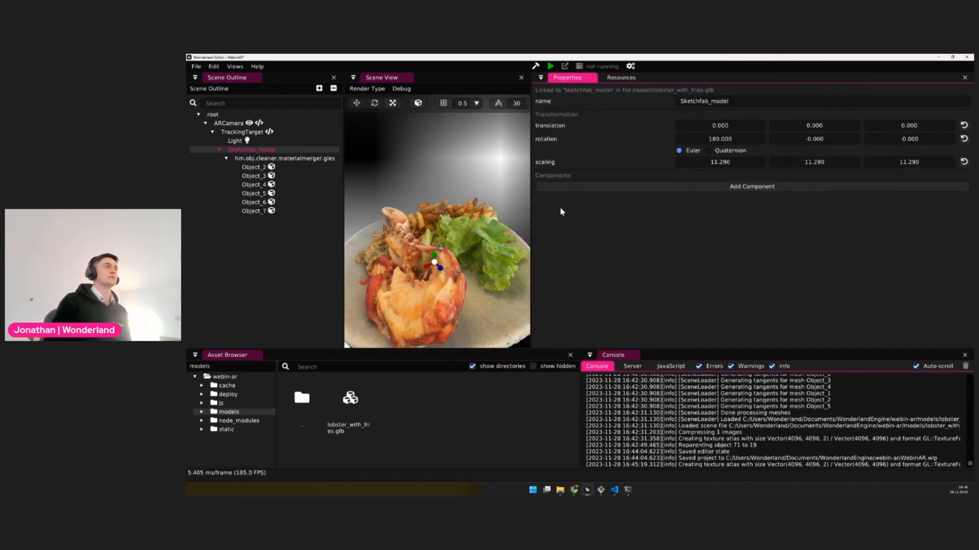
left_click_drag(531, 207, 862, 219)
mouse_move(645, 248)
middle_mouse_down()
mouse_move(681, 250)
mouse_move(643, 259)
middle_mouse_up()
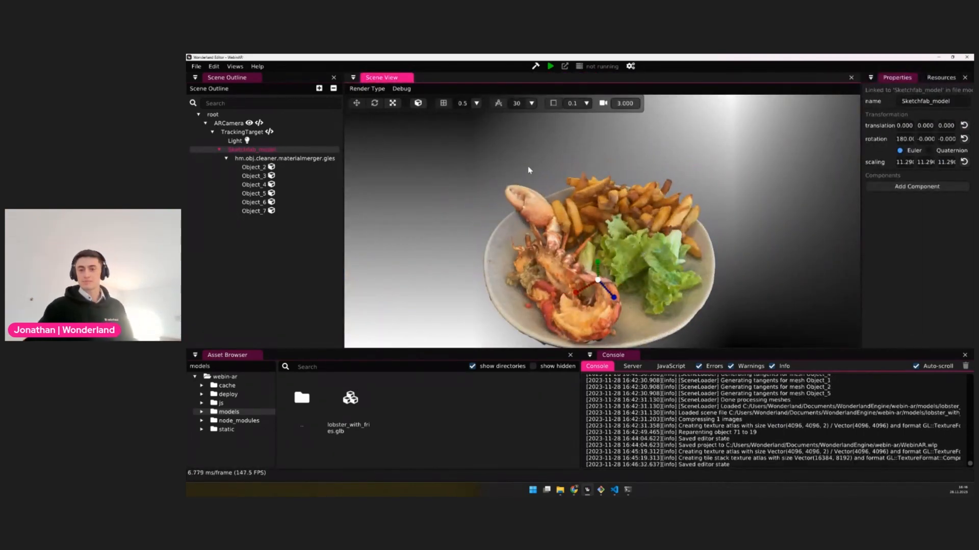
Choose the connected Android phone as the target device, and package and launch the project on it
left_click(617, 66)
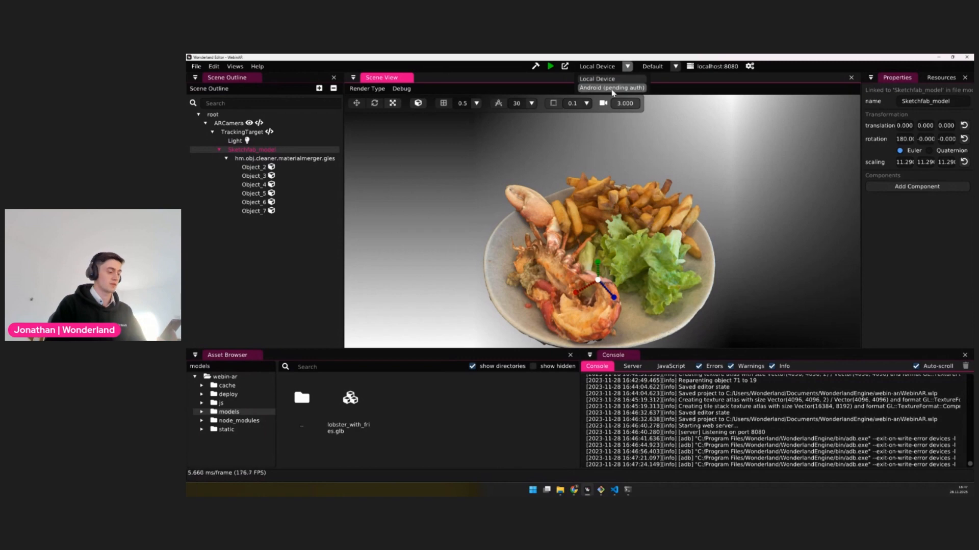
left_click(612, 87)
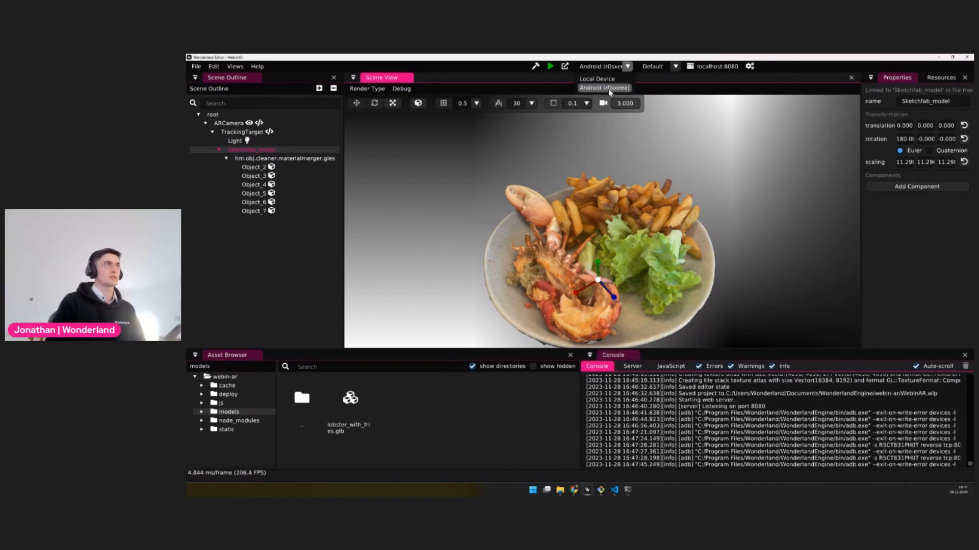
left_click(550, 68)
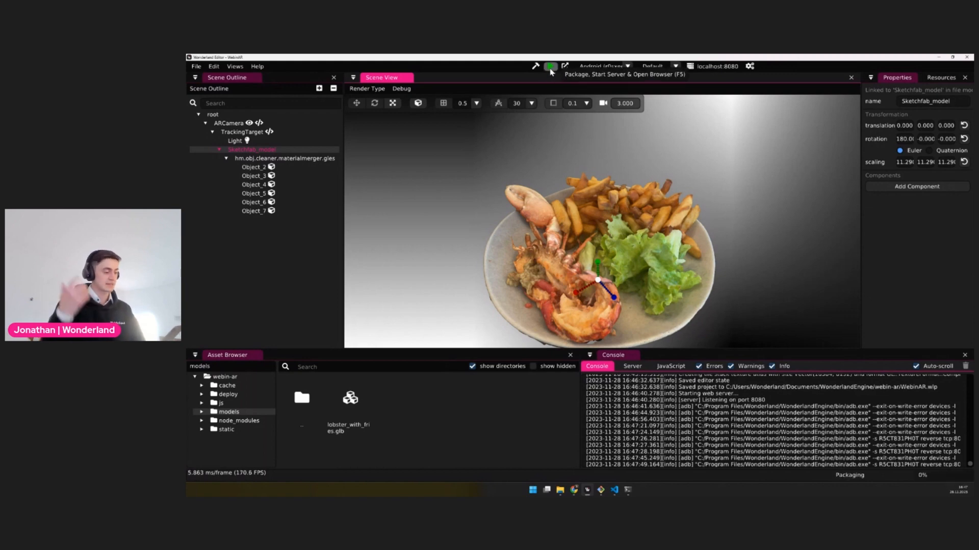
Open target0.png from the static folder and place it beside the mirrored phone screen to test the image tracking
left_click(226, 429)
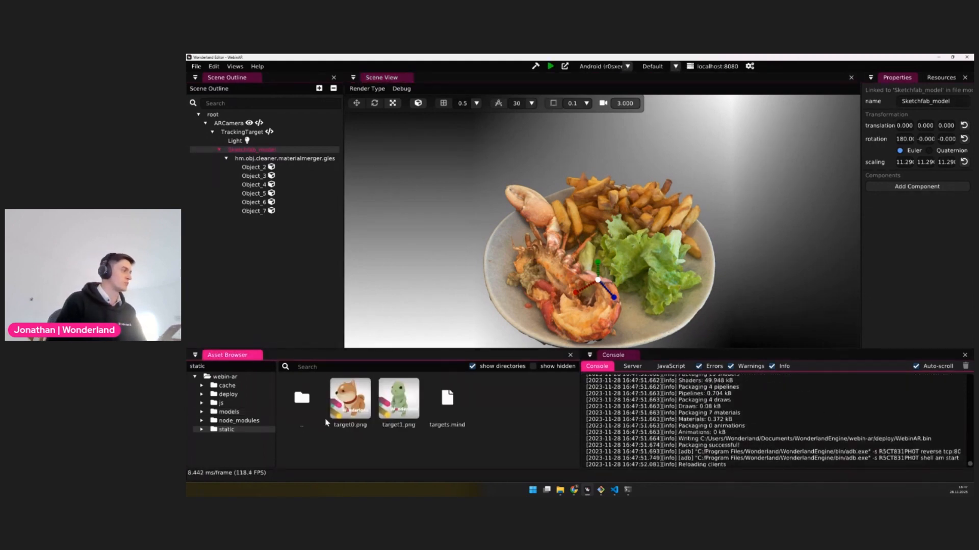
double_click(348, 403)
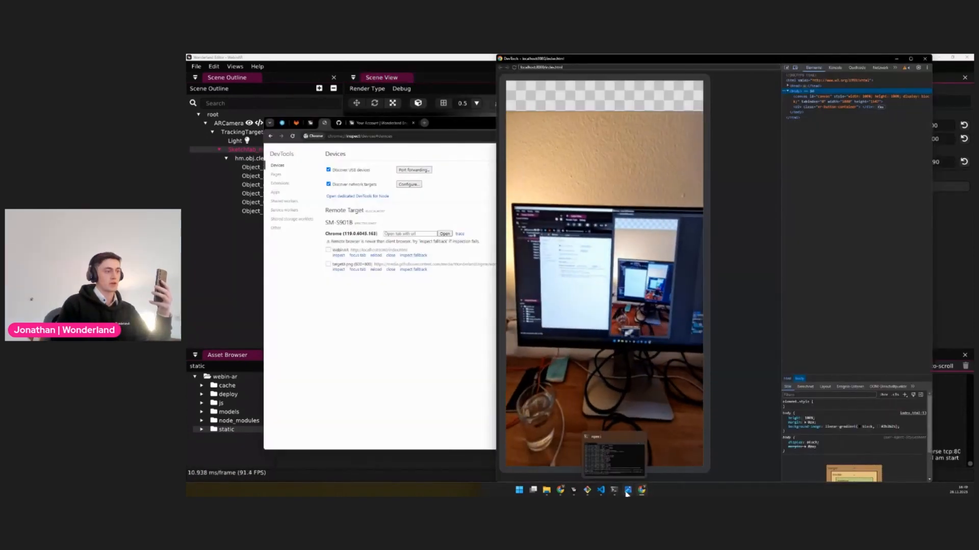
left_click(628, 490)
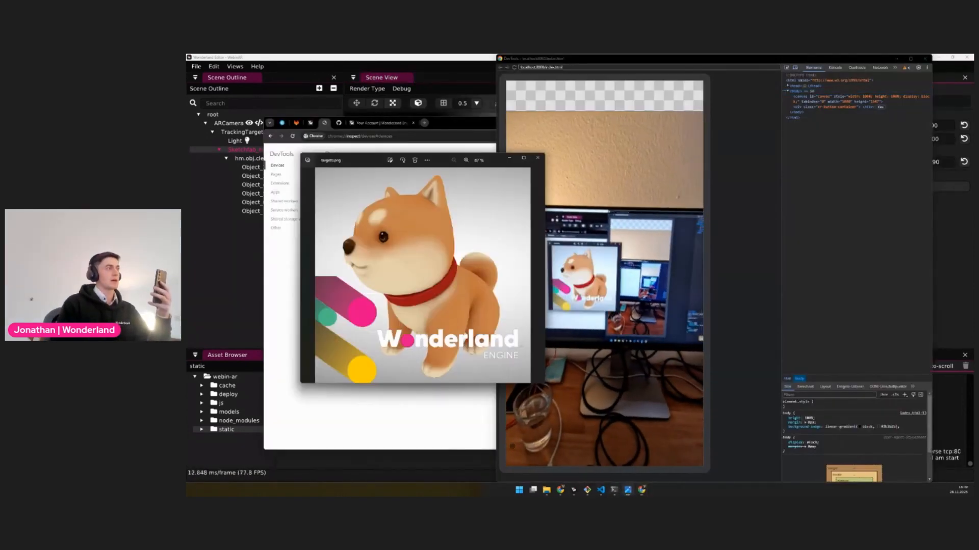
left_click_drag(444, 160, 415, 159)
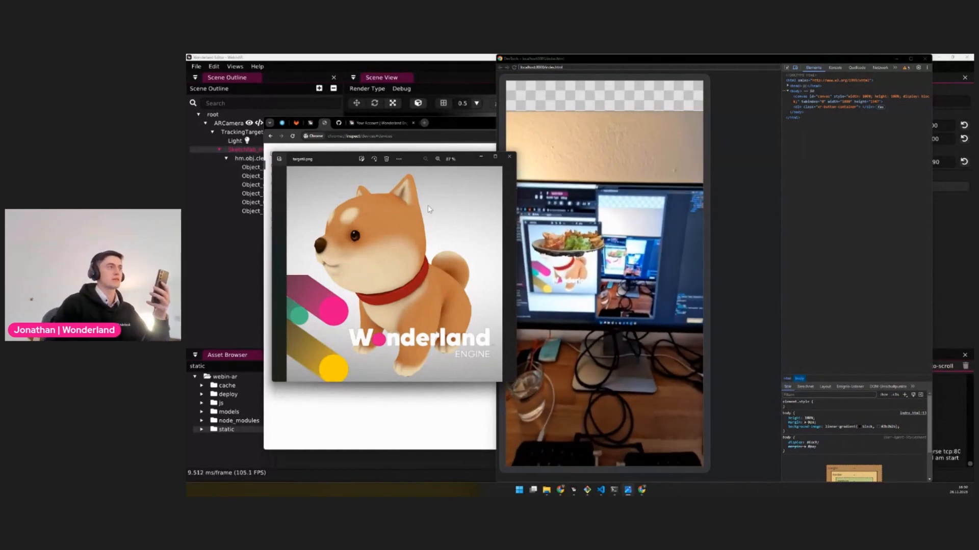
Rotate Sketchfab_model to about -90 degrees around the X axis and save the project
left_click(259, 290)
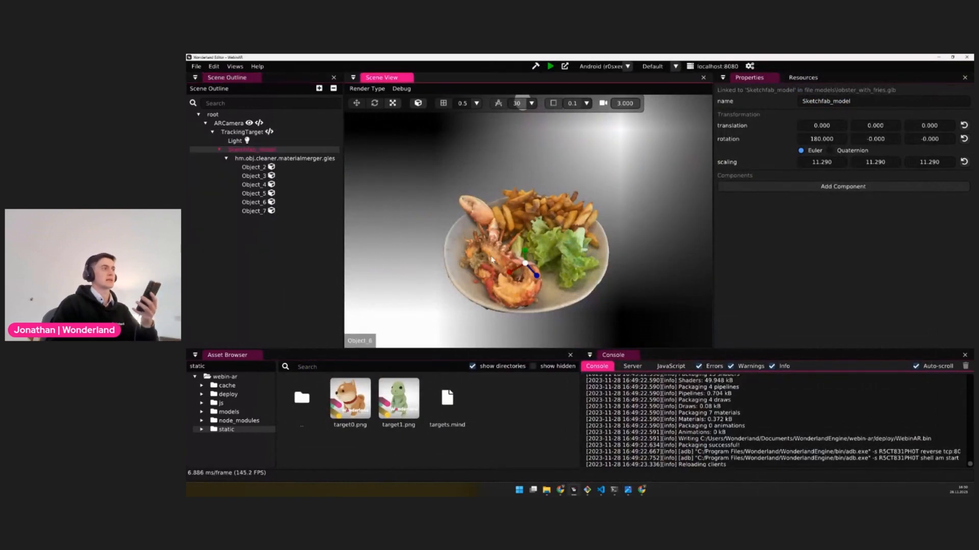
key("e")
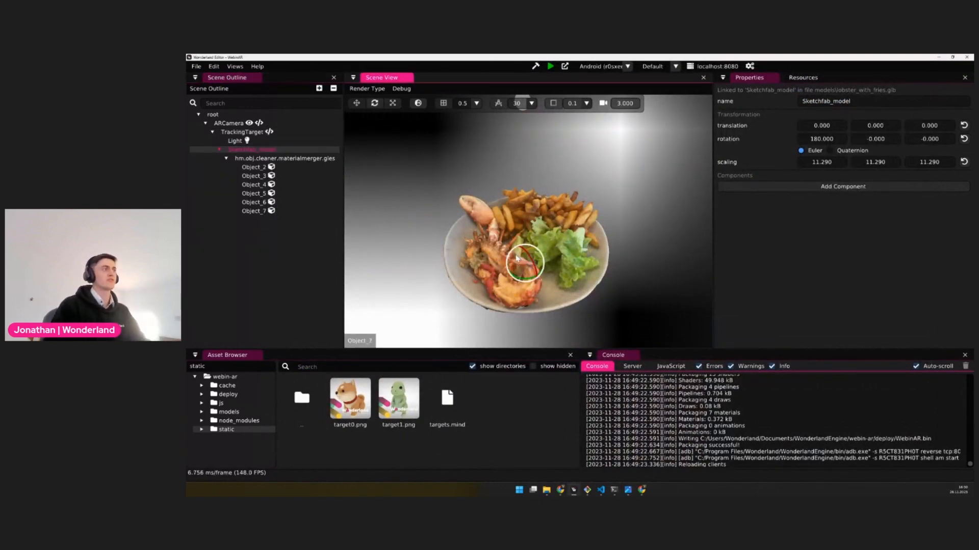
left_click_drag(524, 251, 534, 272)
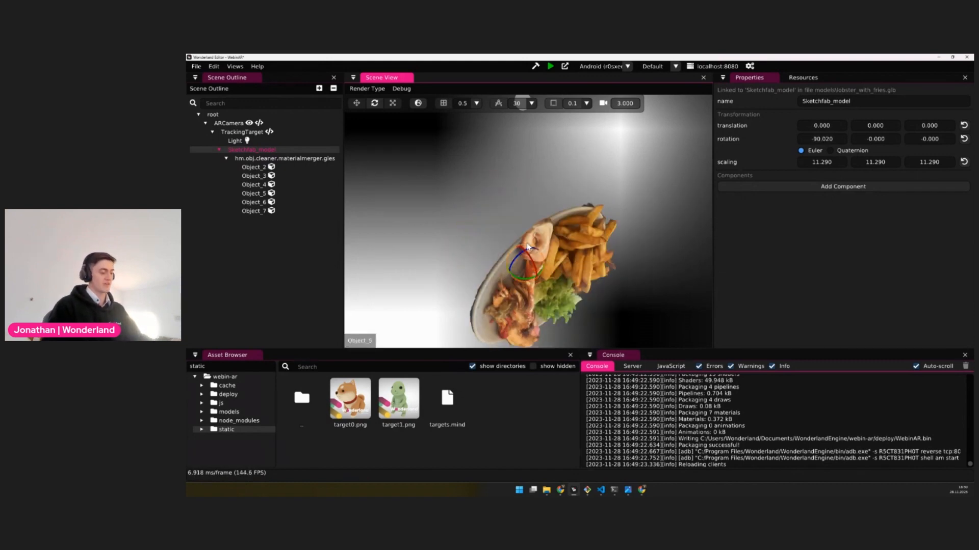
key("ctrl+s")
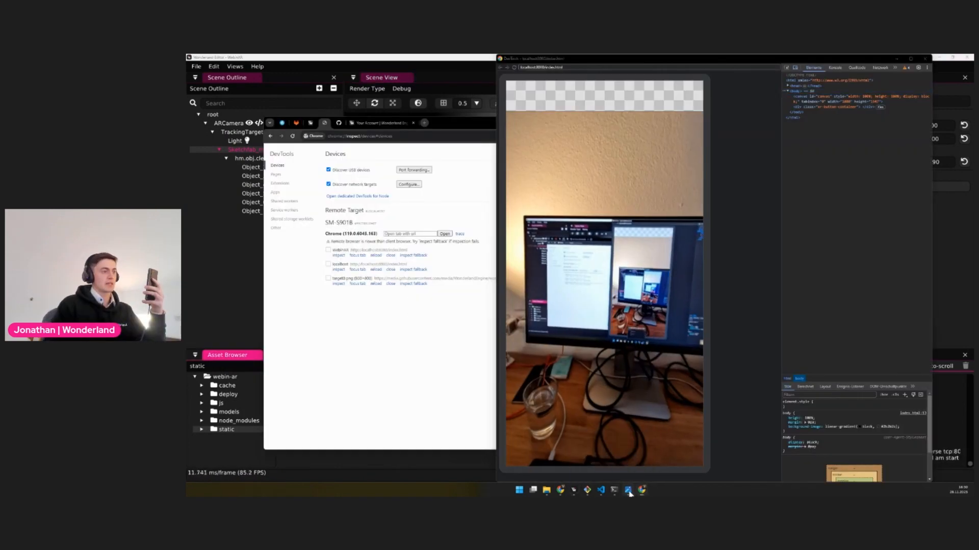
Bring target0.png back up to test the rotated model on the phone, and close the DevTools and image windows
left_click(628, 489)
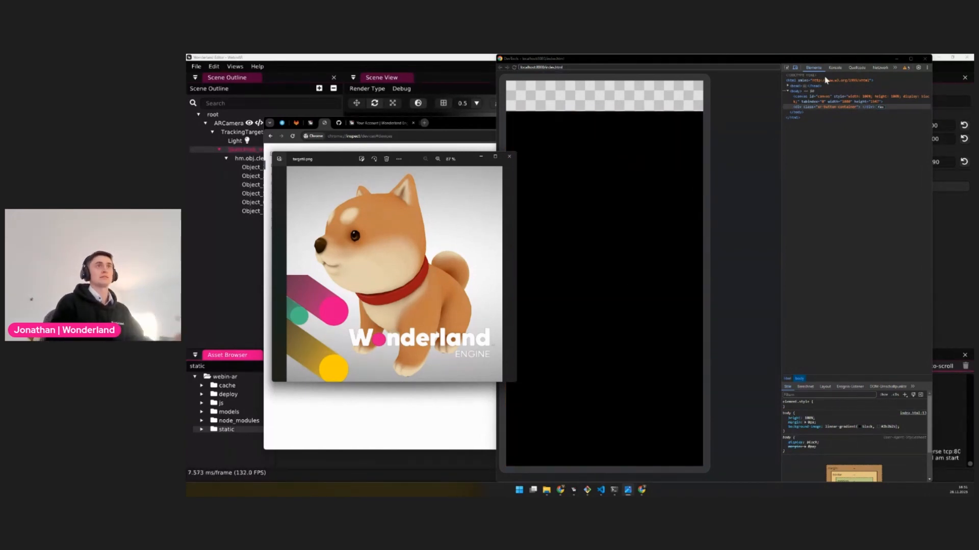
left_click(925, 58)
left_click(511, 159)
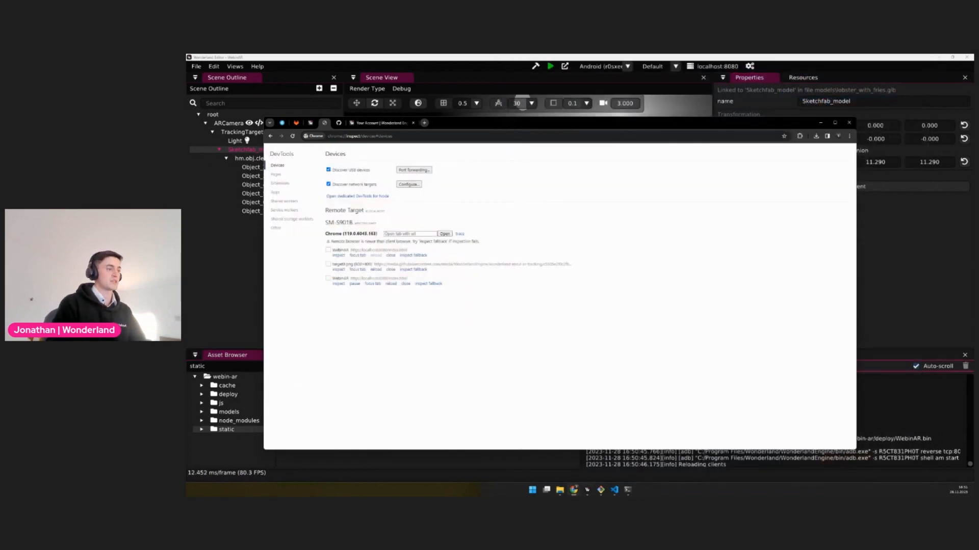
Switch to Visual Studio Code, close the open CI file, and stage the cache folder and lobster_with_fries.glb
left_click(613, 490)
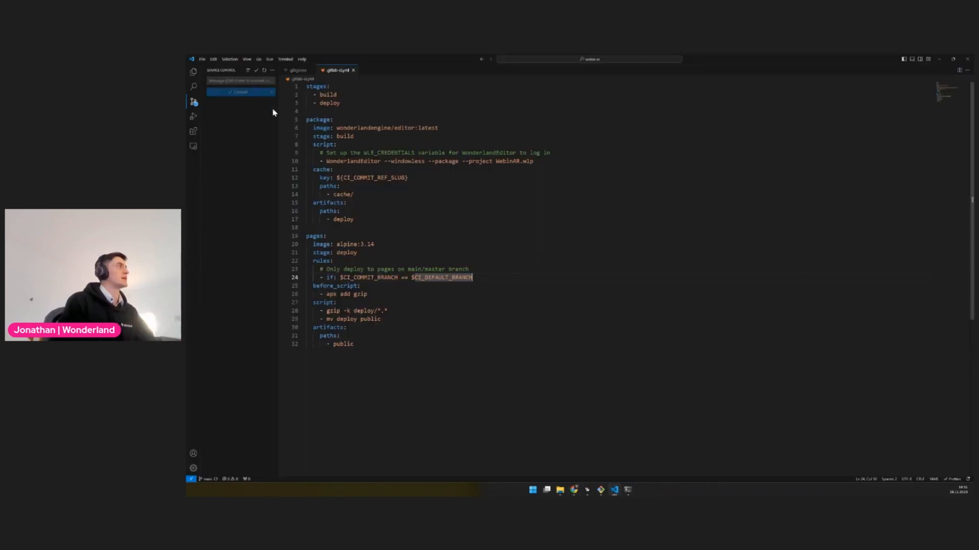
left_click(353, 70)
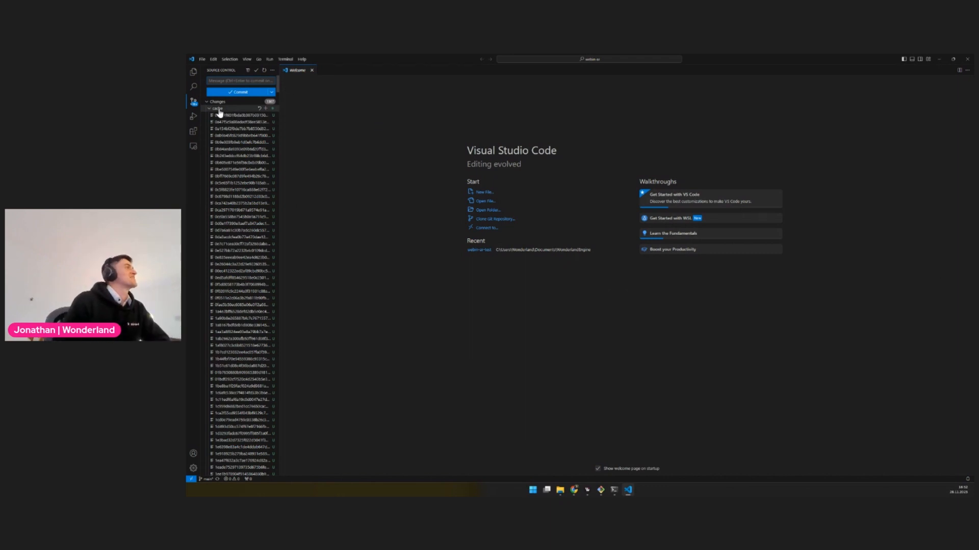
left_click(209, 109)
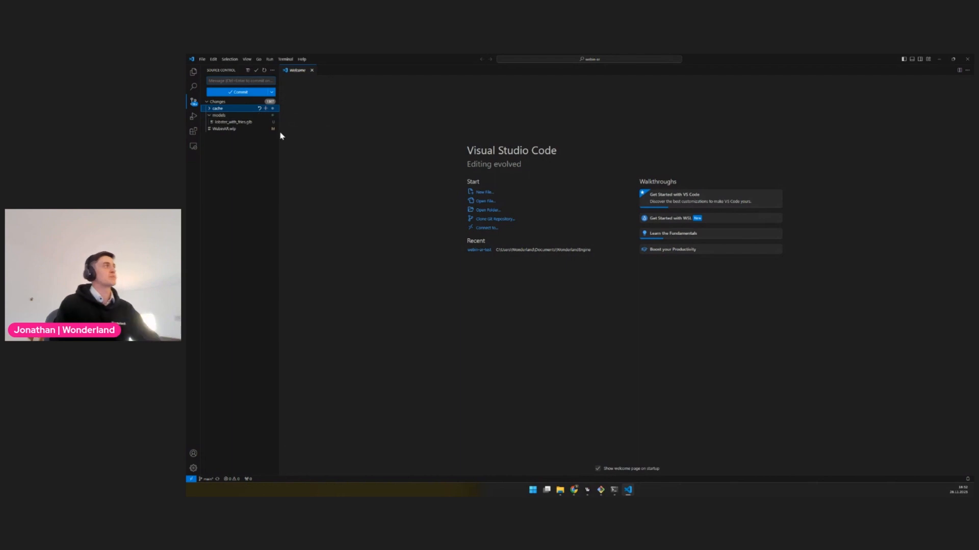
left_click(267, 109)
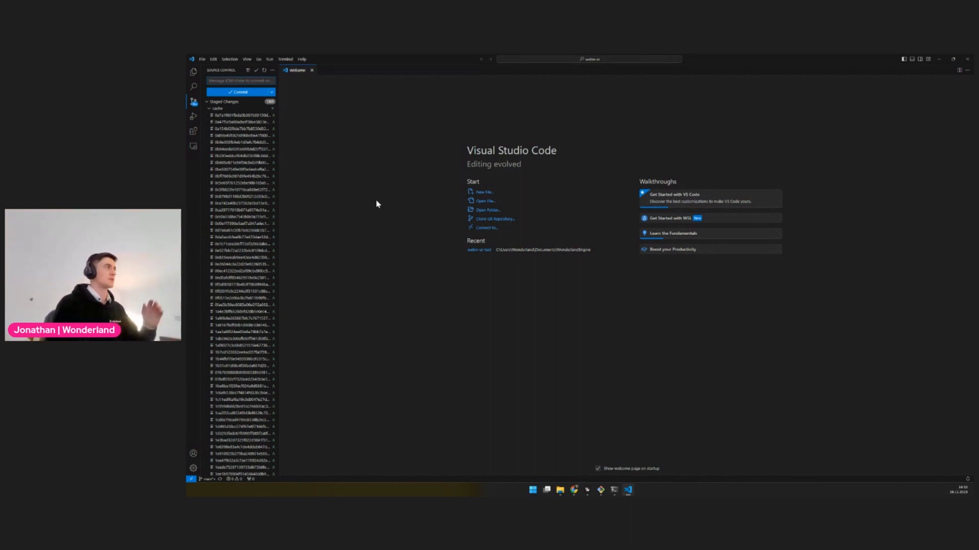
left_click(216, 109)
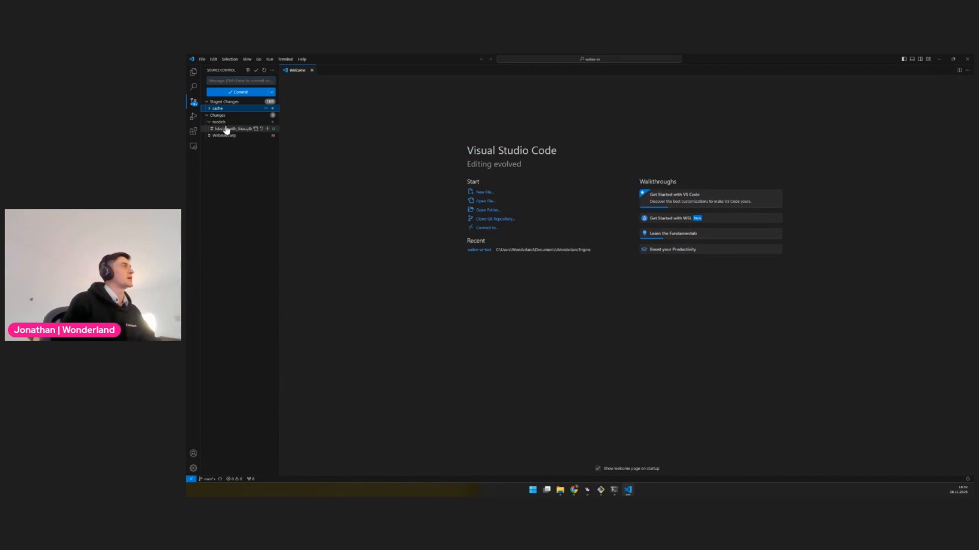
left_click(267, 129)
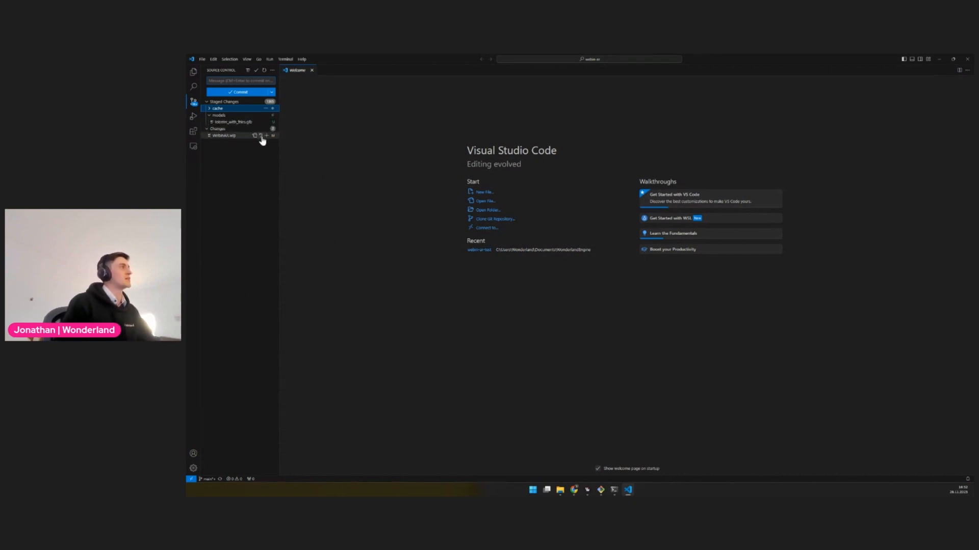
Review the WebinAR.wlp diff, examining the Cube and Cone placeholder entries and the linked Sketchfab_model entries
left_click(227, 138)
scroll(456, 291, "down", 10)
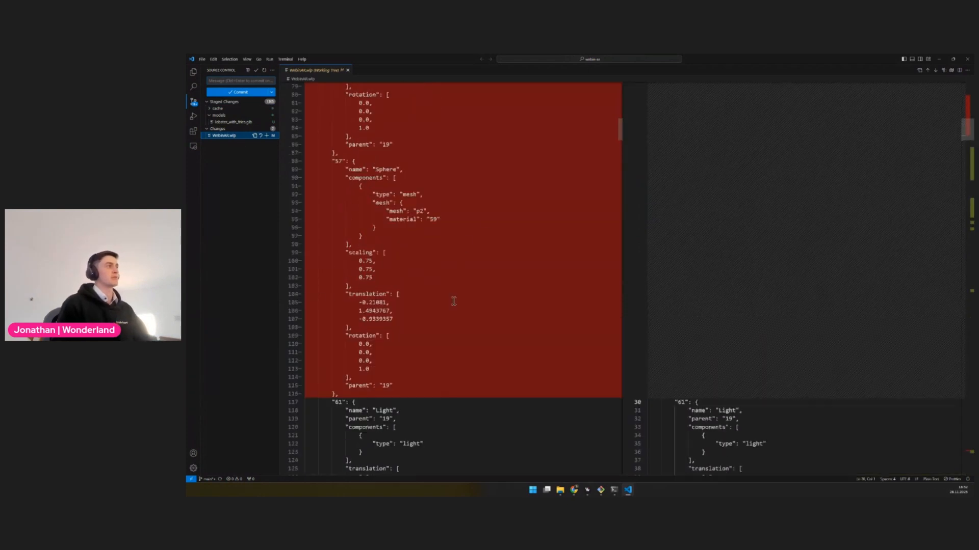
scroll(461, 285, "up", 9)
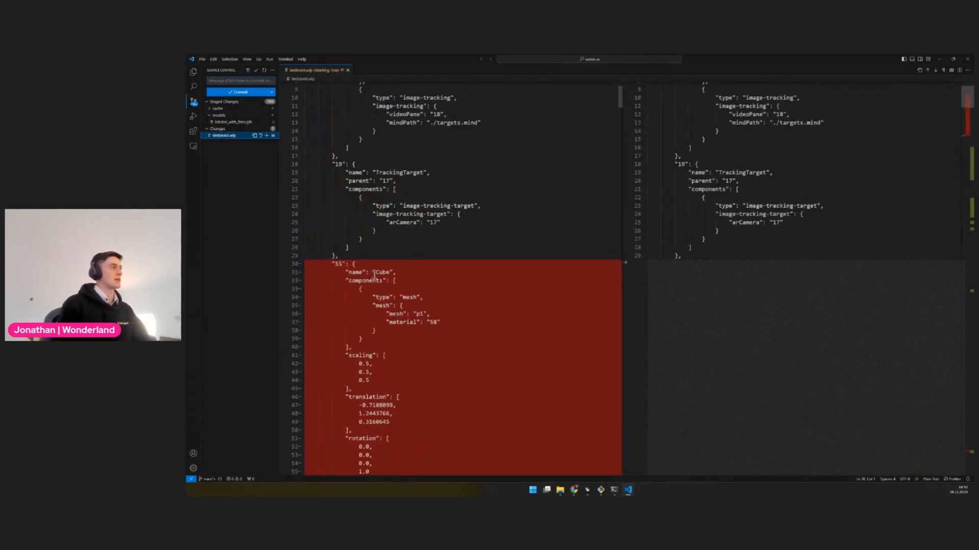
double_click(382, 272)
scroll(387, 352, "down", 5)
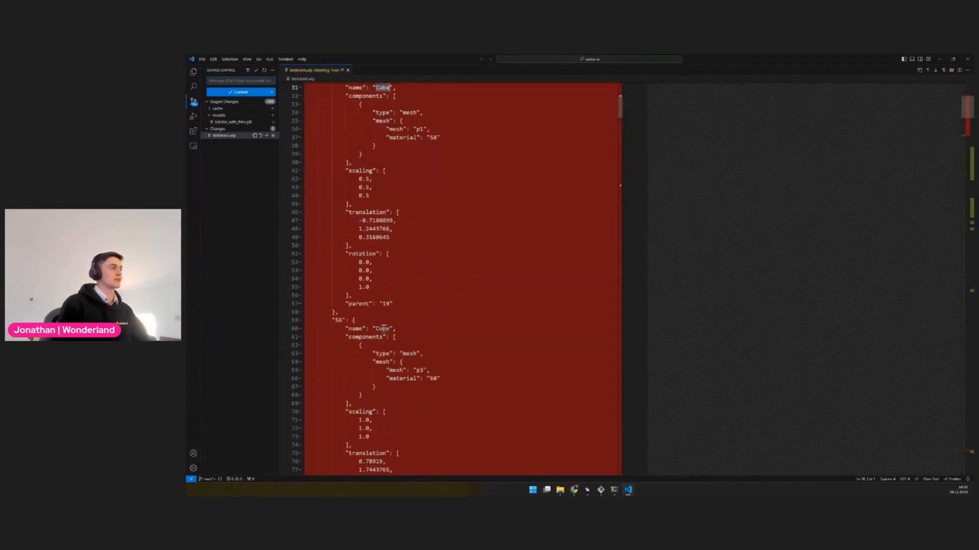
double_click(383, 329)
scroll(388, 336, "down", 6)
scroll(431, 349, "up", 10)
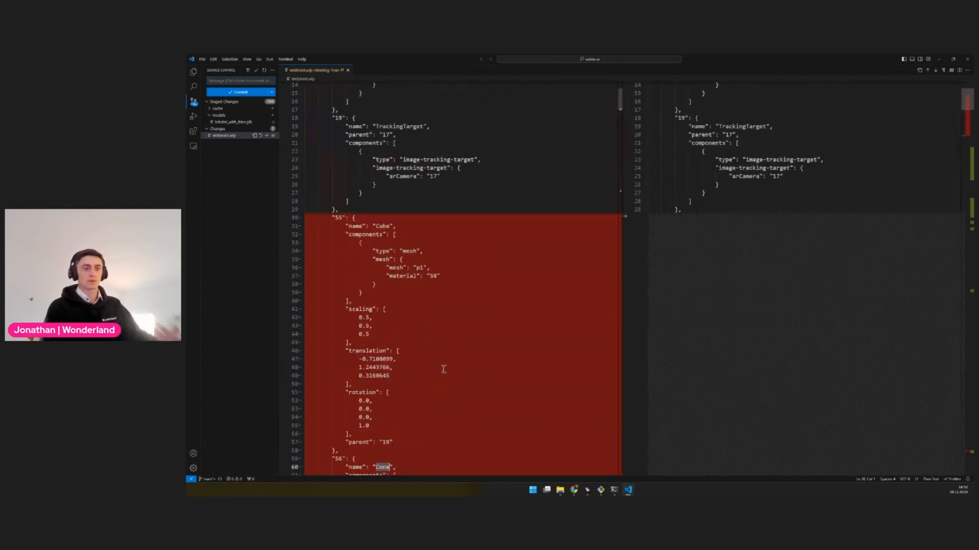
scroll(444, 369, "up", 3)
scroll(646, 247, "down", 10)
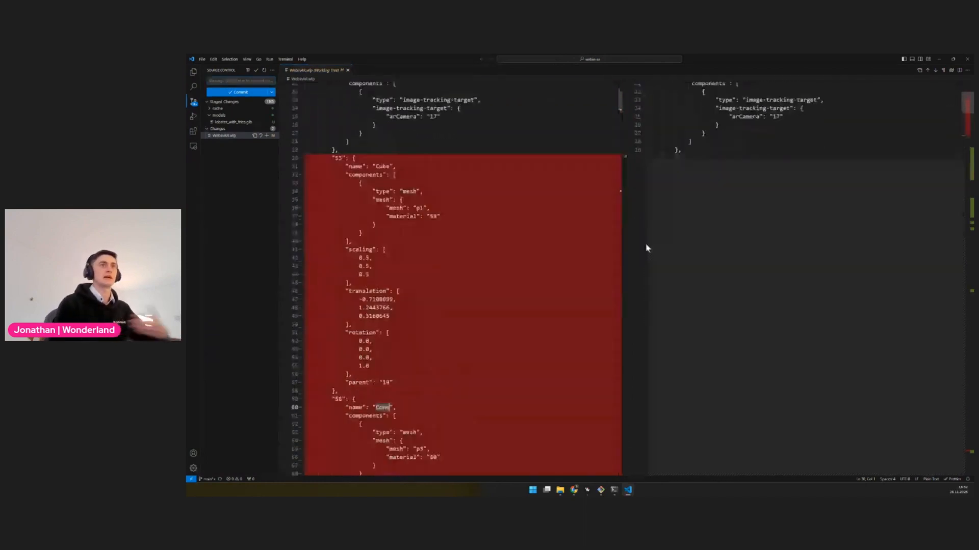
scroll(650, 286, "down", 20)
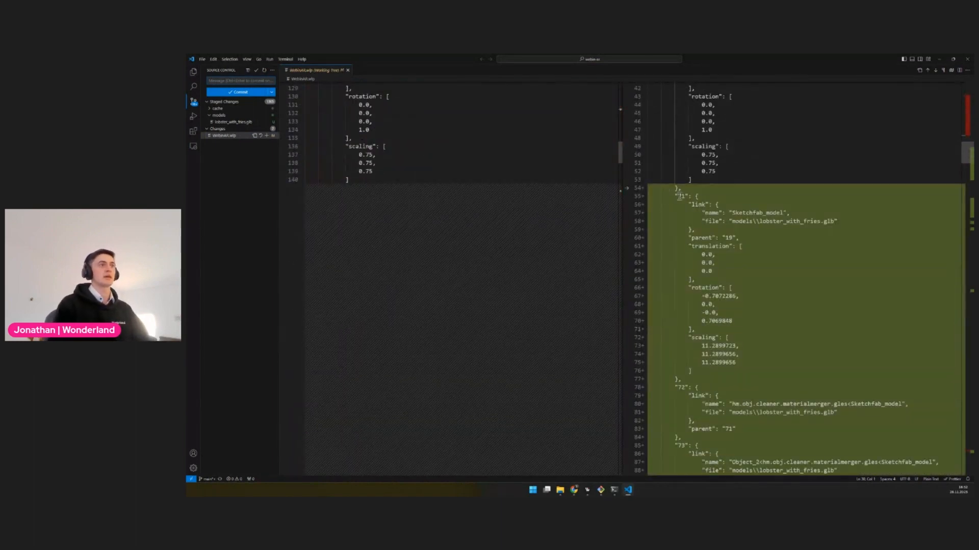
left_click_drag(676, 196, 840, 226)
double_click(753, 214)
scroll(747, 350, "down", 17)
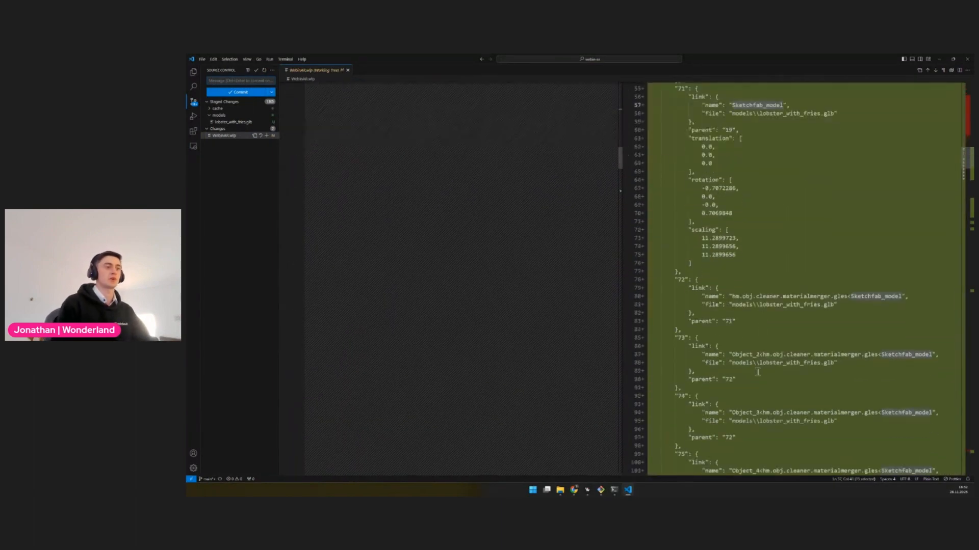
scroll(629, 309, "down", 2)
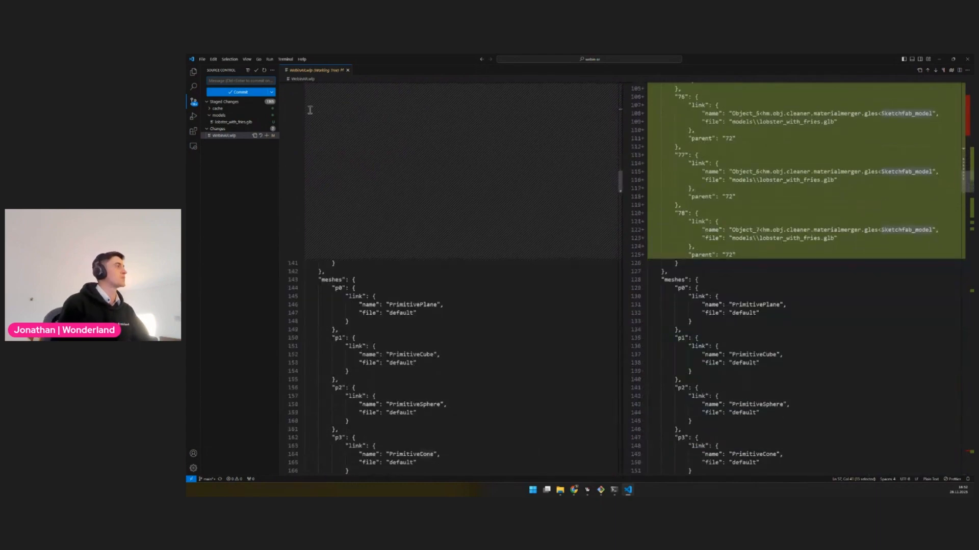
Stage WebinAR.wlp, commit the staged changes with the message "Add lobster with fries", and sync them to the remote
left_click(266, 135)
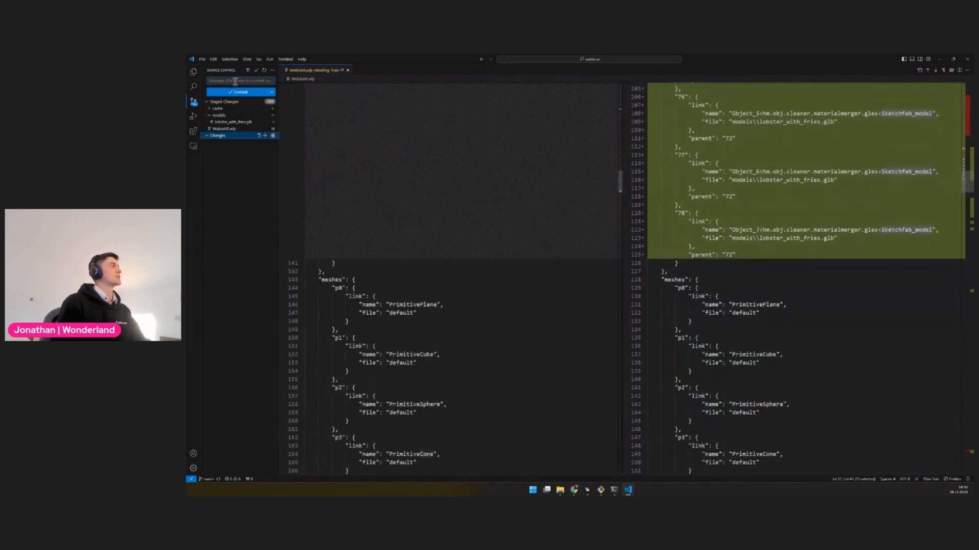
type("Add lobster with fries")
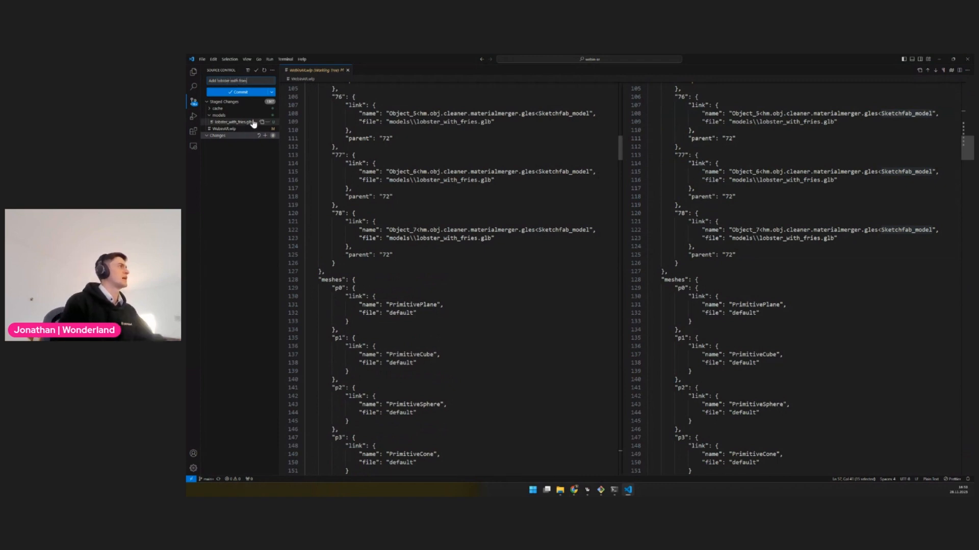
left_click(242, 94)
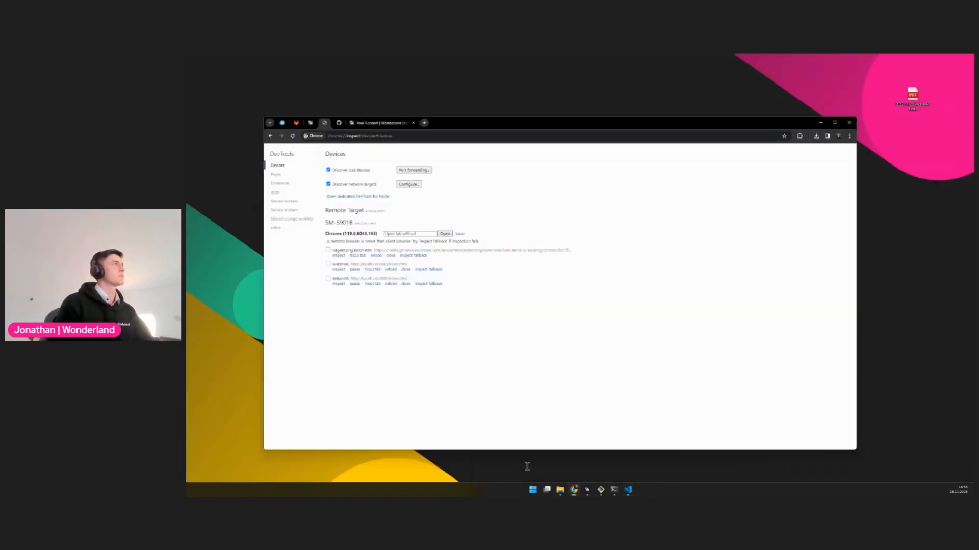
Switch to GitLab in the browser, open the new pipeline of the WebinAR2 project, and view its package job log
left_click(513, 453)
left_click(297, 123)
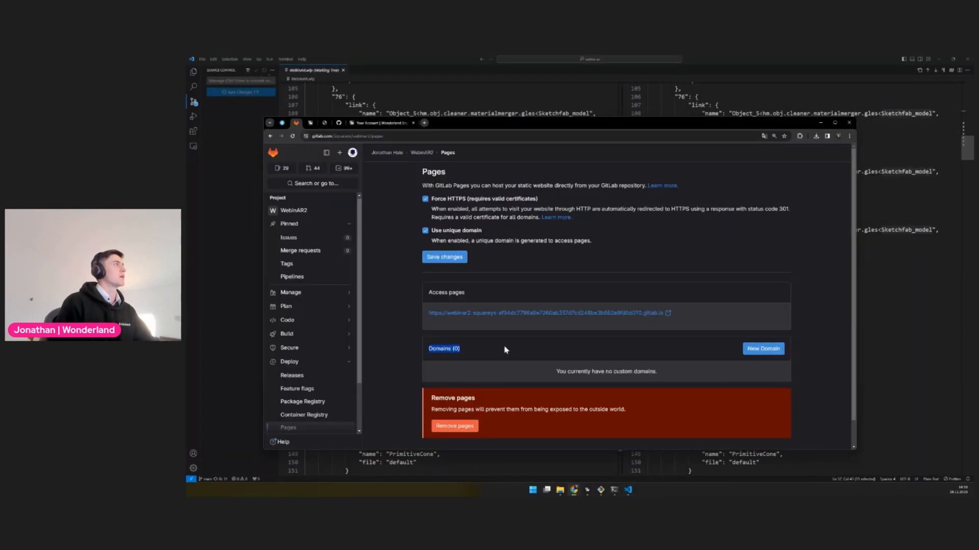
left_click(292, 276)
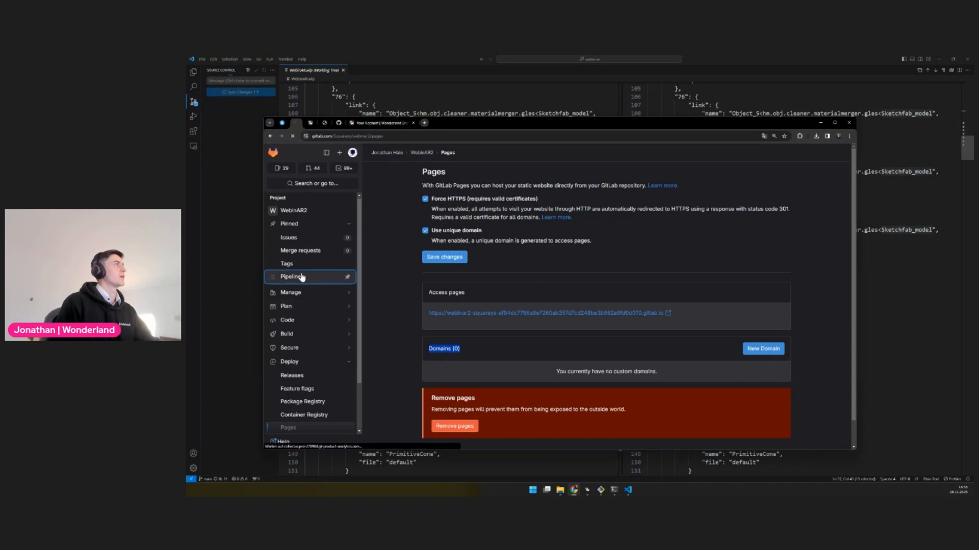
left_click(346, 117)
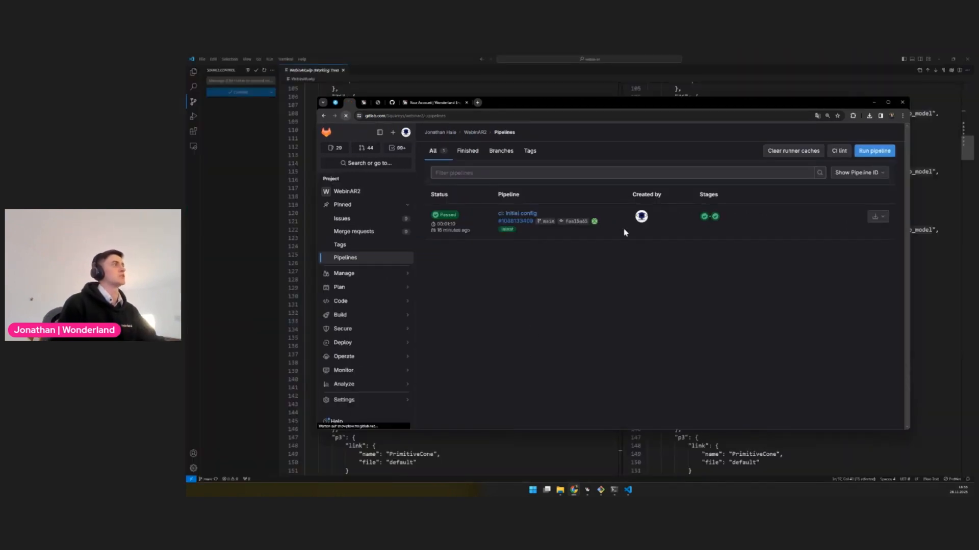
left_click(437, 217)
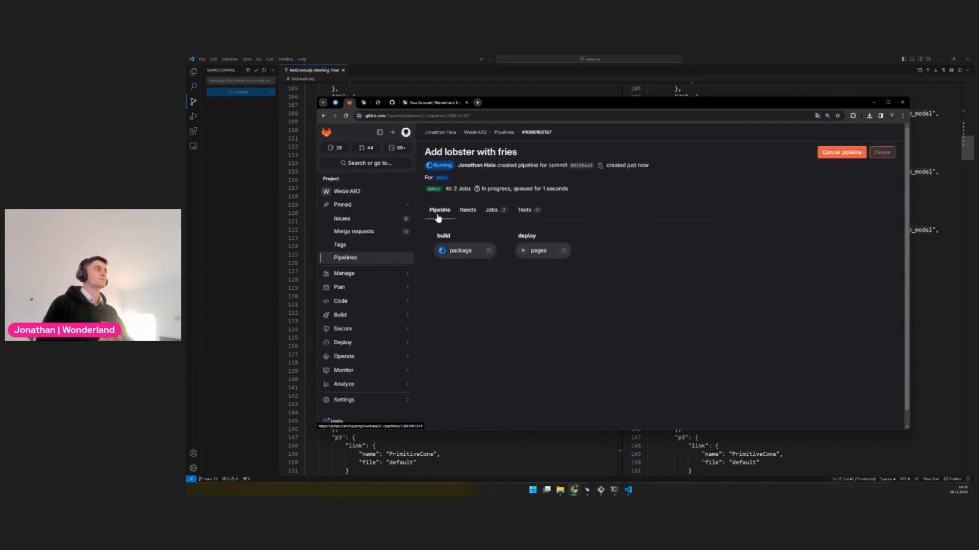
left_click(461, 256)
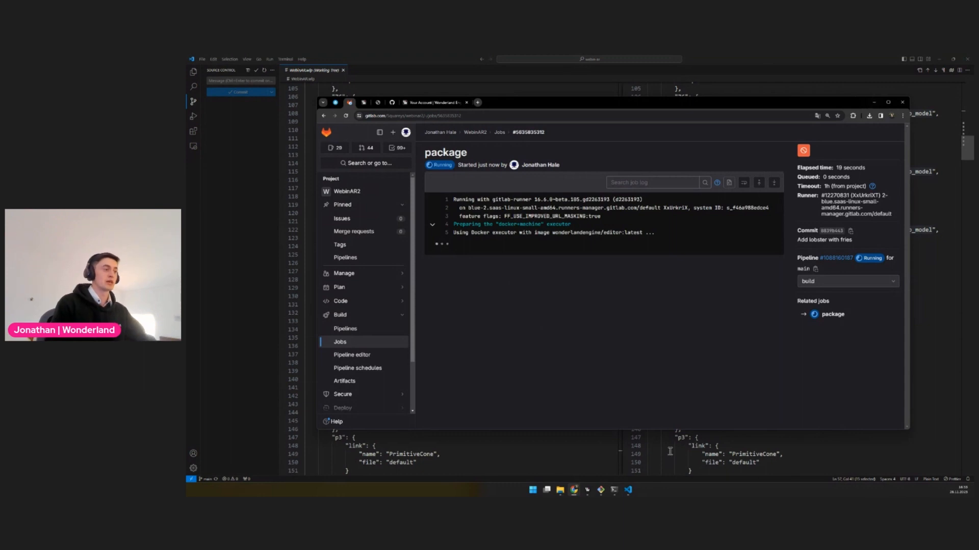
Return to the Wonderland Editor and add a sphere collision component with radius 2 to Sketchfab_model, checking its fit around the plate
mouse_move(586, 491)
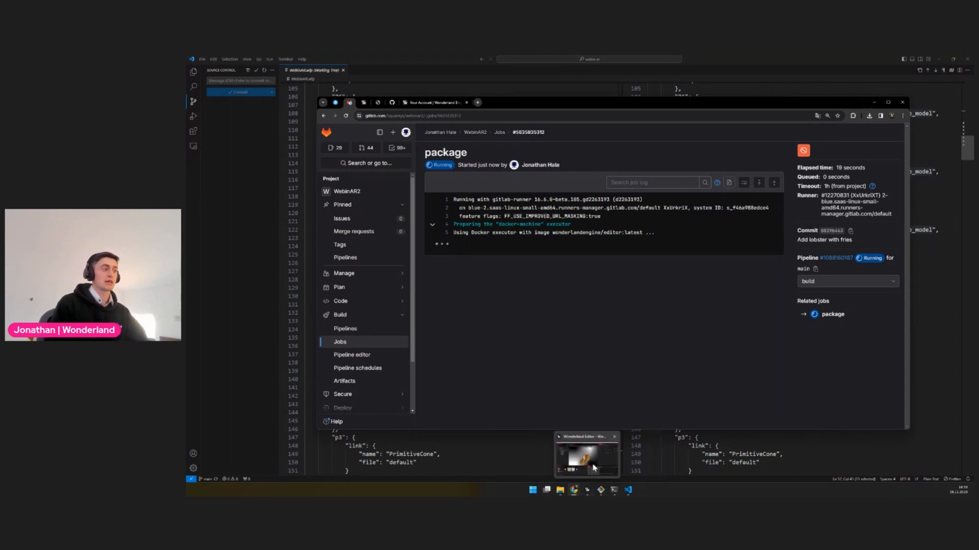
left_click(587, 458)
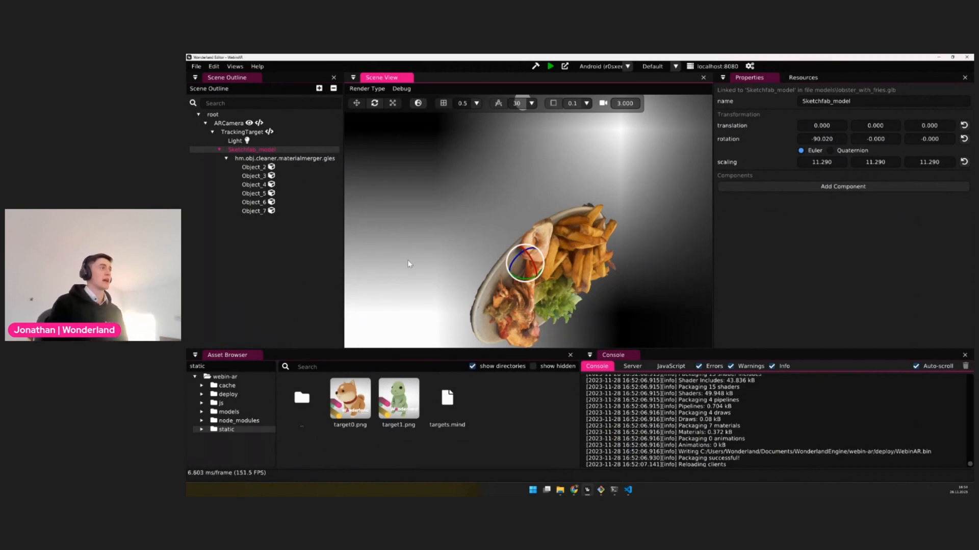
middle_click_drag(602, 272, 574, 282)
scroll(574, 282, "down", 6)
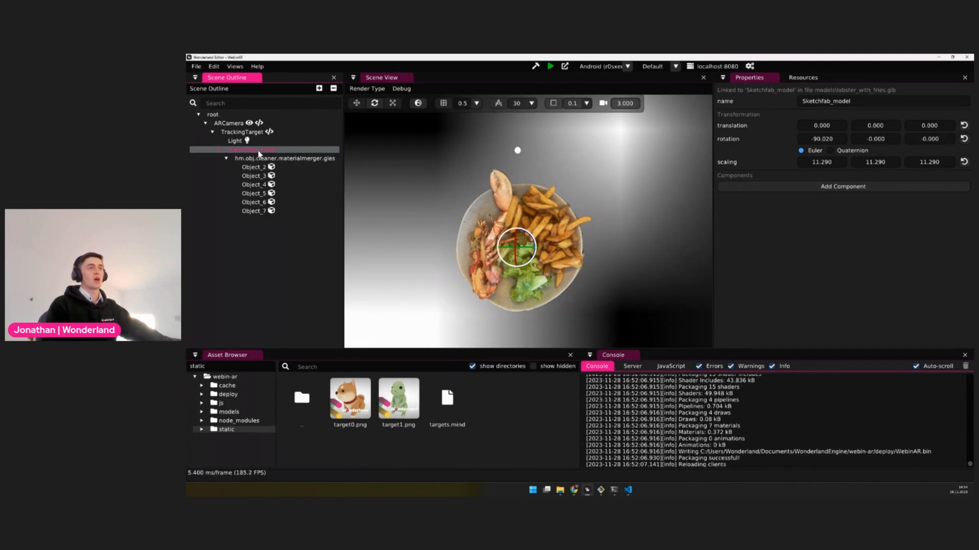
left_click(877, 187)
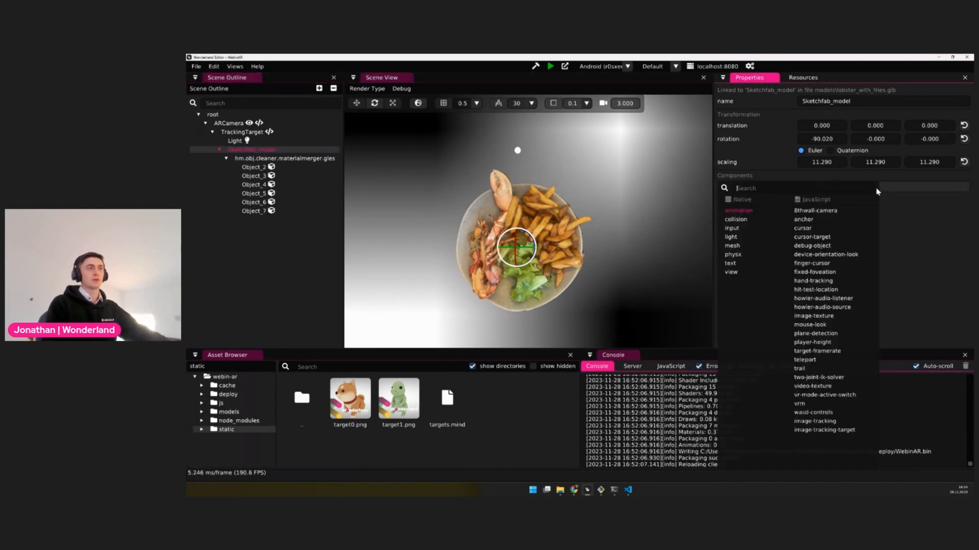
left_click(740, 220)
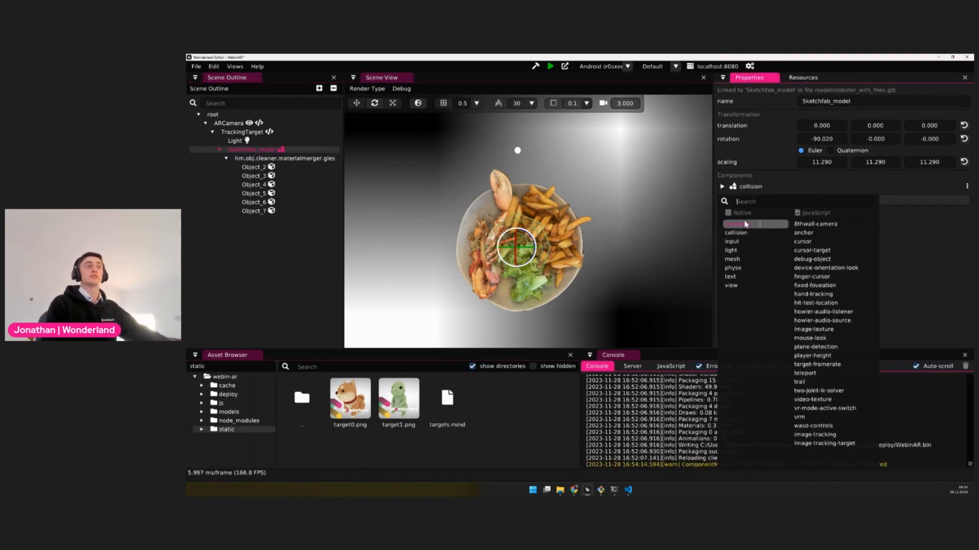
left_click(759, 183)
left_click_drag(872, 223, 878, 223)
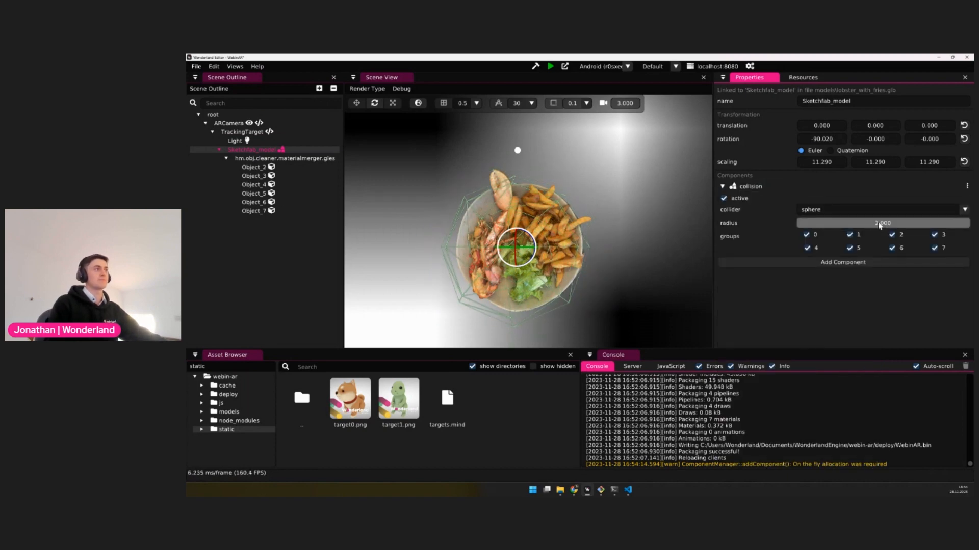
middle_click_drag(564, 252, 561, 254)
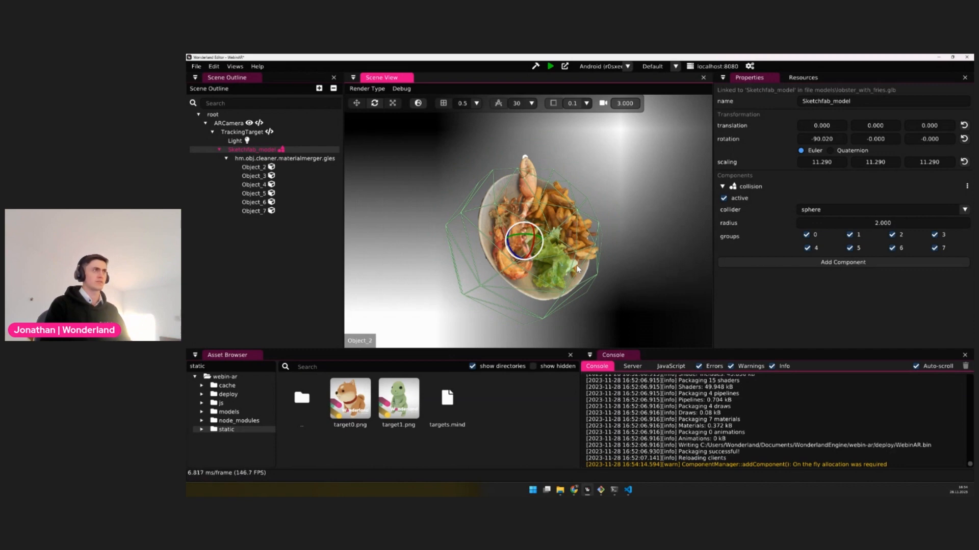
middle_click_drag(582, 280, 560, 265)
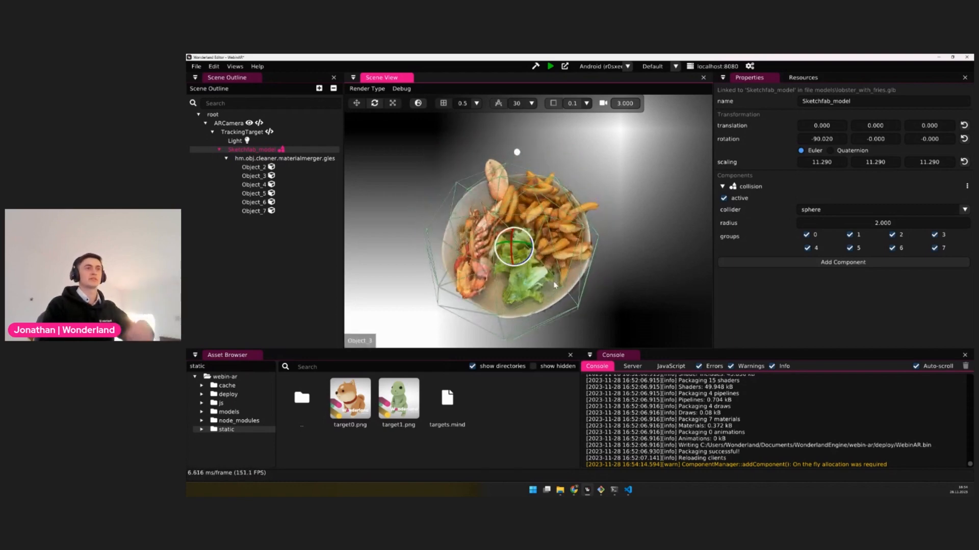
Add a cursor-target component to Sketchfab_model
left_click(771, 309)
left_click(833, 262)
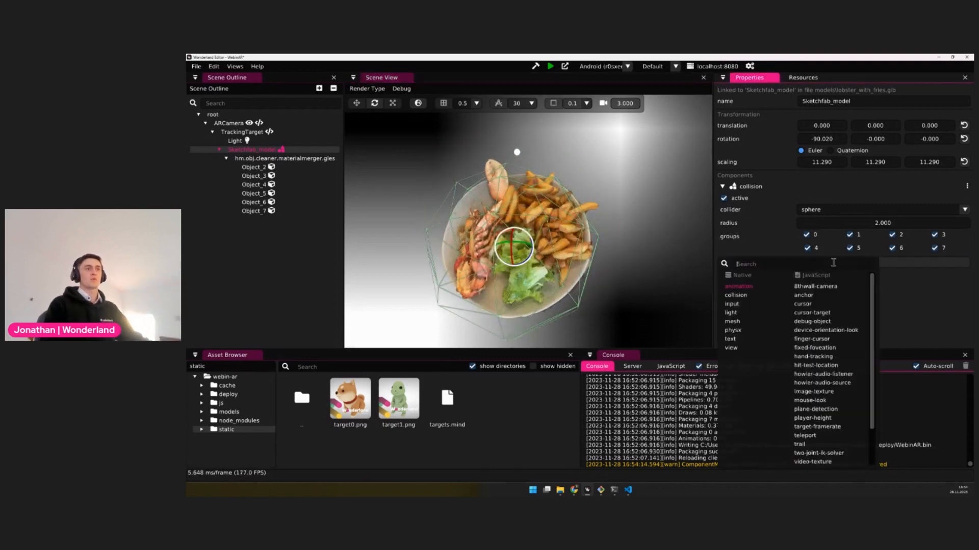
type("cursor")
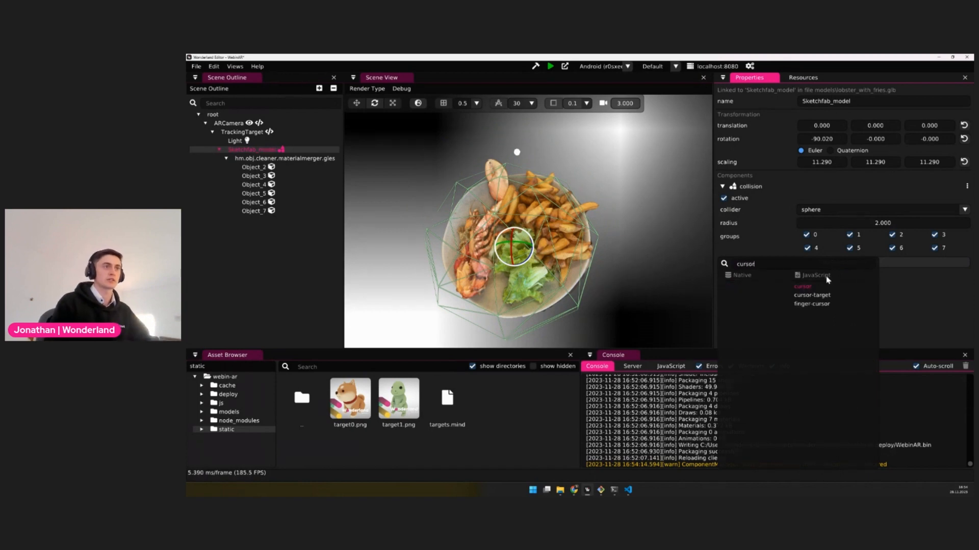
left_click(811, 295)
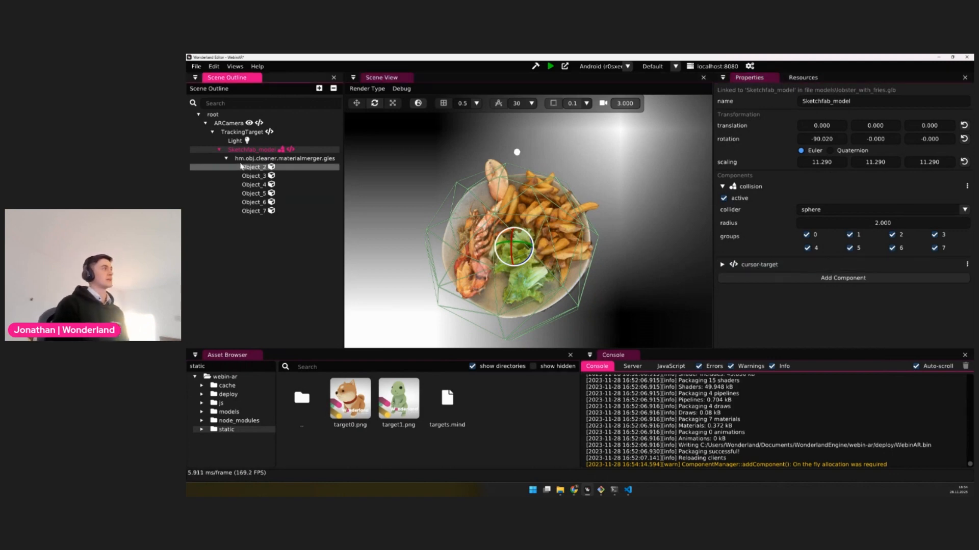
Add a cursor component to the ARCamera object
left_click(258, 124)
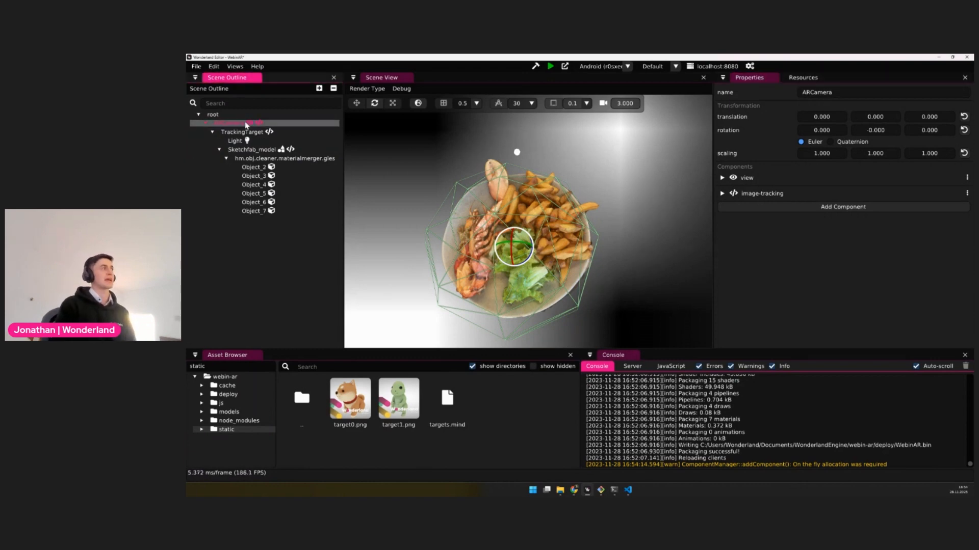
left_click(771, 207)
type("cur")
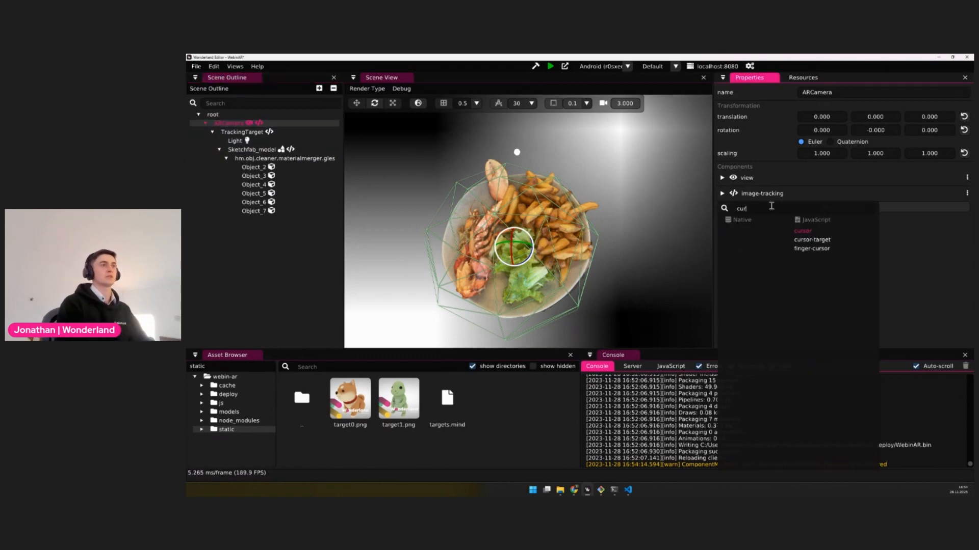
left_click(802, 230)
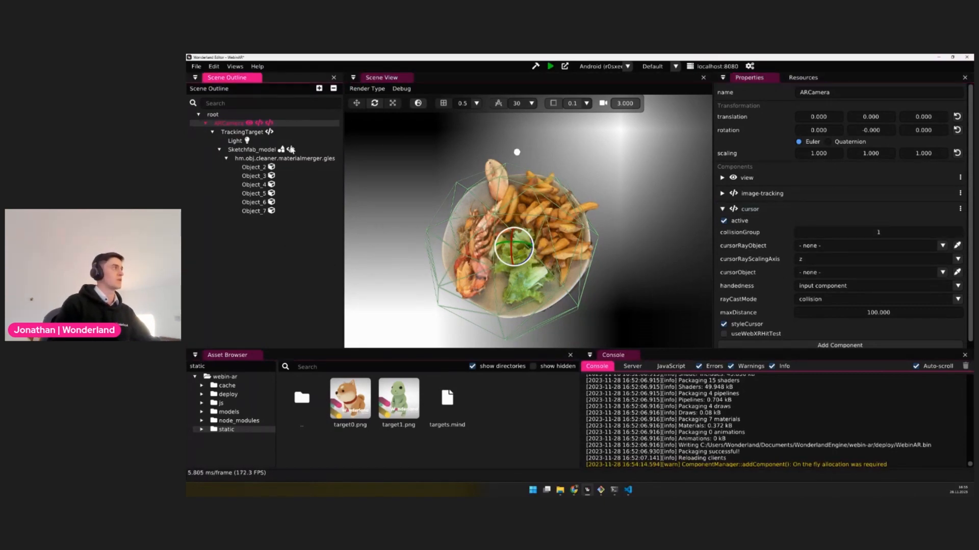
Select Sketchfab_model and create a new JavaScript component named open-link in the project's js folder
left_click(291, 149)
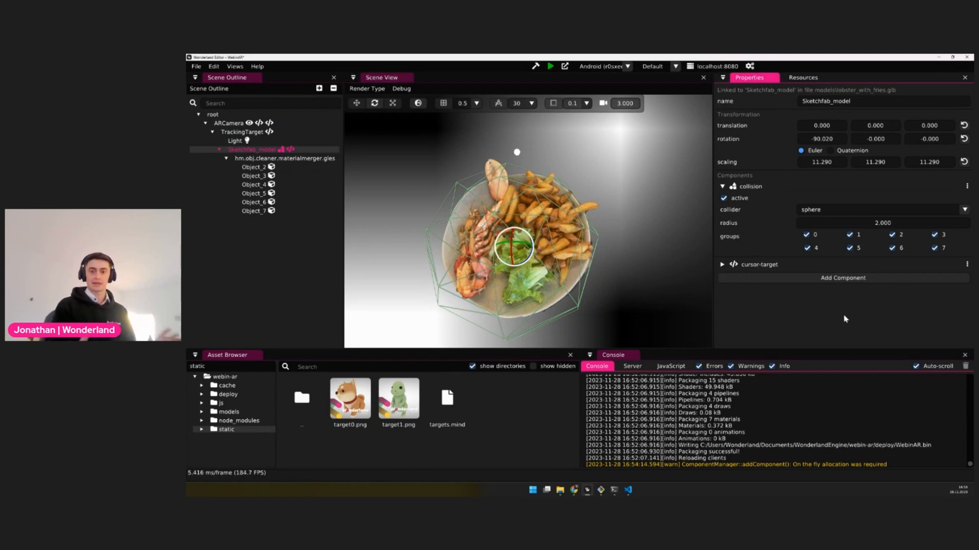
left_click(224, 403)
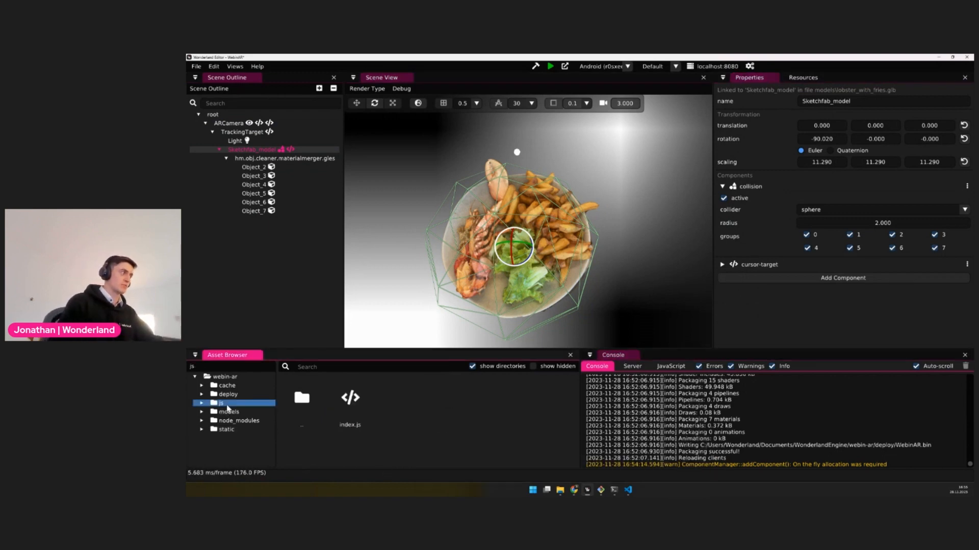
right_click(414, 406)
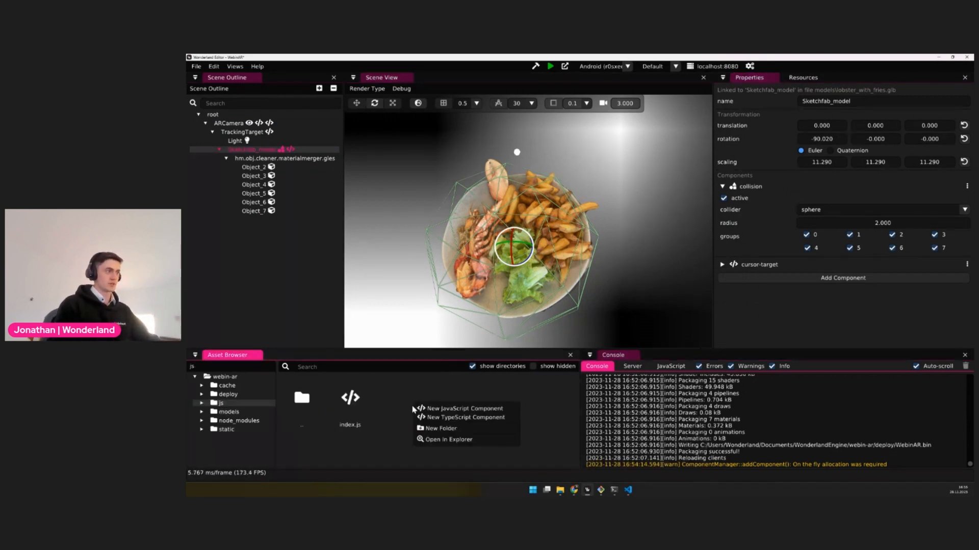
left_click(465, 408)
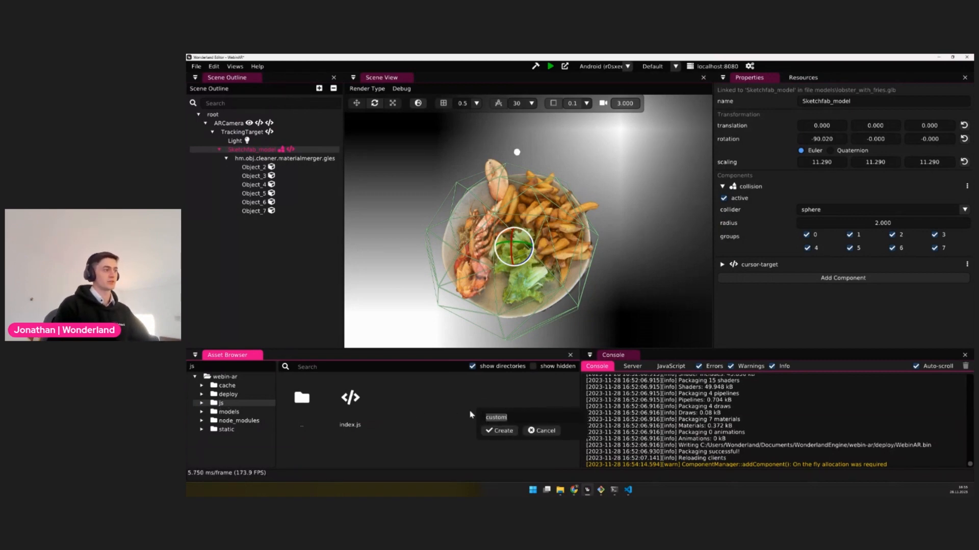
key("BackSpace")
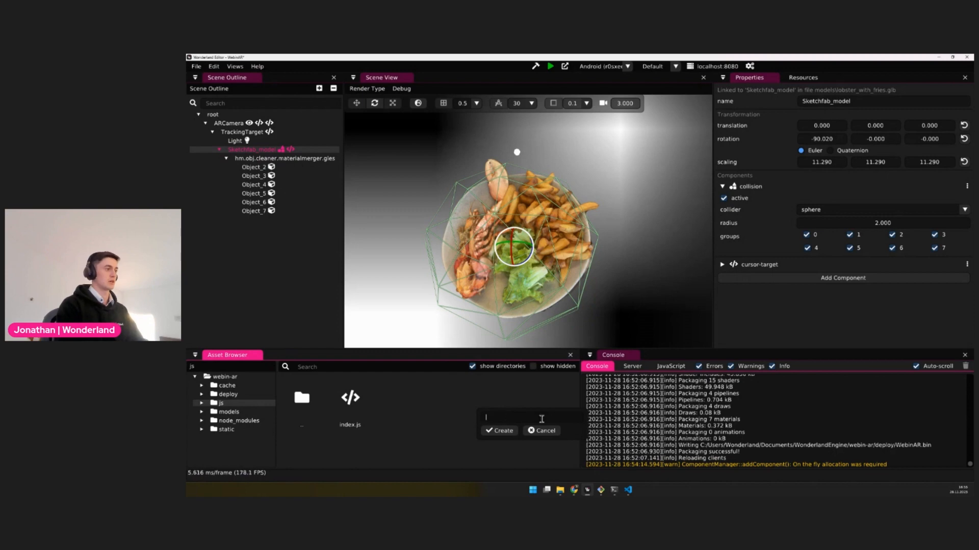
left_click(509, 432)
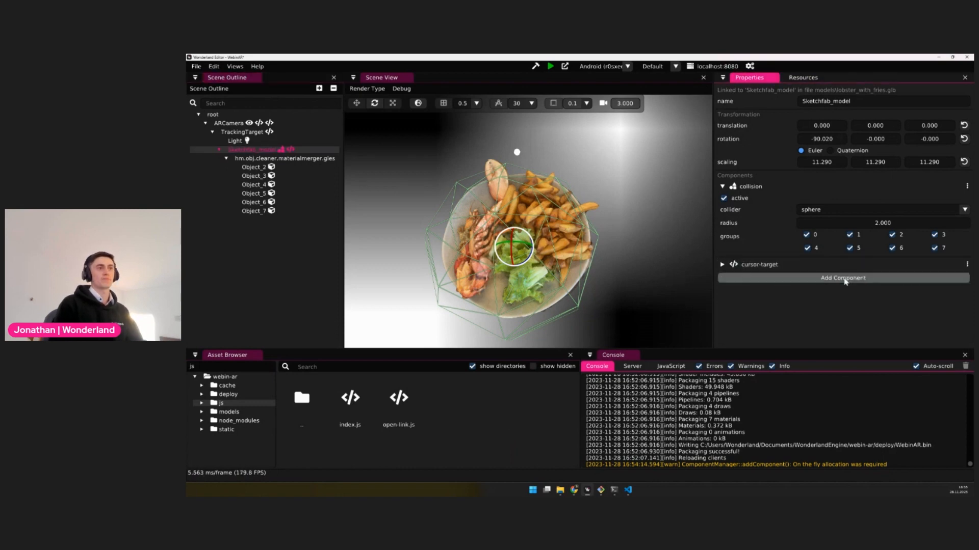
Try to find the open-link component among those that can be added to Sketchfab_model
left_click(843, 278)
scroll(816, 403, "down", 3)
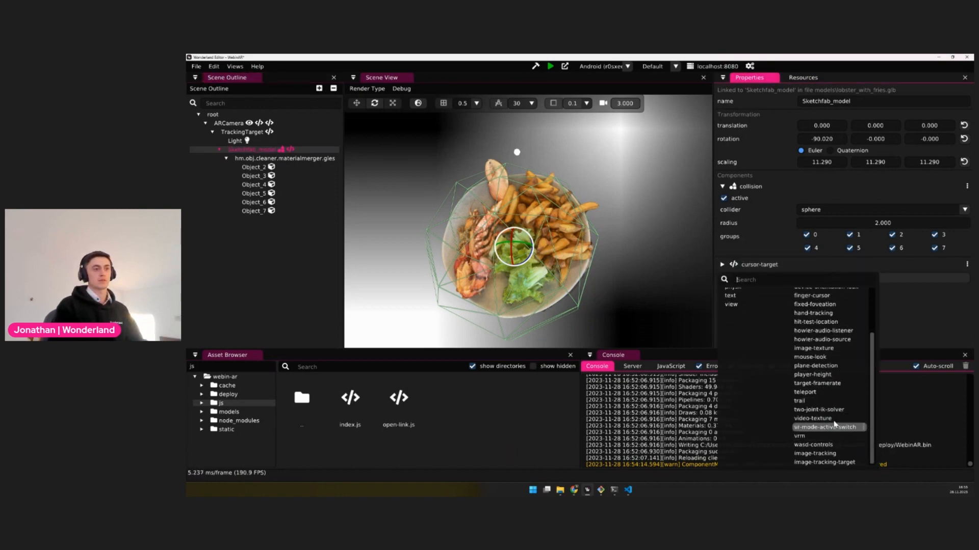
type("open")
key("Escape")
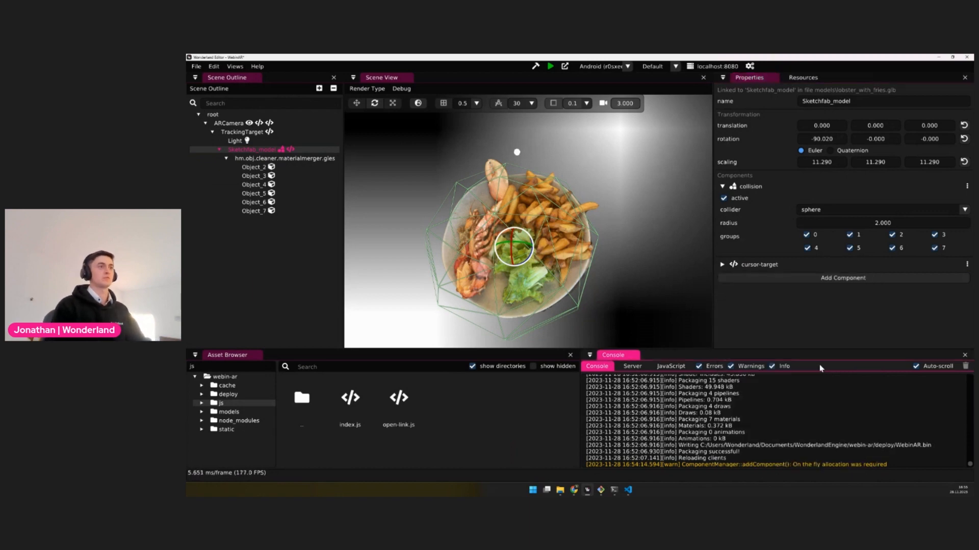
Show the project settings and remove js/index.js from the JavaScript source paths
left_click(234, 66)
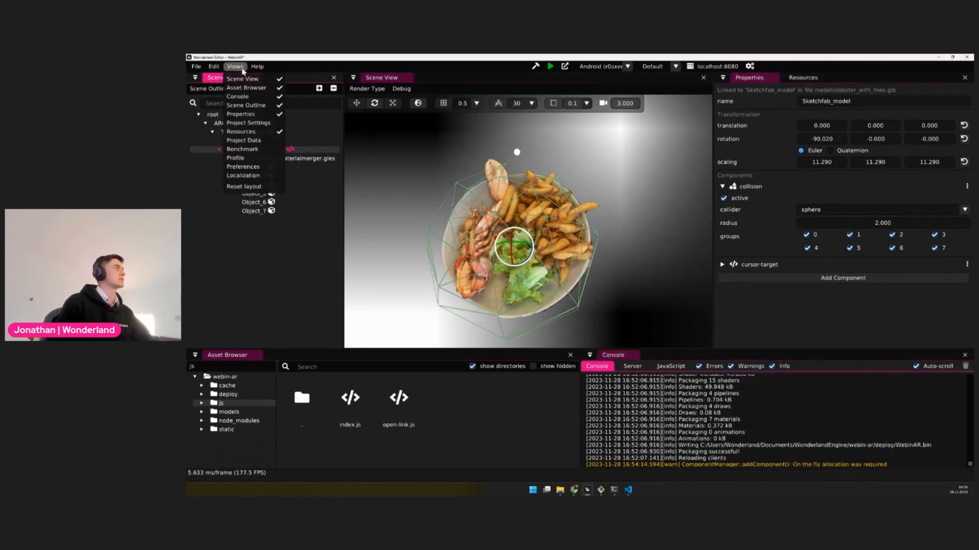
left_click(235, 66)
left_click(230, 67)
left_click(248, 123)
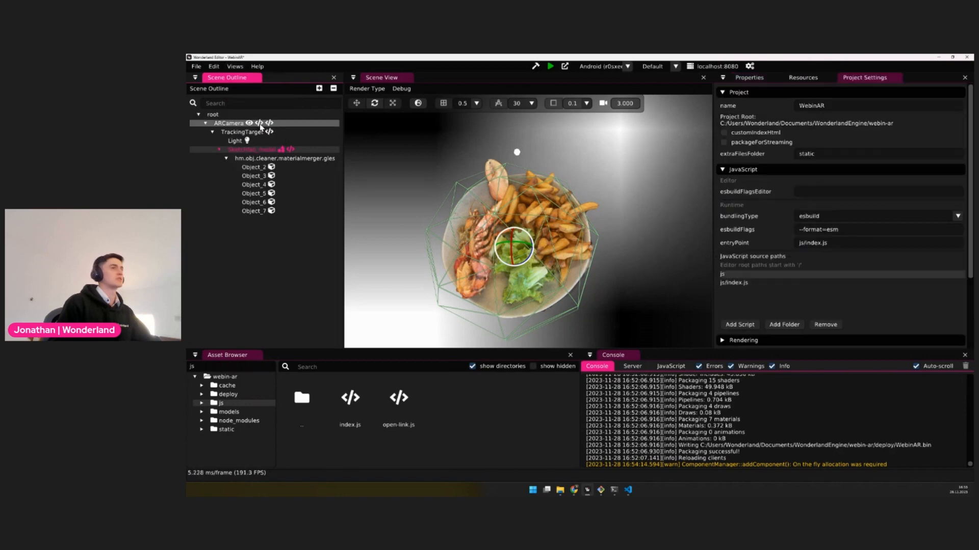
left_click(740, 283)
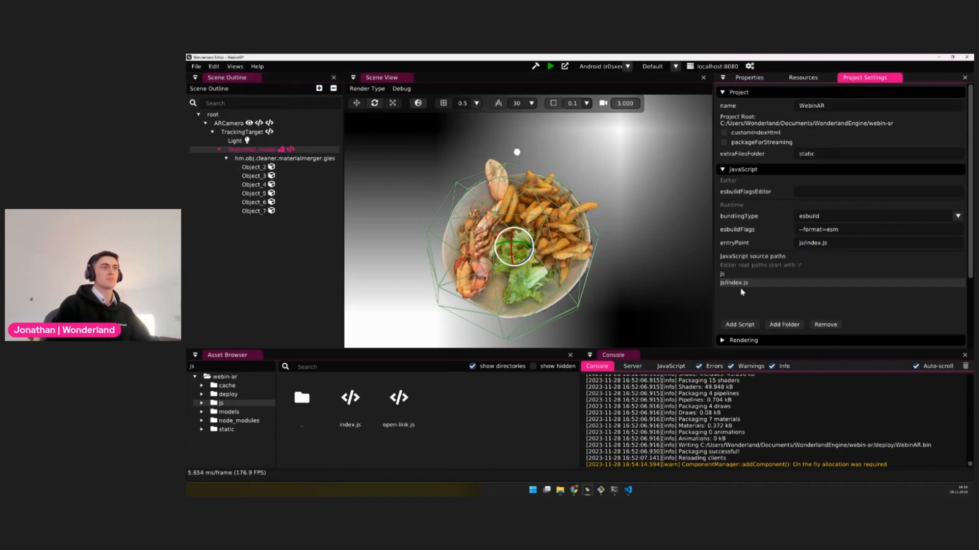
left_click(236, 67)
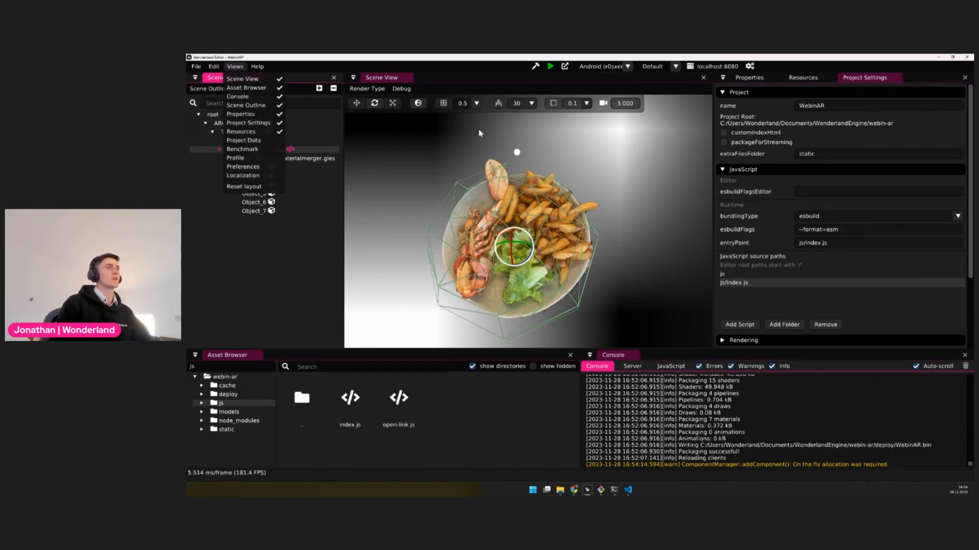
left_click(871, 78)
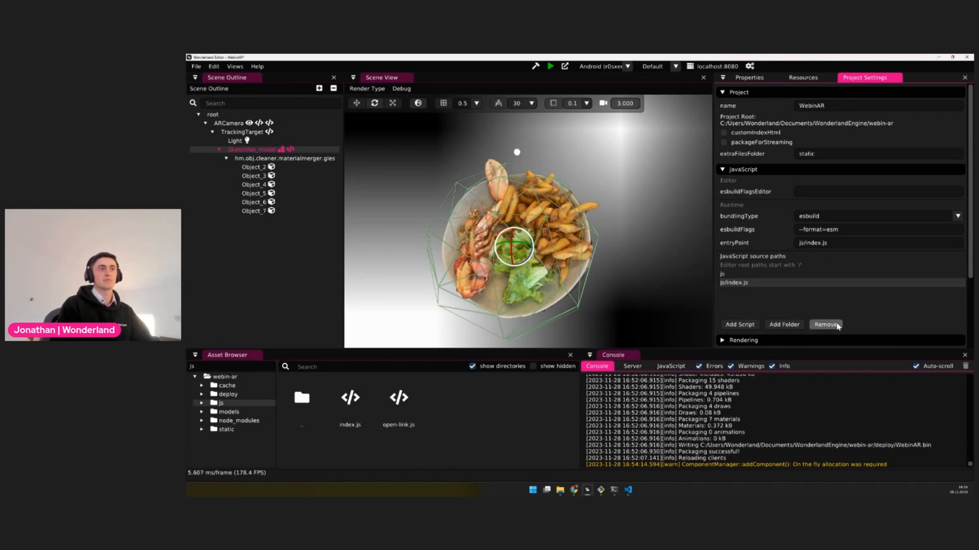
left_click(836, 325)
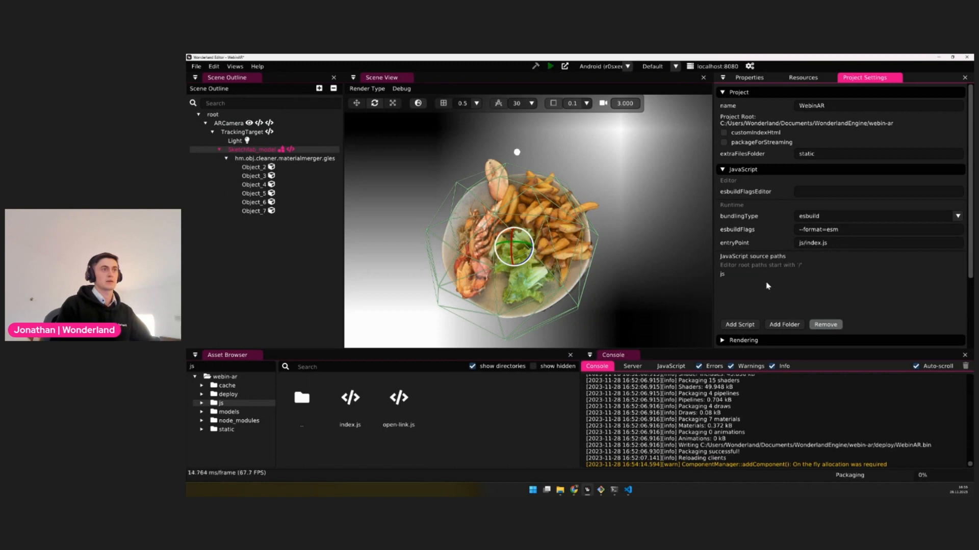
Return to the properties of Sketchfab_model and add the open-link component to it
left_click(750, 80)
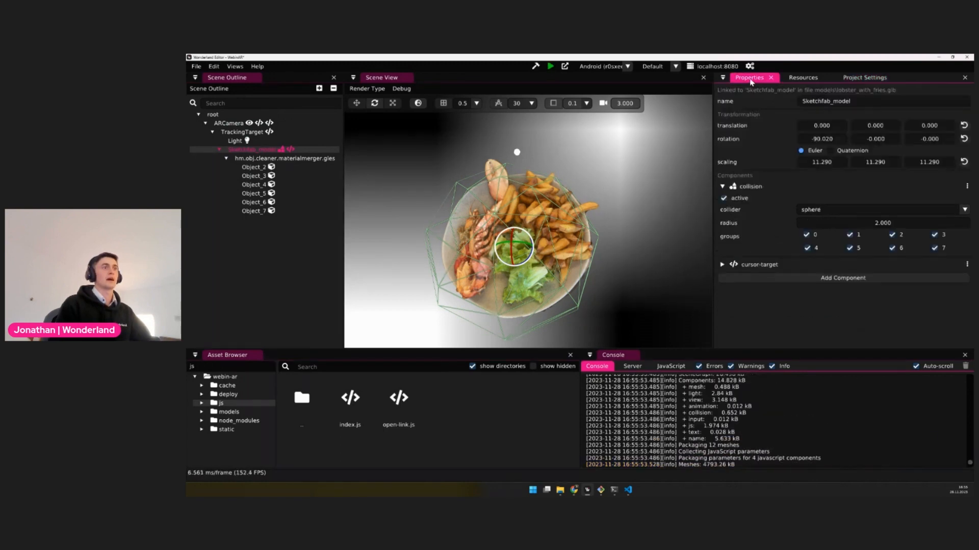
left_click(833, 284)
scroll(810, 439, "down", 5)
left_click(810, 461)
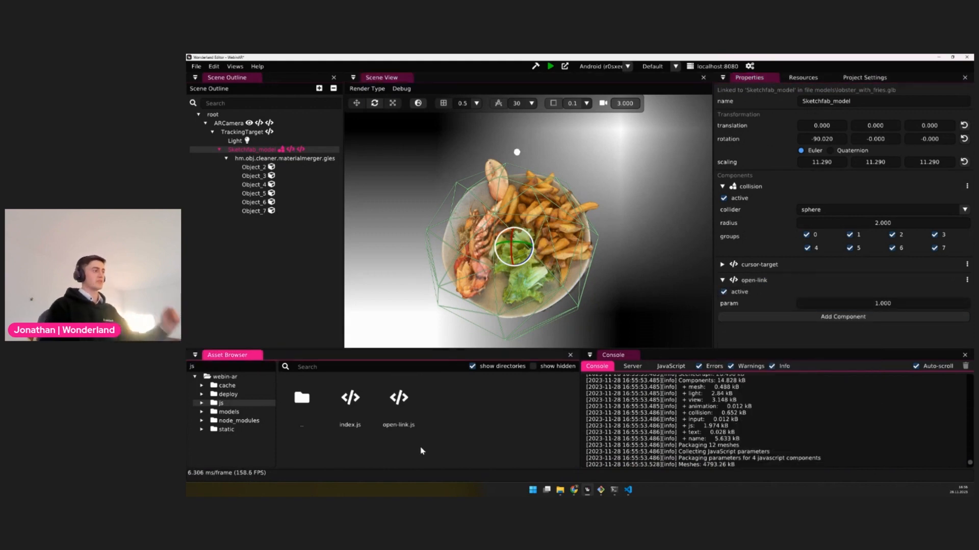
Open the open-link.js script from the js folder in Visual Studio Code
left_click(628, 490)
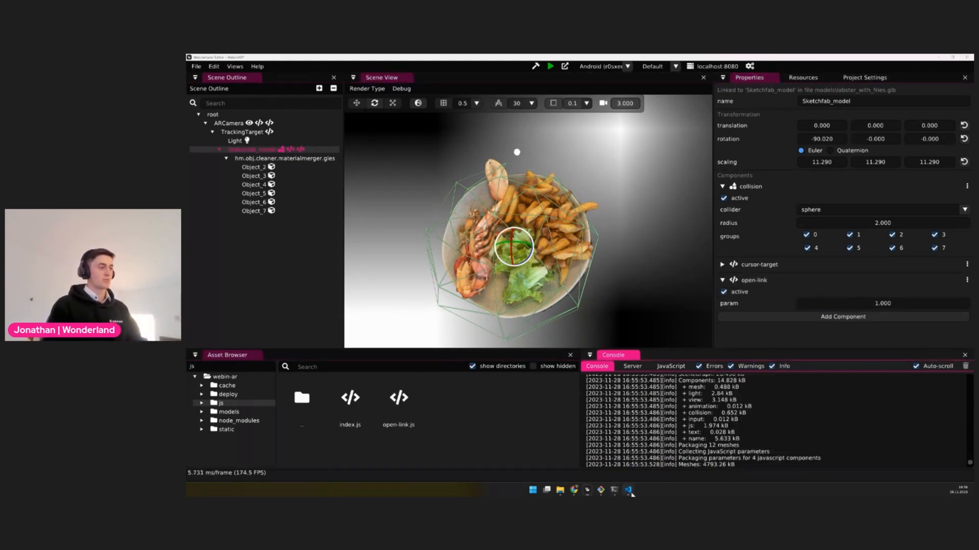
left_click(627, 490)
double_click(400, 398)
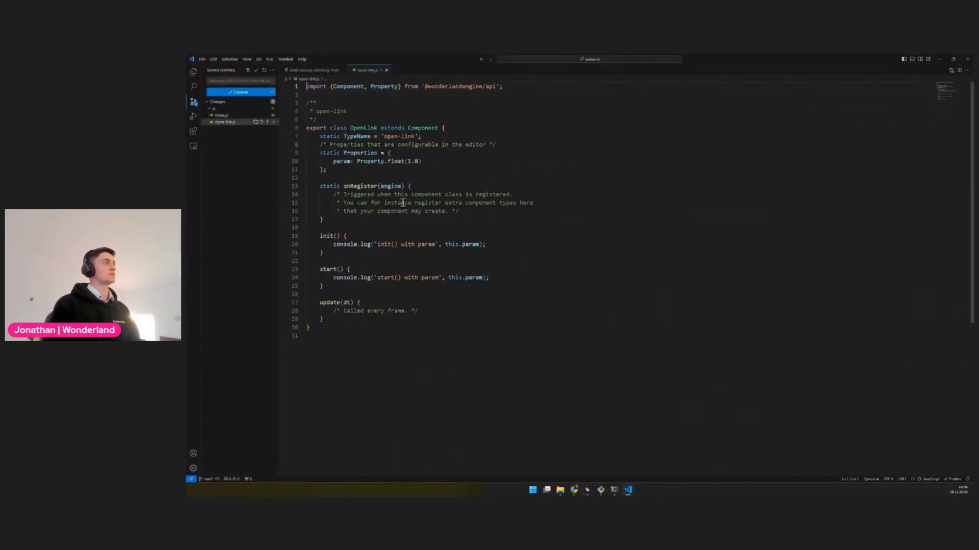
left_click_drag(436, 278, 532, 275)
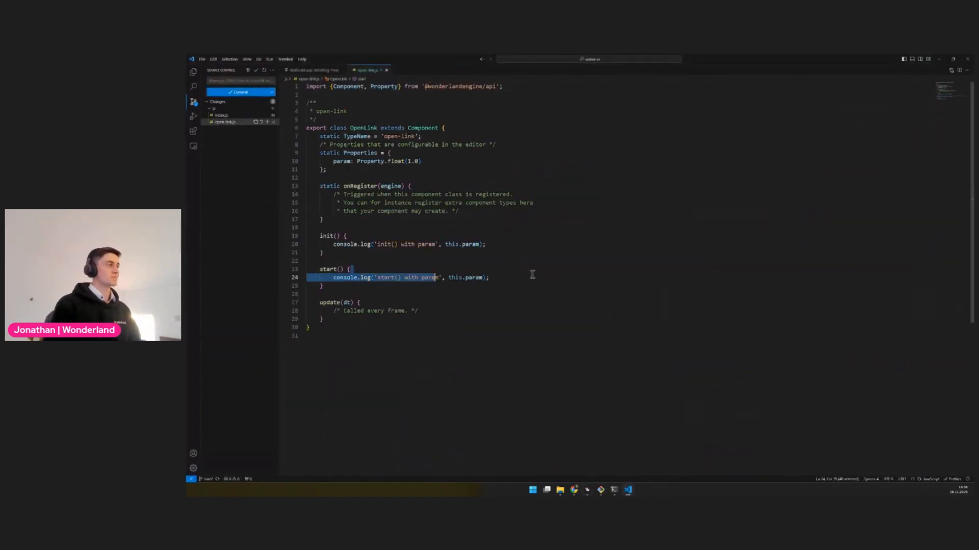
left_click(334, 212)
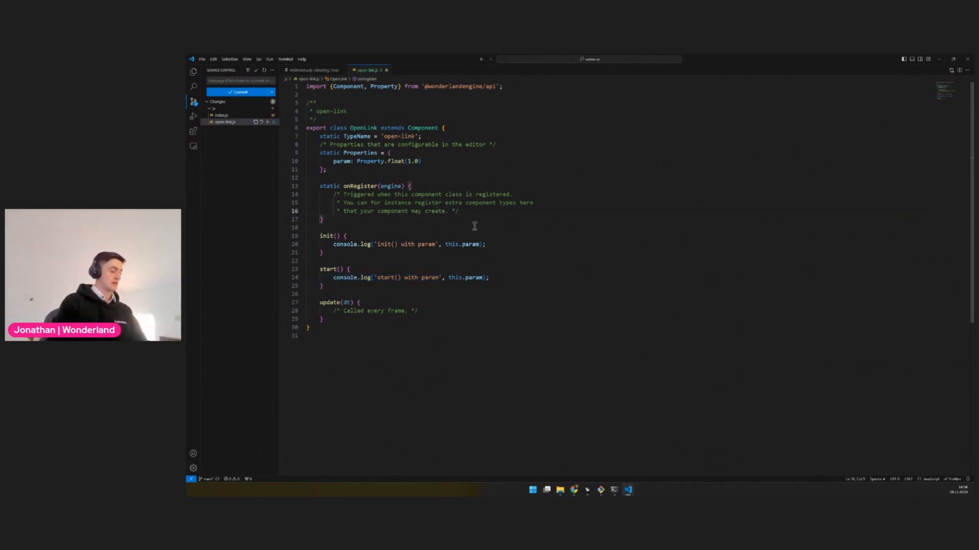
Delete the onRegister, init and update methods from the OpenLink class and save open-link.js
left_click_drag(336, 255, 296, 177)
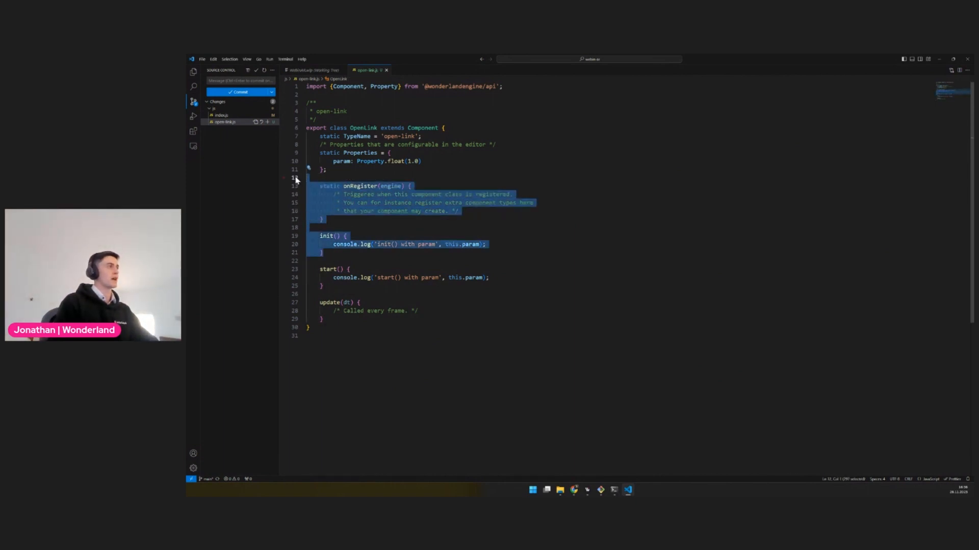
key("BackSpace")
left_click_drag(346, 240, 301, 214)
key("BackSpace")
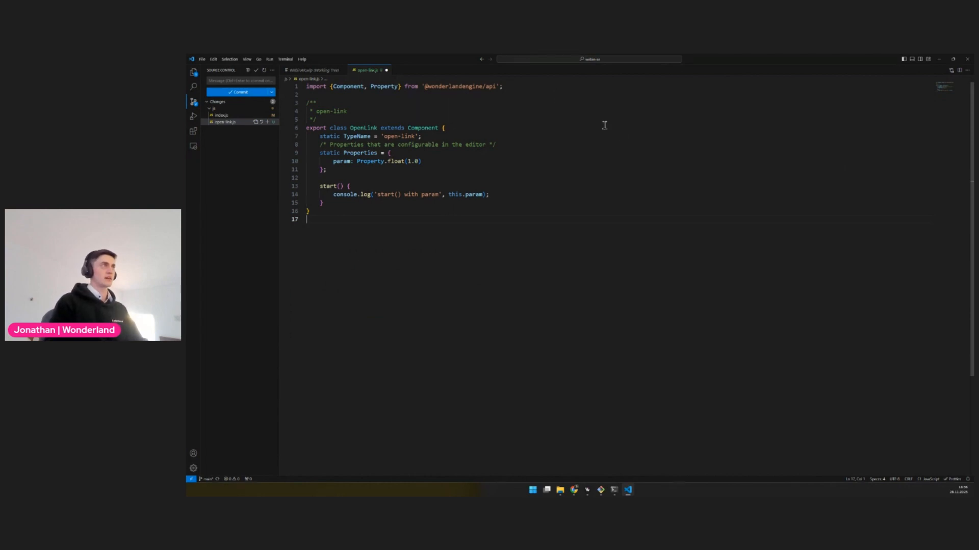
key("ctrl+s")
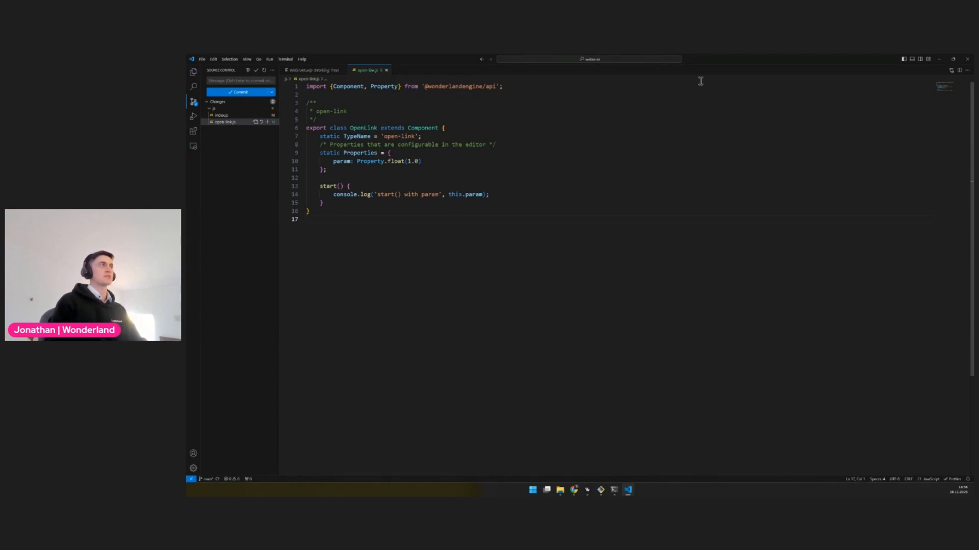
Arrange the code editor and the Wonderland Editor side by side, and widen the properties area of the Wonderland Editor
left_click_drag(714, 60, 446, 177)
key("super+Left")
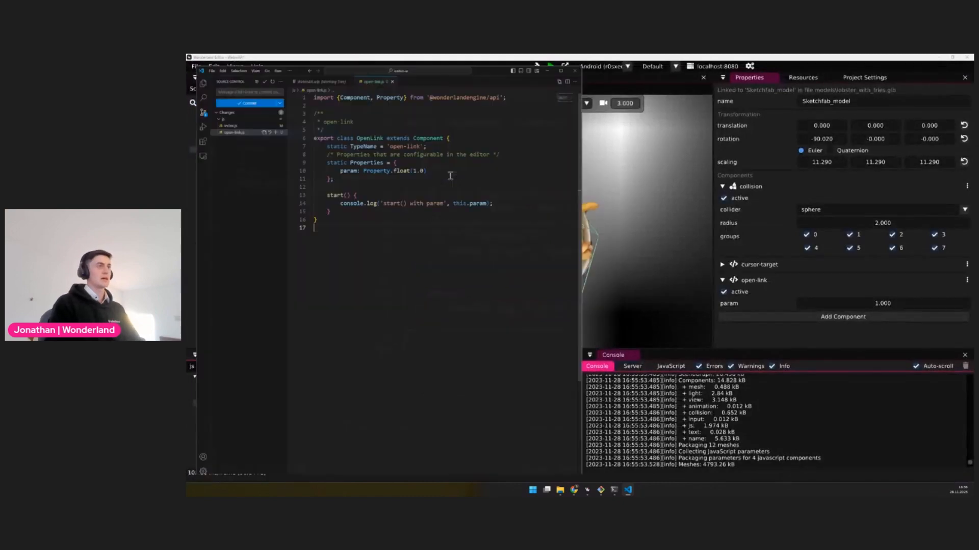
left_click(669, 148)
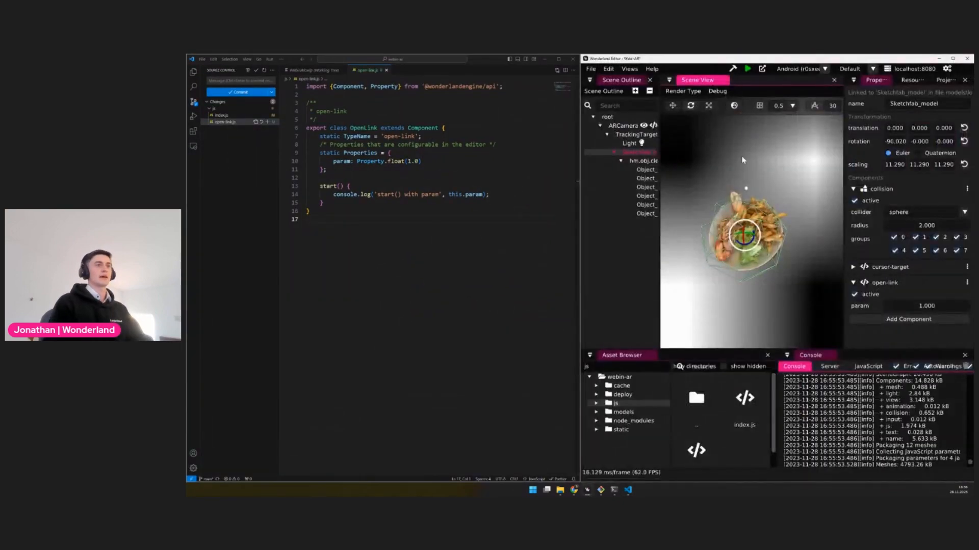
left_click_drag(843, 251, 725, 250)
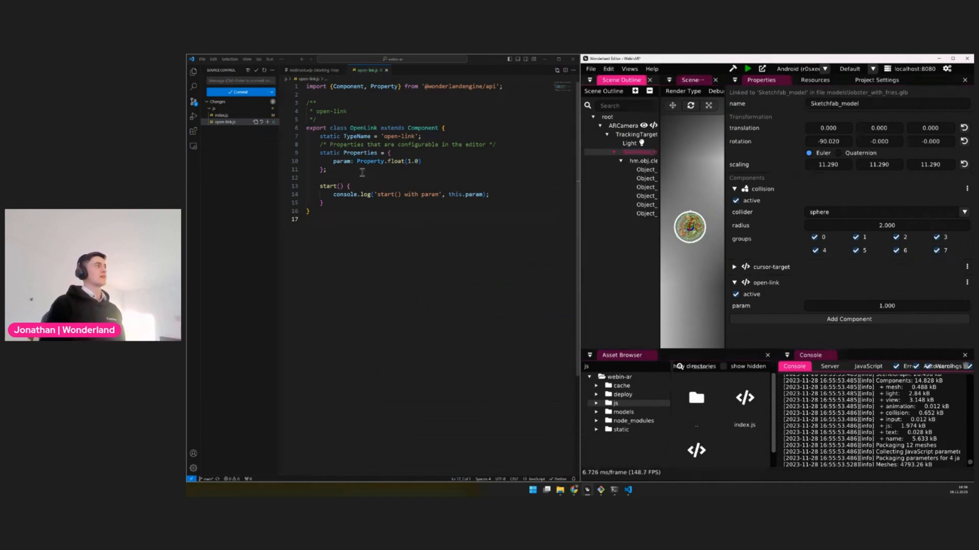
Rename the param property of the OpenLink component to url
double_click(342, 161)
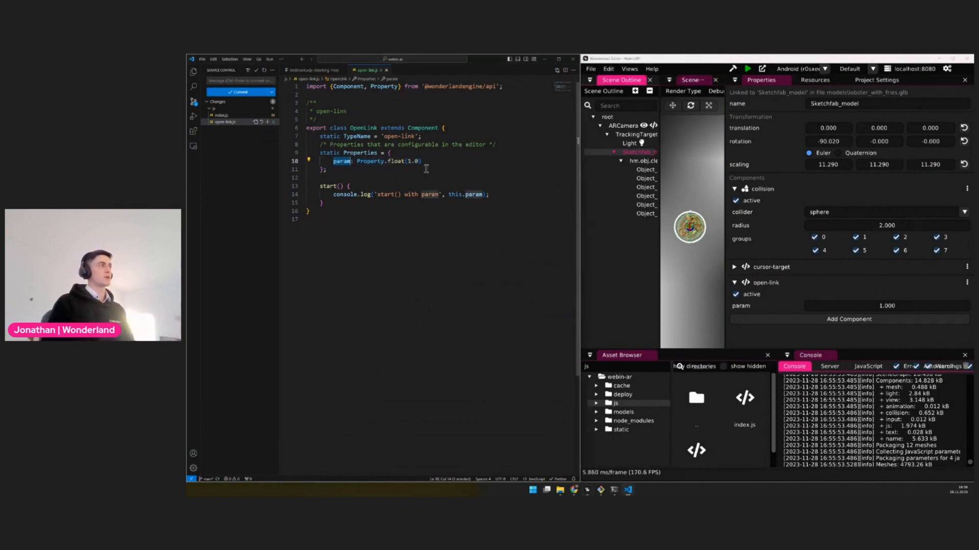
type("u")
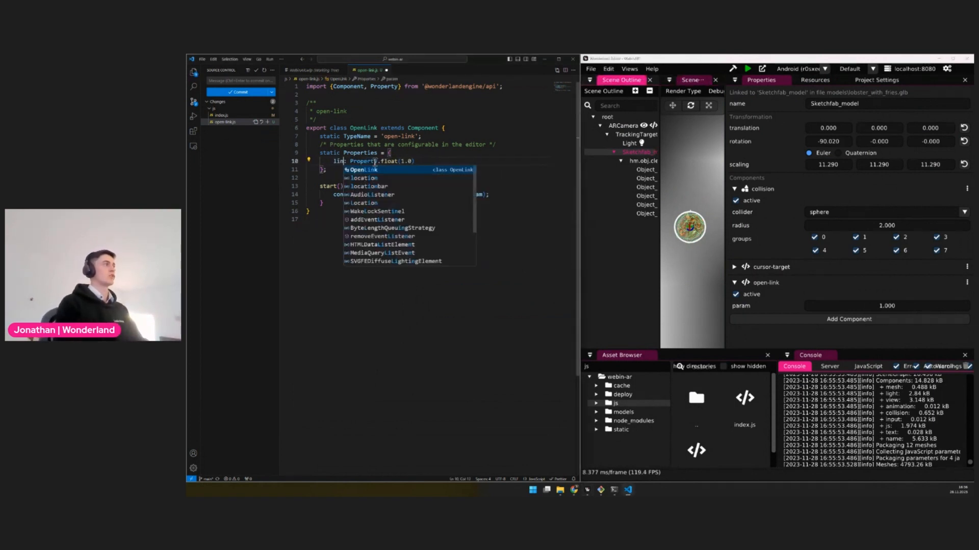
key("Escape")
type("rl")
key("Escape")
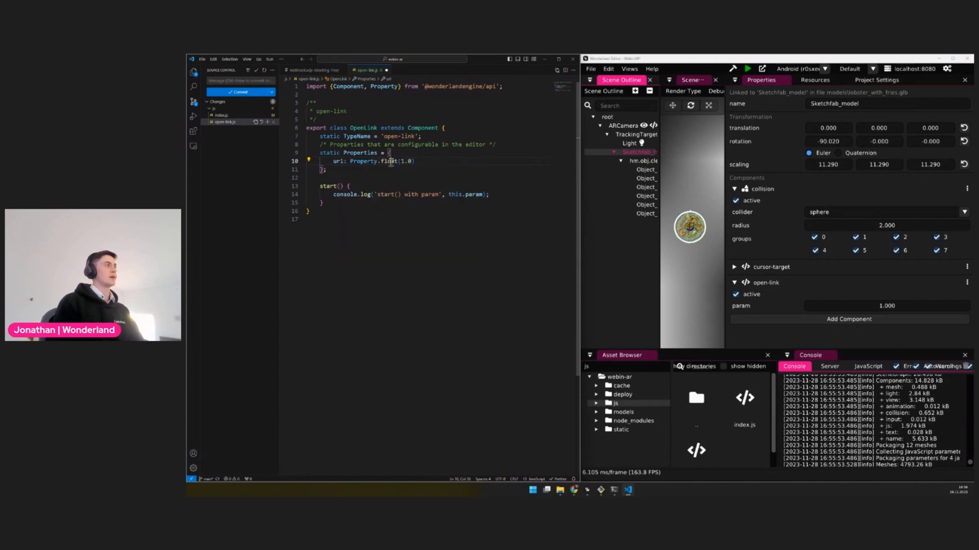
double_click(390, 161)
type("string")
key("Right")
key("Right")
key("Right")
key("Right")
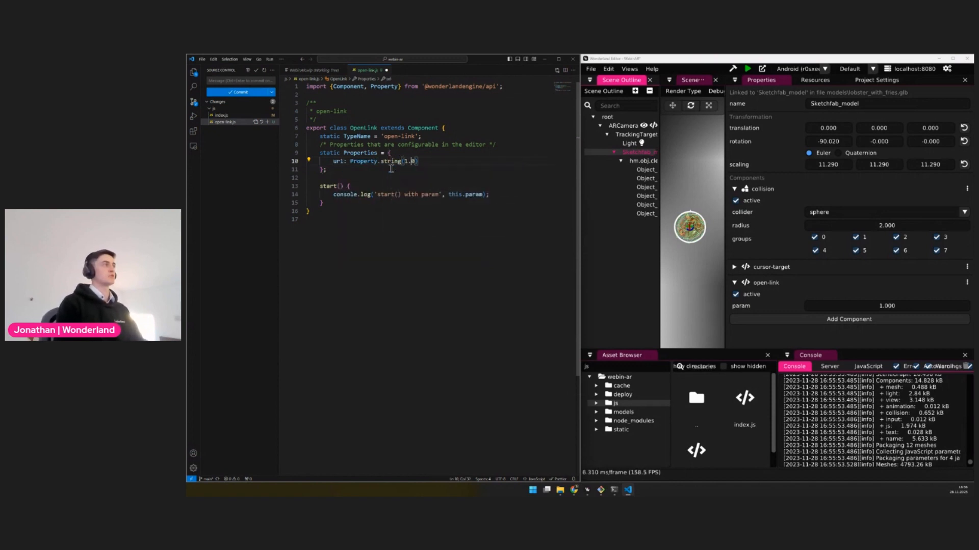
key("BackSpace")
key("BackSpace")
key("BackSpace")
type("\"https")
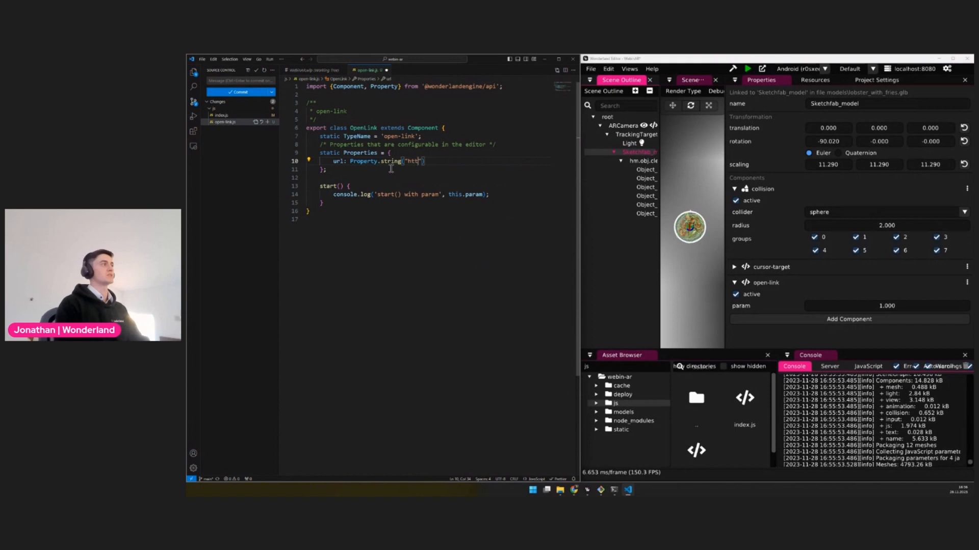
type("://wonderlandengin")
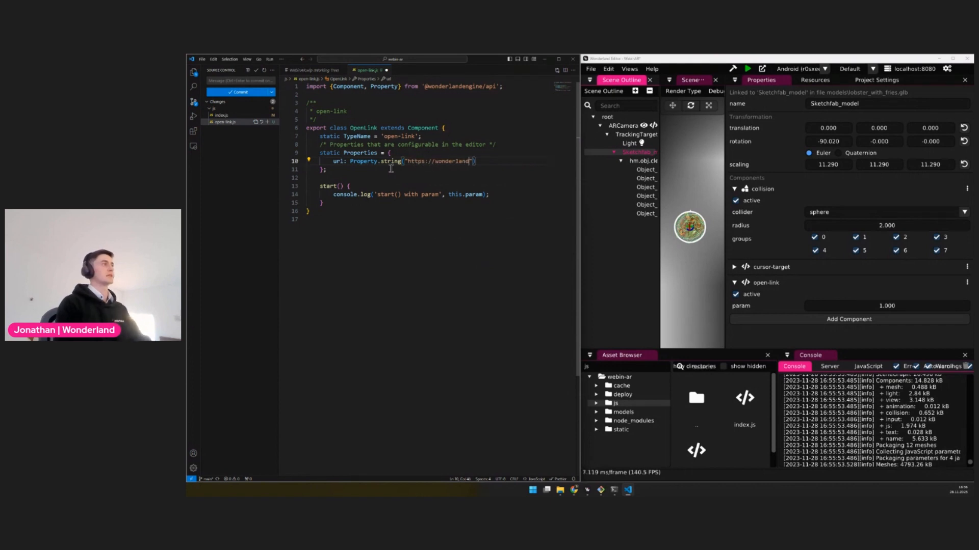
type("e.com")
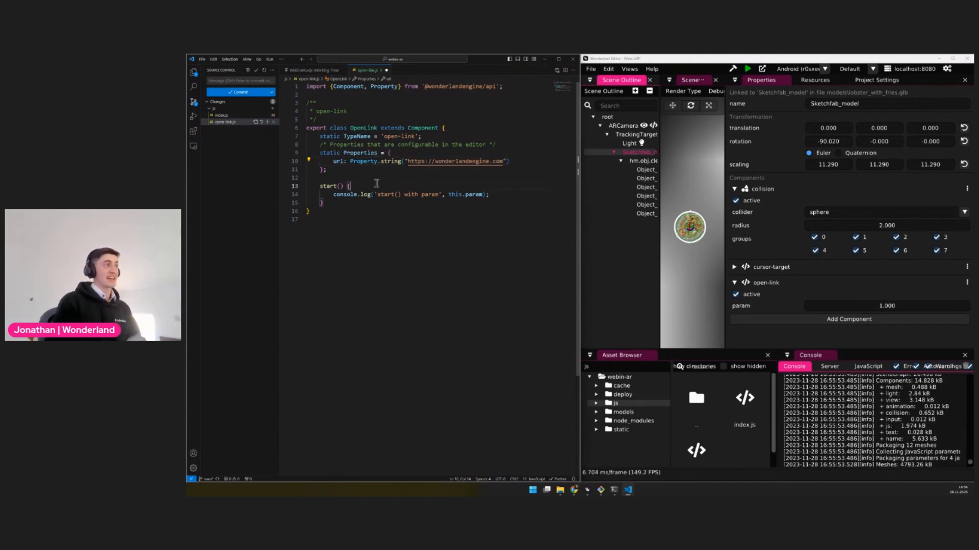
left_click(378, 186)
left_click(430, 245)
key("ctrl+s")
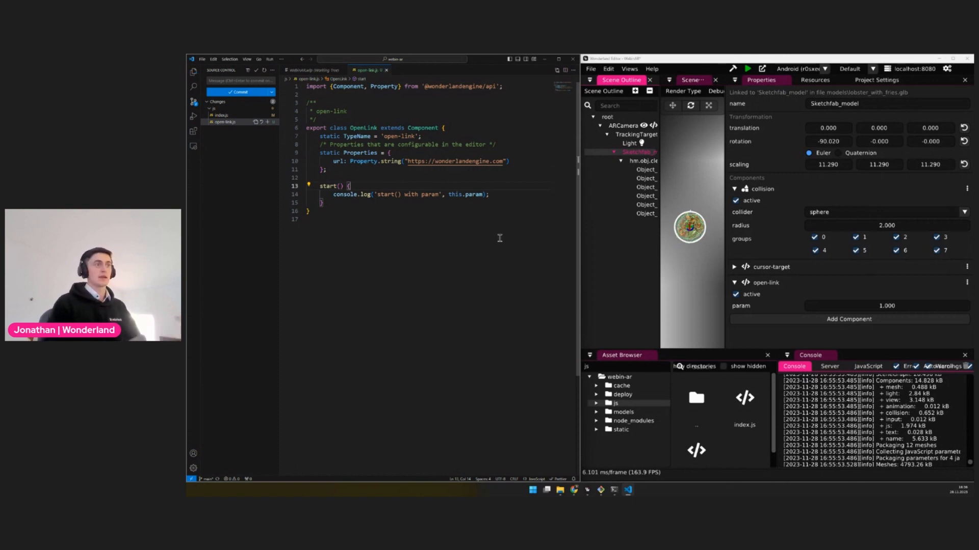
Switch to the Wonderland Editor and check the url property of the model's open-link component
left_click(819, 330)
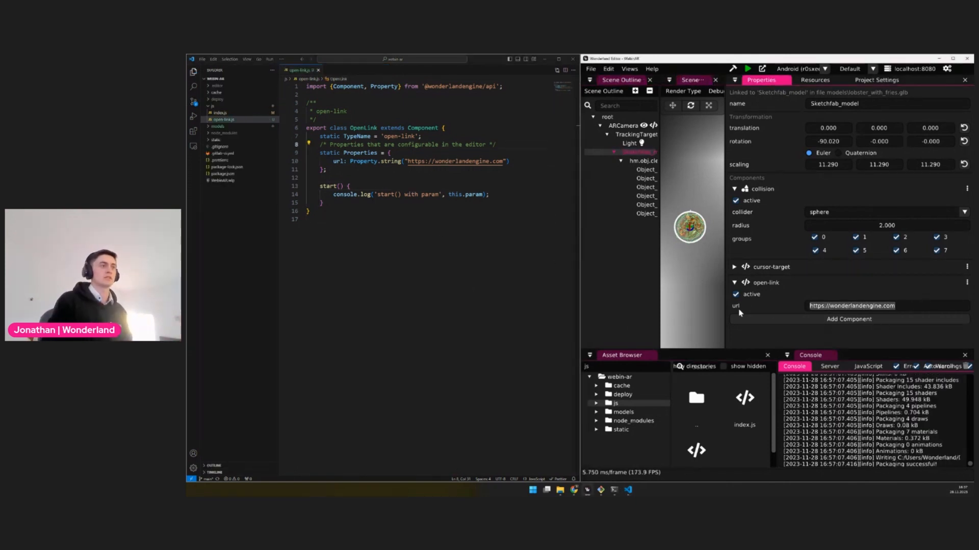
left_click_drag(909, 309, 729, 312)
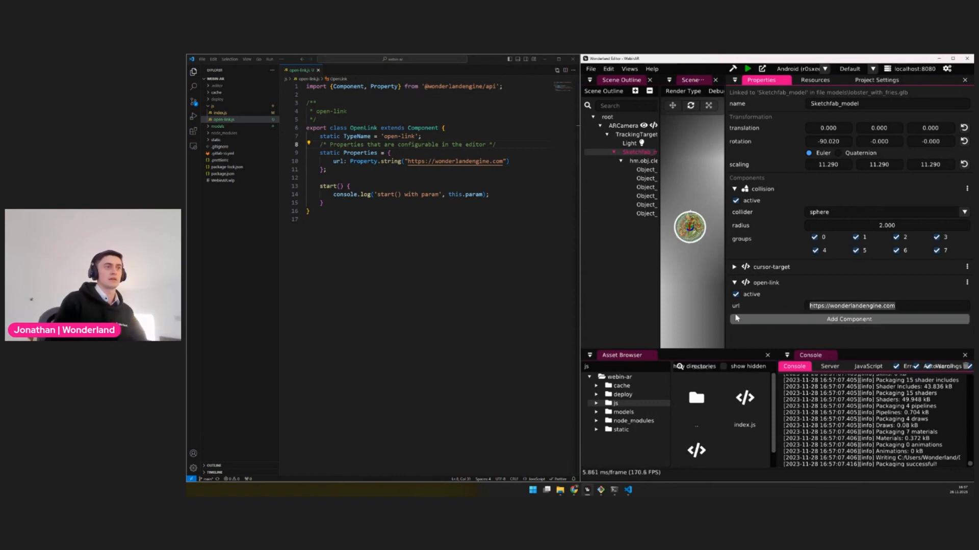
left_click(931, 308)
left_click_drag(903, 307, 788, 310)
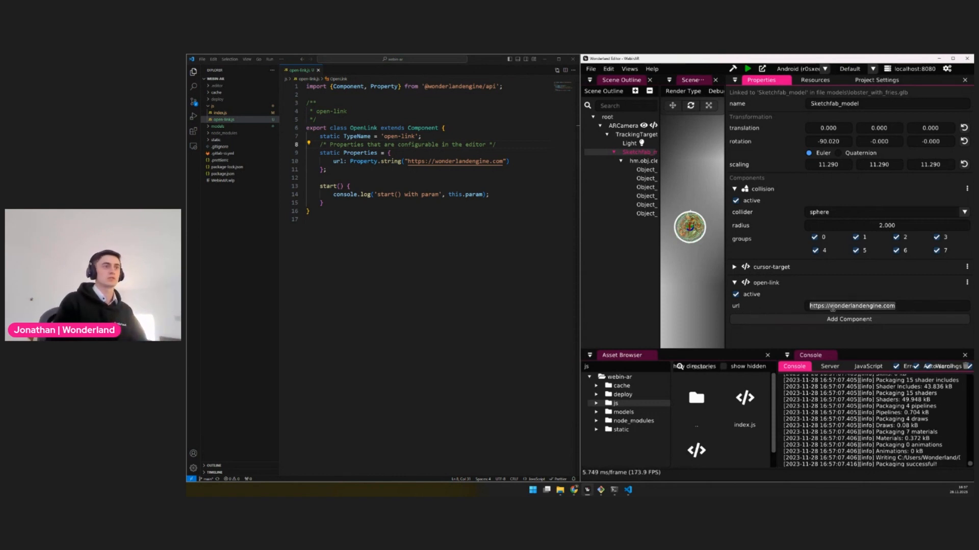
Delete the console.log statement from the start method in open-link.js
left_click(347, 196)
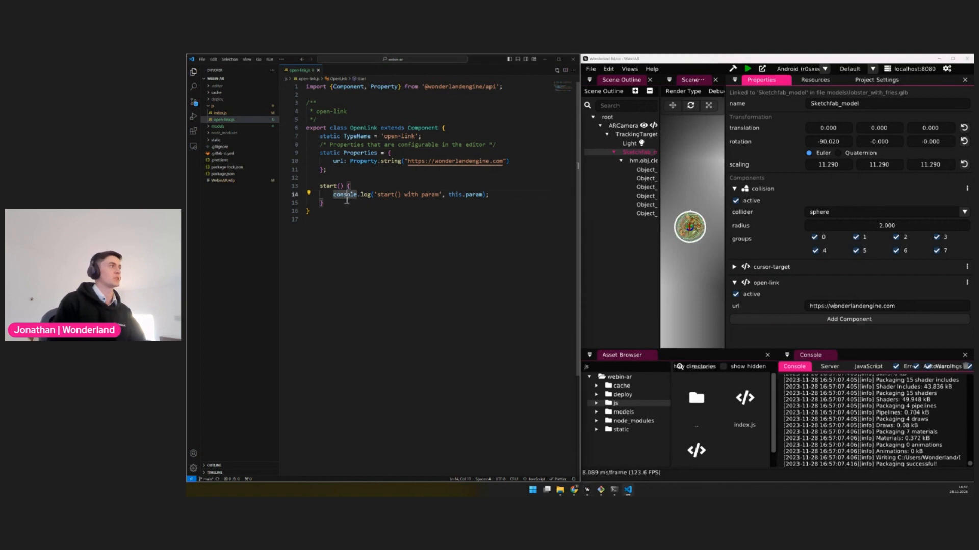
type("b")
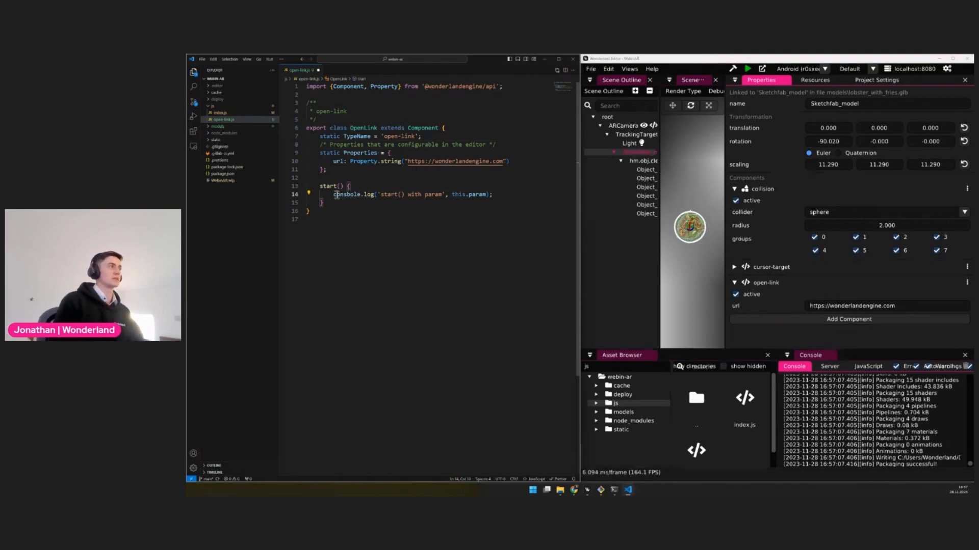
left_click_drag(333, 194, 492, 195)
key("BackSpace")
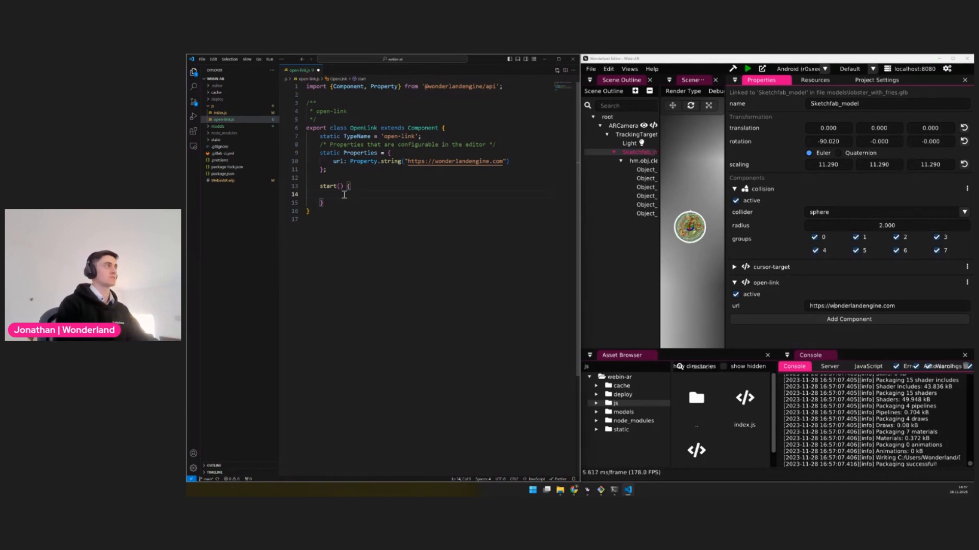
type("const tar")
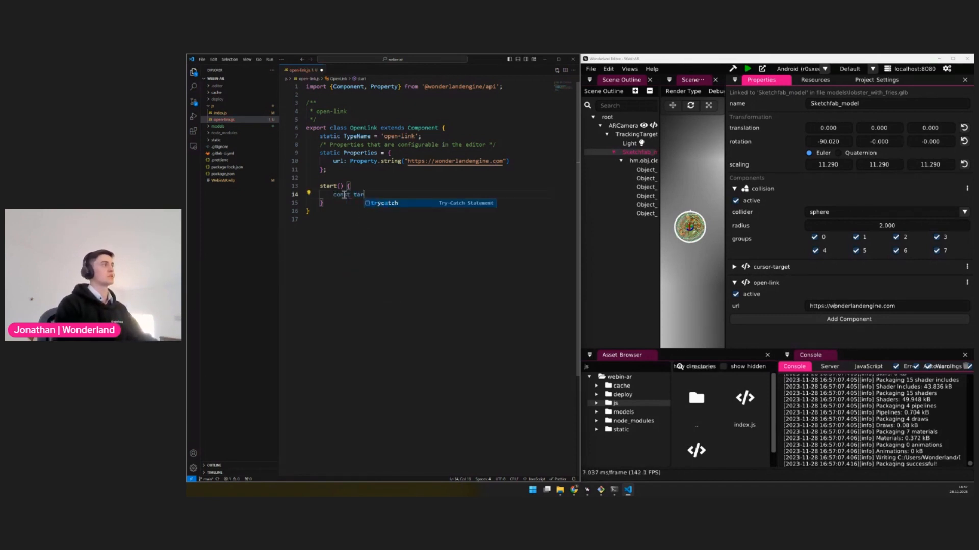
type("get = ")
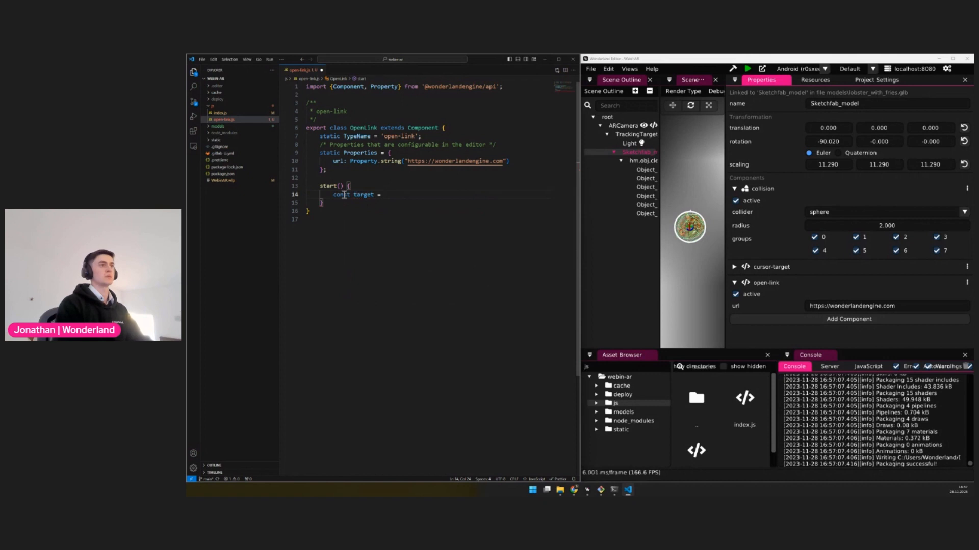
type("this.object.getCom")
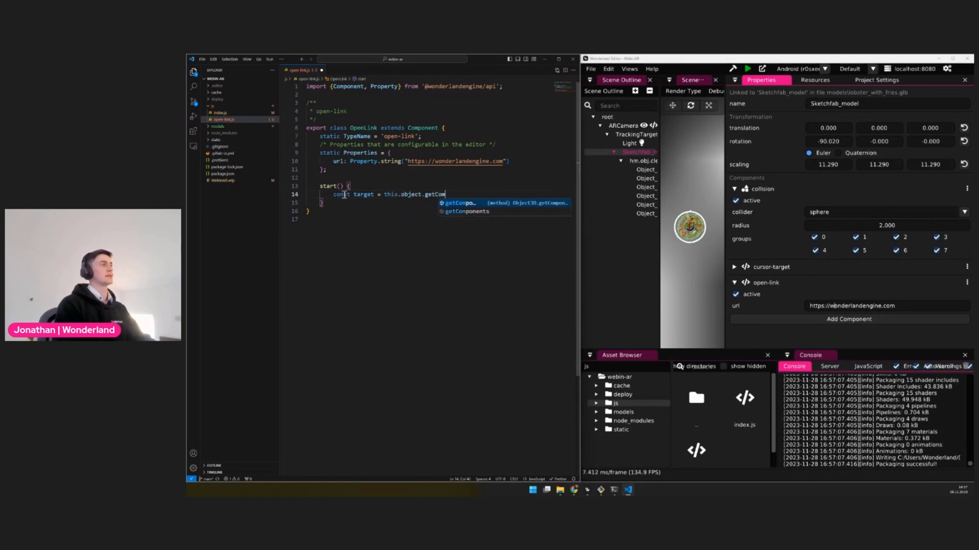
type("ponent(CursorTarget")
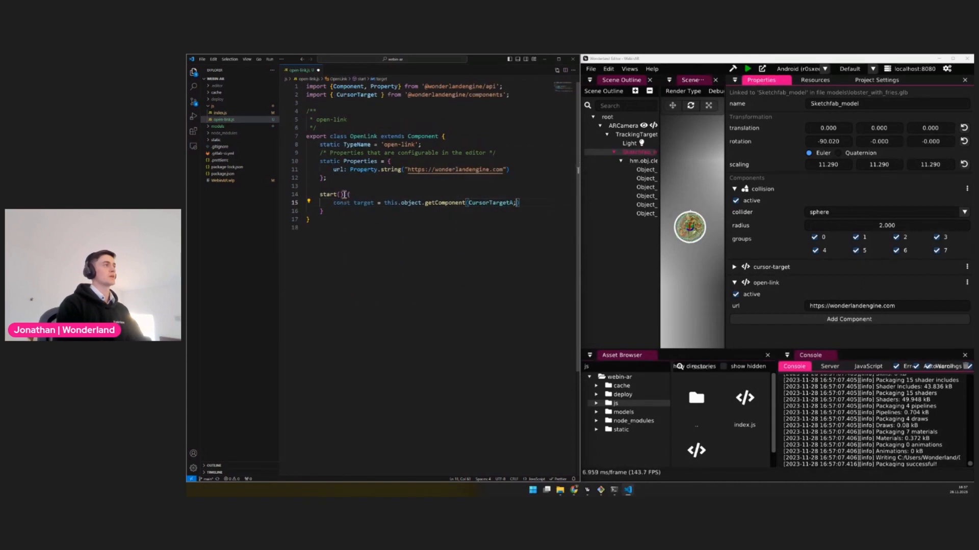
type(");")
key("Return")
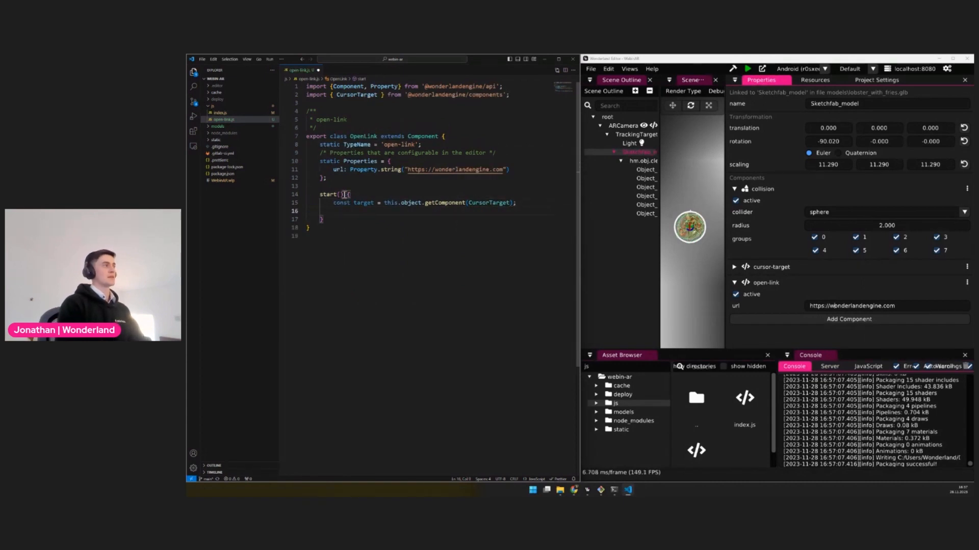
Register an empty arrow-function callback on the target with target.onClick.add(() => { }) in the start method
type("target.onClic")
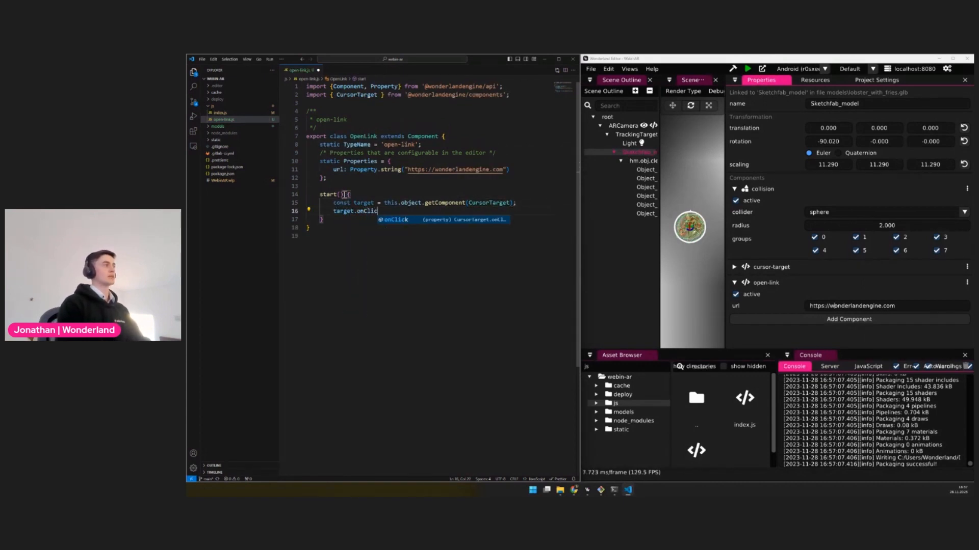
type("k.add(")
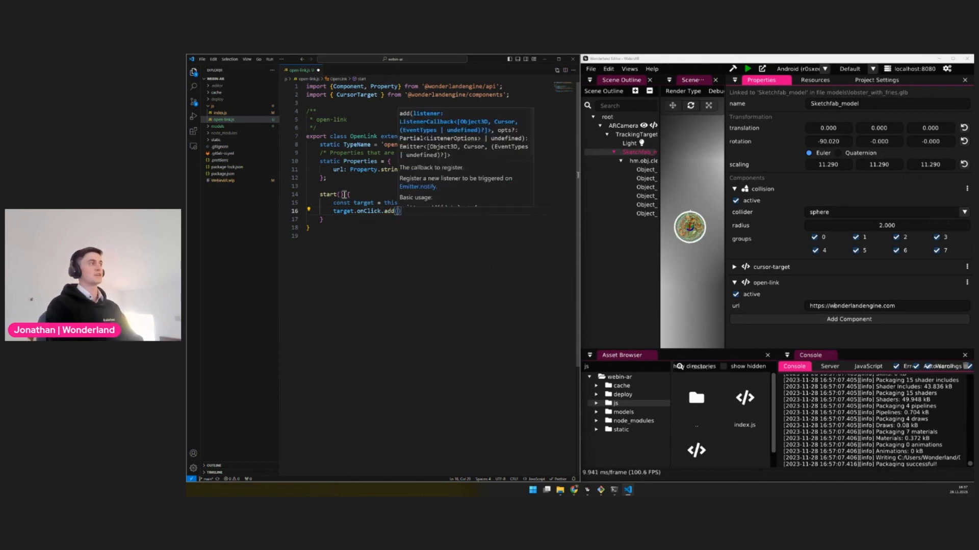
type("() =>")
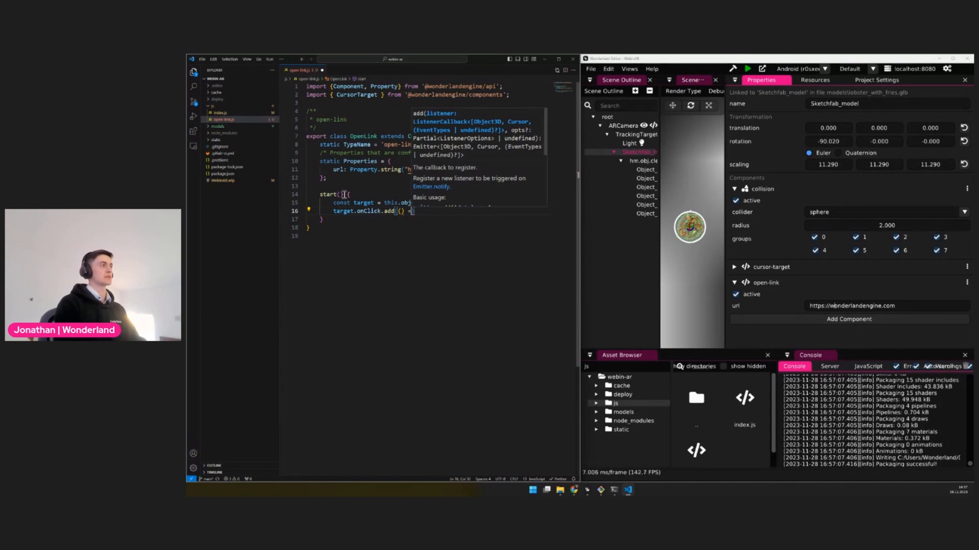
type(" {")
key("Return")
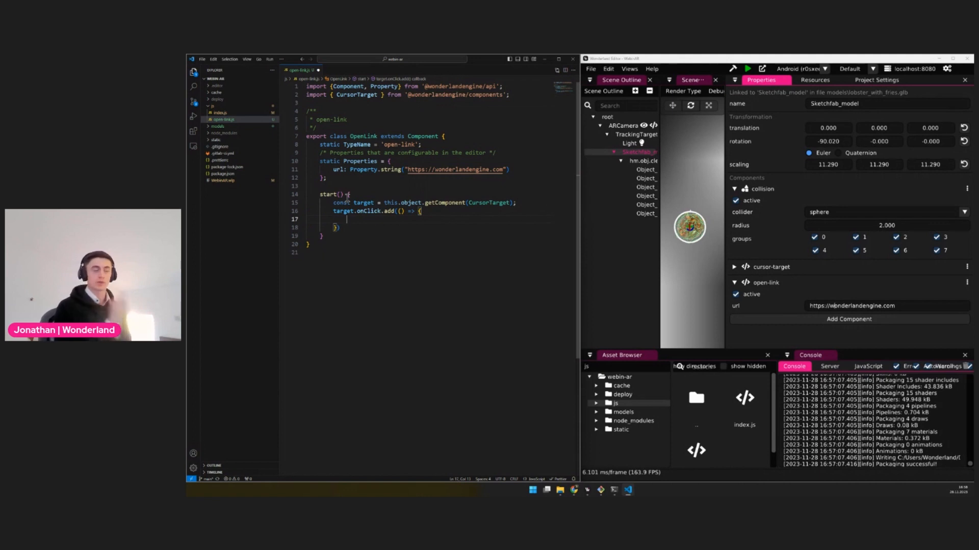
Add window.location.href = this.url; inside the onClick callback and save open-link.js
type("w")
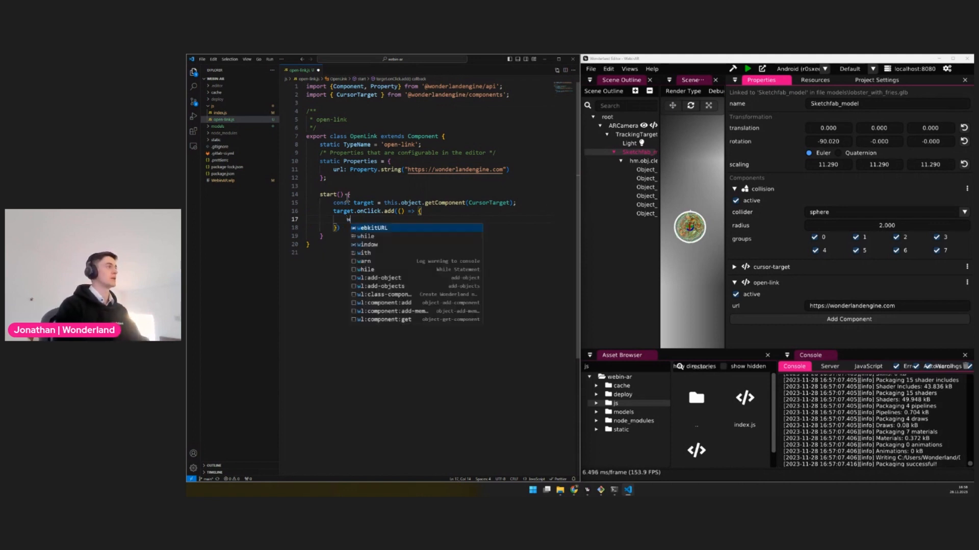
type("indow.location")
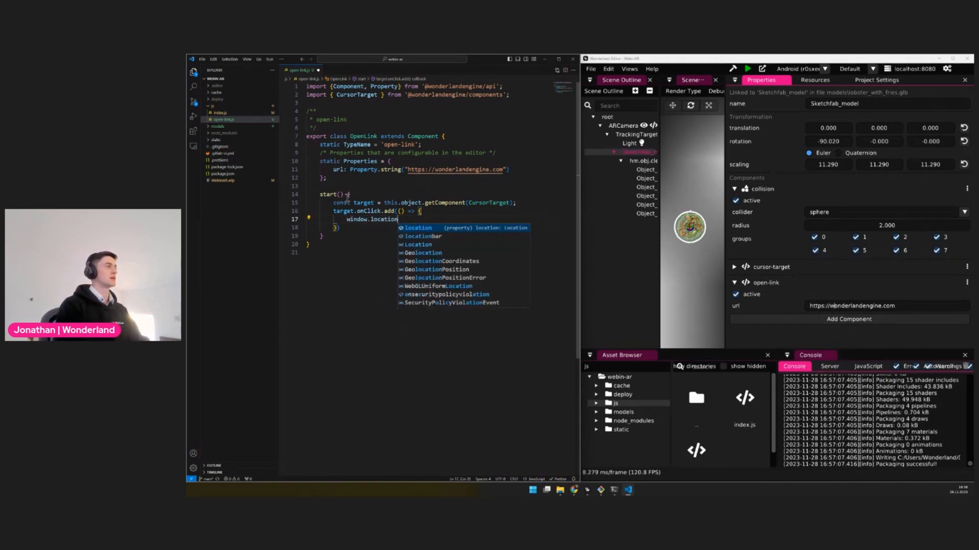
type(".href = this.url;")
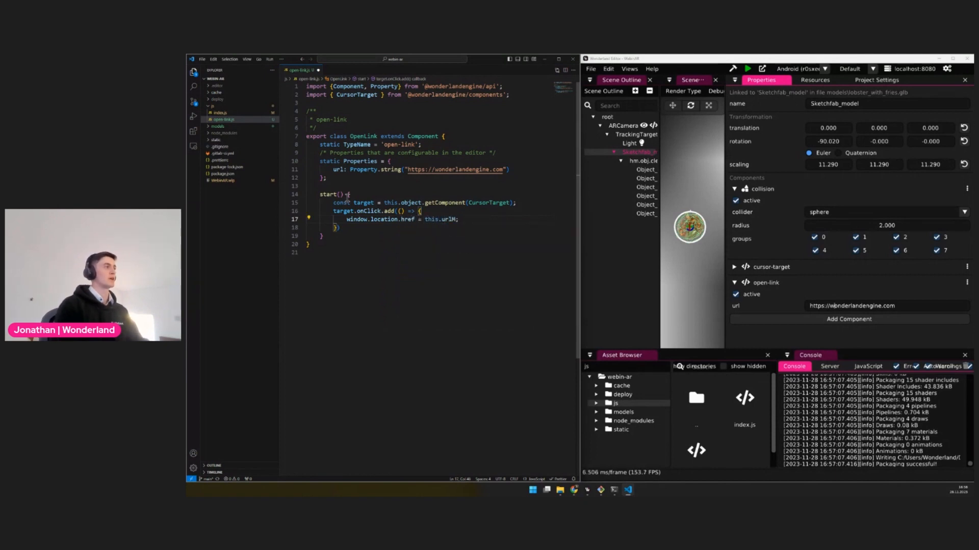
key("Return")
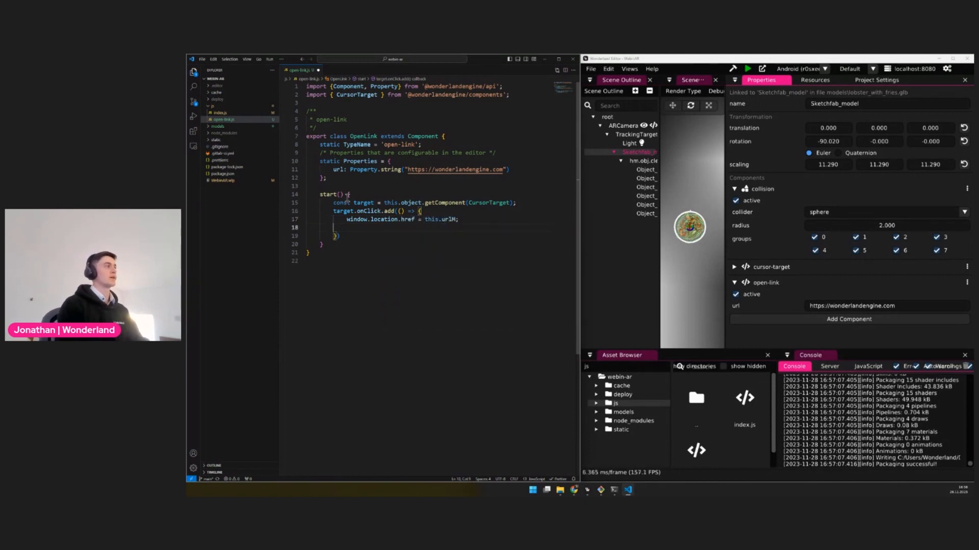
key("BackSpace")
key("BackSpace")
key("BackSpace")
key("BackSpace")
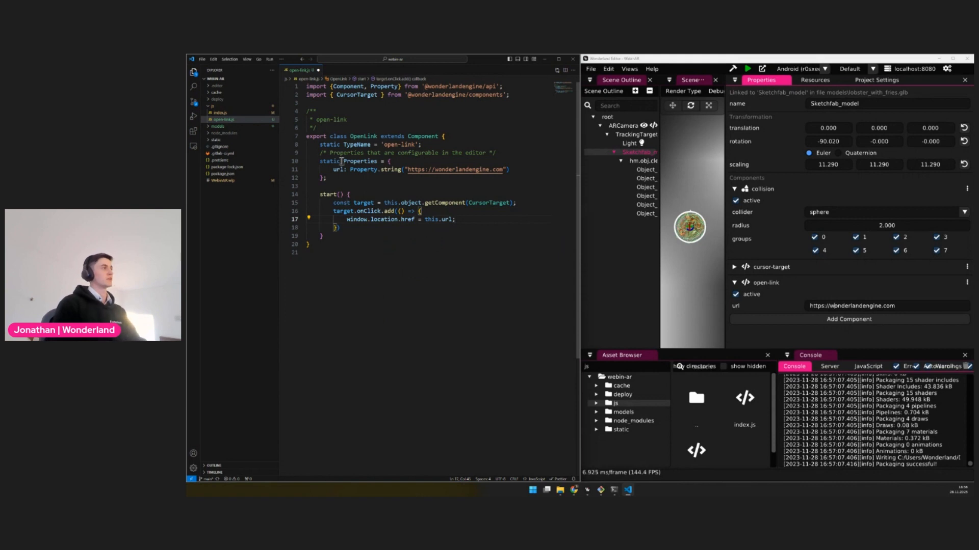
double_click(339, 170)
left_click(443, 220)
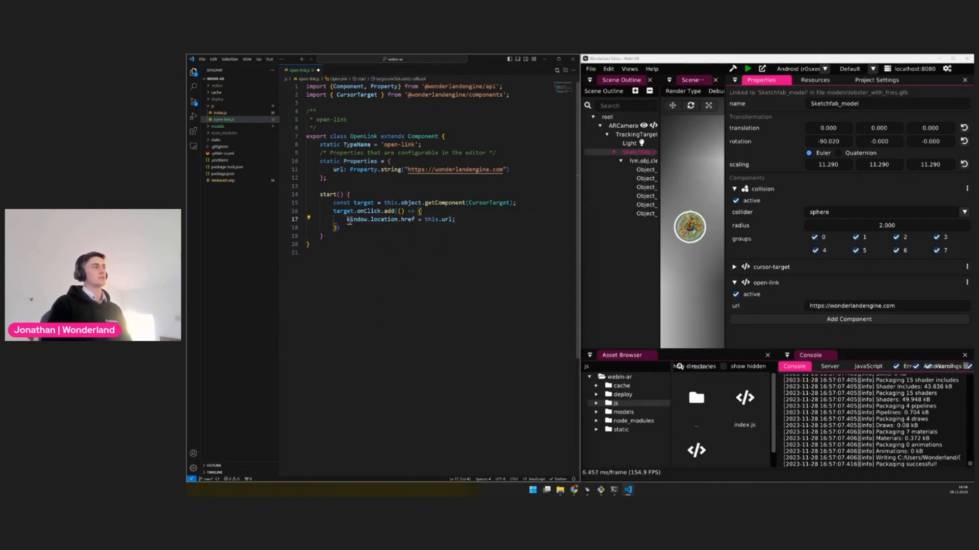
left_click_drag(346, 220, 491, 223)
left_click(486, 223)
key("ctrl+s")
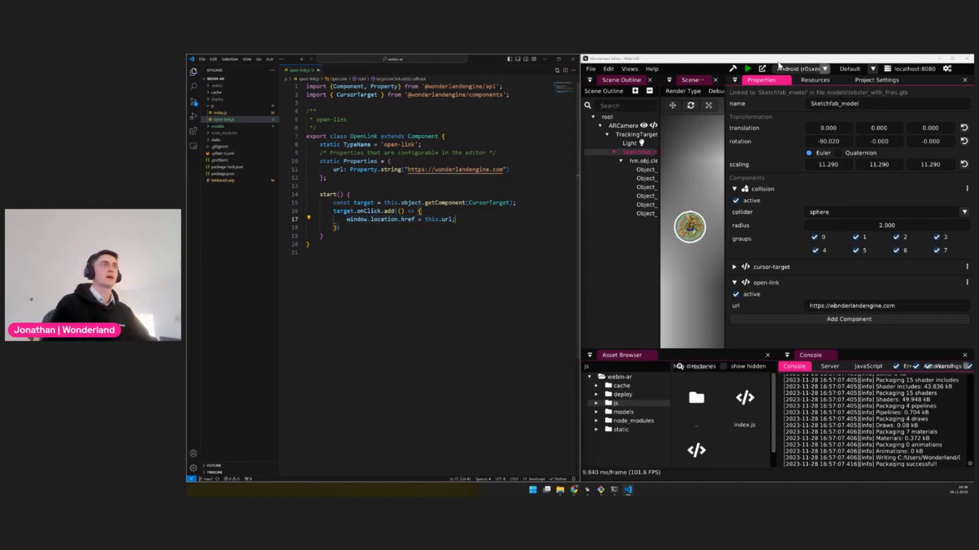
Package and run the project on the local device, and test the tracked model's link in the browser
left_click(732, 68)
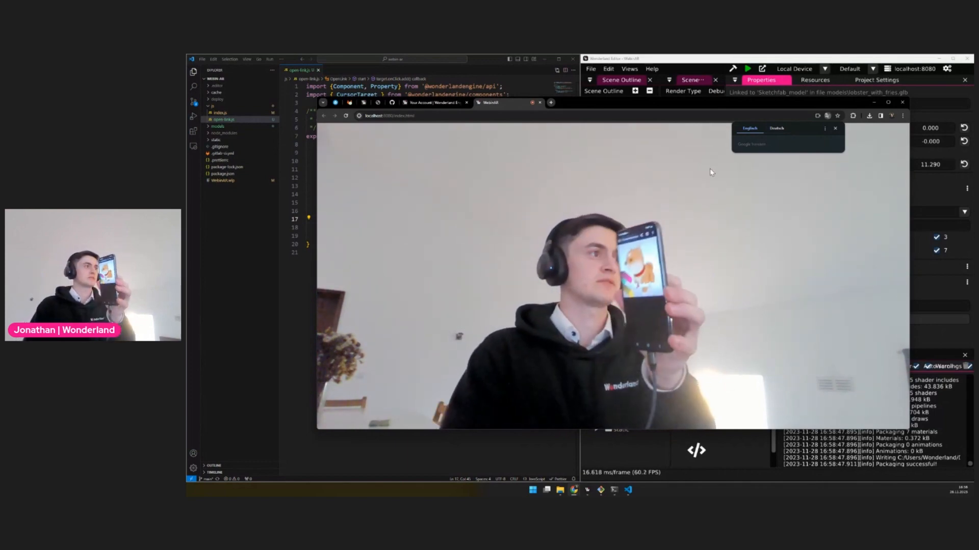
left_click(672, 265)
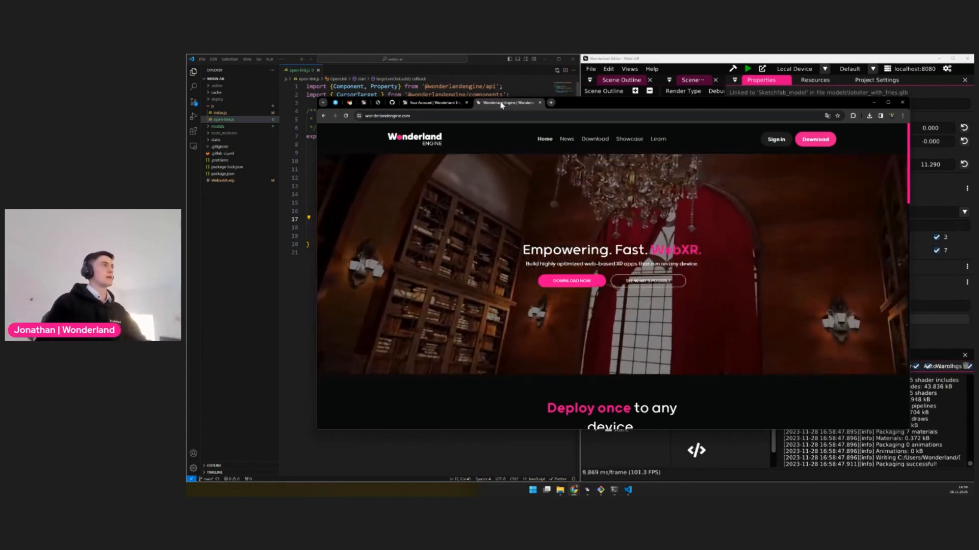
middle_click(502, 106)
In Visual Studio Code, stage WebinAR.wlp, index.js and open-link.js and commit them with the message "Add link on click"
left_click(301, 126)
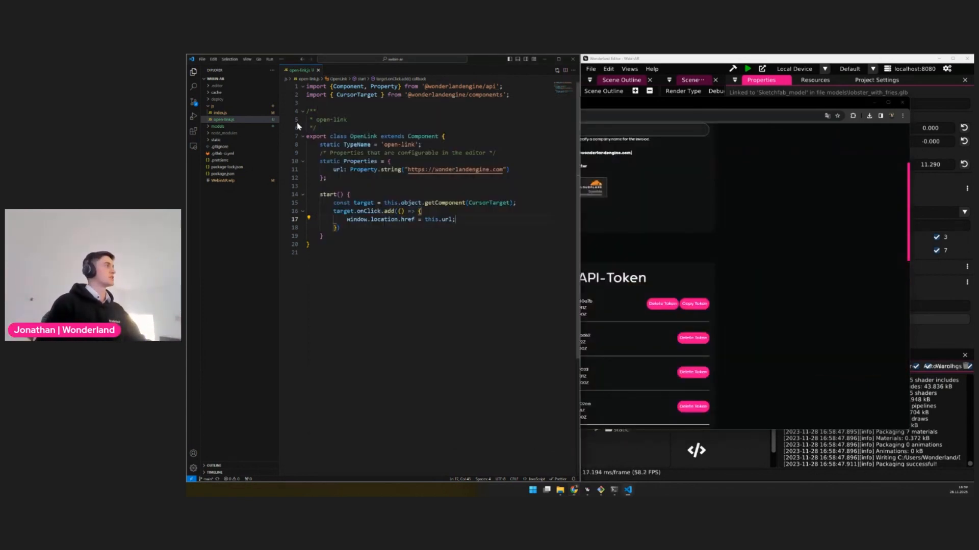
left_click(193, 105)
left_click(236, 142)
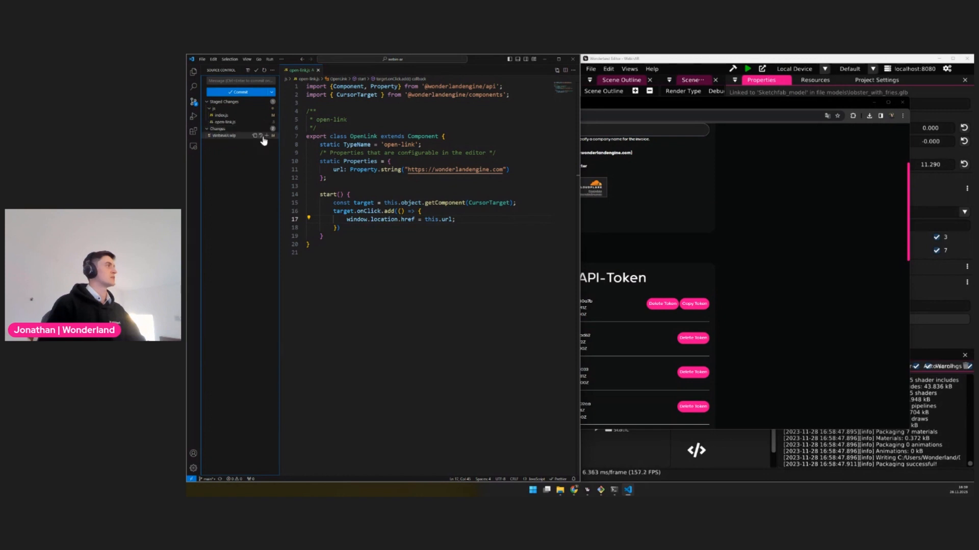
type("ADd ")
type("d l")
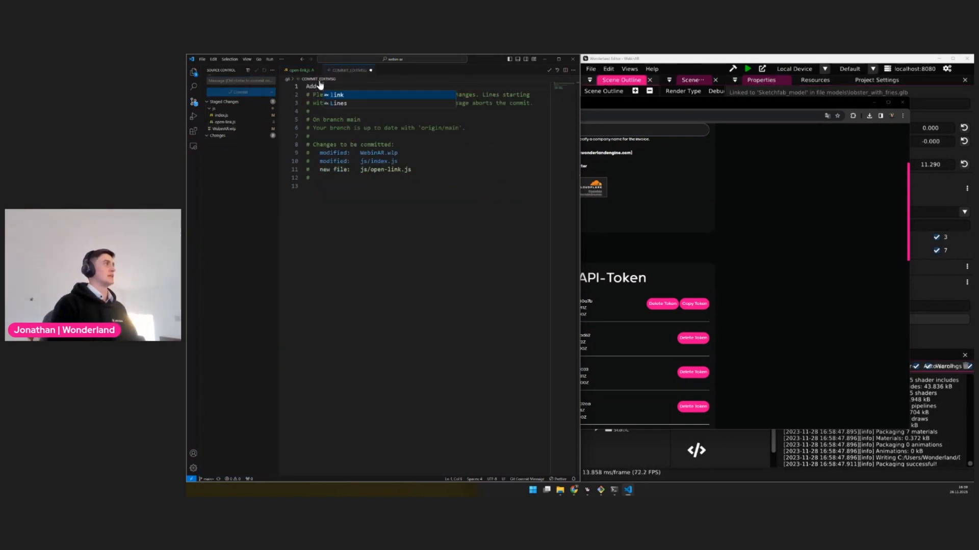
type("ink on click")
key("ctrl+s")
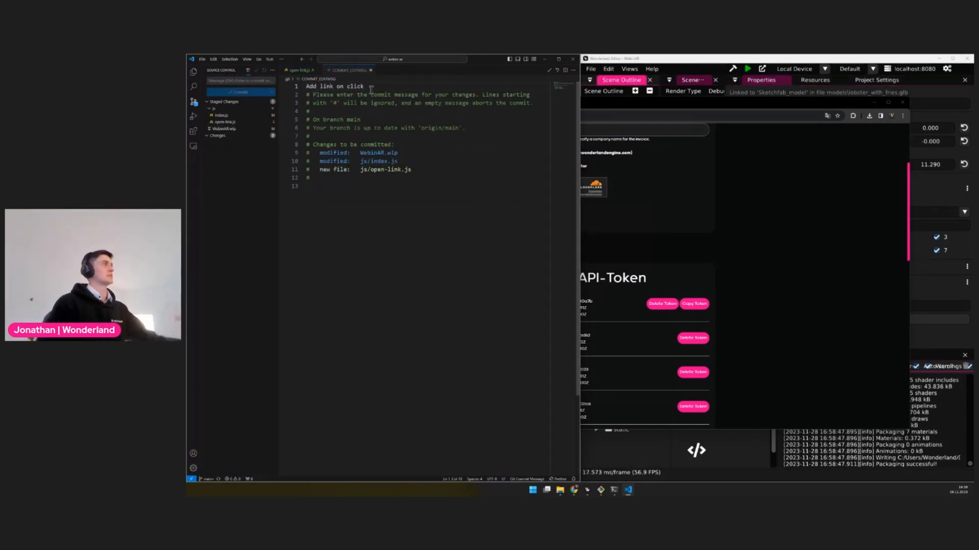
left_click(371, 70)
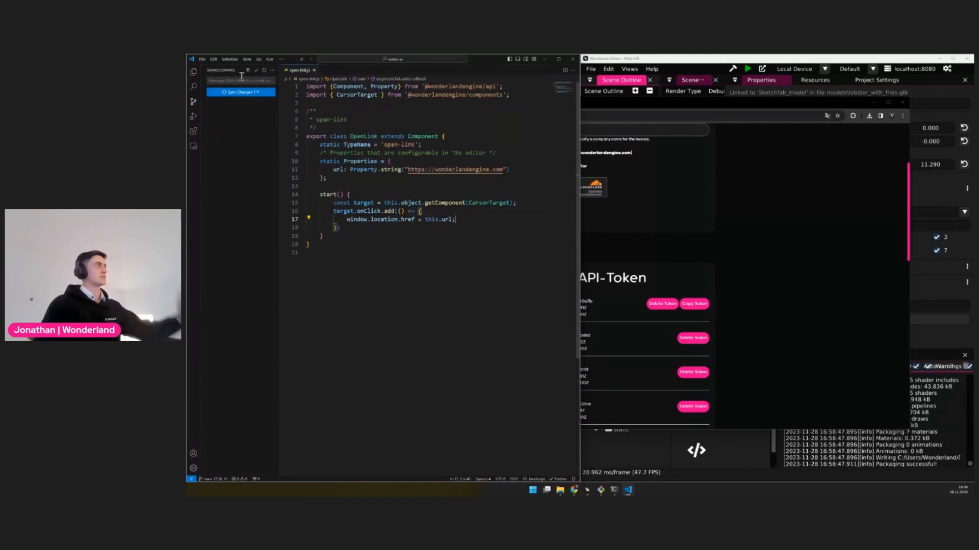
Push the "Add link on click" commit to origin/main with Push rather than Sync
left_click(250, 94)
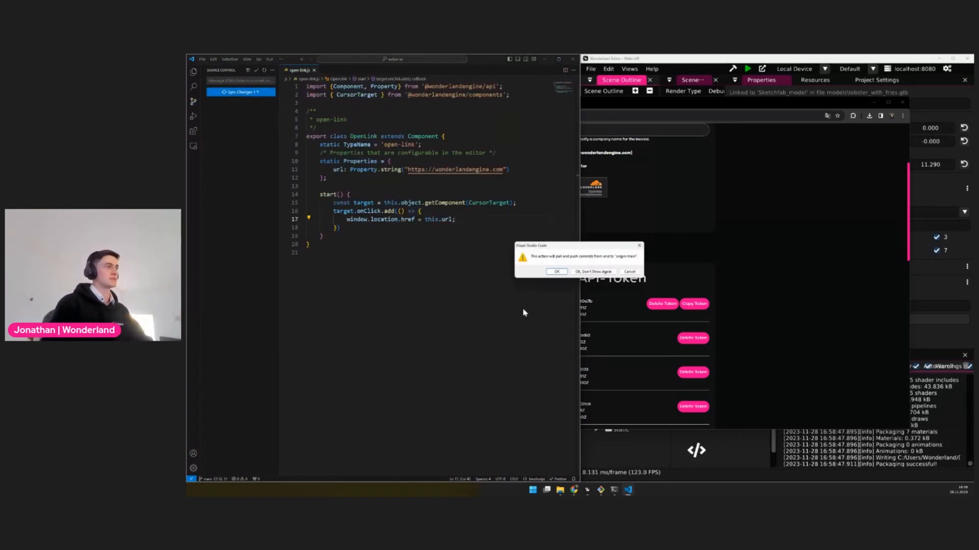
left_click(630, 271)
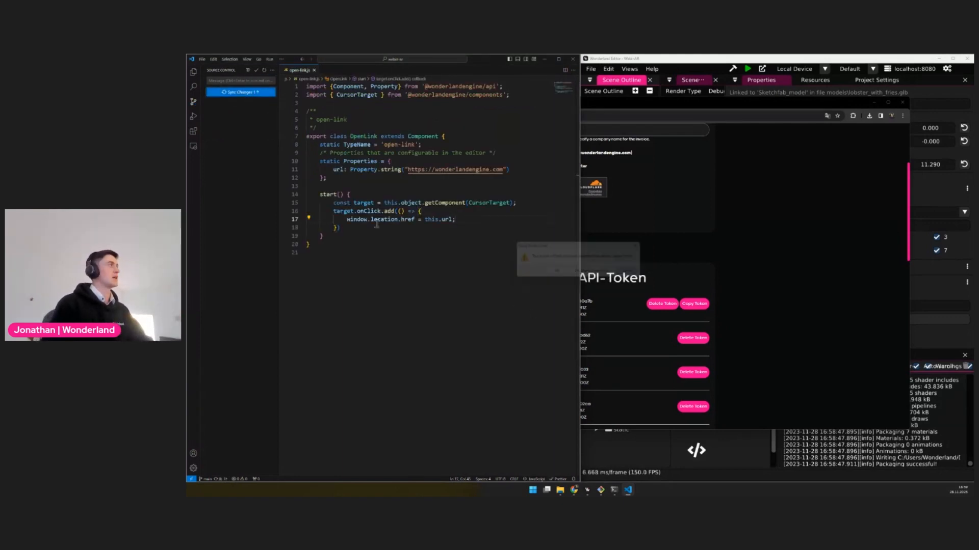
left_click(272, 71)
mouse_move(316, 161)
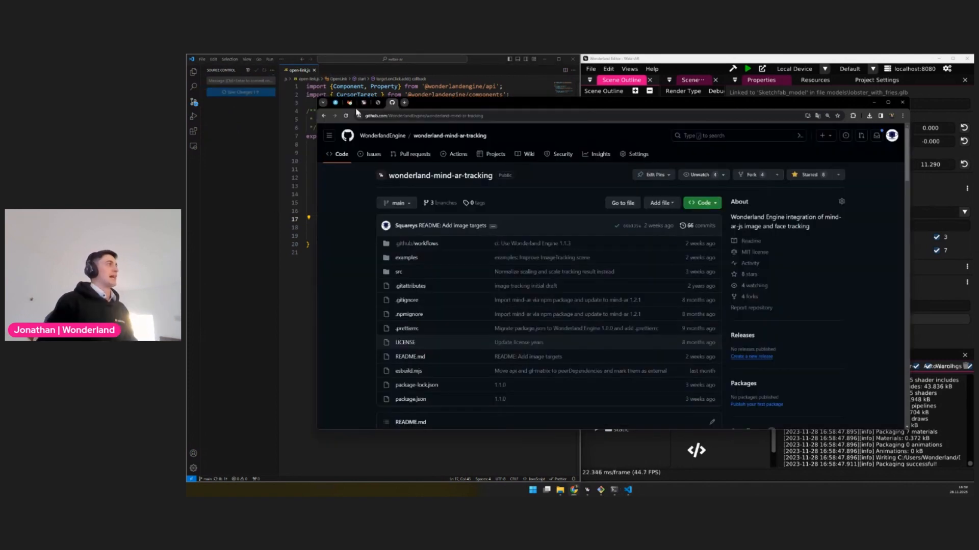
Switch to GitLab in the browser, open the WebinAR2 project's Pages settings and load the deployed site from its access link
left_click(349, 104)
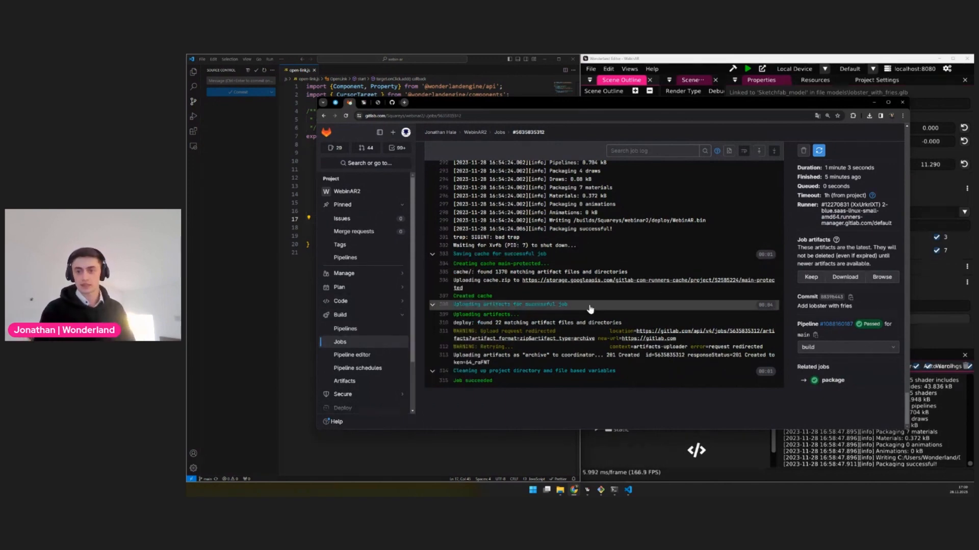
scroll(374, 373, "down", 1)
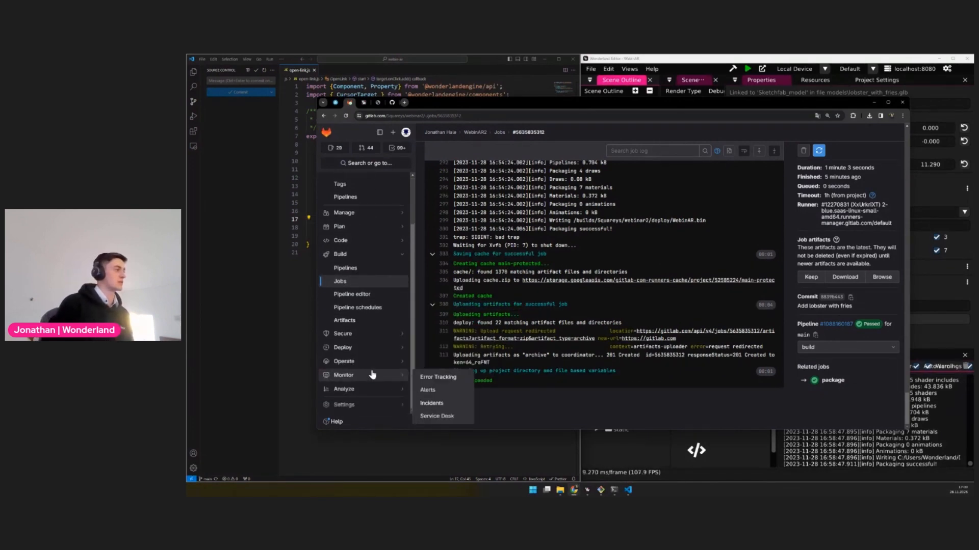
mouse_move(390, 348)
left_click(432, 402)
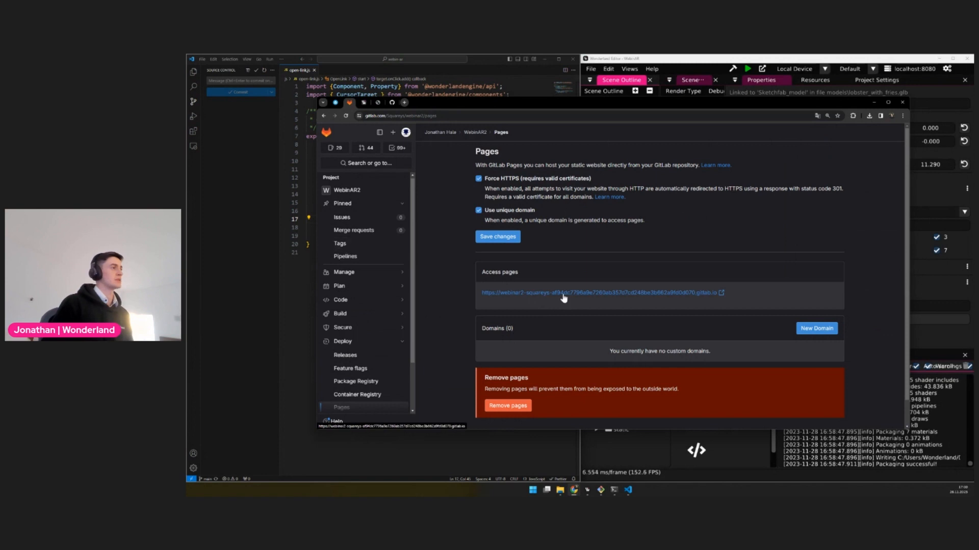
Open the running "Add link on click" pipeline and view the log of its package job
left_click(348, 255)
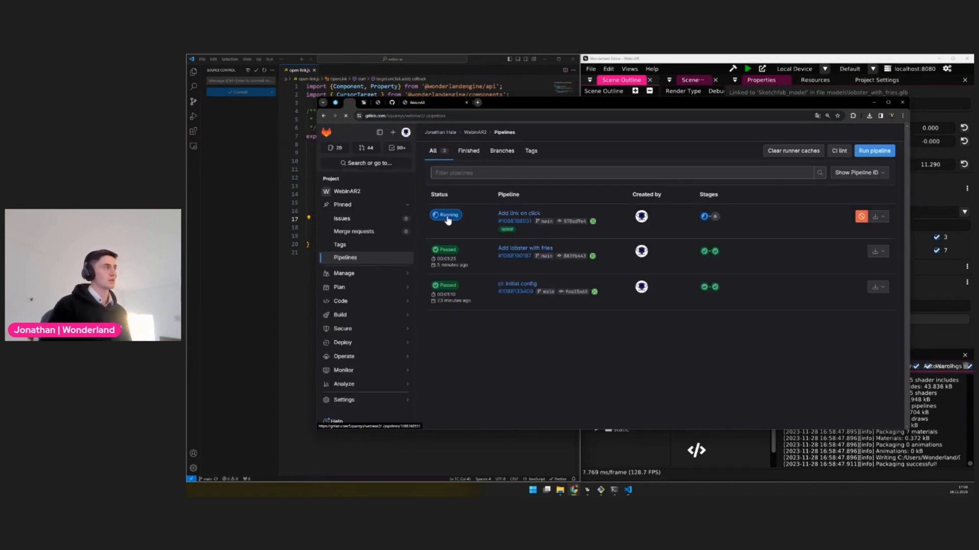
left_click(448, 218)
left_click(460, 257)
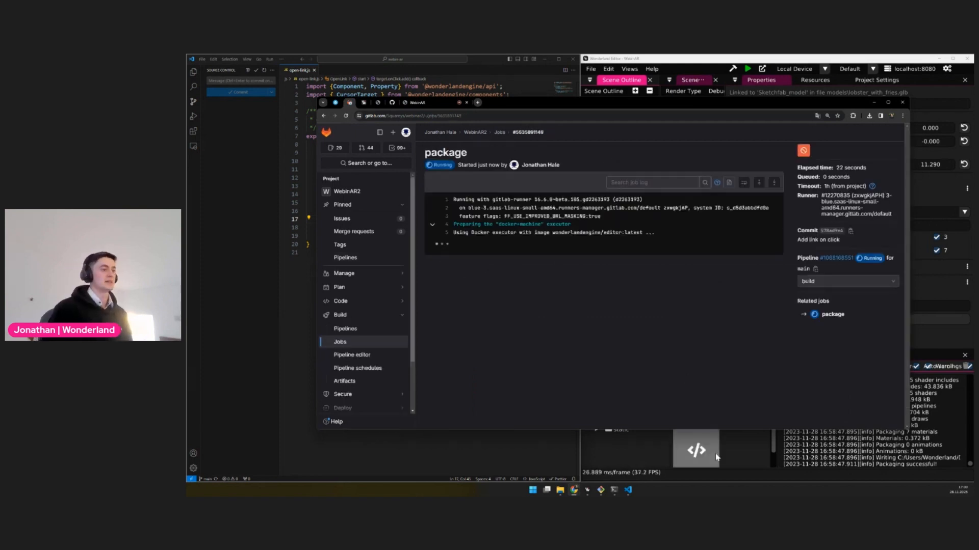
Close the browser's developer tools on the Wonderland Engine home page
left_click(634, 462)
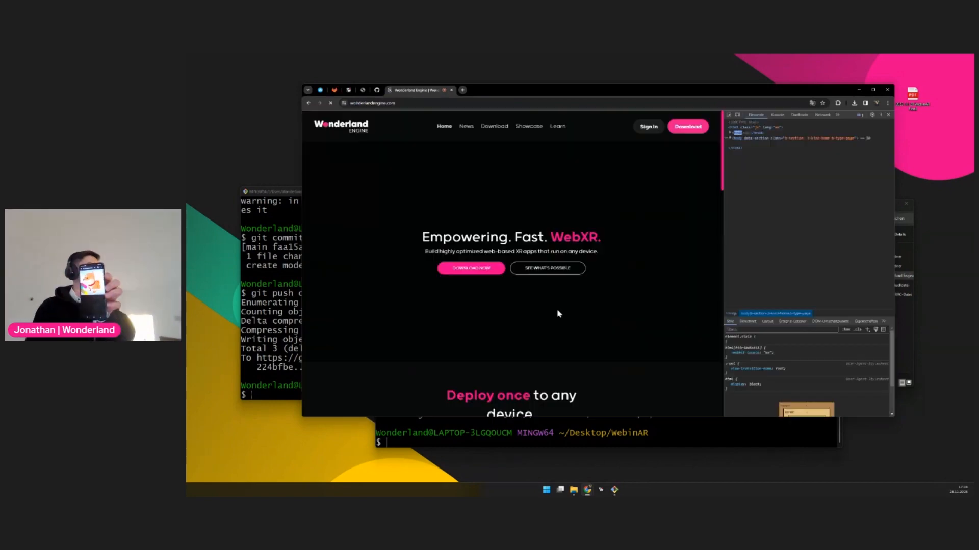
left_click(799, 115)
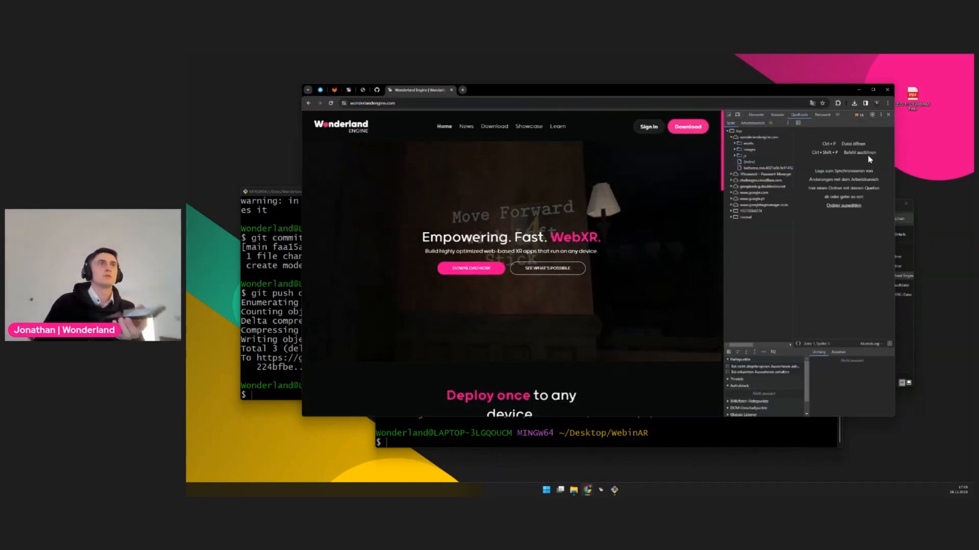
left_click(888, 116)
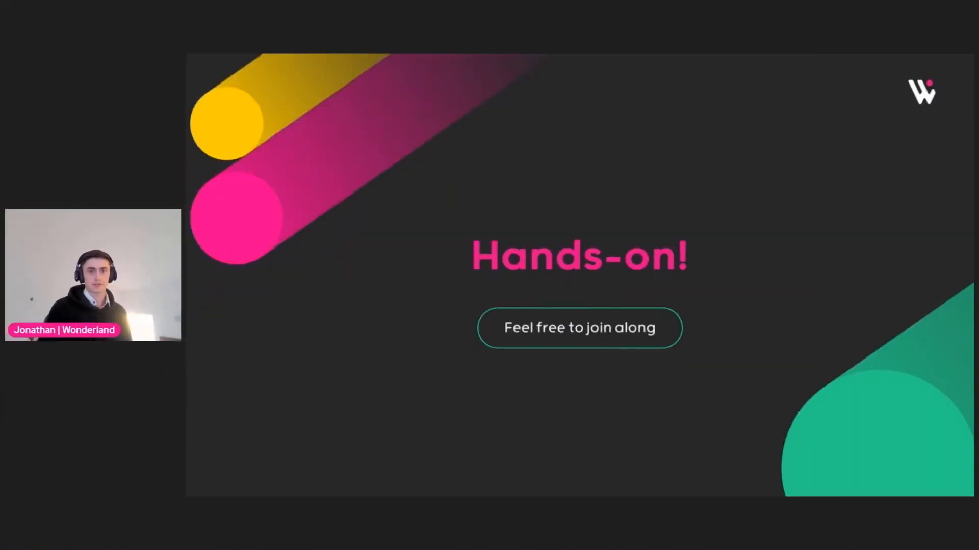
key("Right")
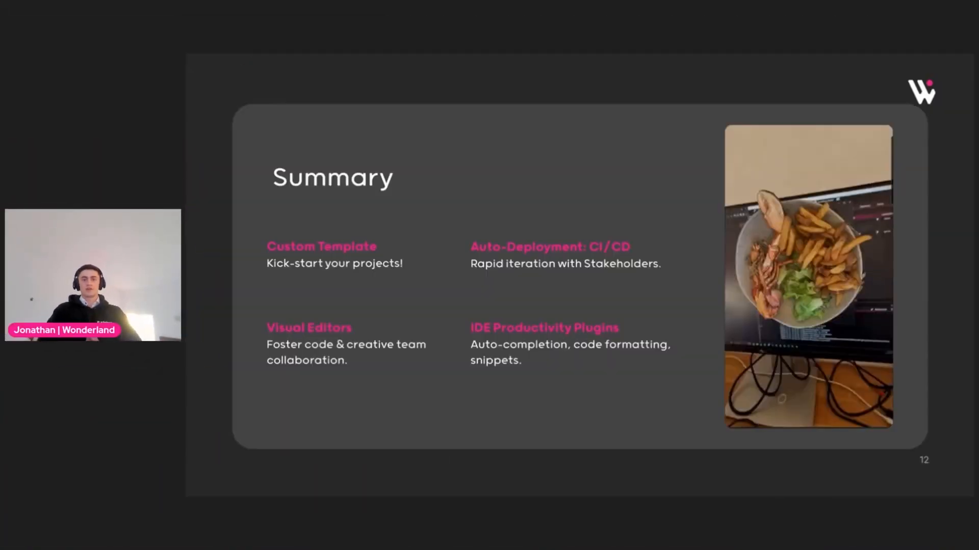